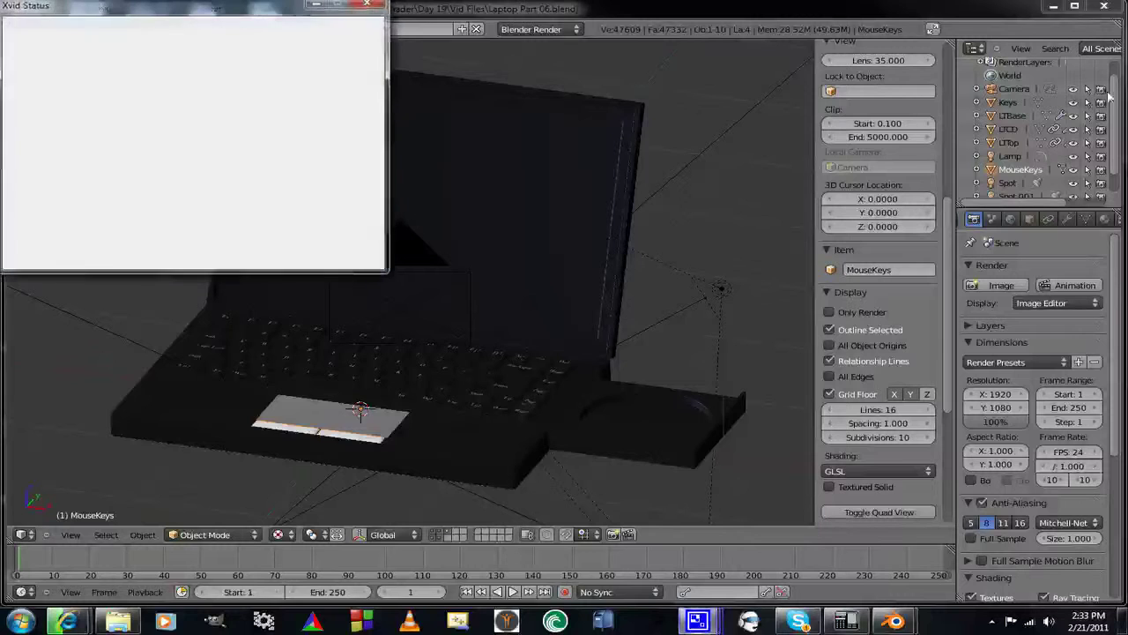
# Add a second material slot to the laptop lid LTTop and make its Body material a single-user copy
pyautogui.click(664, 12)
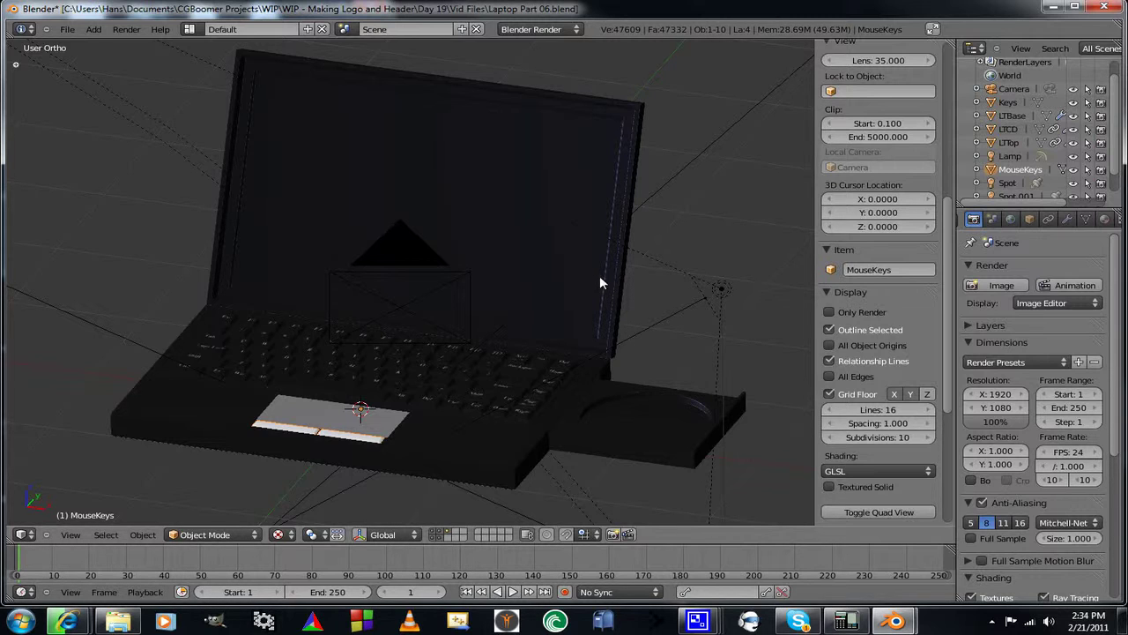
pyautogui.moveTo(600, 279); pyautogui.dragTo(650, 262, button='middle')
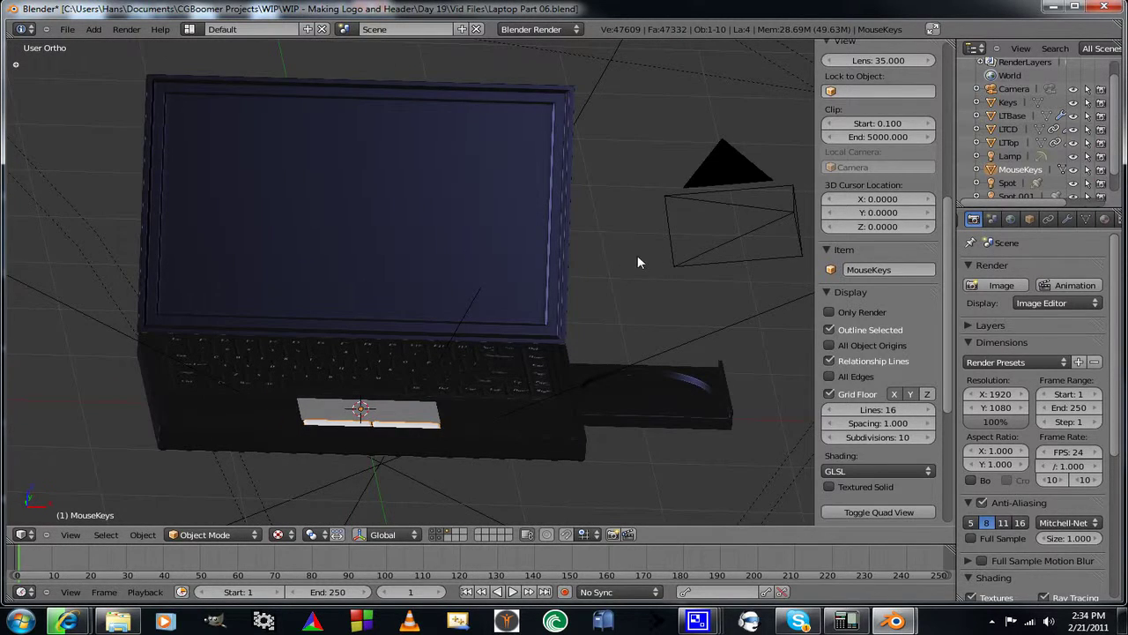
pyautogui.keyDown('shift'); pyautogui.moveTo(313, 229); pyautogui.dragTo(409, 282, button='middle'); pyautogui.keyUp('shift')
pyautogui.rightClick(384, 231)
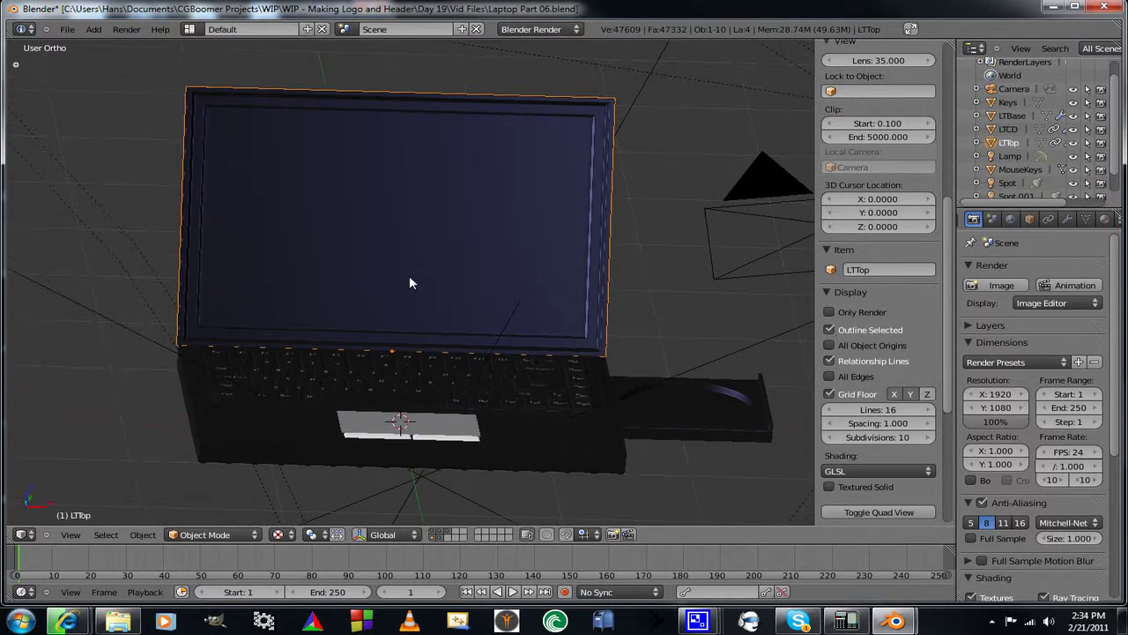
pyautogui.click(1104, 219)
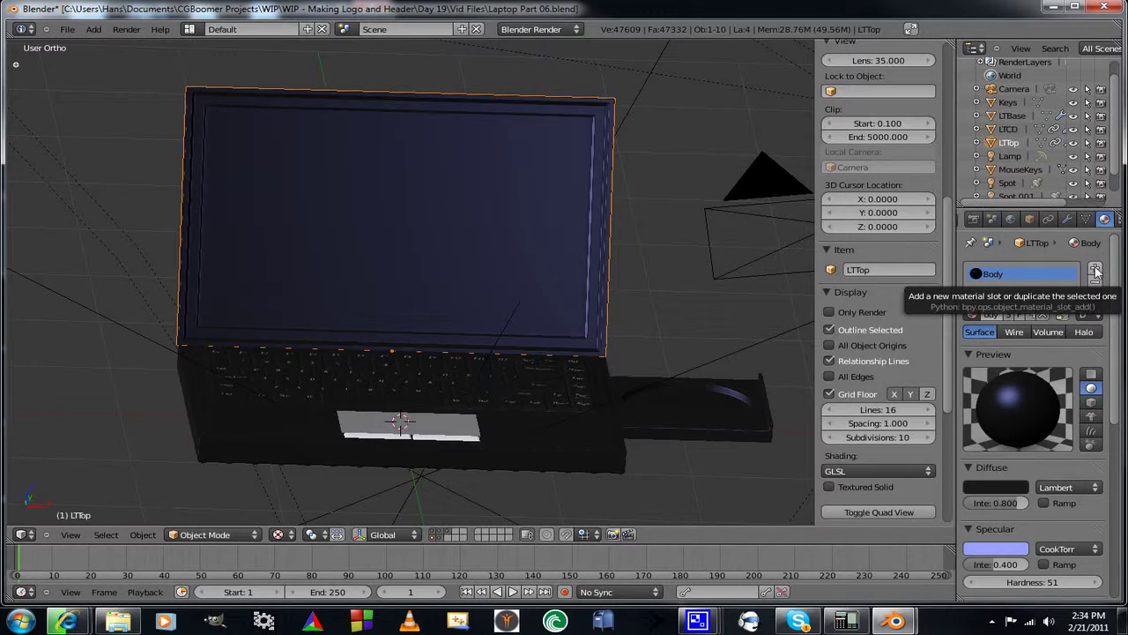
pyautogui.click(1096, 271)
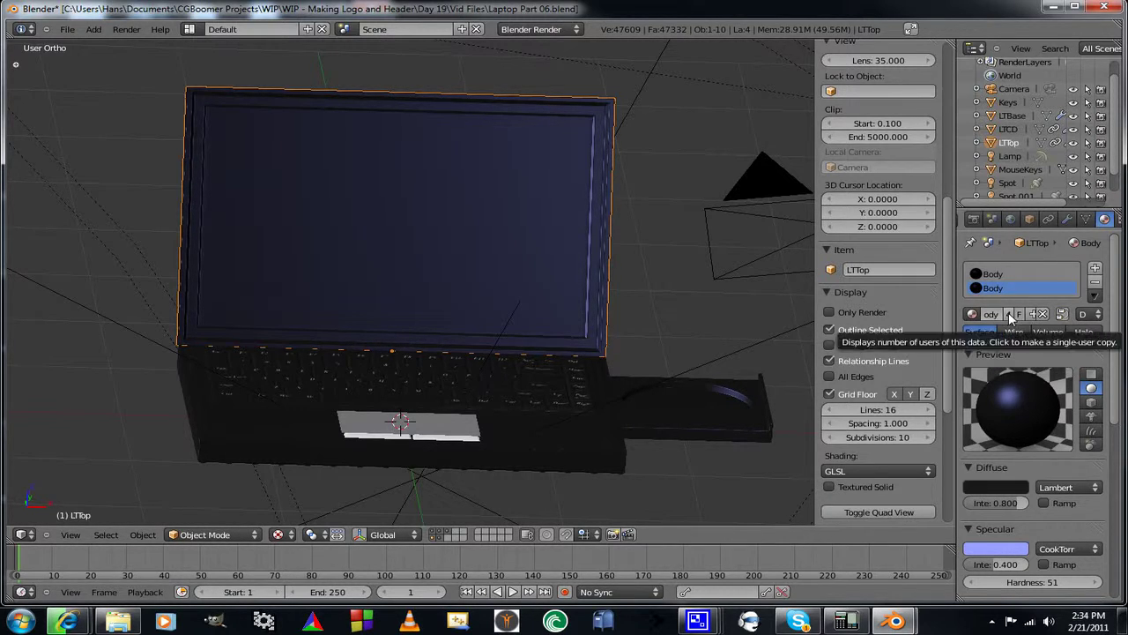
pyautogui.click(1010, 315)
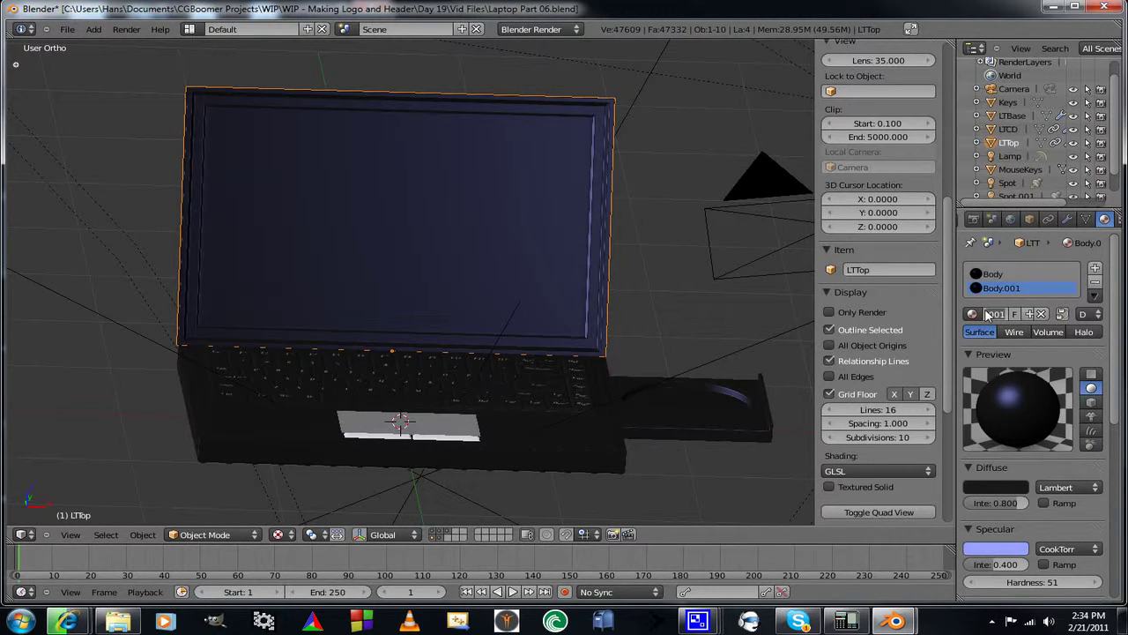
# Rename the copied material as Screen and set its diffuse color to white
pyautogui.click(986, 315)
pyautogui.write('Scree')
pyautogui.press('Return')
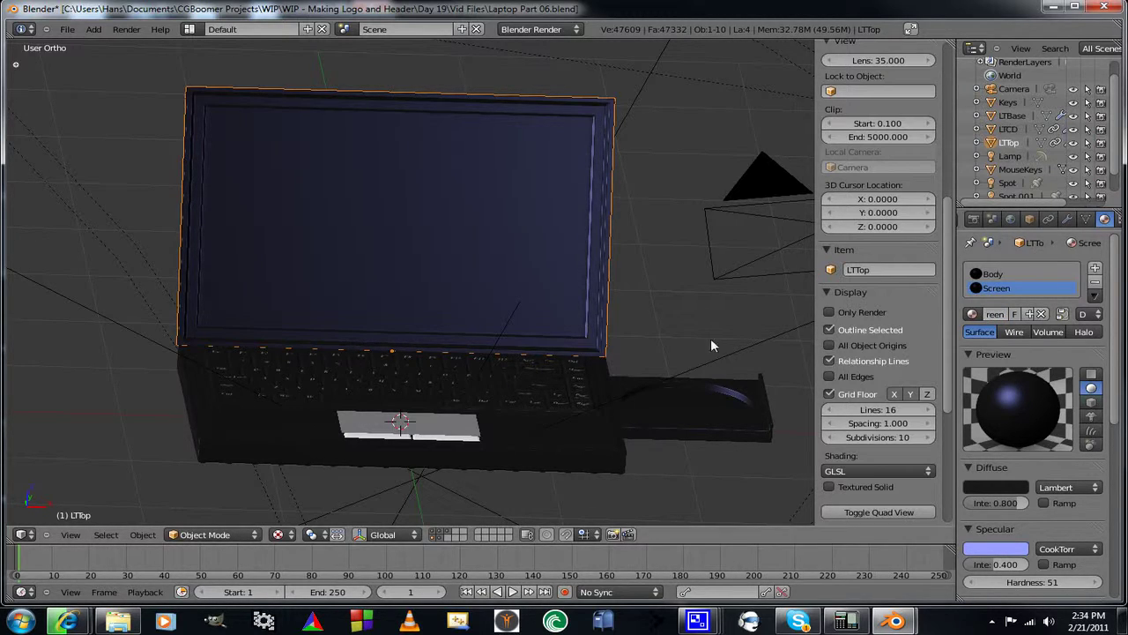
pyautogui.click(995, 488)
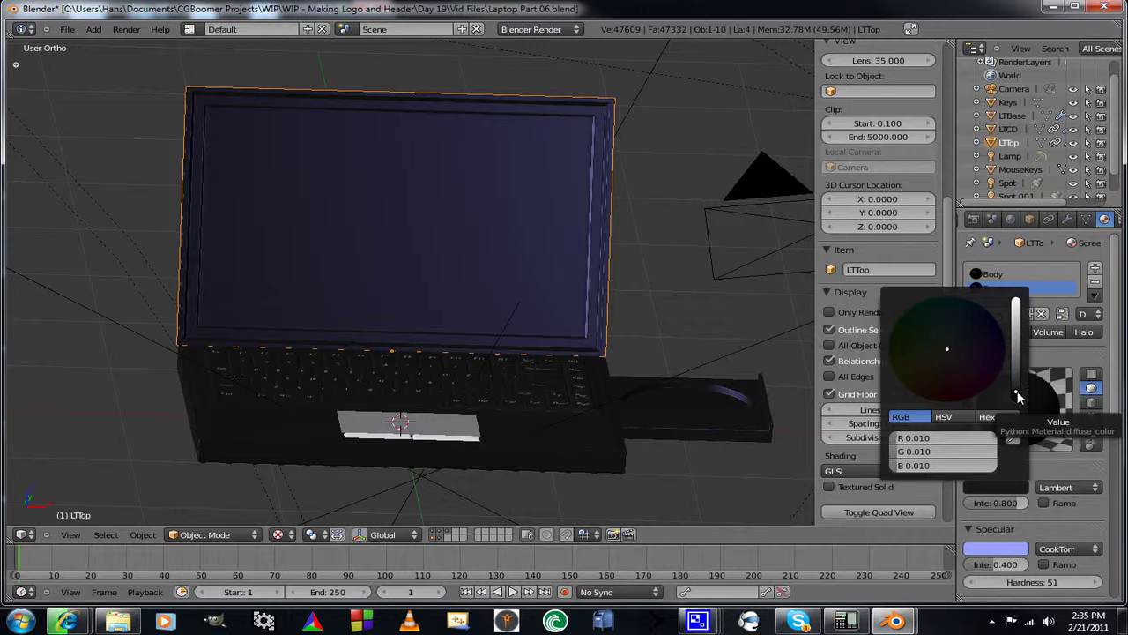
pyautogui.moveTo(1018, 396); pyautogui.dragTo(1015, 298)
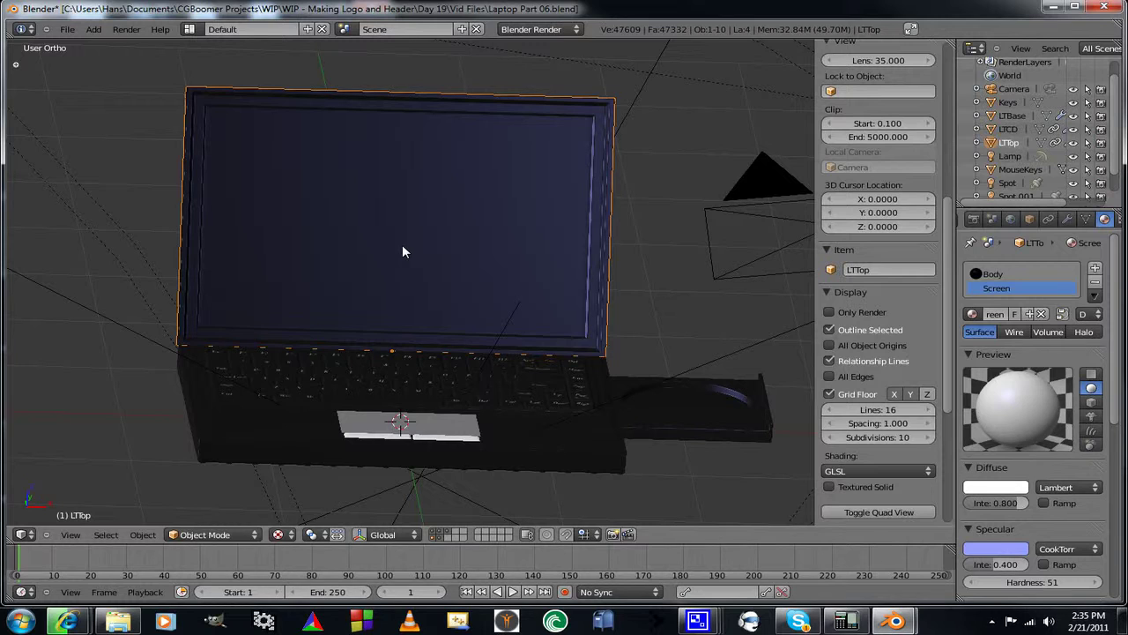
# Assign the Screen material to the large central face of the lid's display
pyautogui.press('Tab')
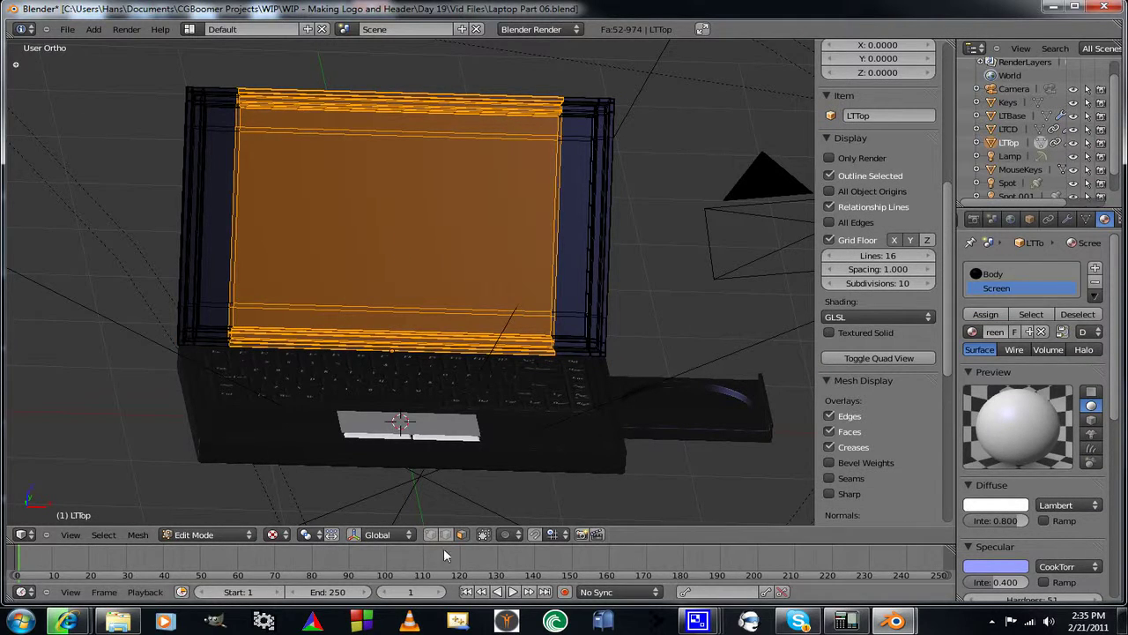
pyautogui.rightClick(409, 214)
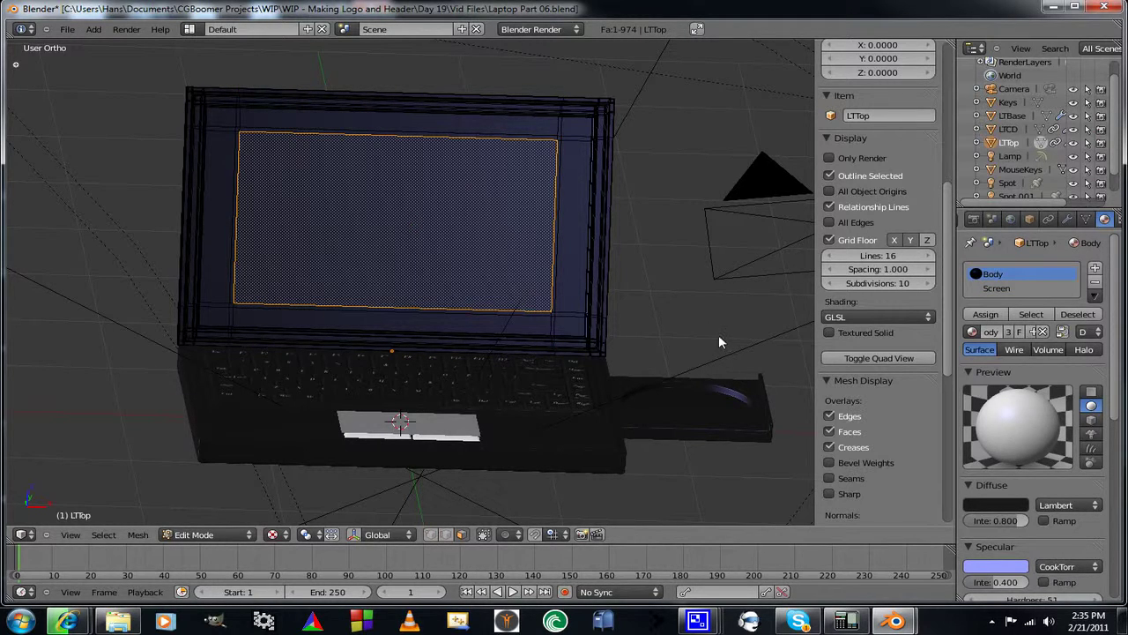
pyautogui.click(997, 288)
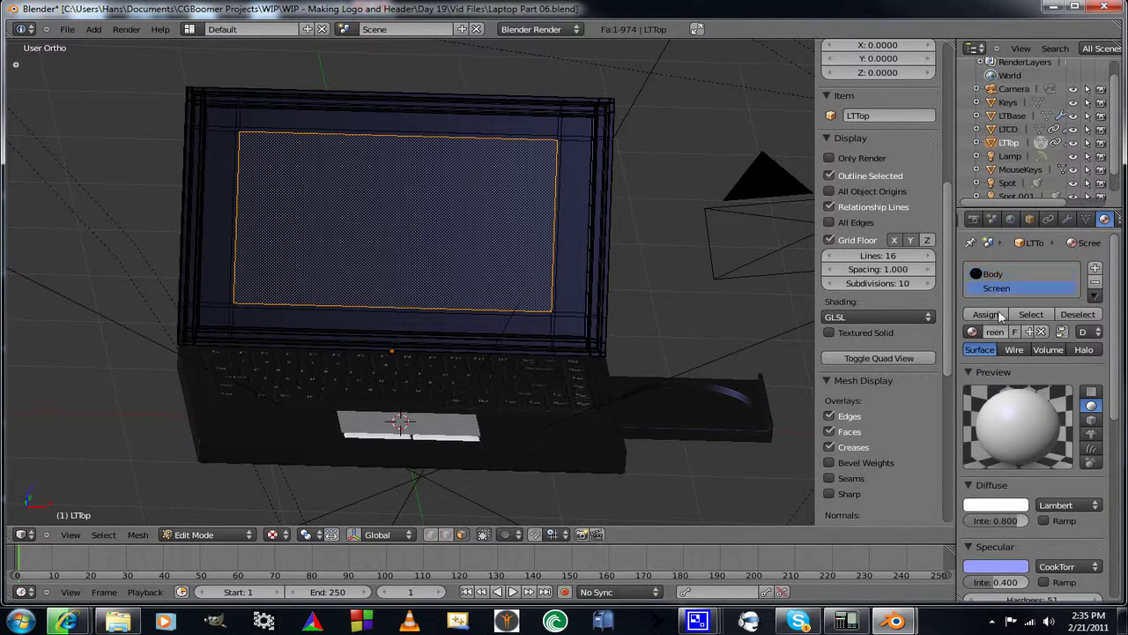
pyautogui.click(985, 314)
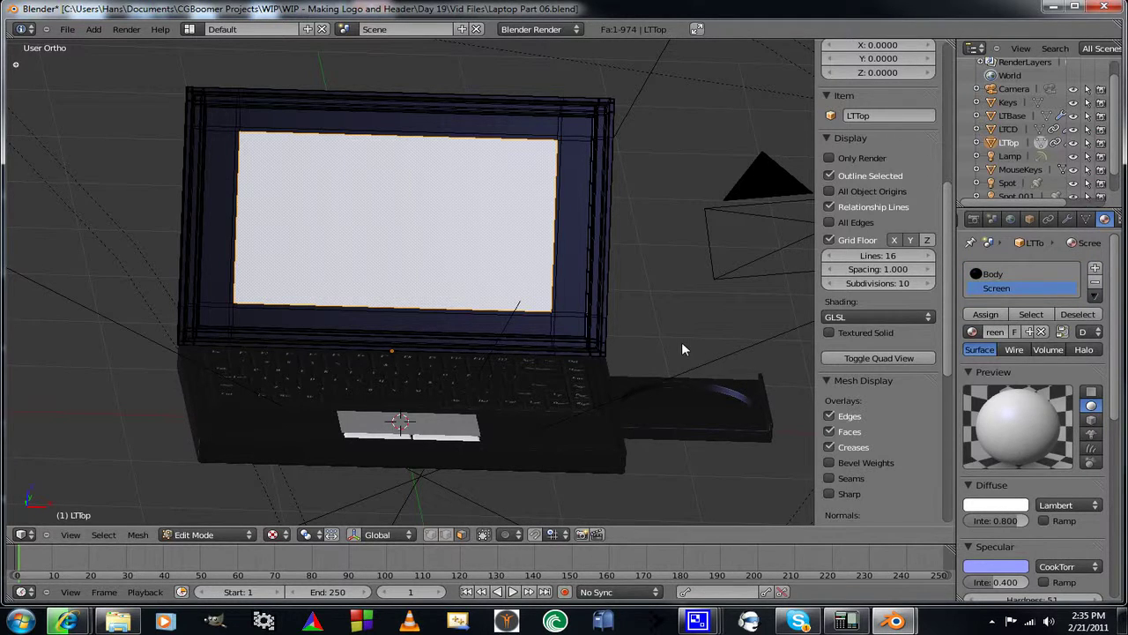
pyautogui.moveTo(683, 349)
pyautogui.mouseDown(button='middle')
pyautogui.moveTo(675, 337)
pyautogui.moveTo(687, 352)
pyautogui.mouseUp(button='middle')
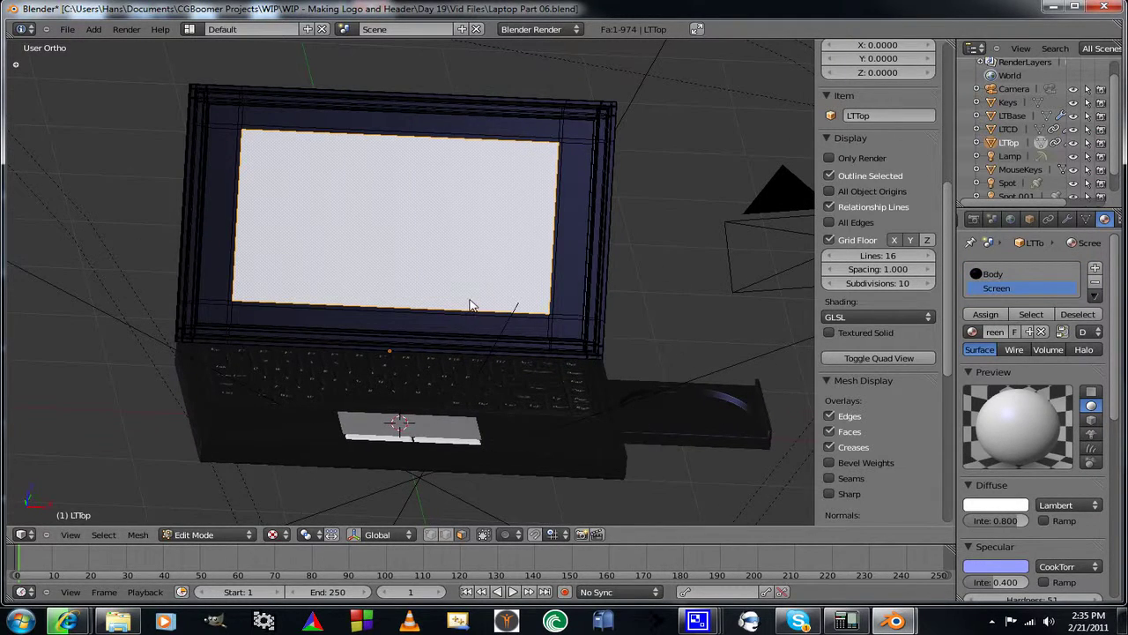
pyautogui.press('Tab')
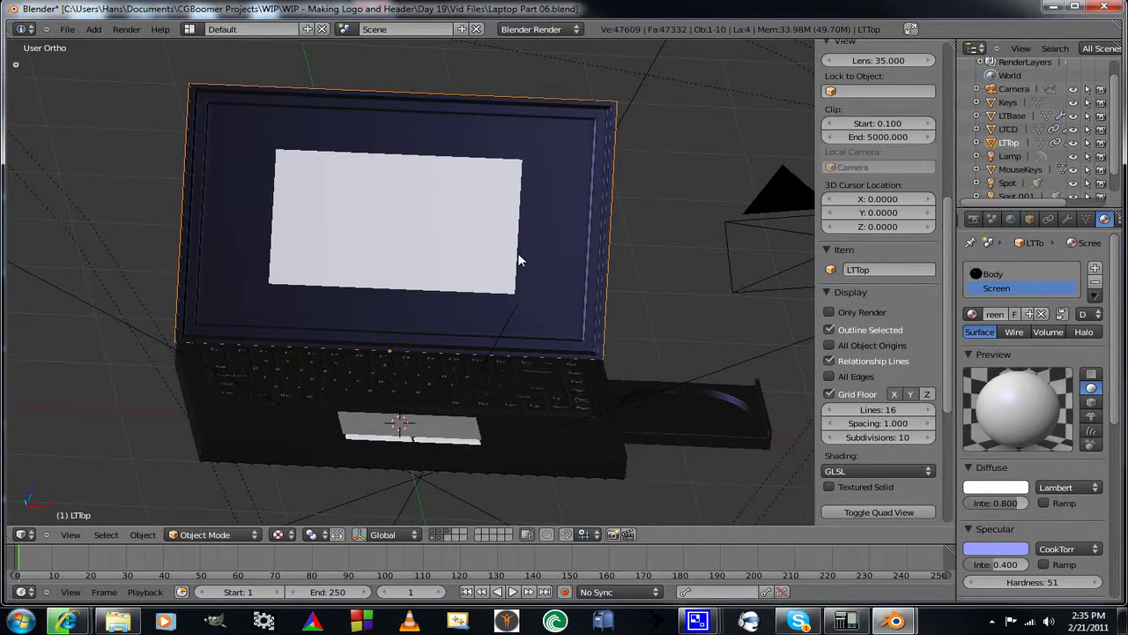
# Assign the Screen material to the wide face strip along the right side of the display's central face
pyautogui.press('Tab')
pyautogui.scroll(3, 534, 301)
pyautogui.scroll(1, 448, 324)
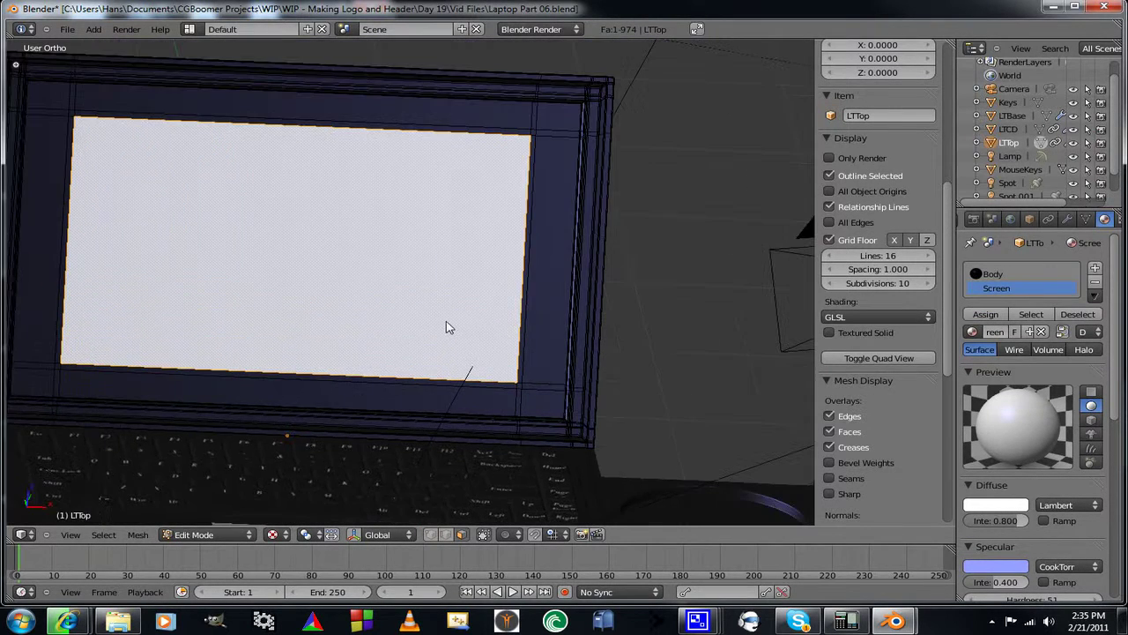
pyautogui.scroll(3, 445, 323)
pyautogui.moveTo(475, 329); pyautogui.dragTo(436, 380, button='middle')
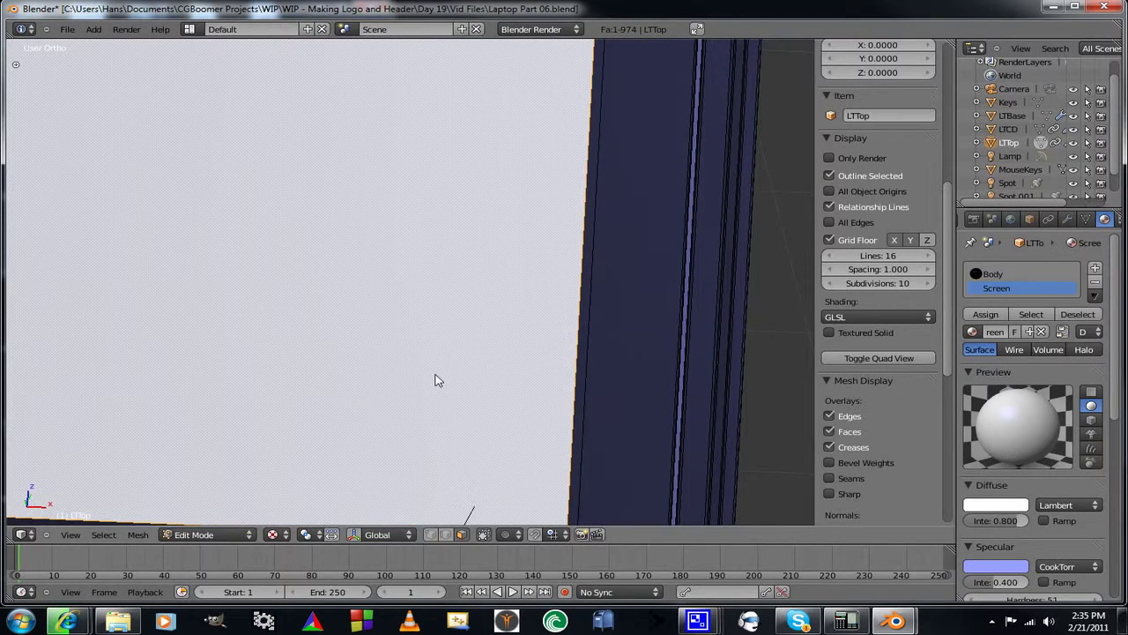
pyautogui.rightClick(585, 328)
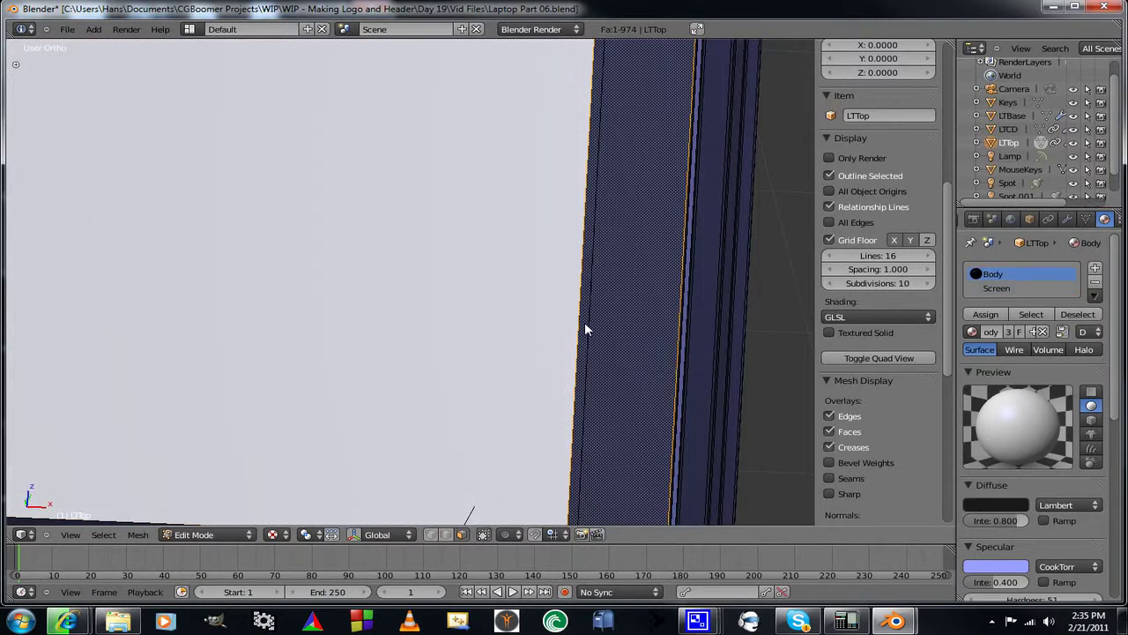
pyautogui.moveTo(643, 348); pyautogui.dragTo(654, 345, button='middle')
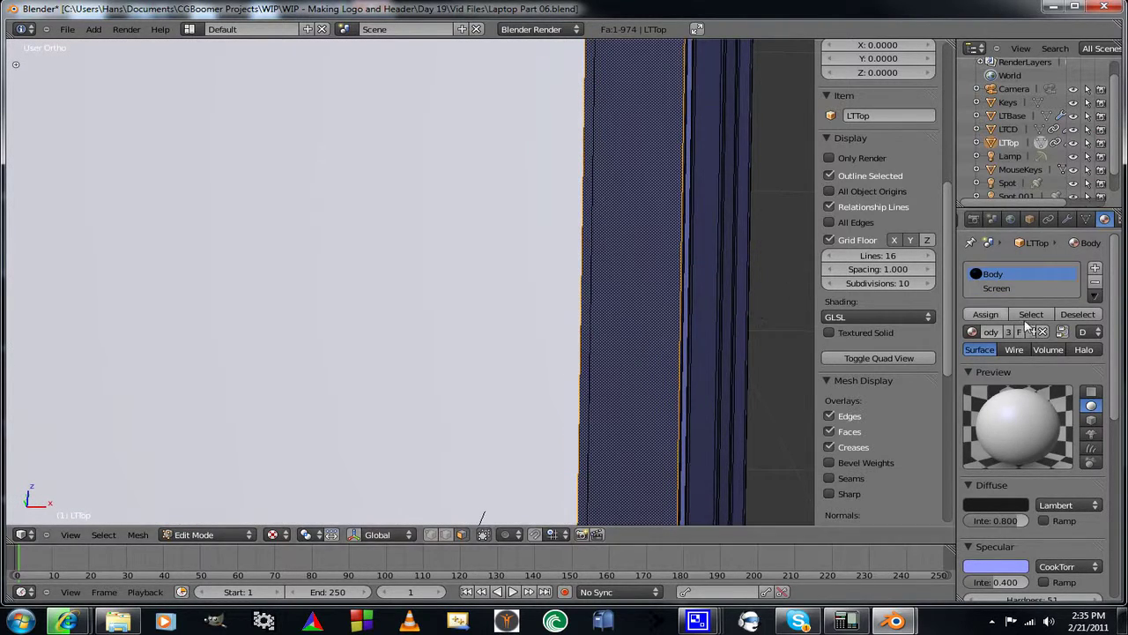
pyautogui.click(999, 287)
pyautogui.click(986, 314)
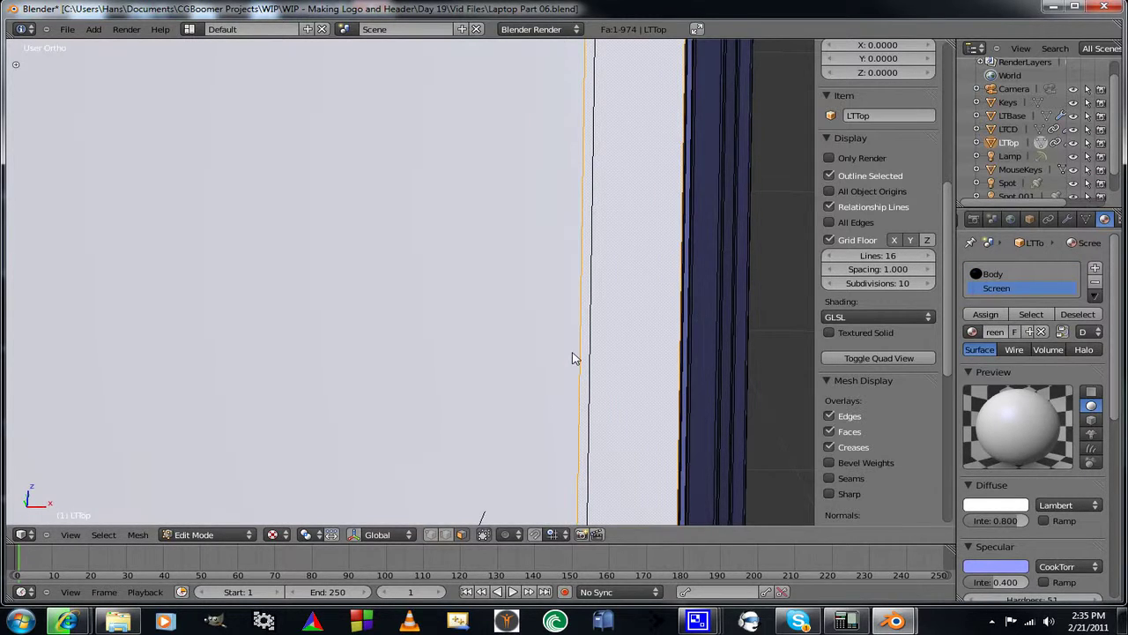
pyautogui.press('Tab')
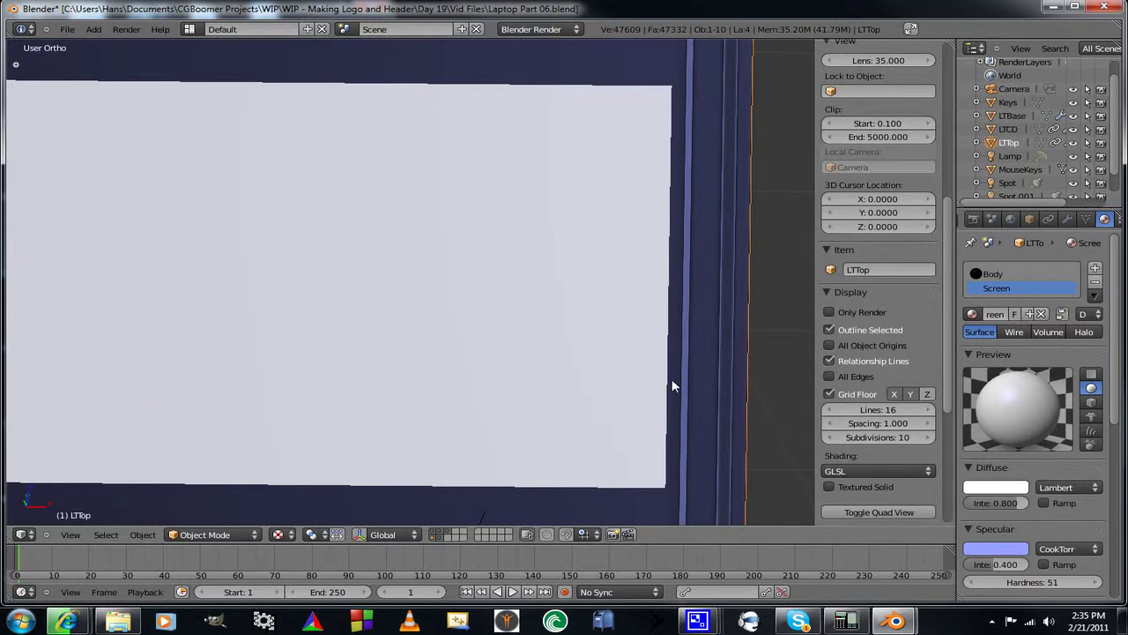
# Assign the Screen material to the narrow face strip between the display's right side and the raised bezel edge
pyautogui.press('Tab')
pyautogui.keyDown('shift'); pyautogui.moveTo(677, 342); pyautogui.dragTo(540, 349, button='middle'); pyautogui.keyUp('shift')
pyautogui.keyDown('shift'); pyautogui.rightClick(669, 292); pyautogui.keyUp('shift')
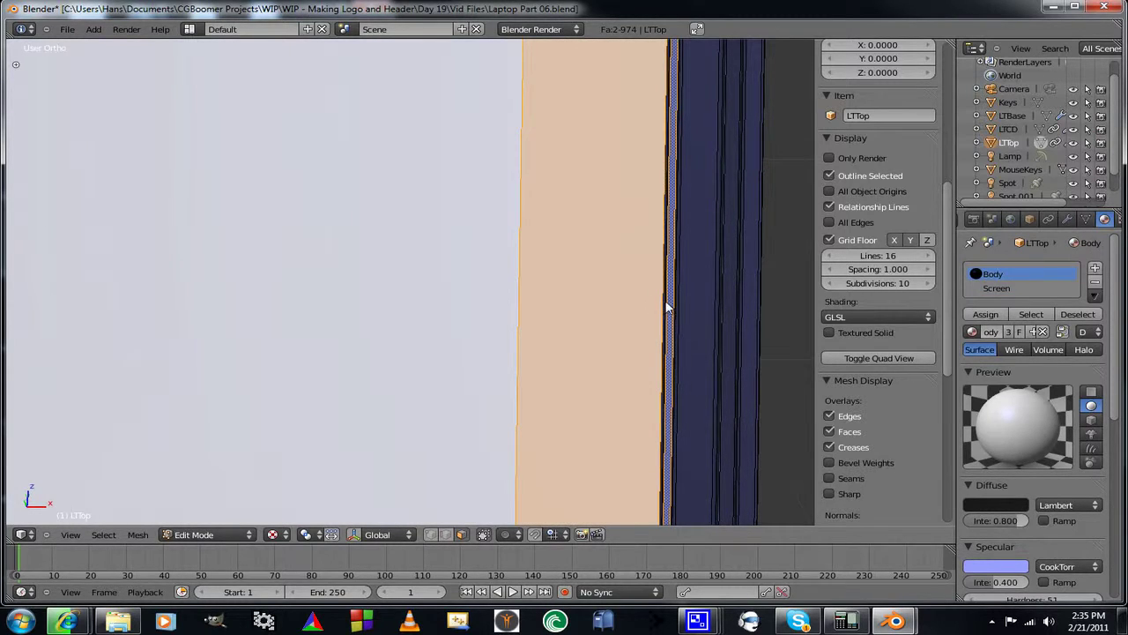
pyautogui.scroll(2, 644, 329)
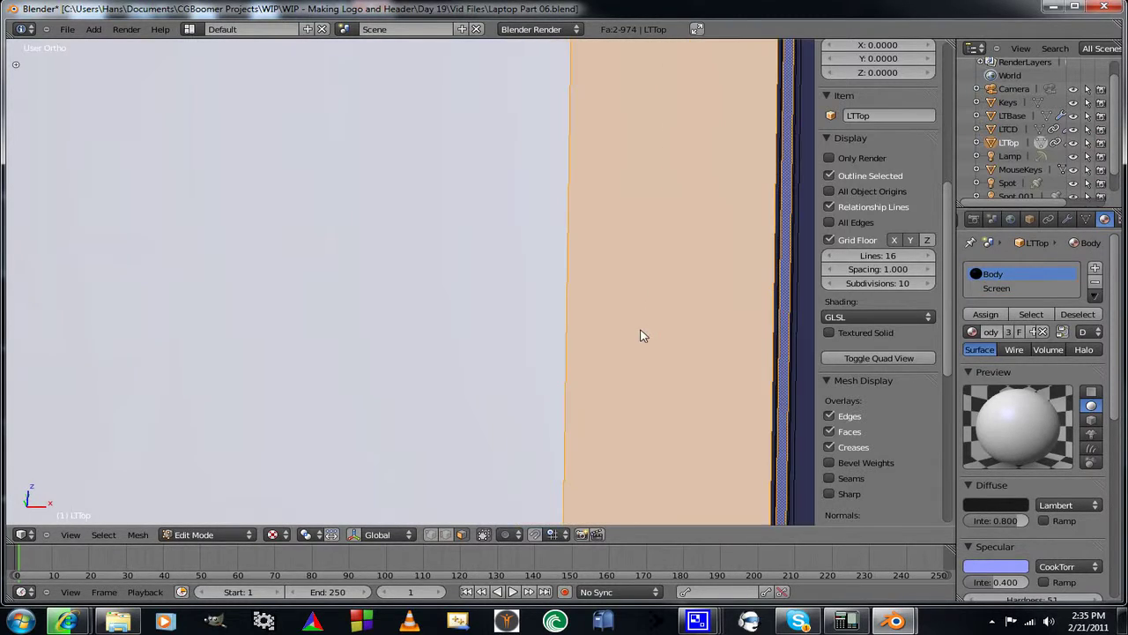
pyautogui.moveTo(645, 333); pyautogui.dragTo(617, 335, button='middle')
pyautogui.keyDown('shift'); pyautogui.rightClick(756, 368); pyautogui.keyUp('shift')
pyautogui.moveTo(700, 327); pyautogui.dragTo(478, 312, button='middle')
pyautogui.moveTo(574, 307); pyautogui.dragTo(274, 277, button='middle')
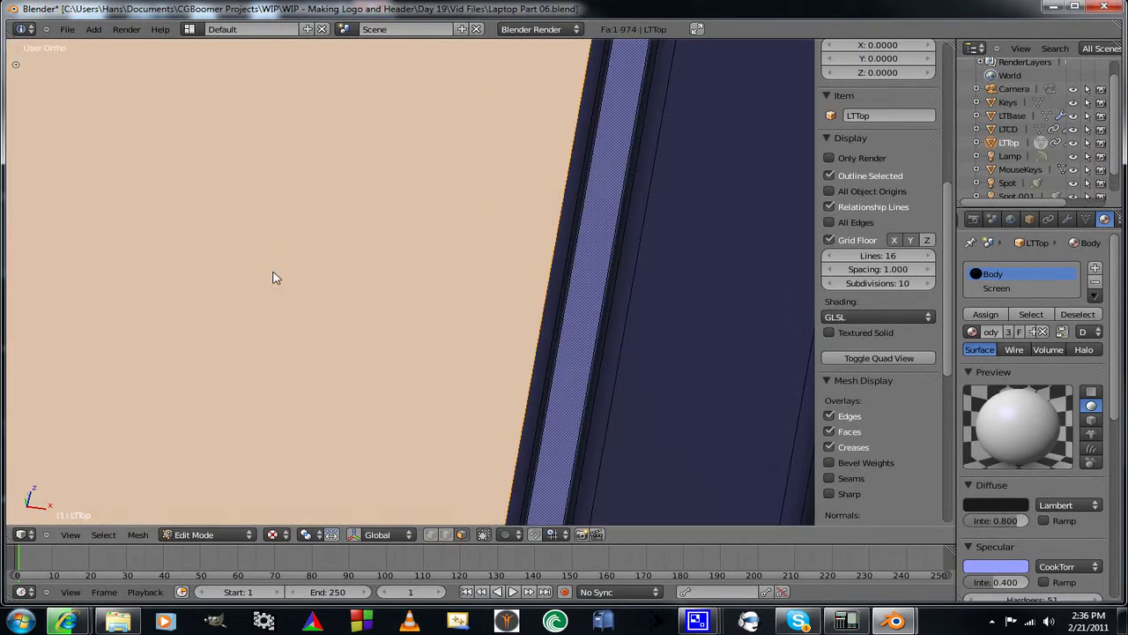
pyautogui.keyDown('shift'); pyautogui.rightClick(557, 291); pyautogui.keyUp('shift')
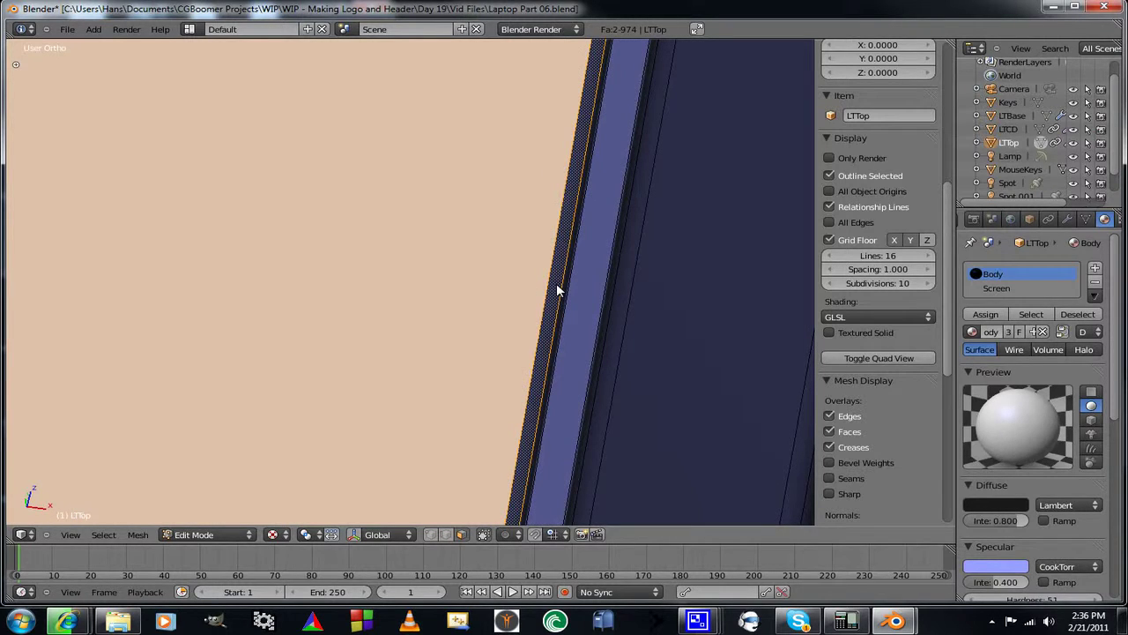
pyautogui.click(993, 288)
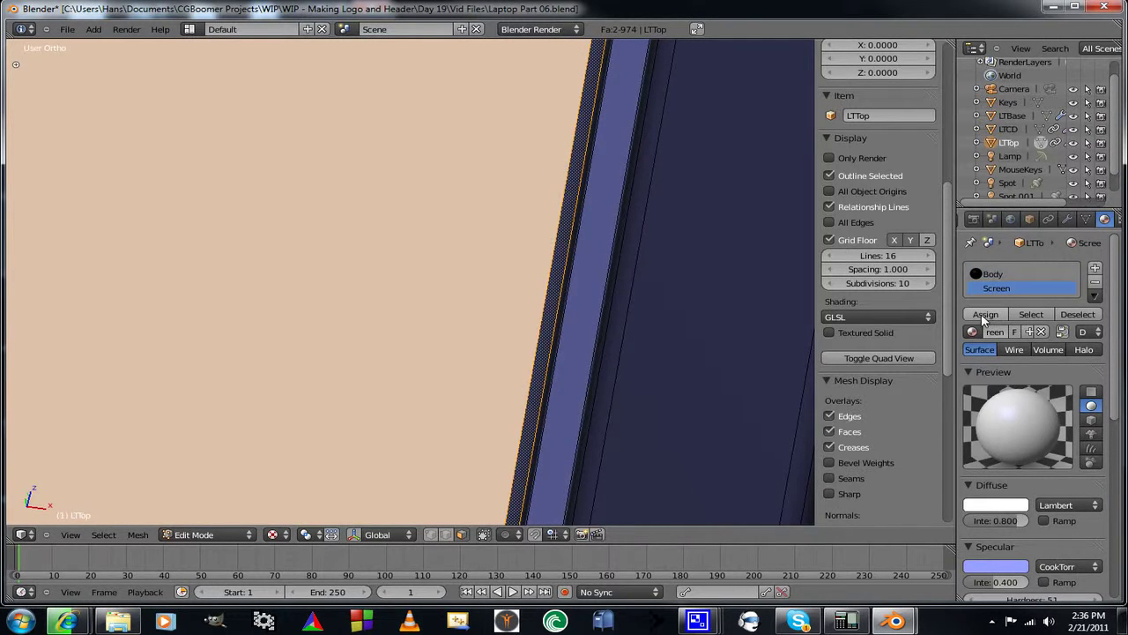
pyautogui.click(985, 314)
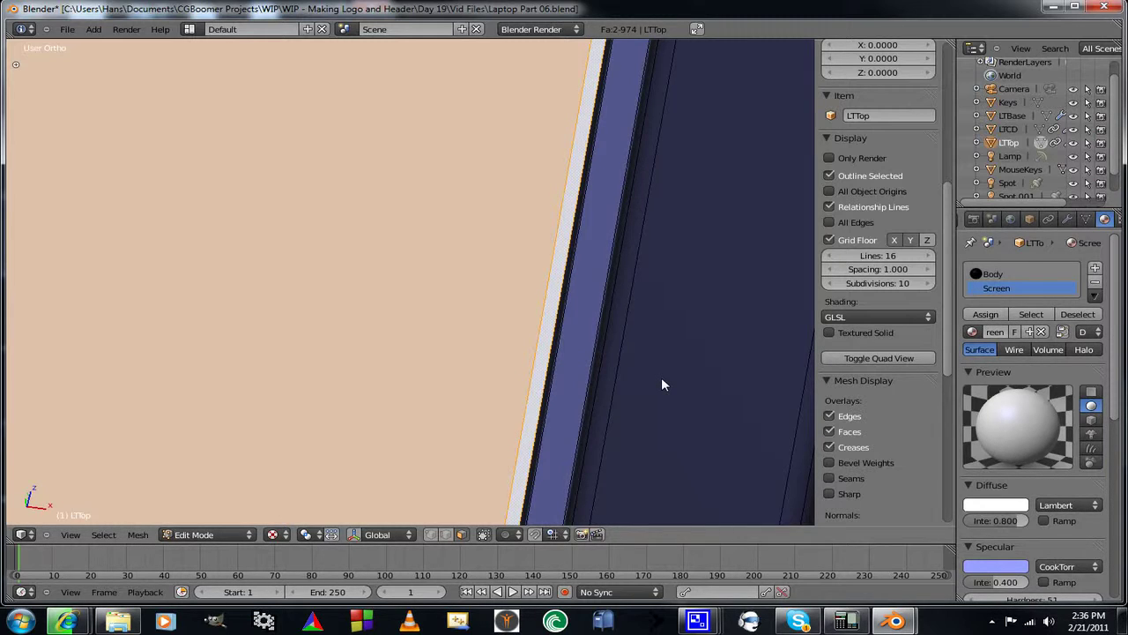
pyautogui.press('Tab')
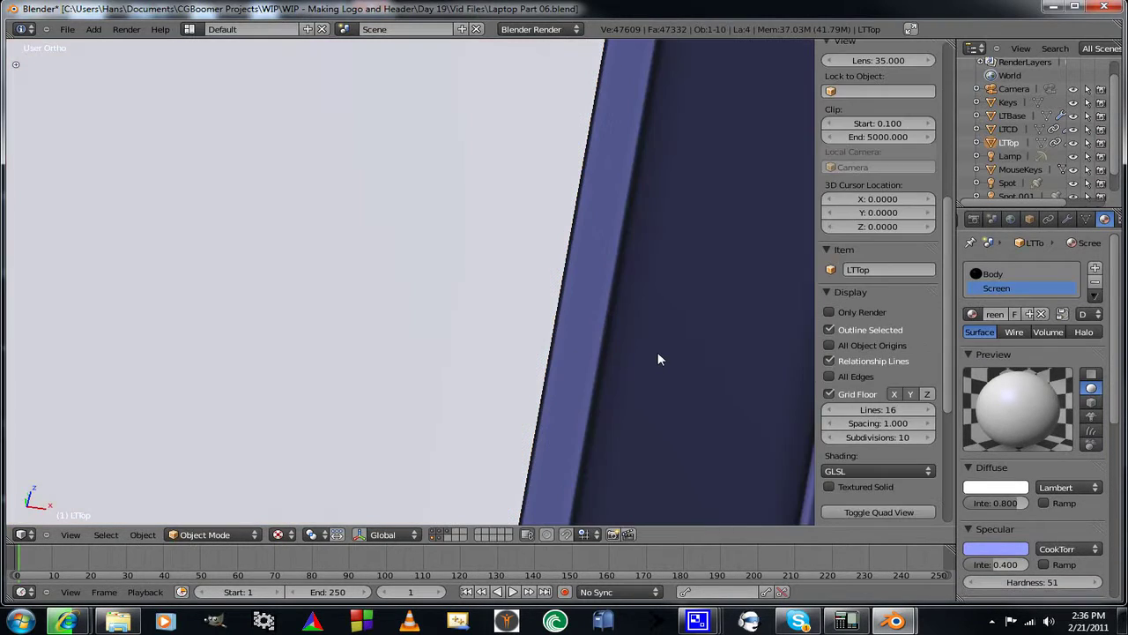
# Assign the Screen material to the wide face strip along the display's left side and the narrow strip beside the bezel edge
pyautogui.moveTo(568, 361); pyautogui.dragTo(565, 360, button='middle')
pyautogui.scroll(-3, 565, 352)
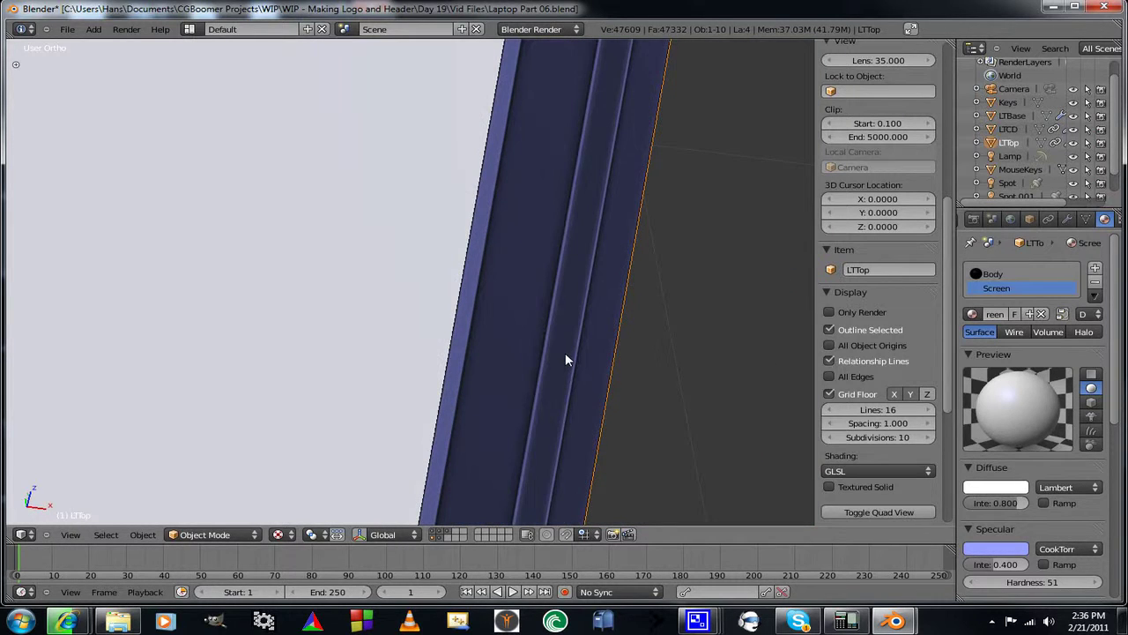
pyautogui.scroll(2, 565, 352)
pyautogui.scroll(-3, 564, 350)
pyautogui.scroll(-6, 564, 350)
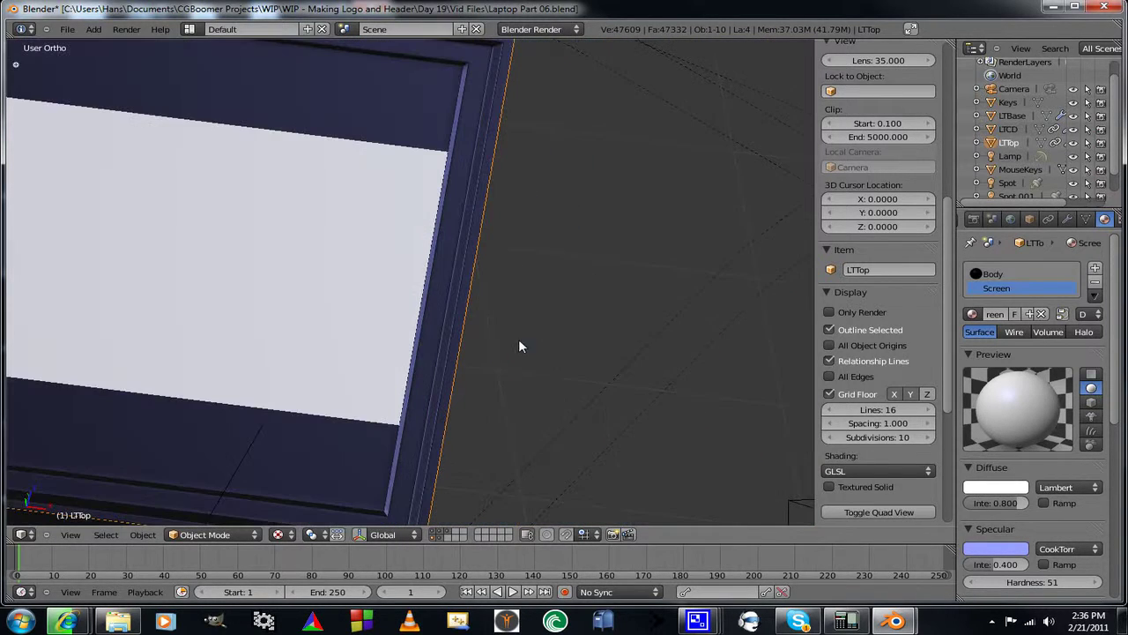
pyautogui.keyDown('shift'); pyautogui.moveTo(240, 283); pyautogui.dragTo(706, 348, button='middle'); pyautogui.keyUp('shift')
pyautogui.scroll(1, 300, 315)
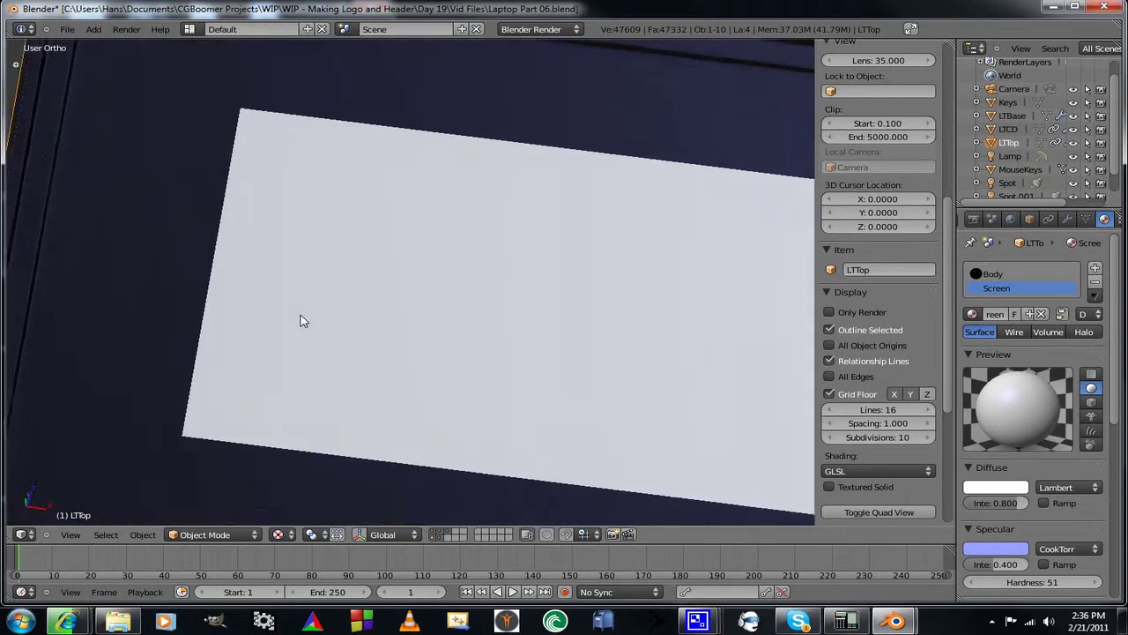
pyautogui.scroll(2, 300, 314)
pyautogui.keyDown('shift'); pyautogui.moveTo(275, 308); pyautogui.dragTo(573, 324, button='middle'); pyautogui.keyUp('shift')
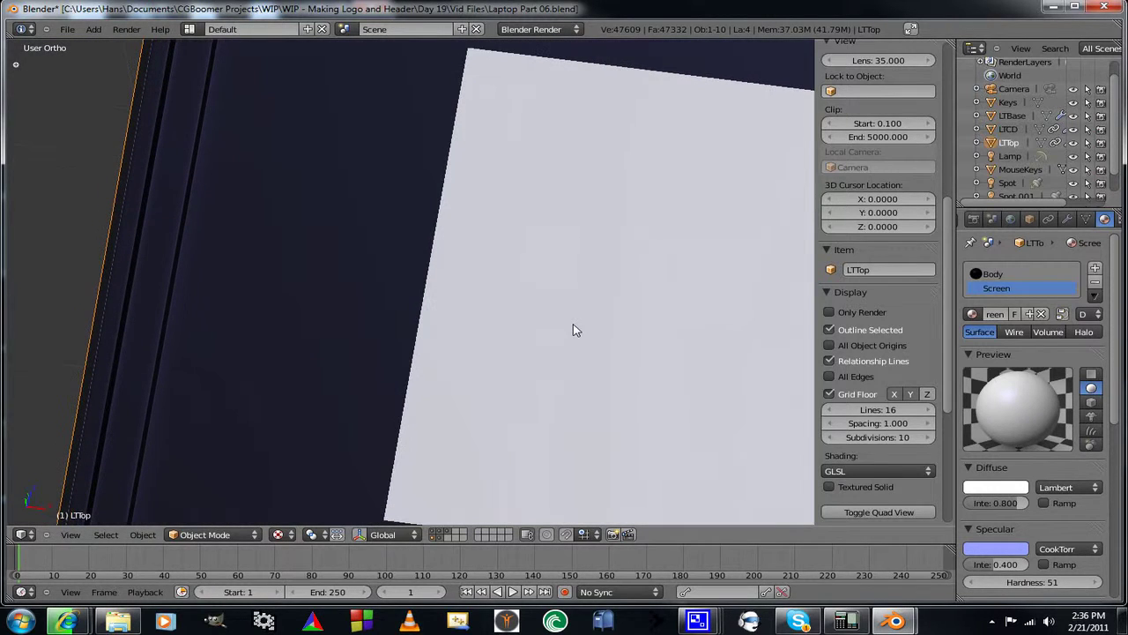
pyautogui.press('Tab')
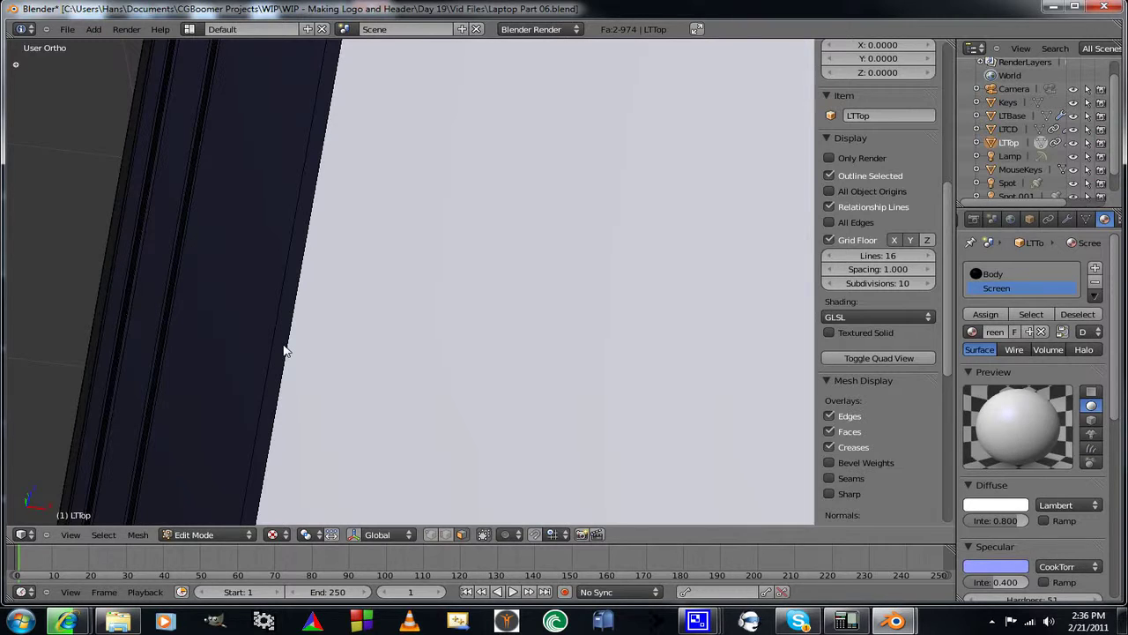
pyautogui.keyDown('shift'); pyautogui.rightClick(278, 350); pyautogui.keyUp('shift')
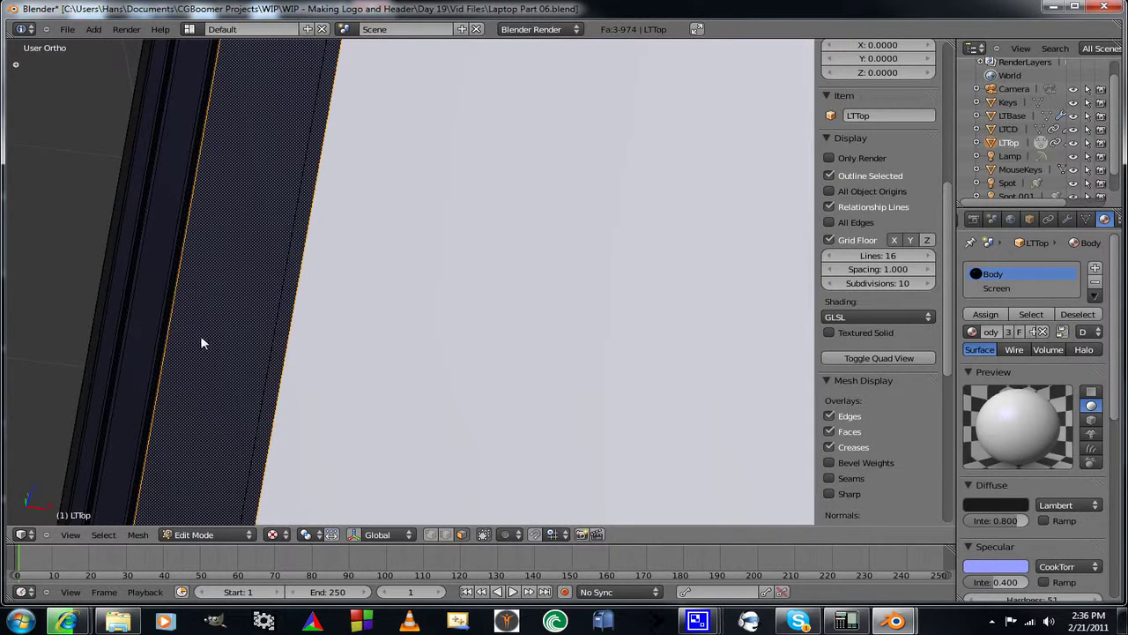
pyautogui.scroll(6, 200, 336)
pyautogui.keyDown('shift'); pyautogui.moveTo(182, 328); pyautogui.dragTo(703, 383, button='middle'); pyautogui.keyUp('shift')
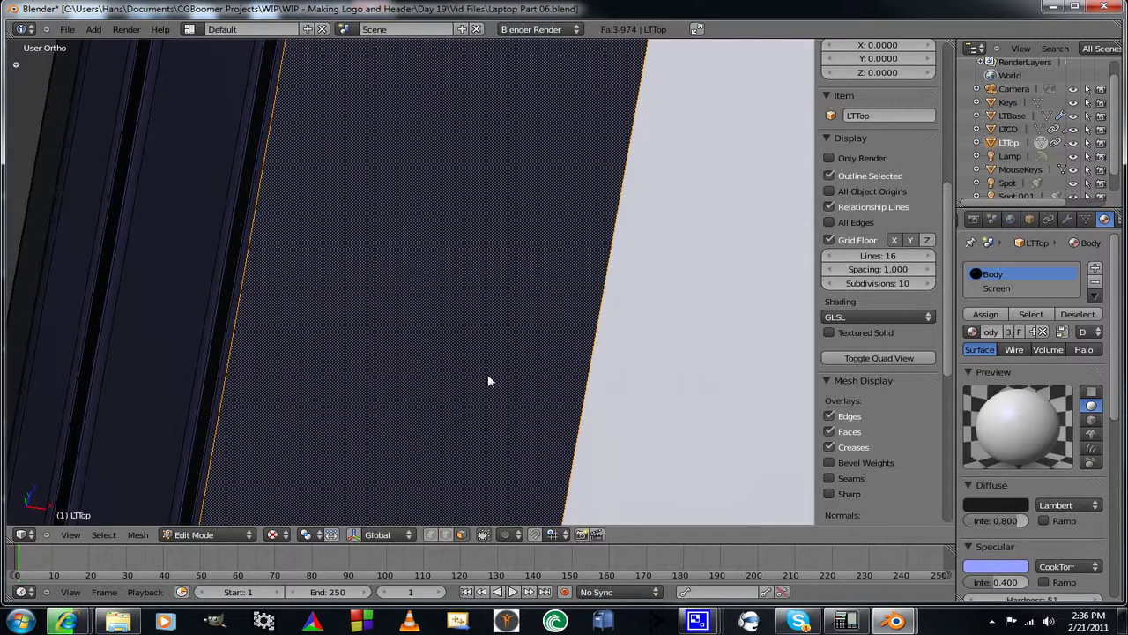
pyautogui.keyDown('shift'); pyautogui.rightClick(227, 338); pyautogui.keyUp('shift')
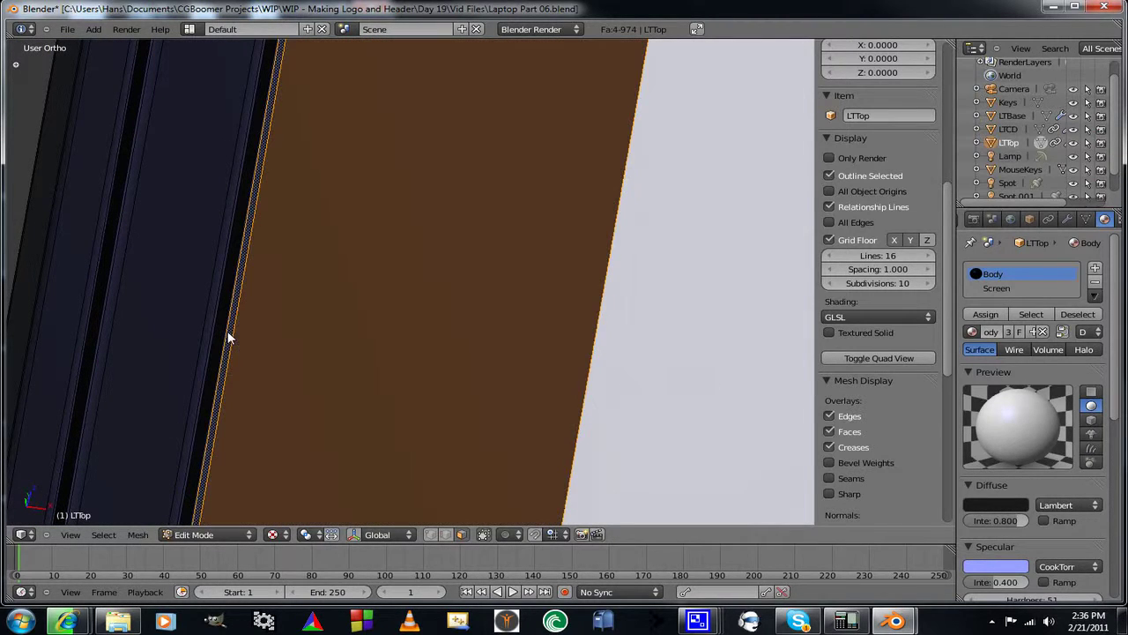
pyautogui.click(995, 289)
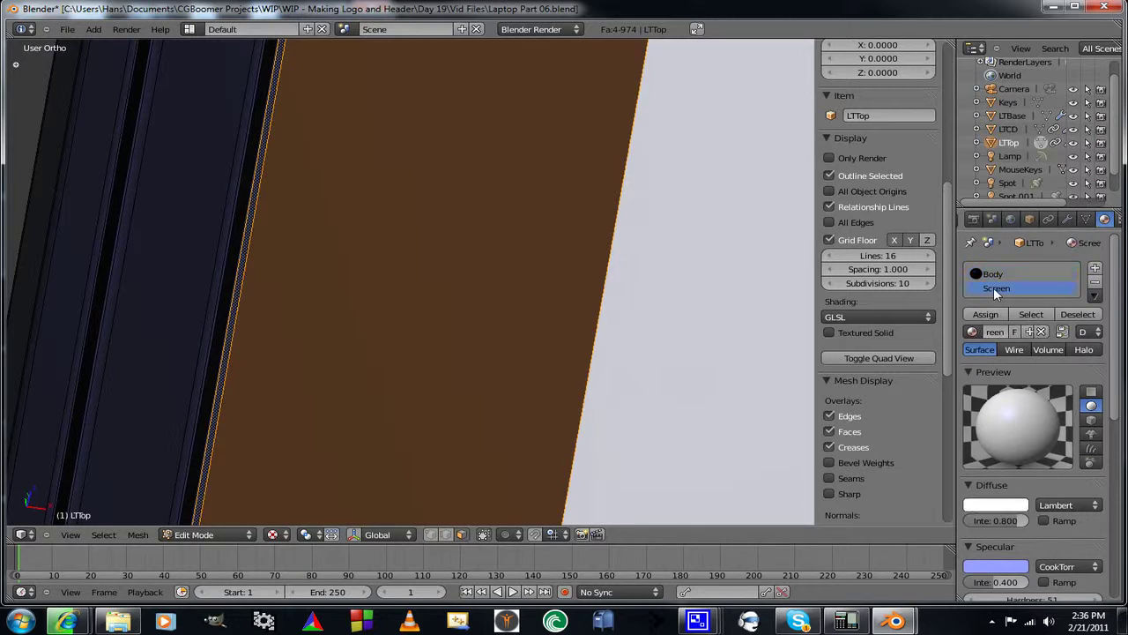
pyautogui.click(1031, 314)
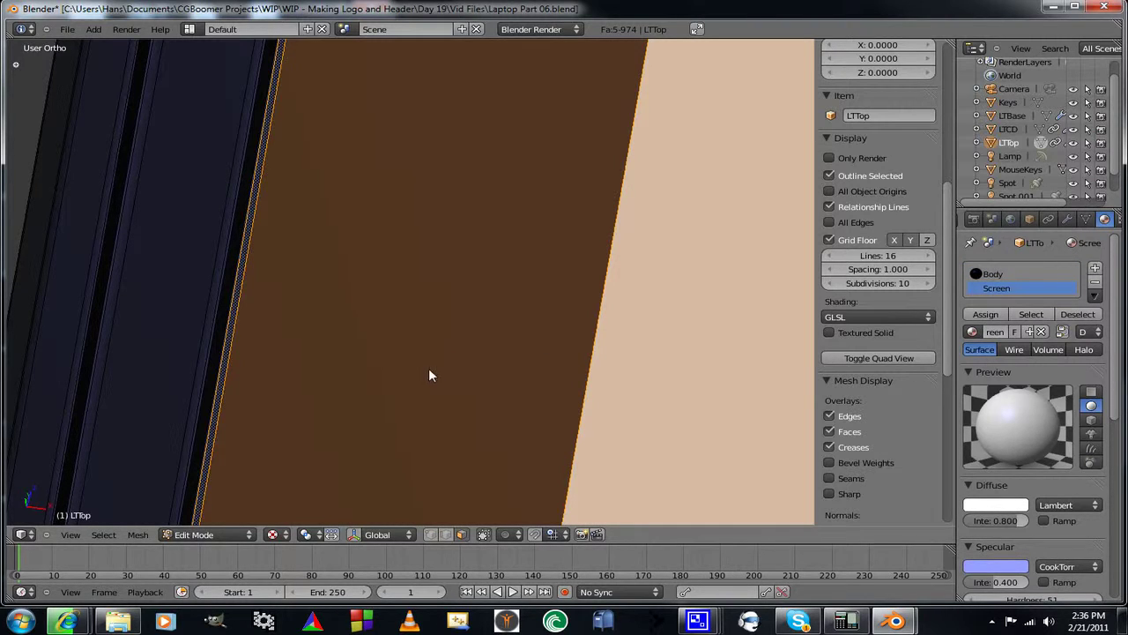
pyautogui.click(986, 315)
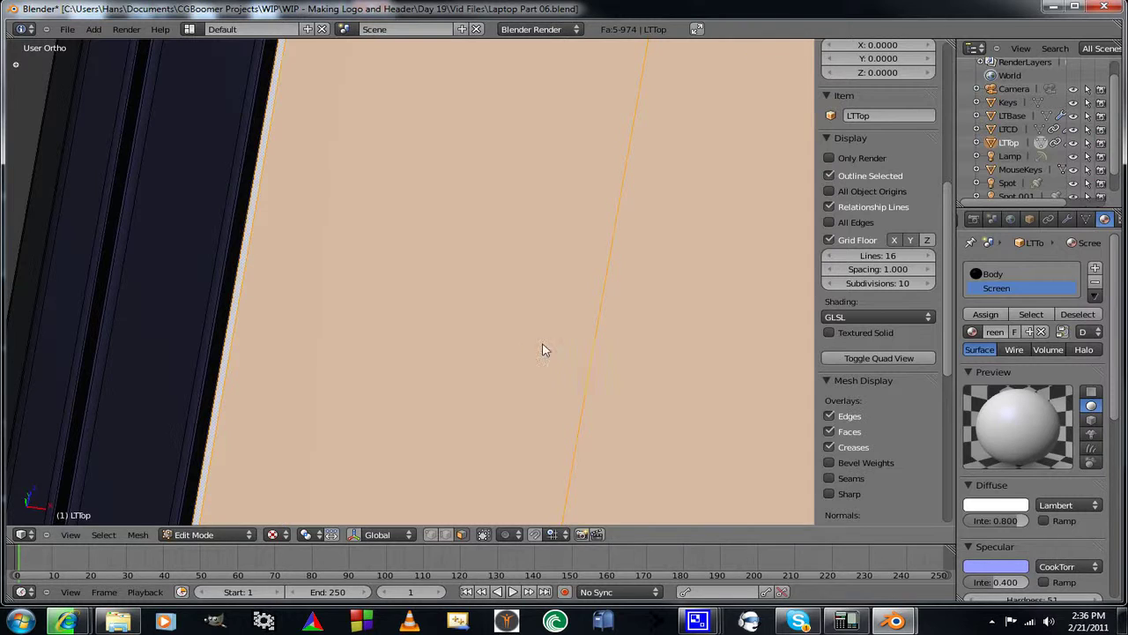
pyautogui.press('Tab')
# Assign the Screen material to the wide face strip along the display's lower side and the narrow strip between it and the bezel
pyautogui.scroll(-3, 591, 302)
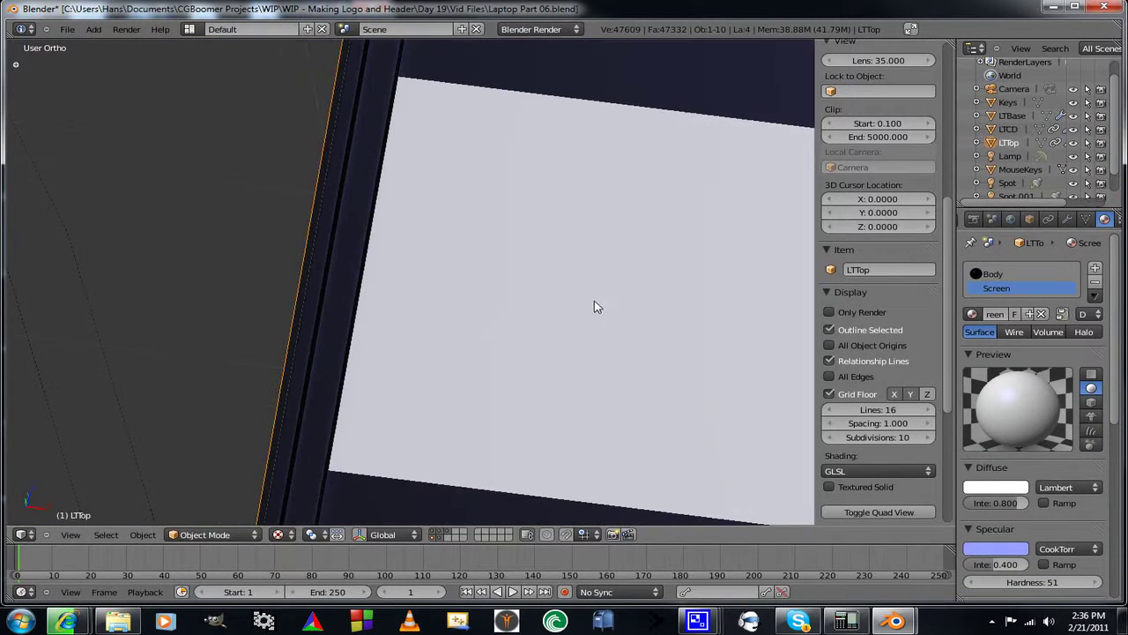
pyautogui.keyDown('shift'); pyautogui.moveTo(608, 299); pyautogui.dragTo(398, 154, button='middle'); pyautogui.keyUp('shift')
pyautogui.scroll(-3, 397, 171)
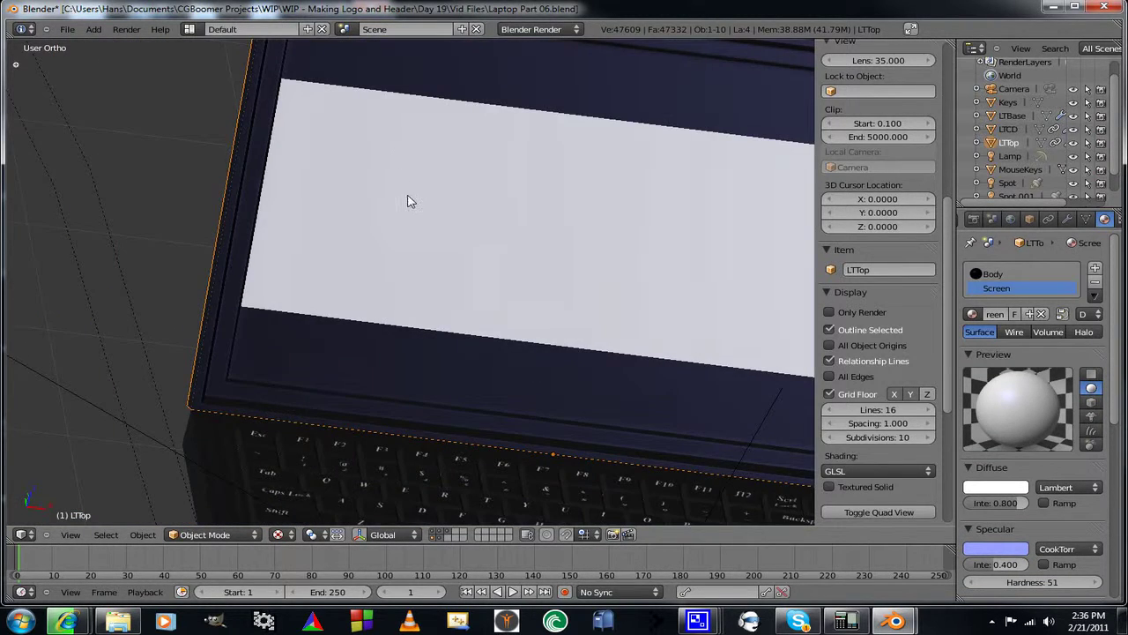
pyautogui.moveTo(408, 201); pyautogui.dragTo(339, 201, button='middle')
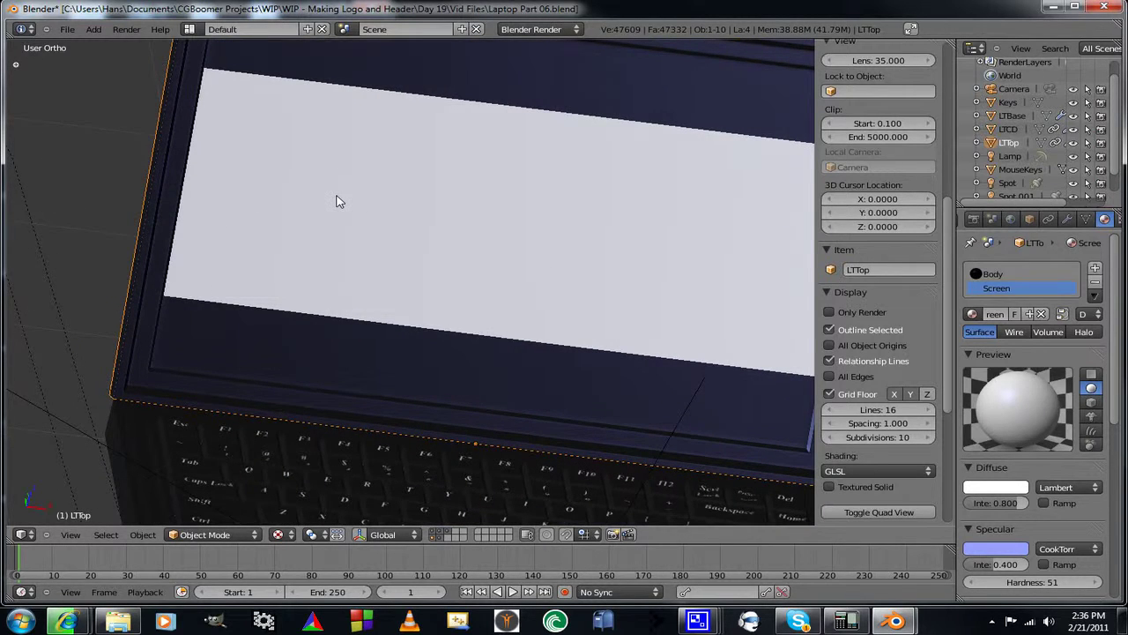
pyautogui.scroll(5, 420, 277)
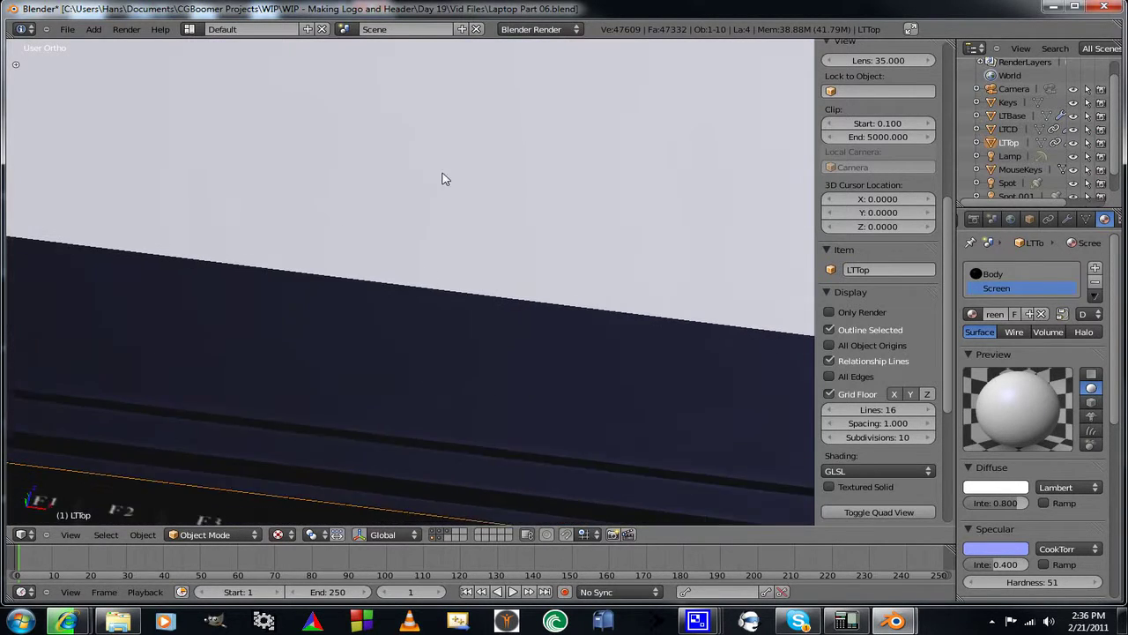
pyautogui.keyDown('shift'); pyautogui.moveTo(442, 173); pyautogui.dragTo(449, 155, button='middle'); pyautogui.keyUp('shift')
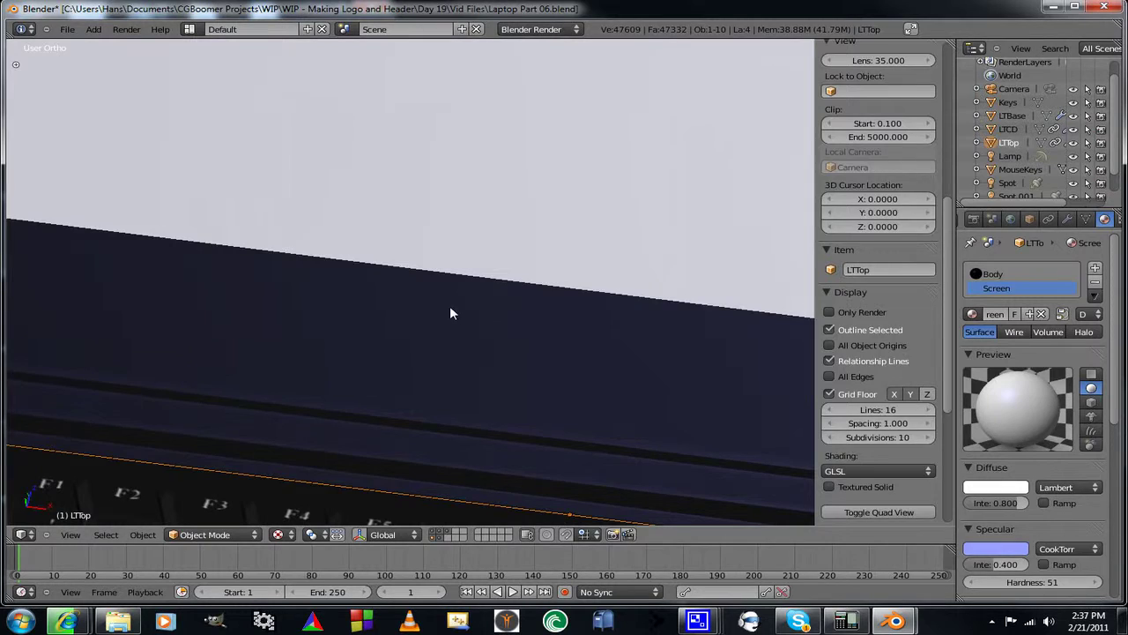
pyautogui.press('Tab')
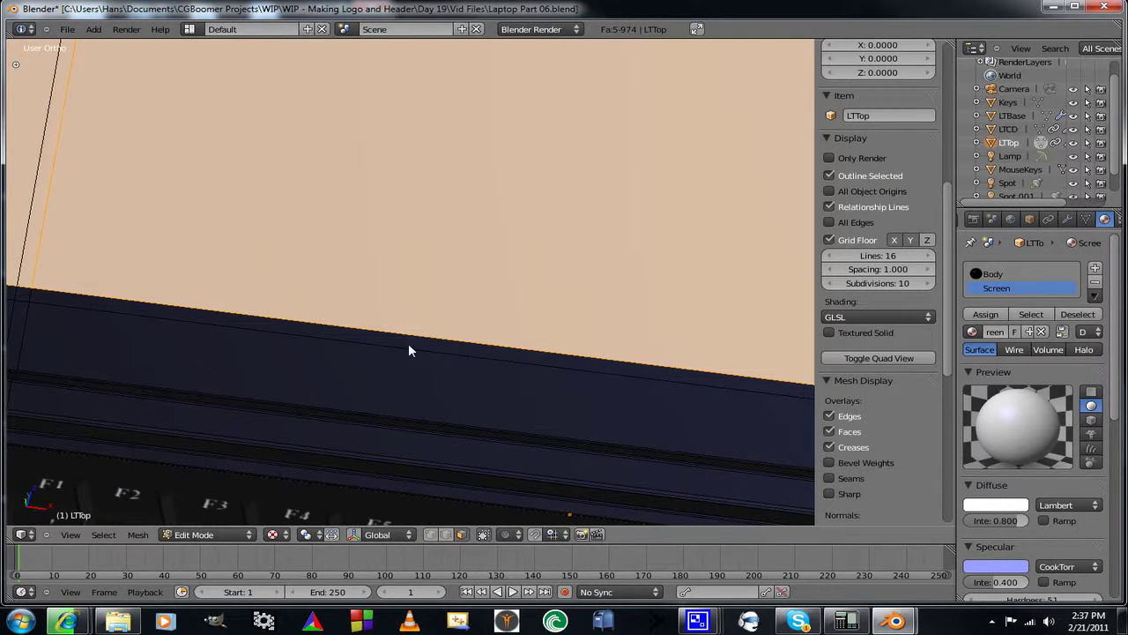
pyautogui.keyDown('shift'); pyautogui.rightClick(401, 369); pyautogui.keyUp('shift')
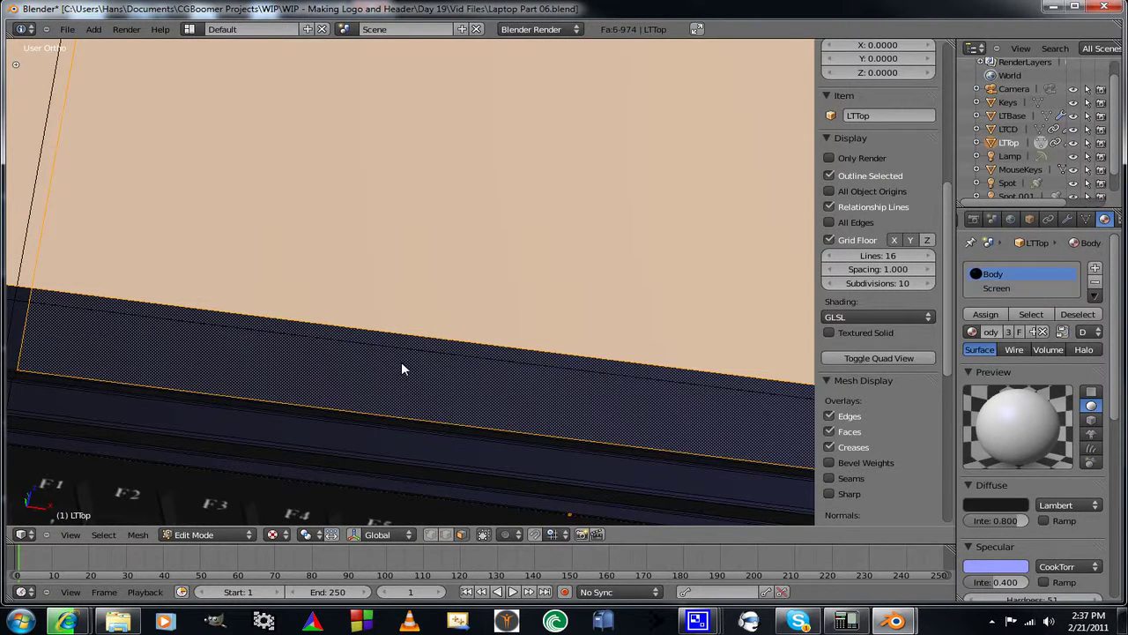
pyautogui.keyDown('shift'); pyautogui.moveTo(405, 362); pyautogui.dragTo(427, 268, button='middle'); pyautogui.keyUp('shift')
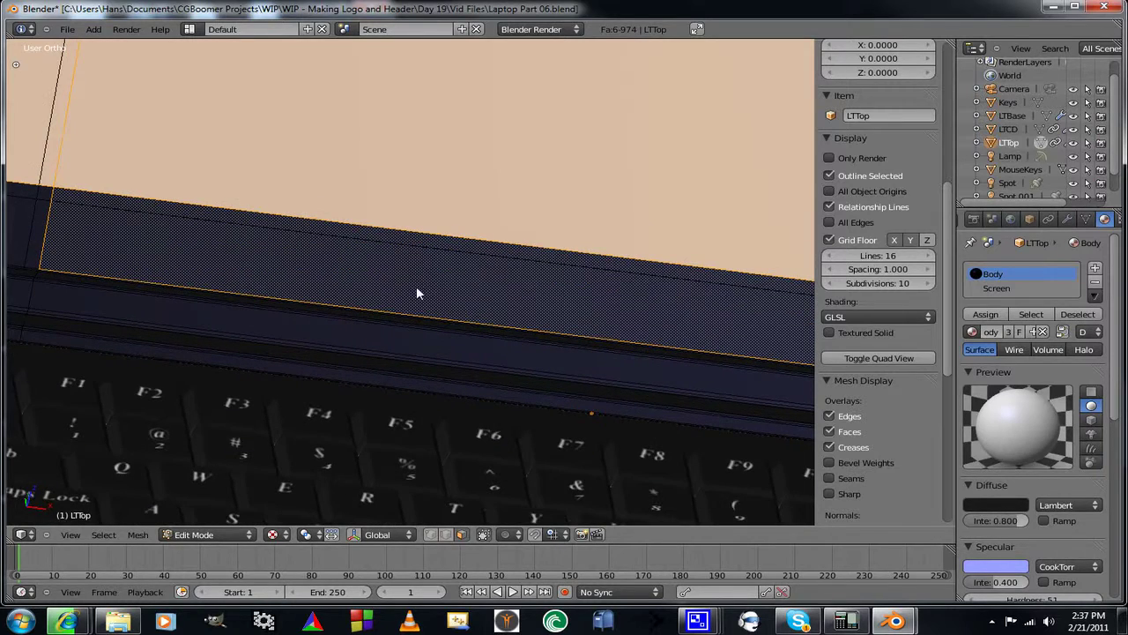
pyautogui.scroll(5, 416, 288)
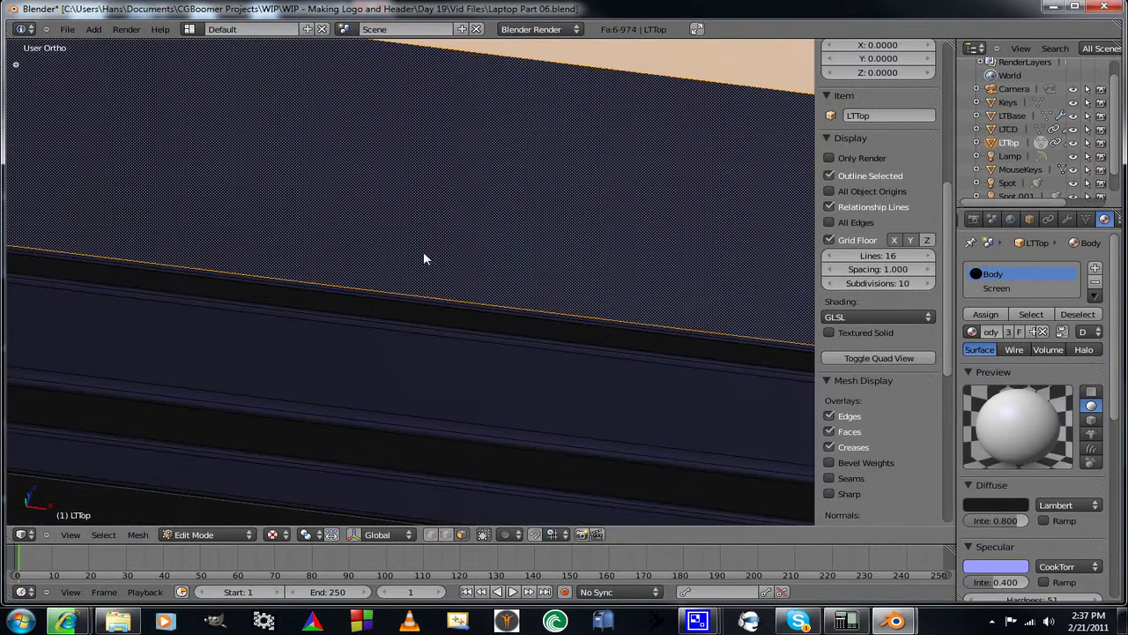
pyautogui.moveTo(496, 251); pyautogui.dragTo(498, 238, button='middle')
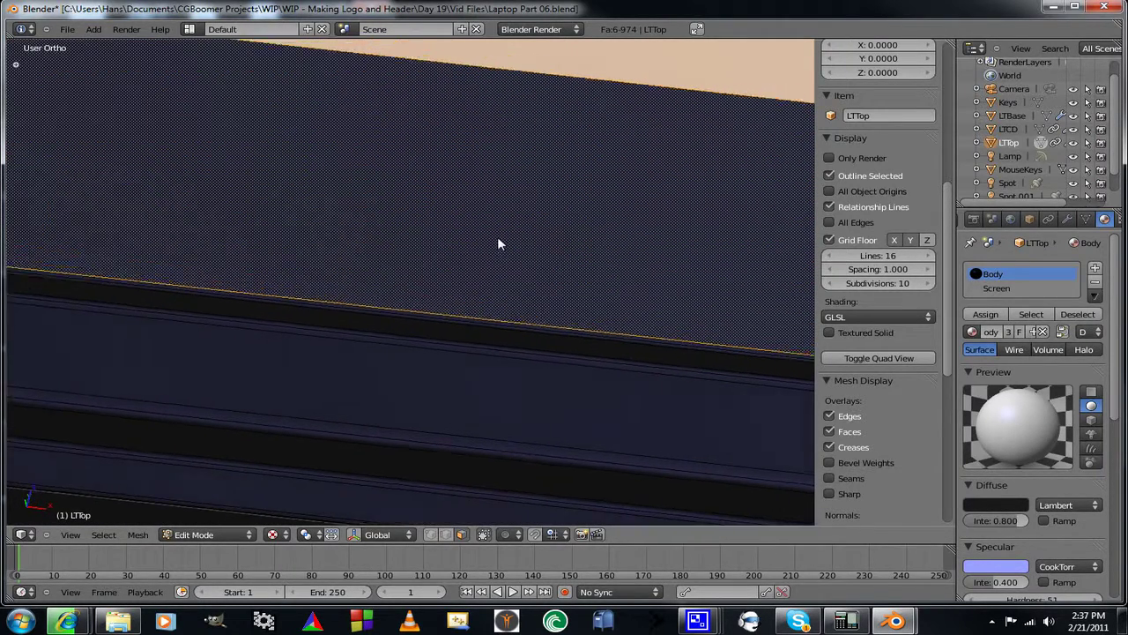
pyautogui.keyDown('shift'); pyautogui.rightClick(485, 325); pyautogui.keyUp('shift')
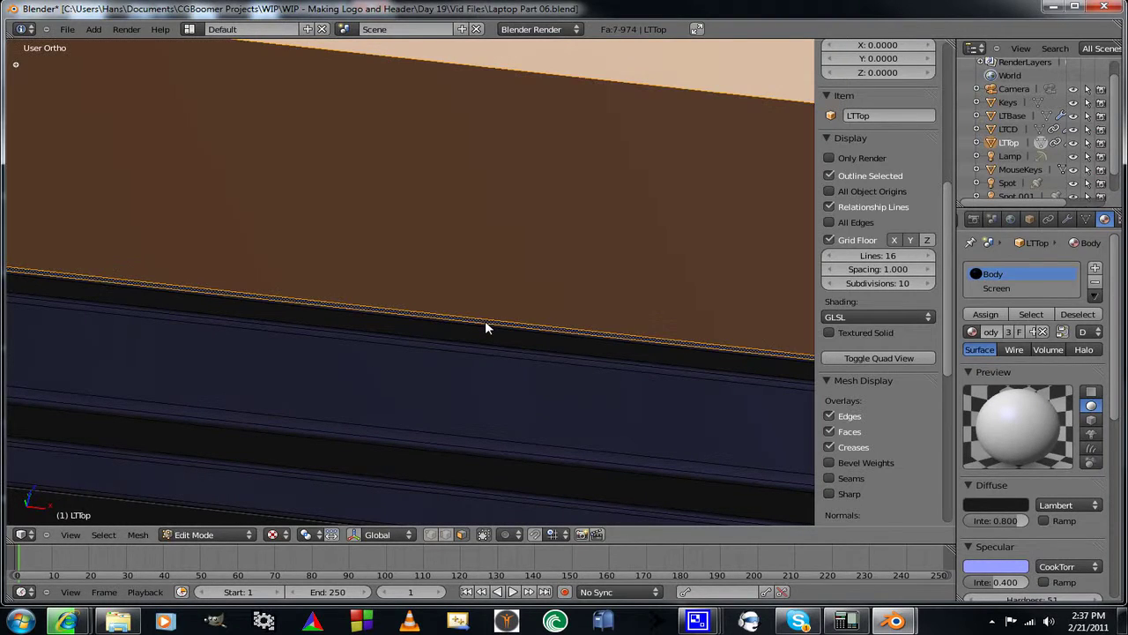
pyautogui.click(995, 289)
pyautogui.click(986, 314)
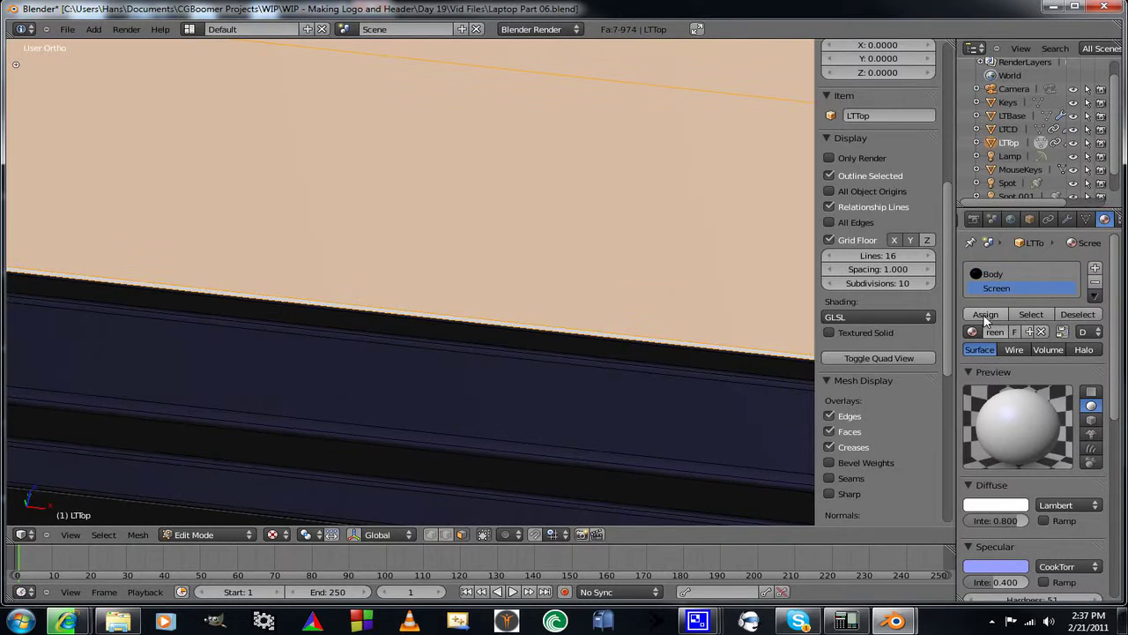
pyautogui.keyDown('shift'); pyautogui.moveTo(442, 273); pyautogui.dragTo(559, 301, button='middle'); pyautogui.keyUp('shift')
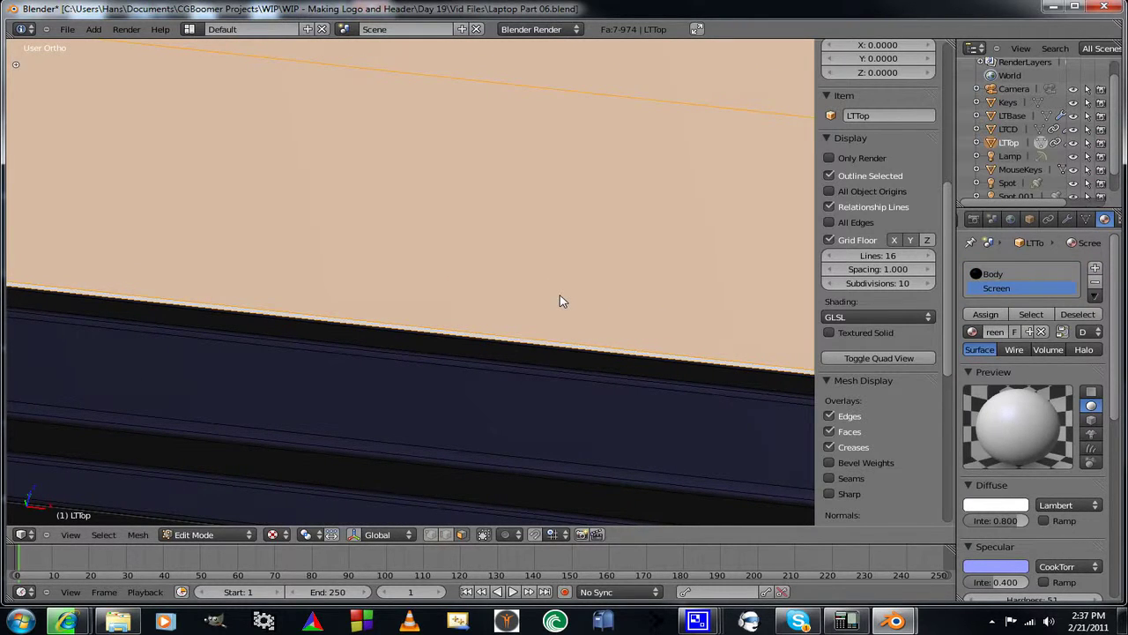
pyautogui.press('Tab')
# Assign the Screen material to the wide face strip along the display's upper side and the narrow strip between it and the bezel
pyautogui.press('Tab')
pyautogui.keyDown('shift'); pyautogui.moveTo(579, 191); pyautogui.dragTo(529, 299, button='middle'); pyautogui.keyUp('shift')
pyautogui.scroll(-2, 531, 293)
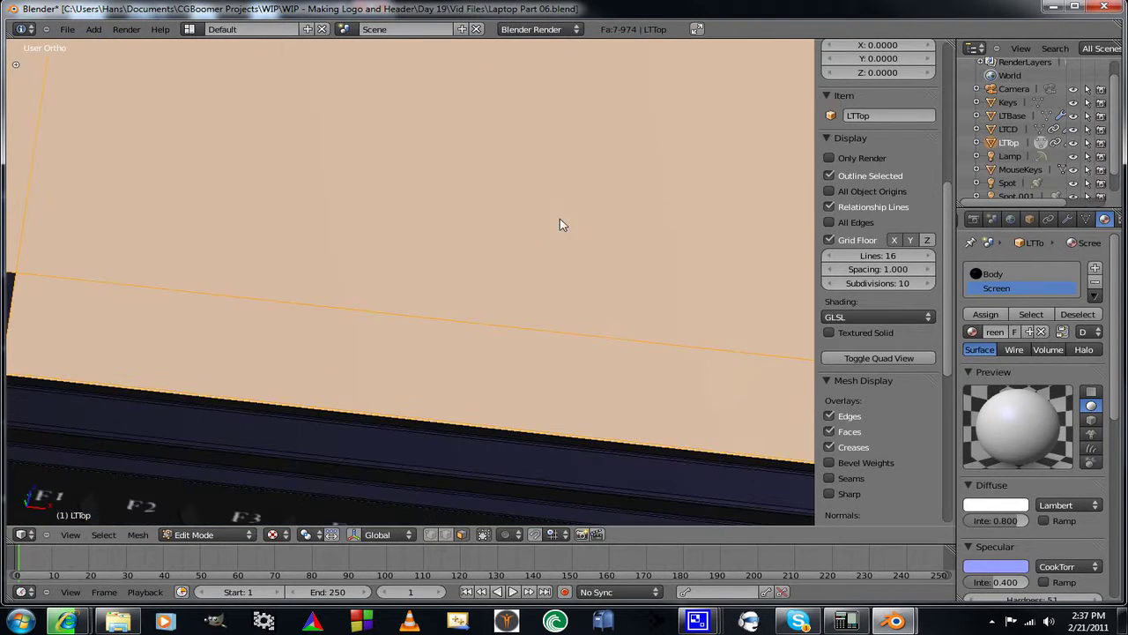
pyautogui.scroll(-3, 558, 207)
pyautogui.keyDown('shift'); pyautogui.moveTo(579, 163); pyautogui.dragTo(478, 514, button='middle'); pyautogui.keyUp('shift')
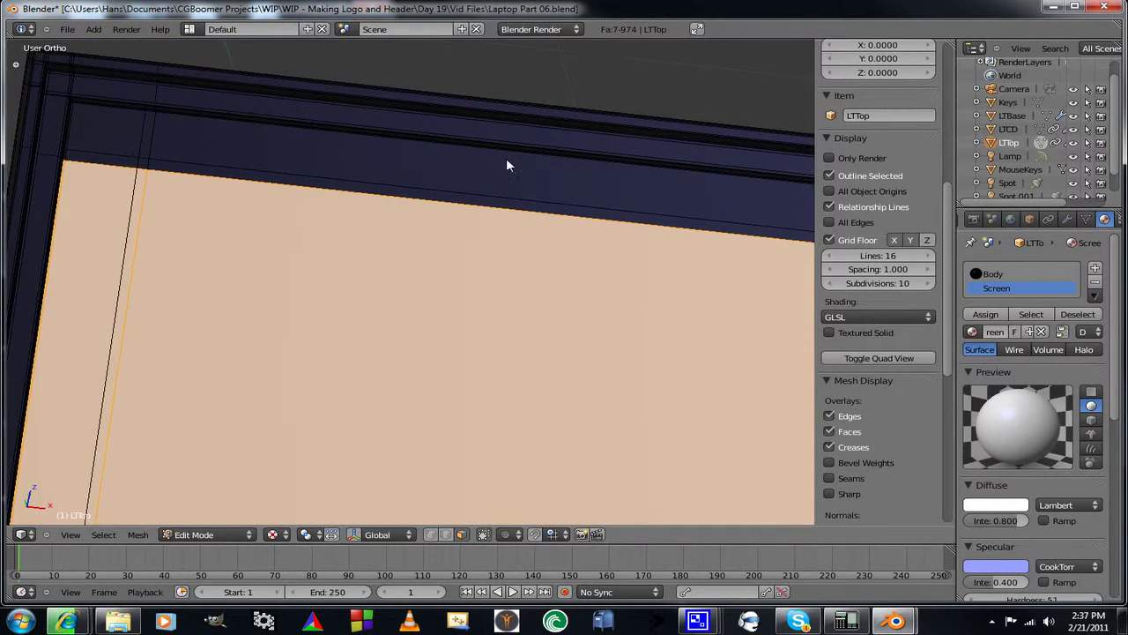
pyautogui.moveTo(591, 164); pyautogui.dragTo(591, 114, button='middle')
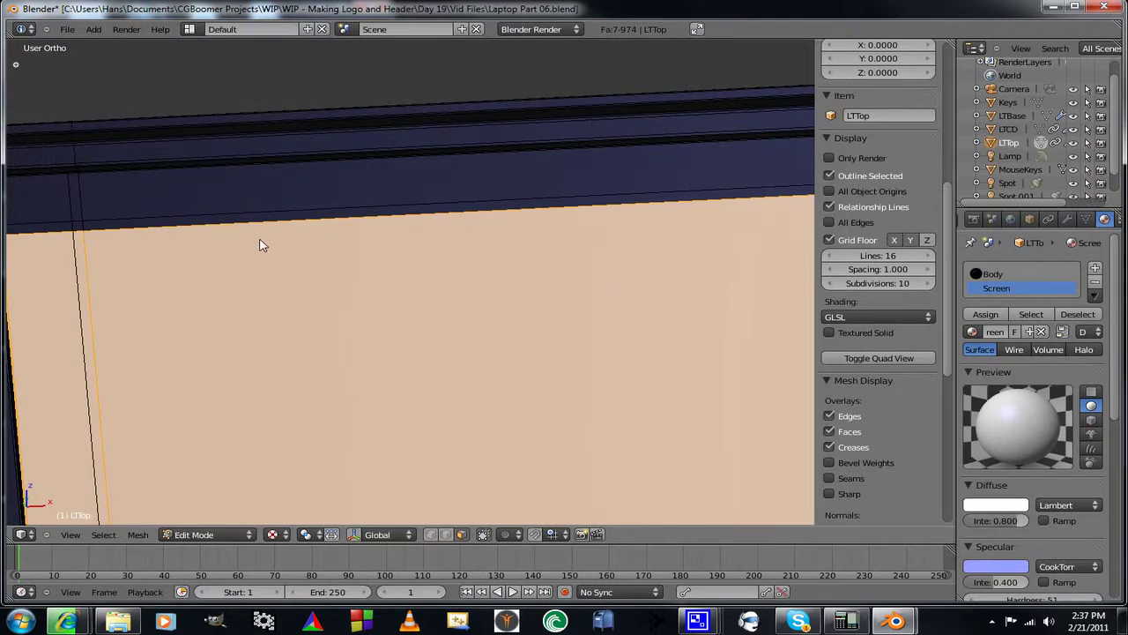
pyautogui.moveTo(259, 244); pyautogui.dragTo(222, 235, button='middle')
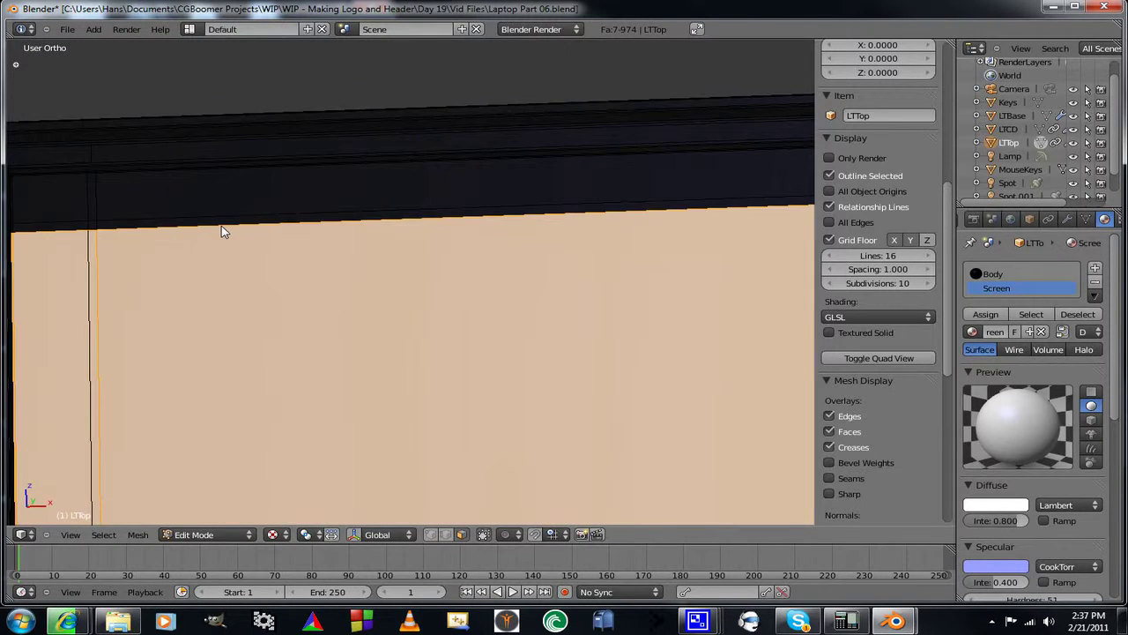
pyautogui.keyDown('shift'); pyautogui.moveTo(460, 211); pyautogui.dragTo(439, 270, button='middle'); pyautogui.keyUp('shift')
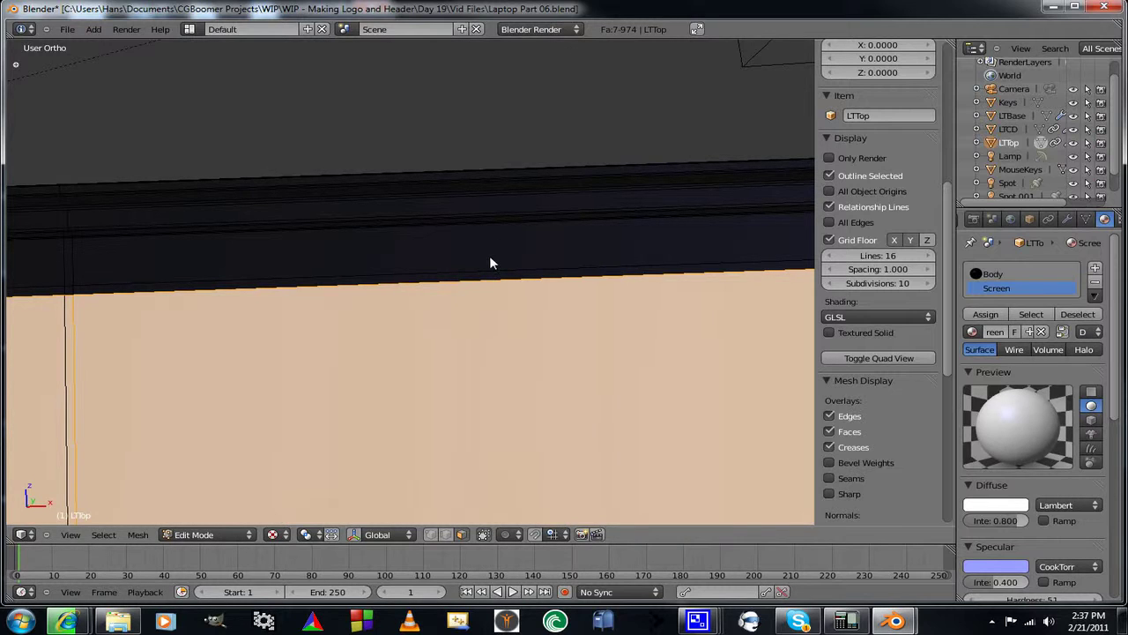
pyautogui.press('Tab')
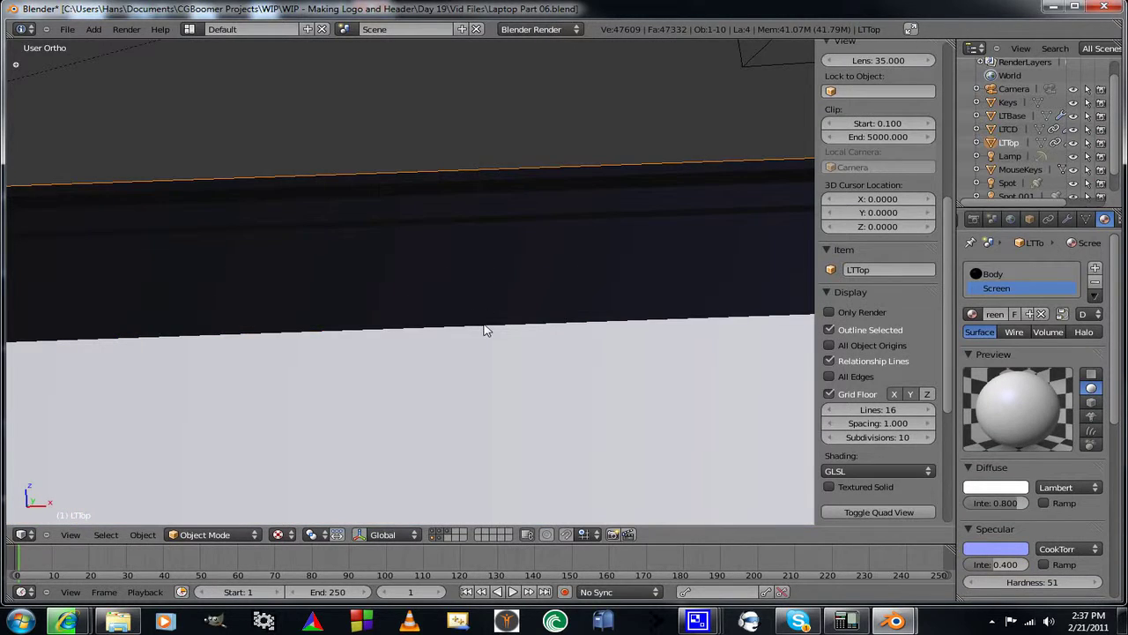
pyautogui.keyDown('shift'); pyautogui.moveTo(480, 329); pyautogui.dragTo(456, 229, button='middle'); pyautogui.keyUp('shift')
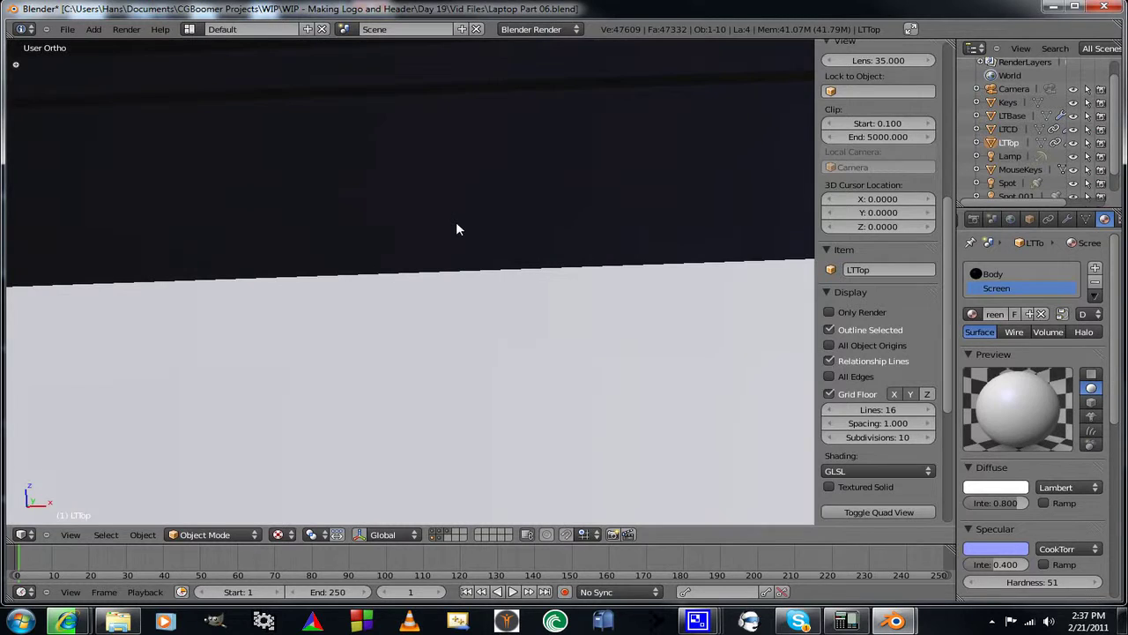
pyautogui.press('Tab')
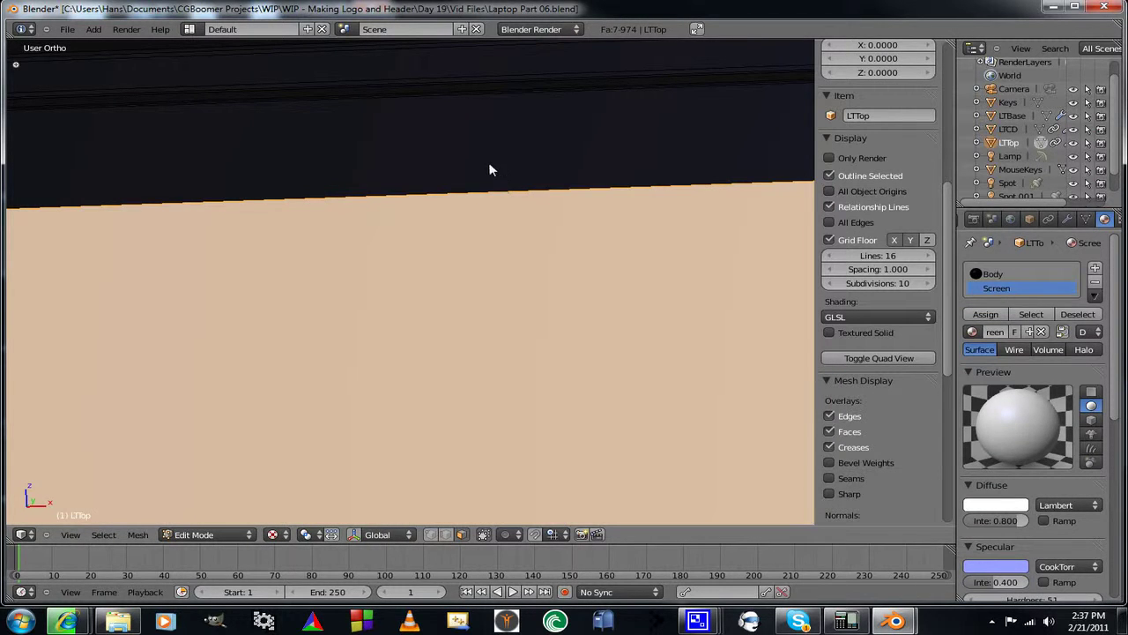
pyautogui.rightClick(486, 183)
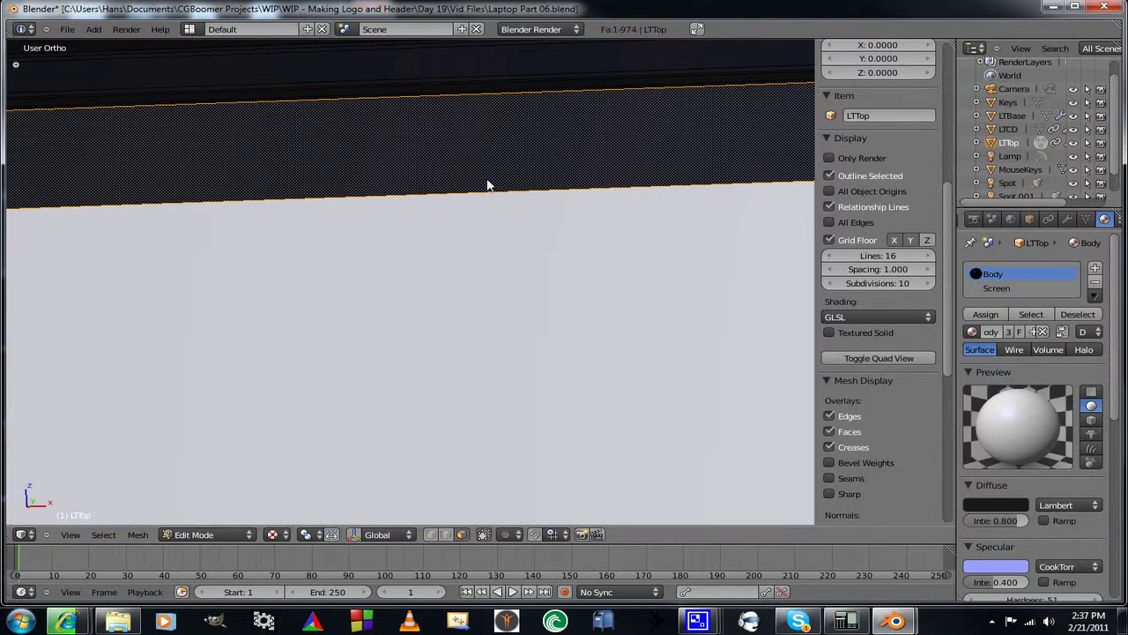
pyautogui.keyDown('shift'); pyautogui.moveTo(477, 156); pyautogui.dragTo(483, 231, button='middle'); pyautogui.keyUp('shift')
pyautogui.scroll(3, 483, 232)
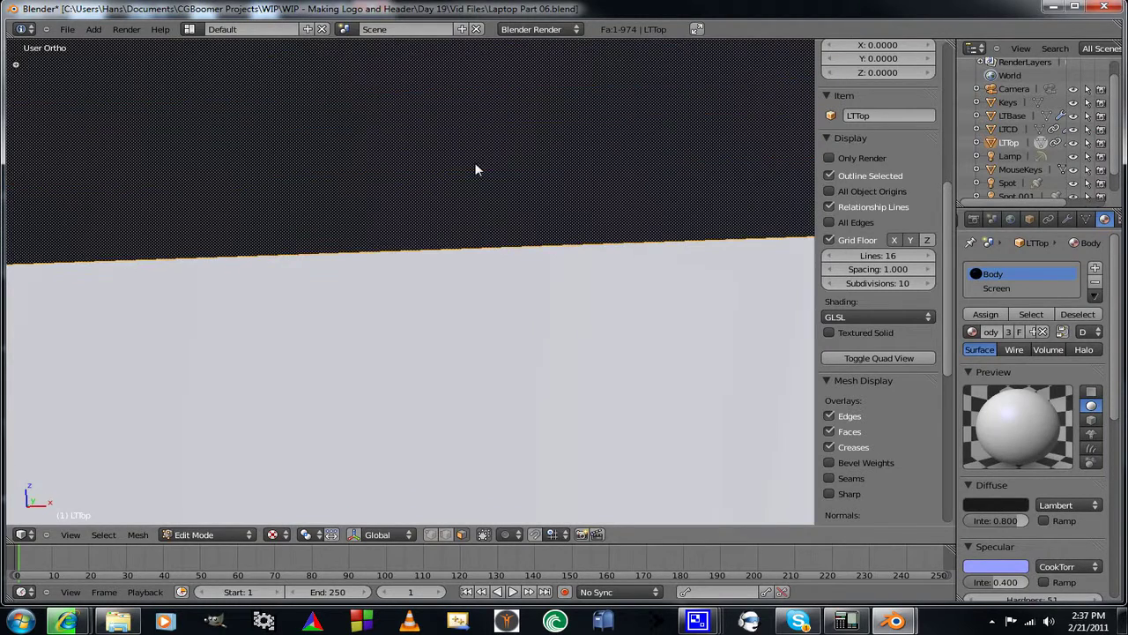
pyautogui.keyDown('shift'); pyautogui.moveTo(475, 163); pyautogui.dragTo(453, 404, button='middle'); pyautogui.keyUp('shift')
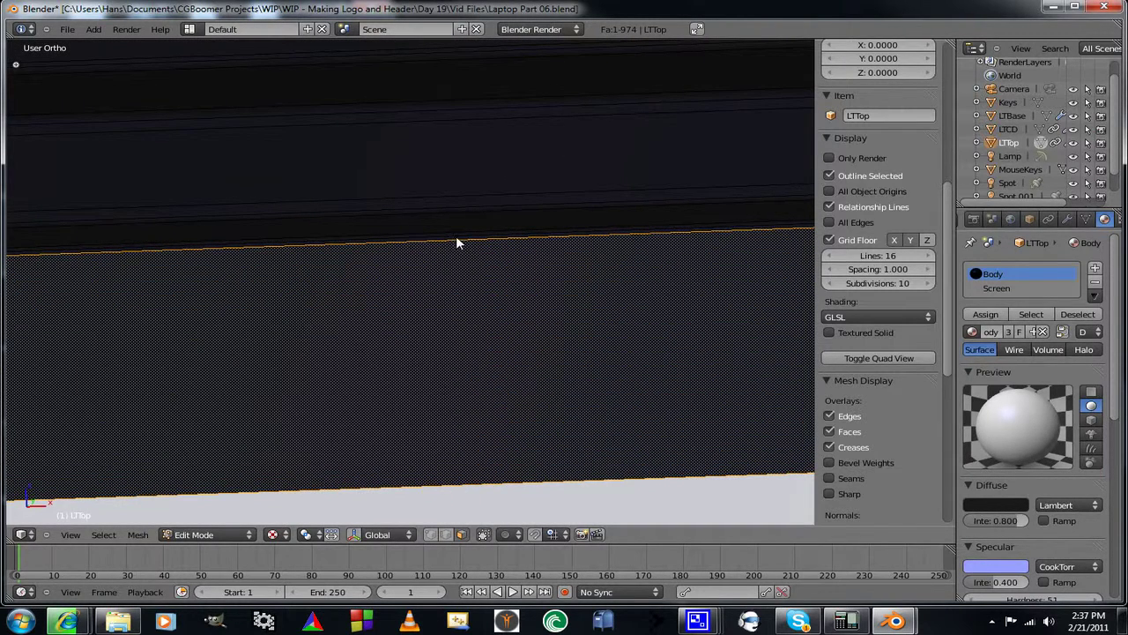
pyautogui.keyDown('shift'); pyautogui.rightClick(456, 238); pyautogui.keyUp('shift')
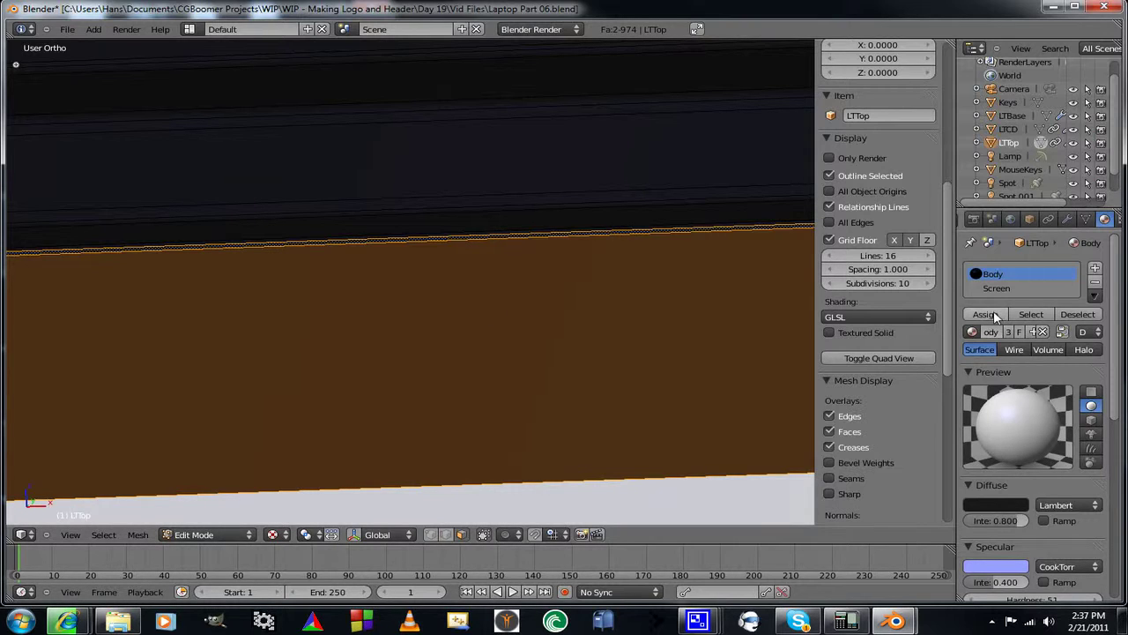
pyautogui.click(1000, 288)
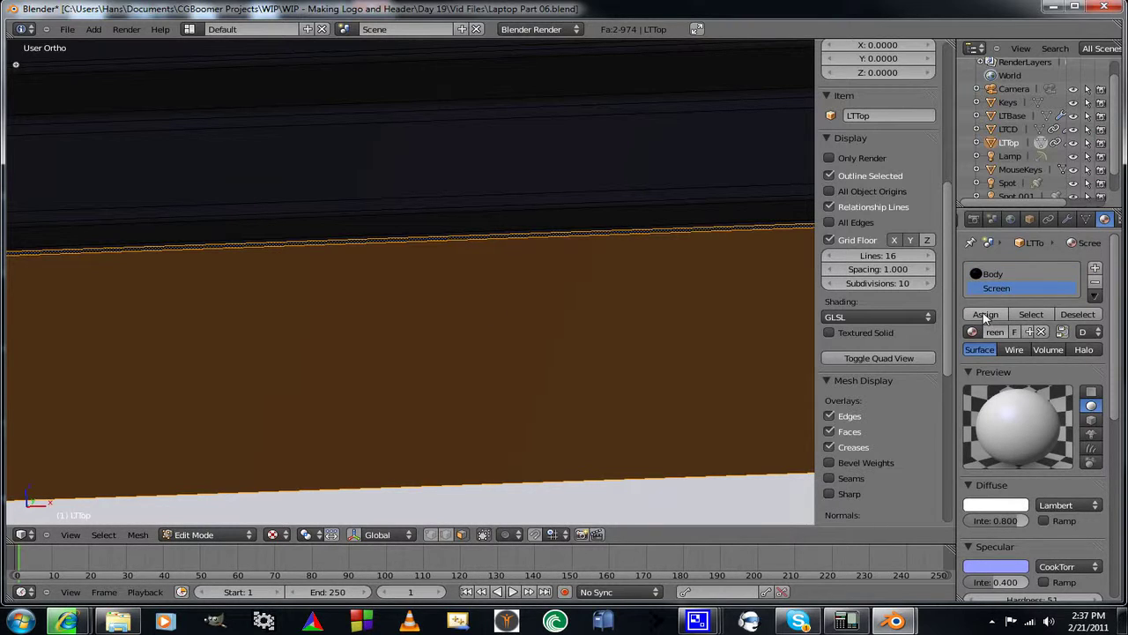
pyautogui.click(985, 315)
pyautogui.scroll(-3, 508, 368)
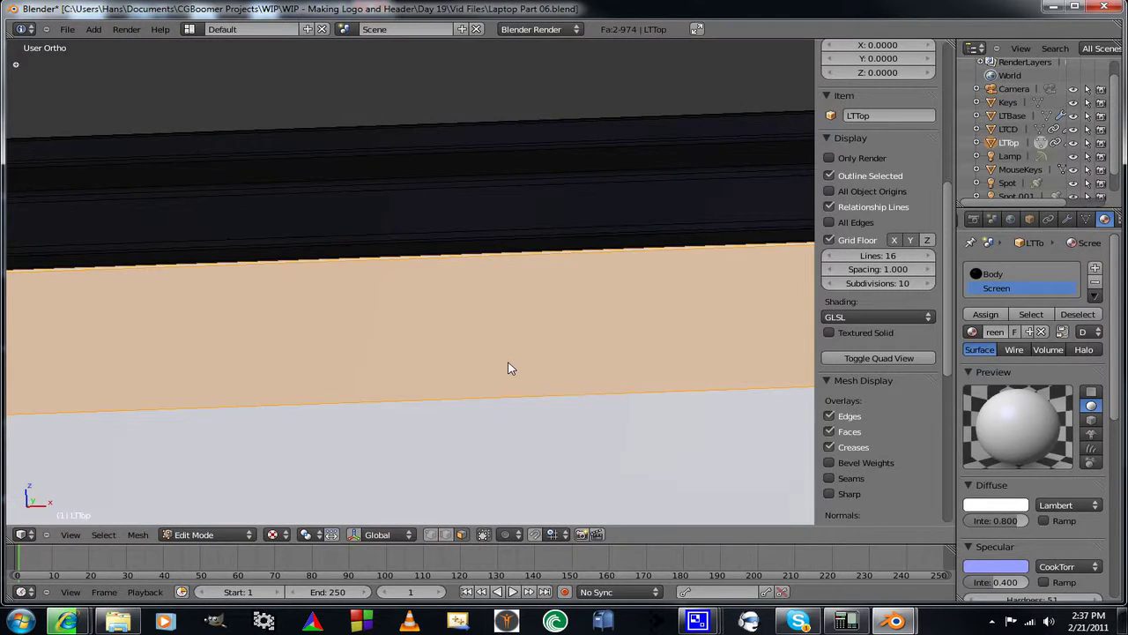
# Assign the Screen material to the display's upper-left corner face and the three narrow faces between it and the bezel edge
pyautogui.press('Tab')
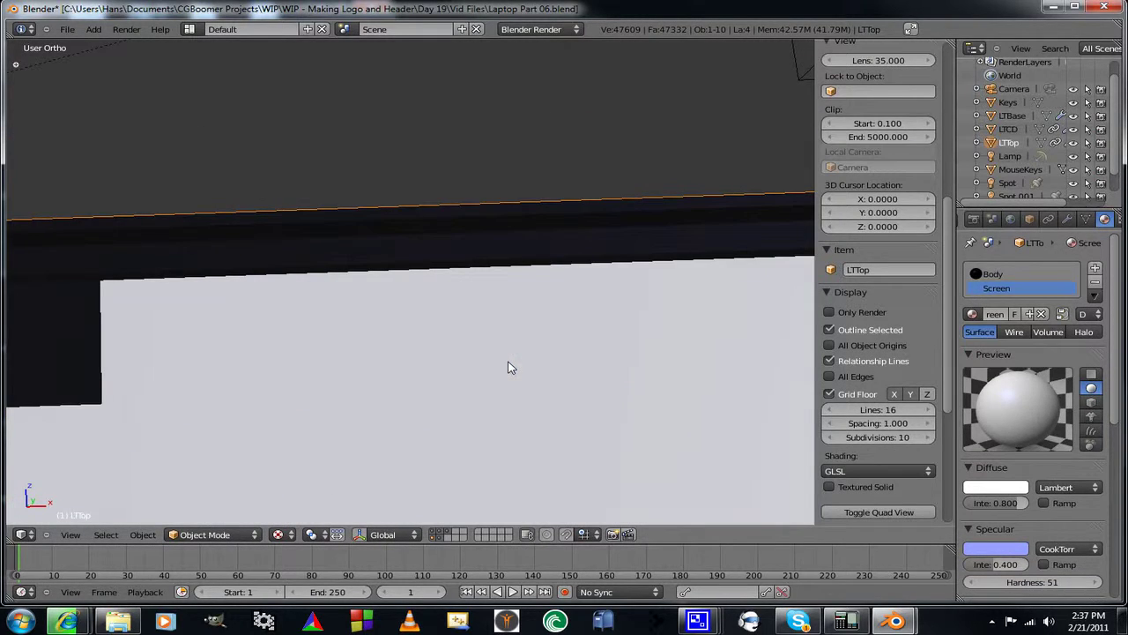
pyautogui.moveTo(507, 368); pyautogui.dragTo(496, 415, button='middle')
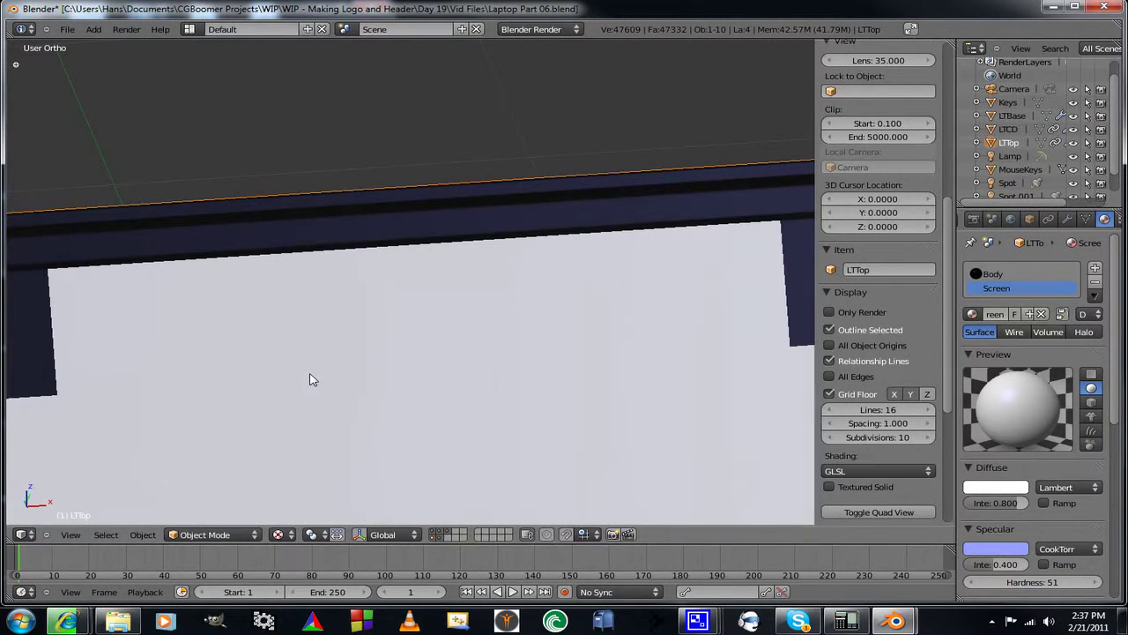
pyautogui.keyDown('shift'); pyautogui.moveTo(313, 379); pyautogui.dragTo(785, 373, button='middle'); pyautogui.keyUp('shift')
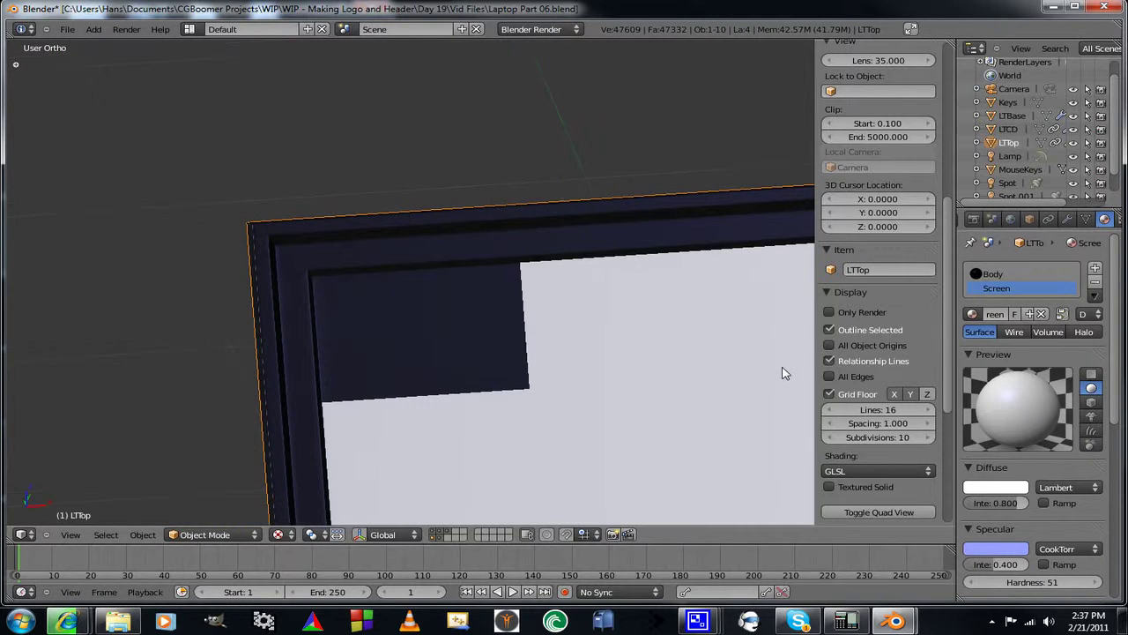
pyautogui.press('Tab')
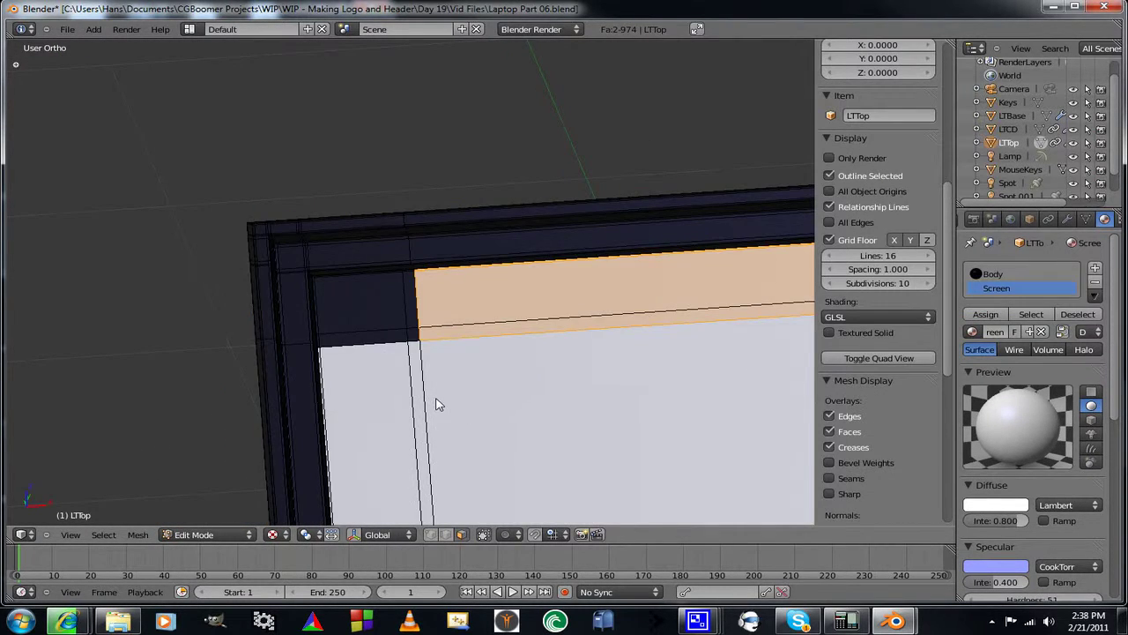
pyautogui.scroll(4, 435, 397)
pyautogui.keyDown('shift'); pyautogui.moveTo(432, 388); pyautogui.dragTo(576, 369, button='middle'); pyautogui.keyUp('shift')
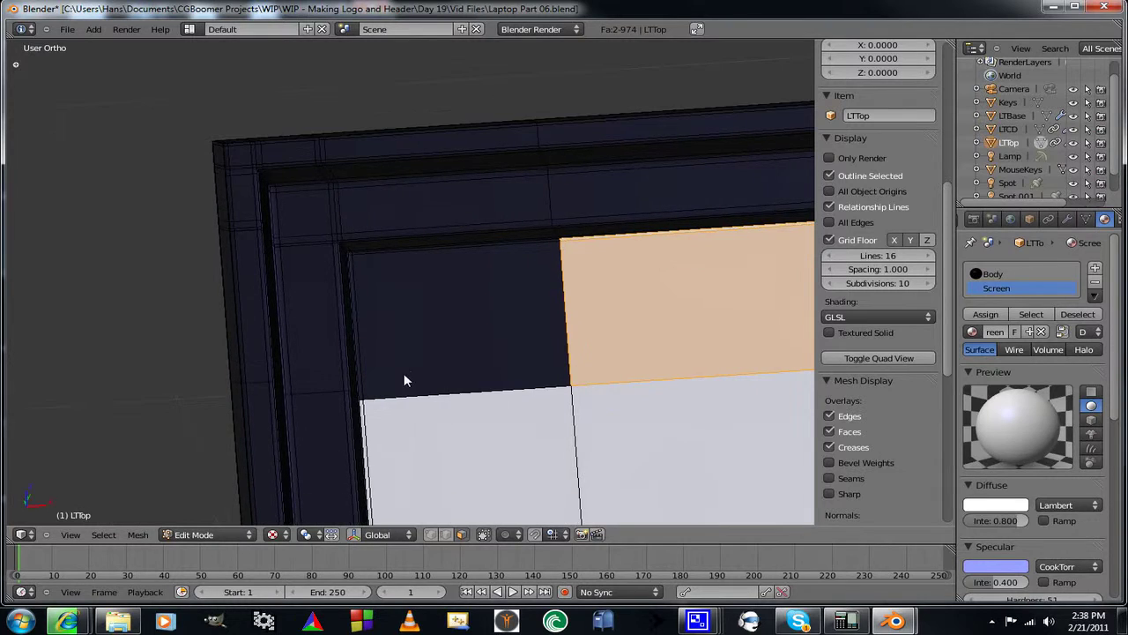
pyautogui.scroll(3, 424, 361)
pyautogui.keyDown('shift'); pyautogui.moveTo(424, 360); pyautogui.dragTo(404, 274, button='middle'); pyautogui.keyUp('shift')
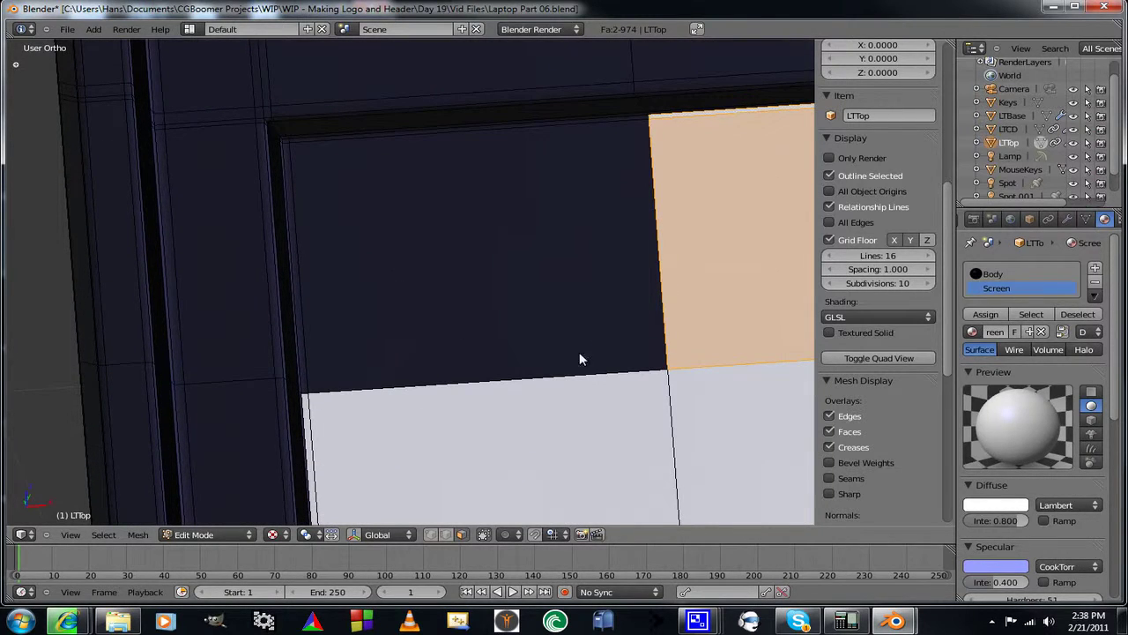
pyautogui.keyDown('shift'); pyautogui.rightClick(575, 328); pyautogui.keyUp('shift')
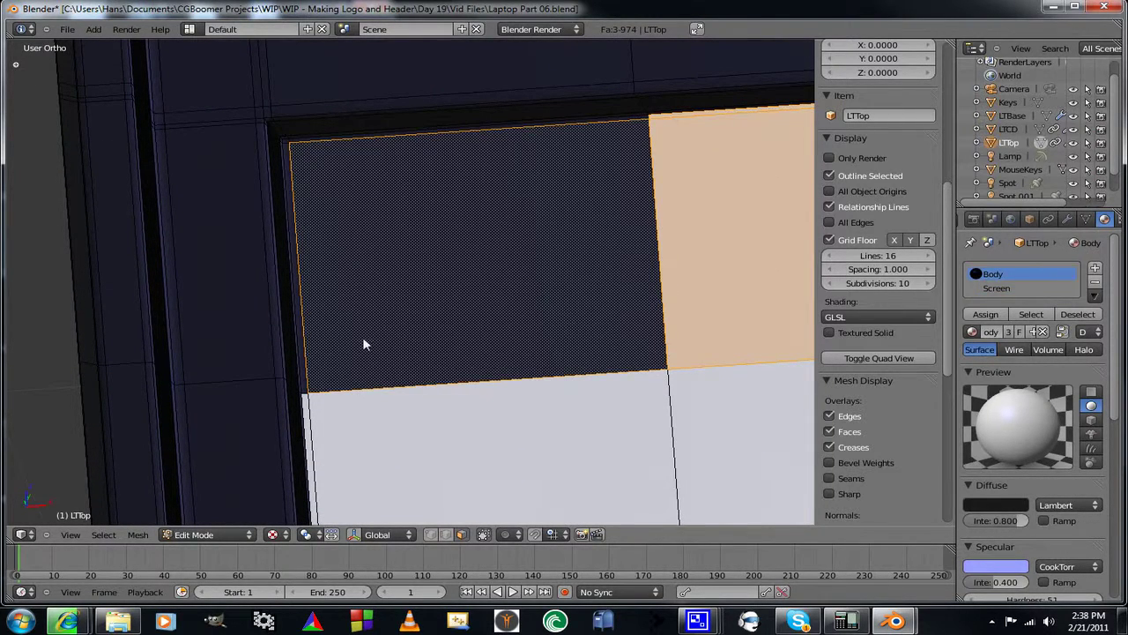
pyautogui.keyDown('shift'); pyautogui.rightClick(297, 318); pyautogui.keyUp('shift')
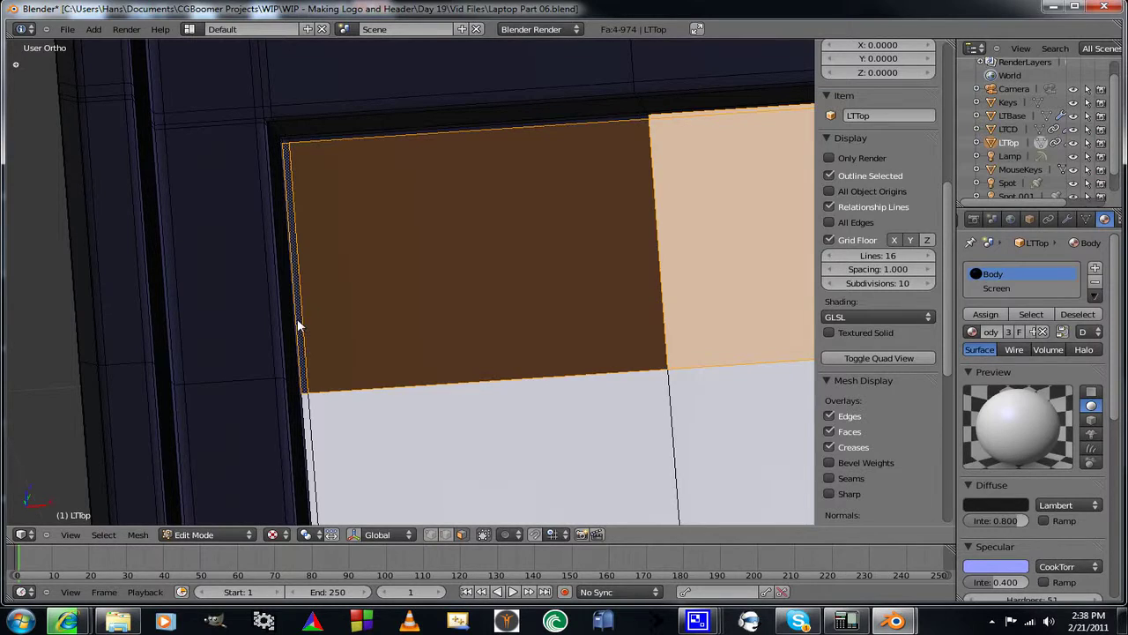
pyautogui.keyDown('shift'); pyautogui.rightClick(431, 136); pyautogui.keyUp('shift')
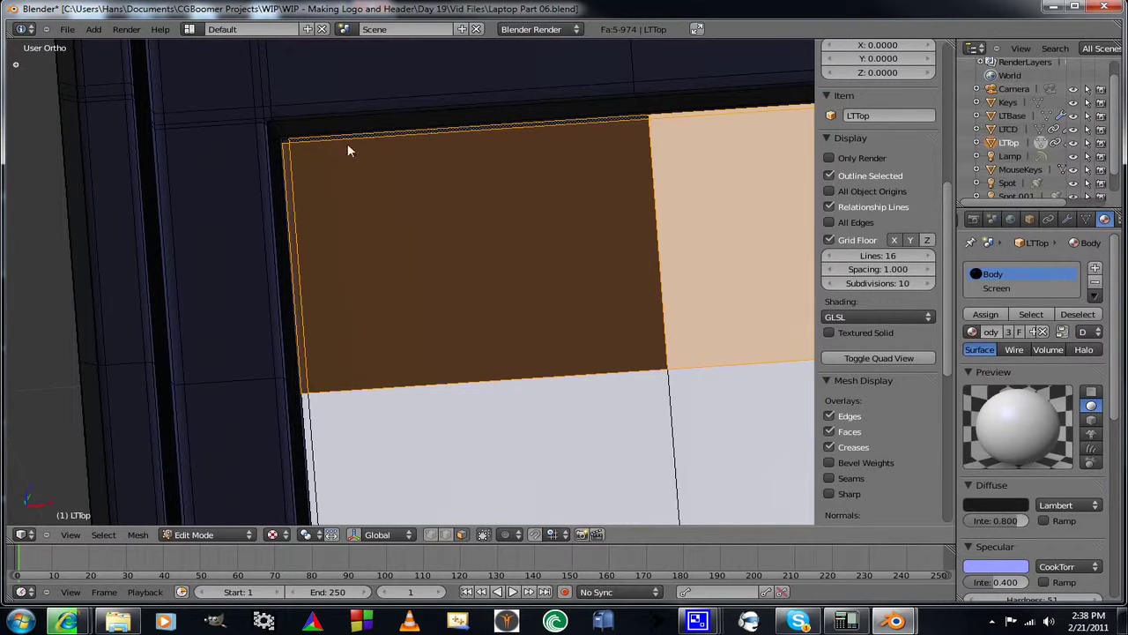
pyautogui.keyDown('shift'); pyautogui.rightClick(285, 147); pyautogui.keyUp('shift')
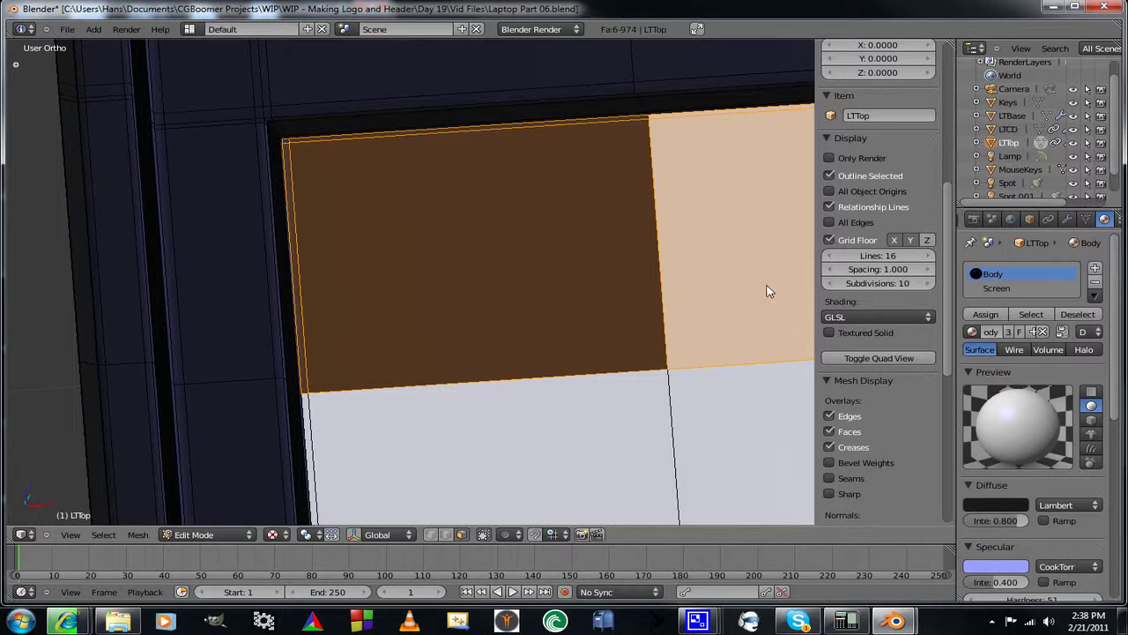
pyautogui.click(988, 289)
pyautogui.click(986, 315)
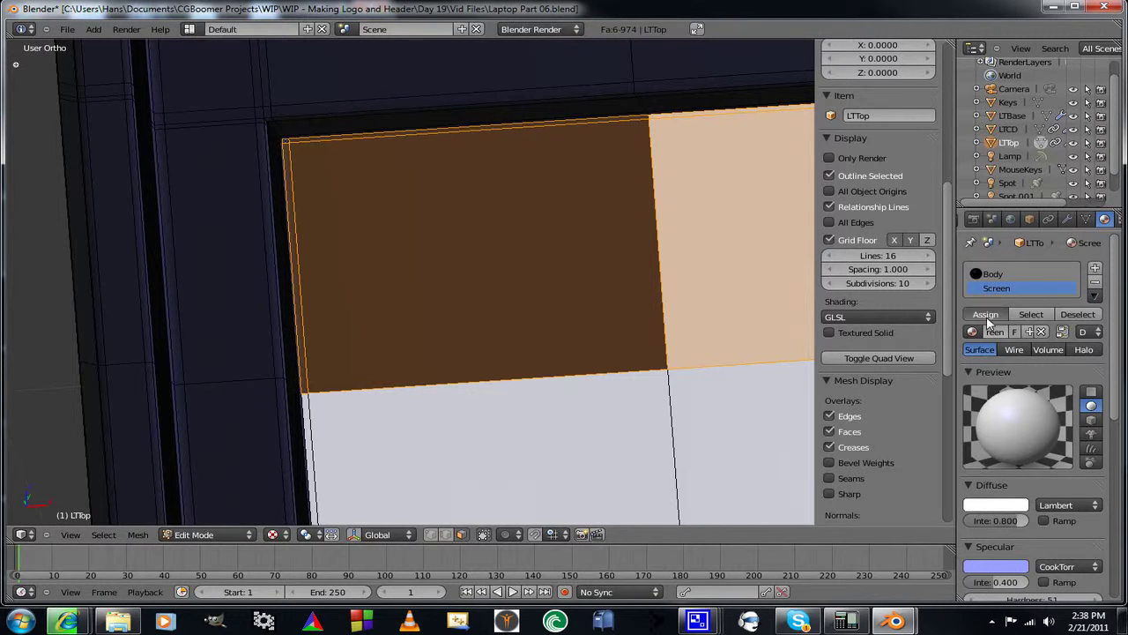
# Assign the Screen material to the display's upper-right corner face and the three narrow faces between it and the bezel edge
pyautogui.moveTo(719, 264); pyautogui.dragTo(801, 285, button='middle')
pyautogui.keyDown('shift'); pyautogui.moveTo(748, 234); pyautogui.dragTo(177, 289, button='middle'); pyautogui.keyUp('shift')
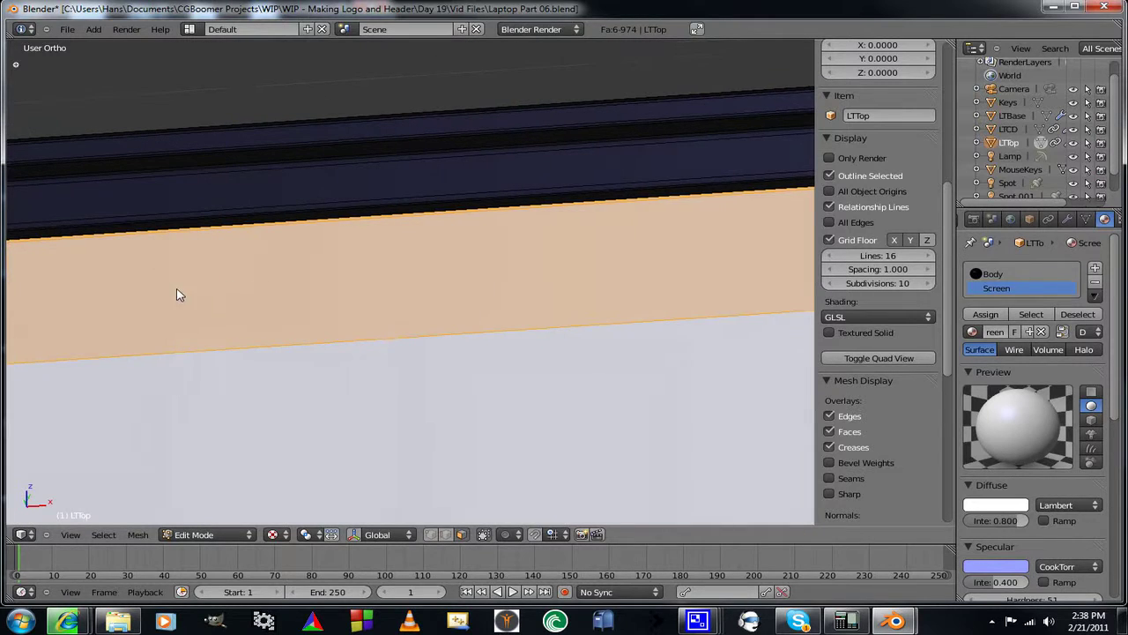
pyautogui.keyDown('shift'); pyautogui.moveTo(734, 271); pyautogui.dragTo(168, 304, button='middle'); pyautogui.keyUp('shift')
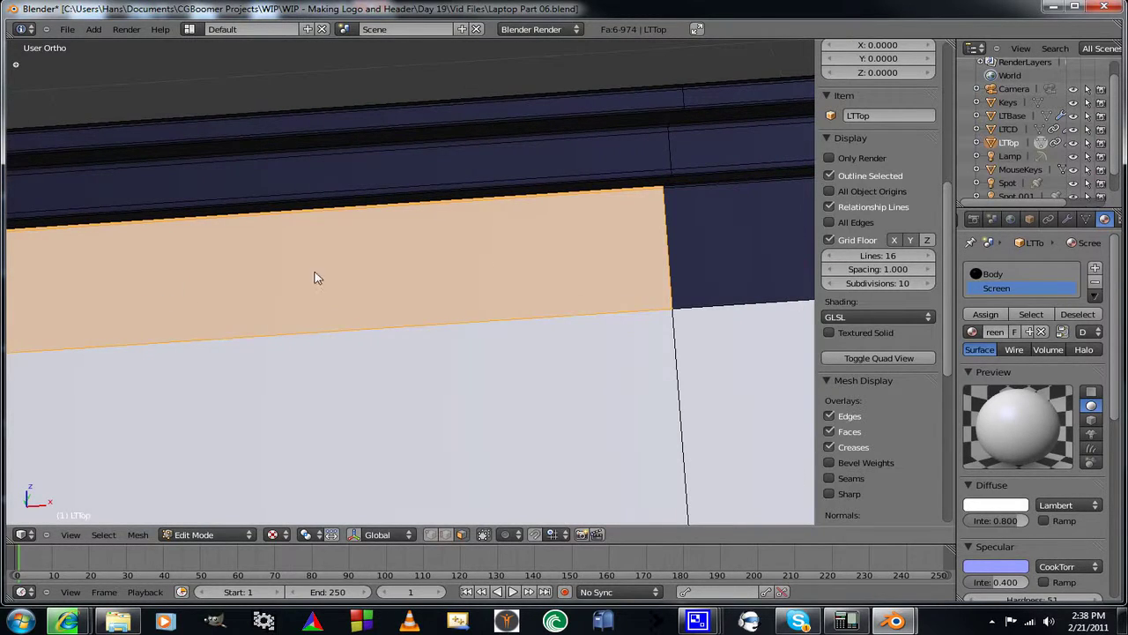
pyautogui.keyDown('shift'); pyautogui.moveTo(778, 239); pyautogui.dragTo(505, 289, button='middle'); pyautogui.keyUp('shift')
pyautogui.scroll(3, 500, 289)
pyautogui.scroll(1, 501, 296)
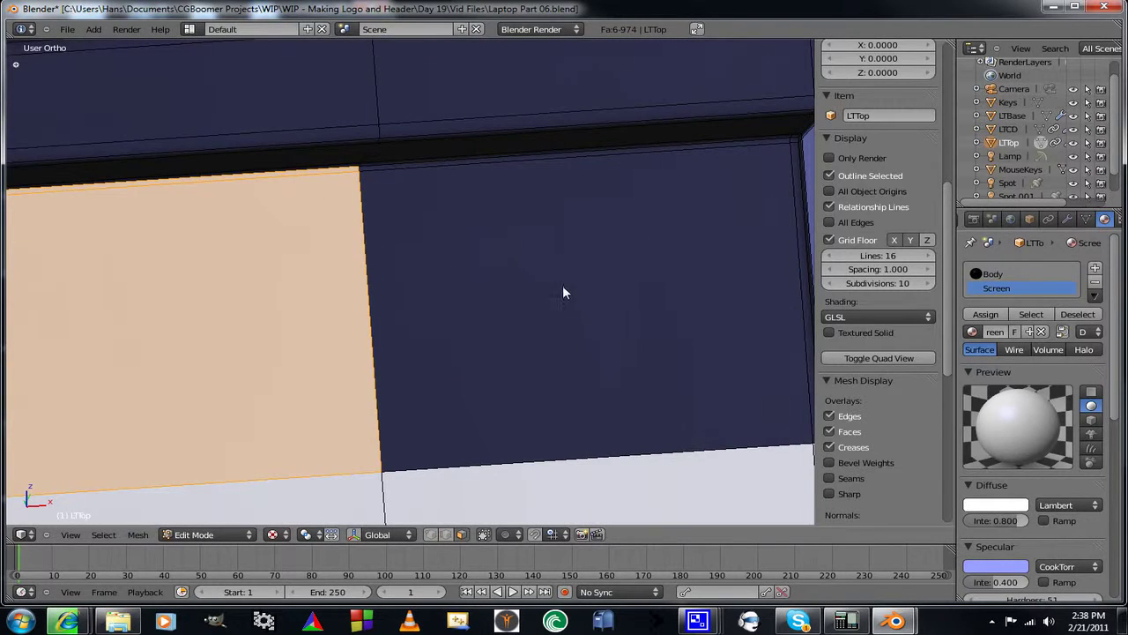
pyautogui.keyDown('shift'); pyautogui.rightClick(574, 280); pyautogui.keyUp('shift')
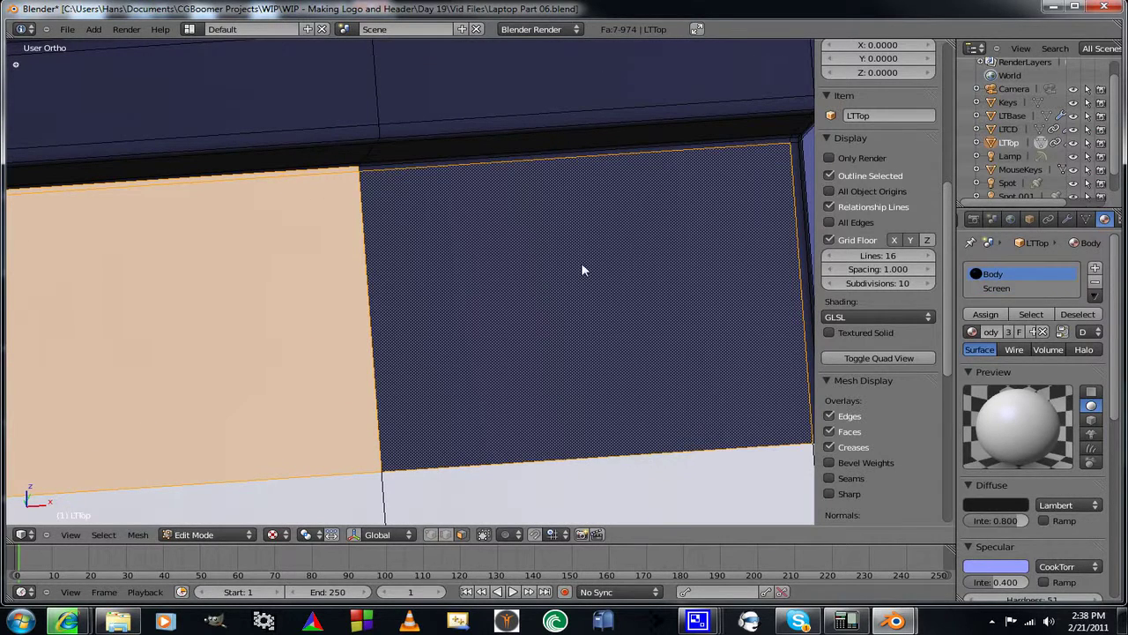
pyautogui.keyDown('shift'); pyautogui.rightClick(801, 234); pyautogui.keyUp('shift')
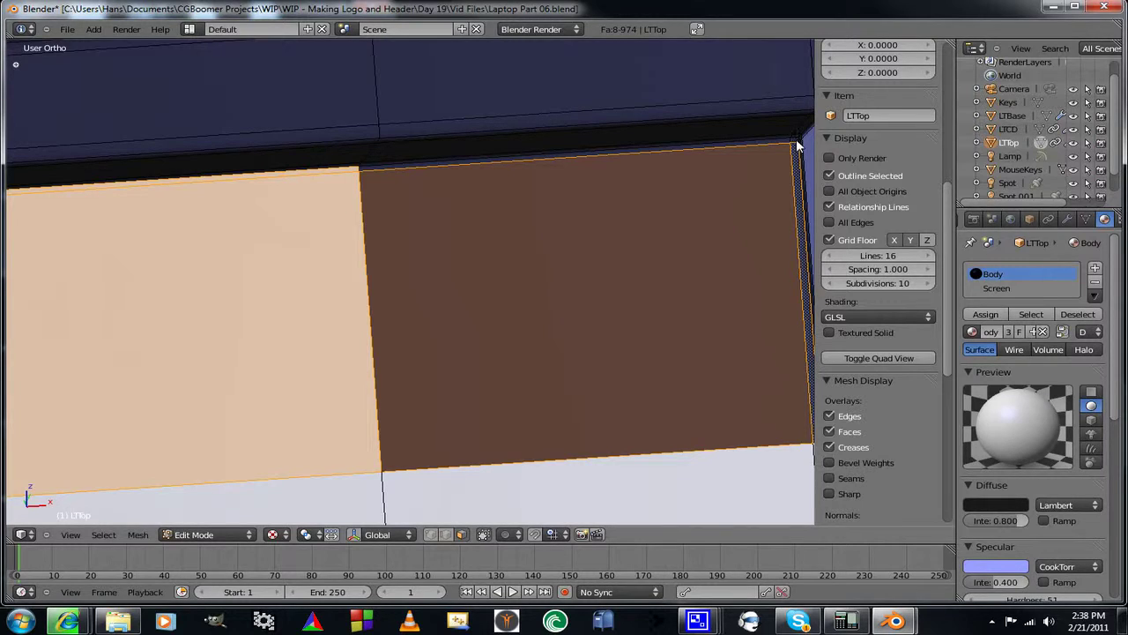
pyautogui.keyDown('shift'); pyautogui.rightClick(797, 145); pyautogui.keyUp('shift')
pyautogui.keyDown('shift'); pyautogui.rightClick(720, 145); pyautogui.keyUp('shift')
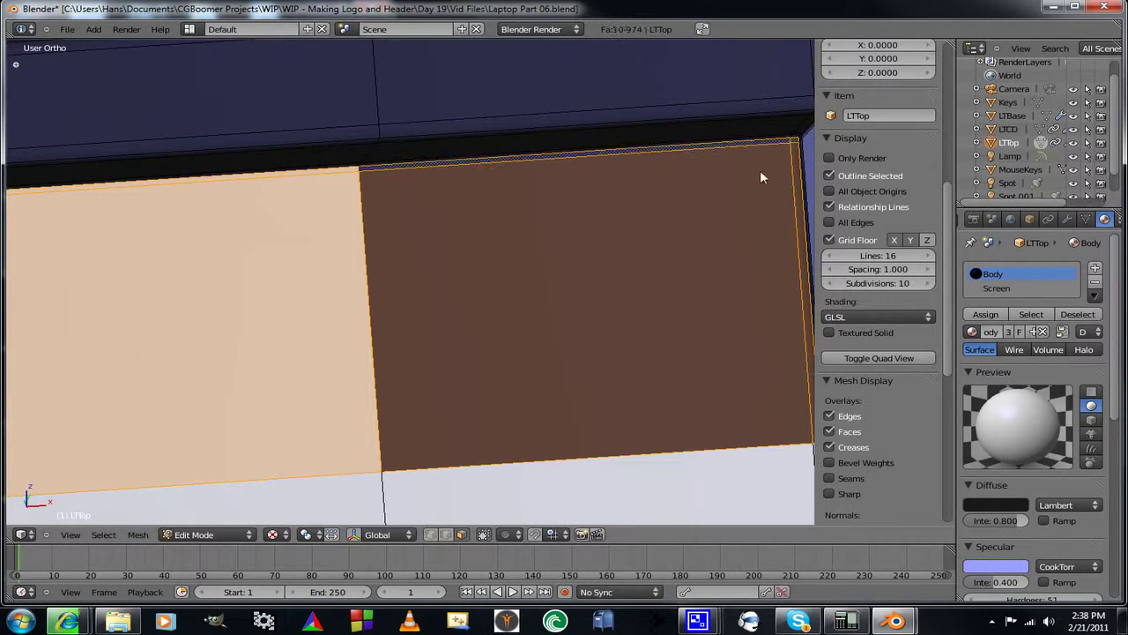
pyautogui.click(994, 286)
pyautogui.click(987, 315)
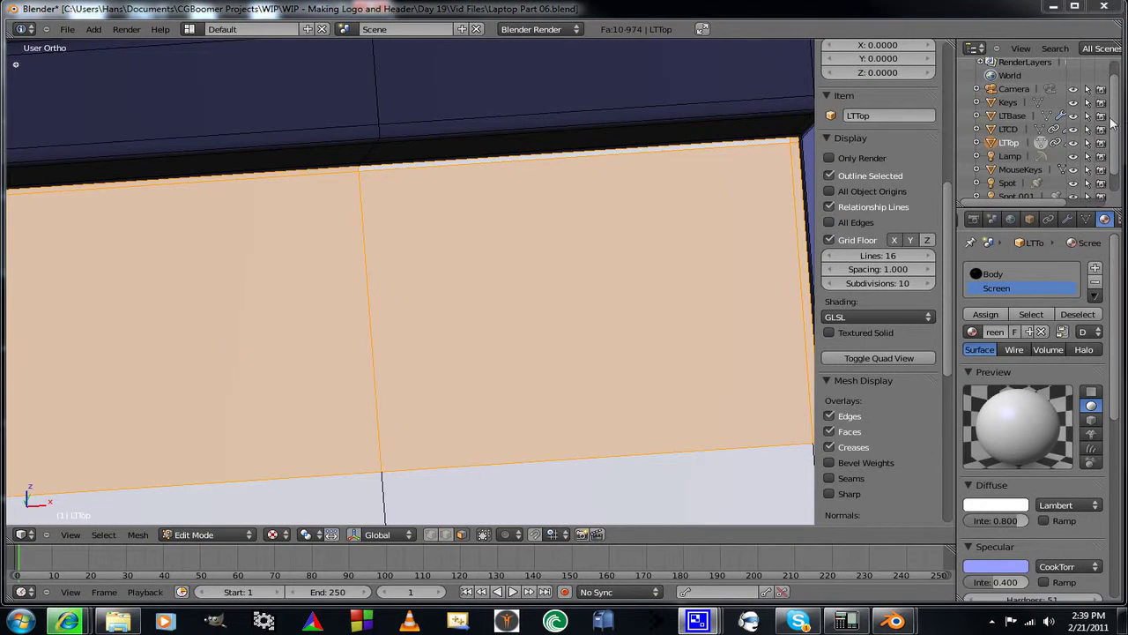
# Assign the Screen material to the display's lower-right corner face and the three narrow faces between it and the bezel edge
pyautogui.moveTo(479, 453); pyautogui.dragTo(467, 395, button='middle')
pyautogui.scroll(-5, 464, 388)
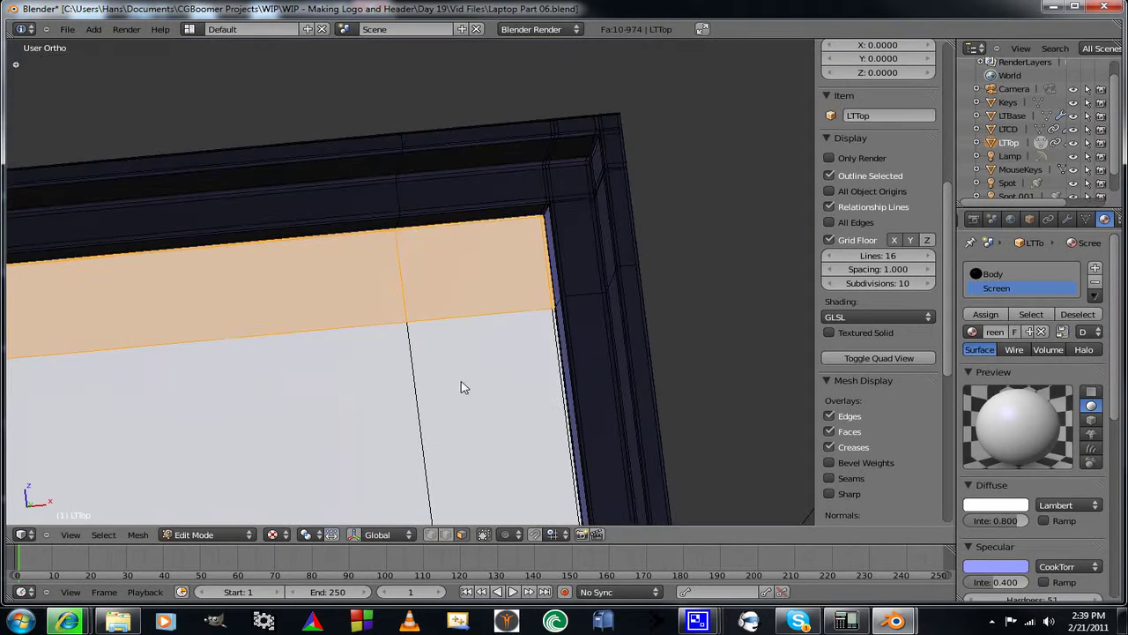
pyautogui.scroll(-4, 461, 381)
pyautogui.moveTo(352, 380); pyautogui.dragTo(346, 297, button='middle')
pyautogui.scroll(6, 347, 300)
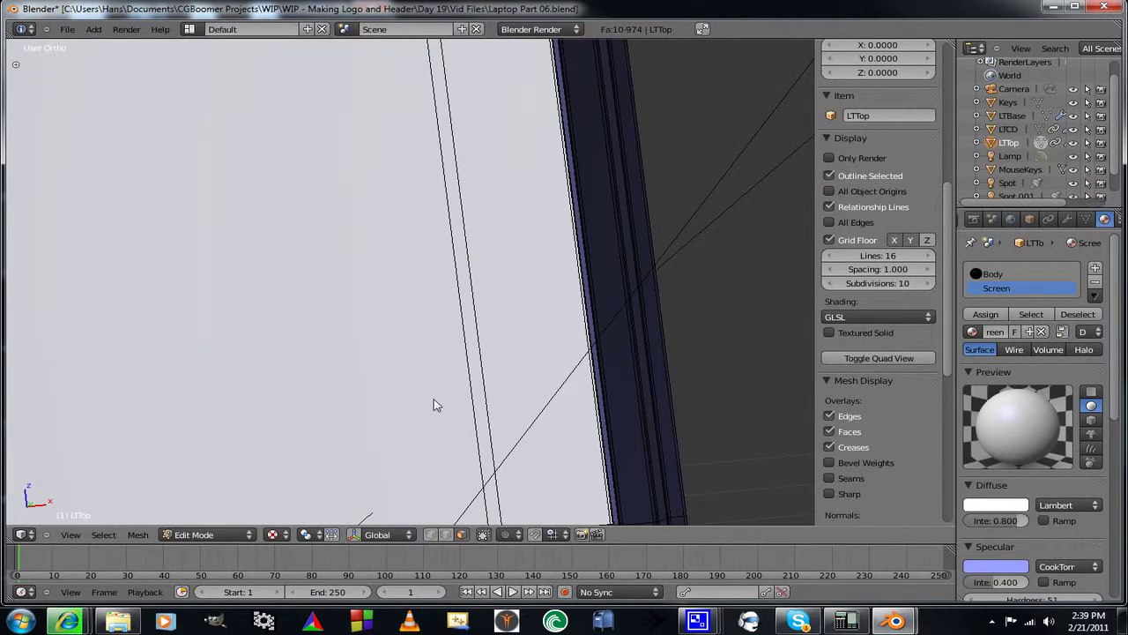
pyautogui.moveTo(409, 421); pyautogui.dragTo(327, 230, button='middle')
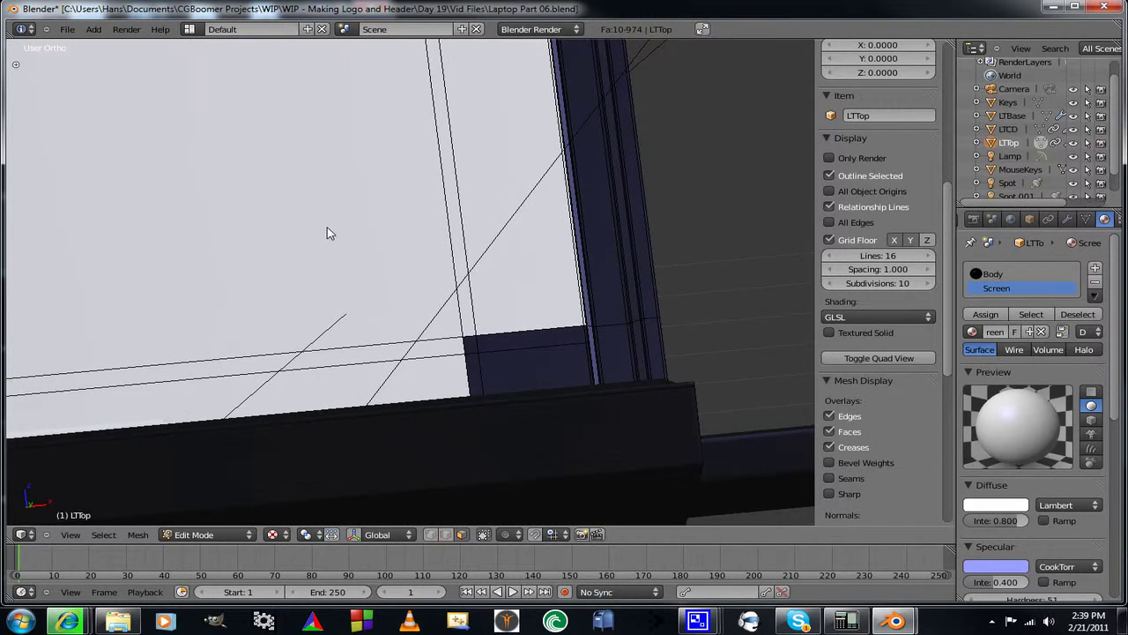
pyautogui.scroll(4, 334, 265)
pyautogui.moveTo(415, 289); pyautogui.dragTo(373, 115, button='middle')
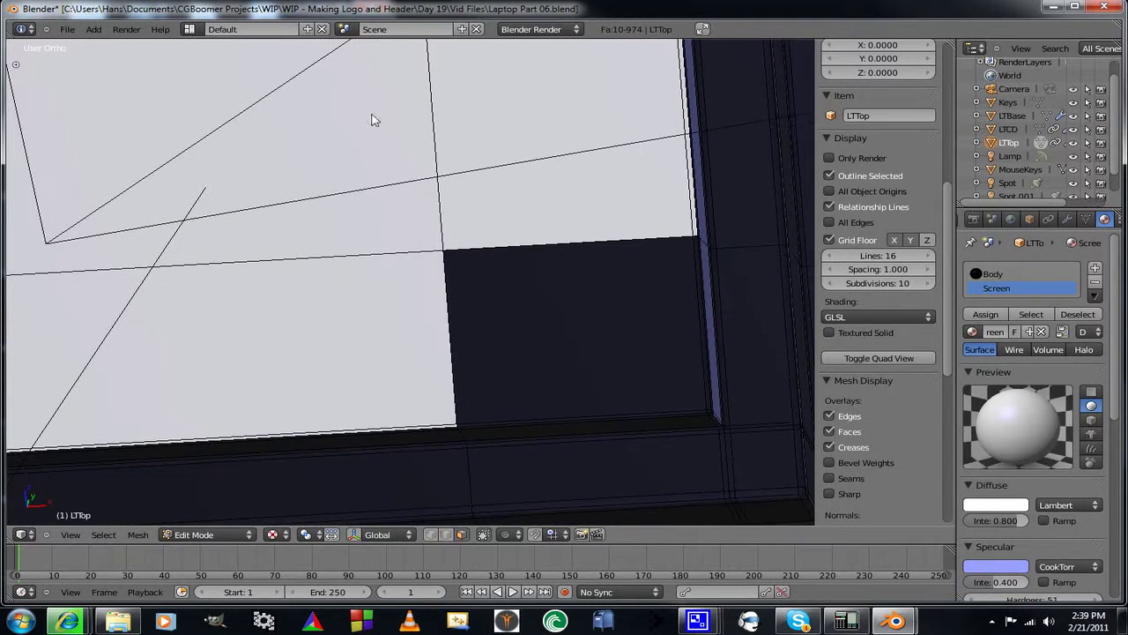
pyautogui.rightClick(575, 355)
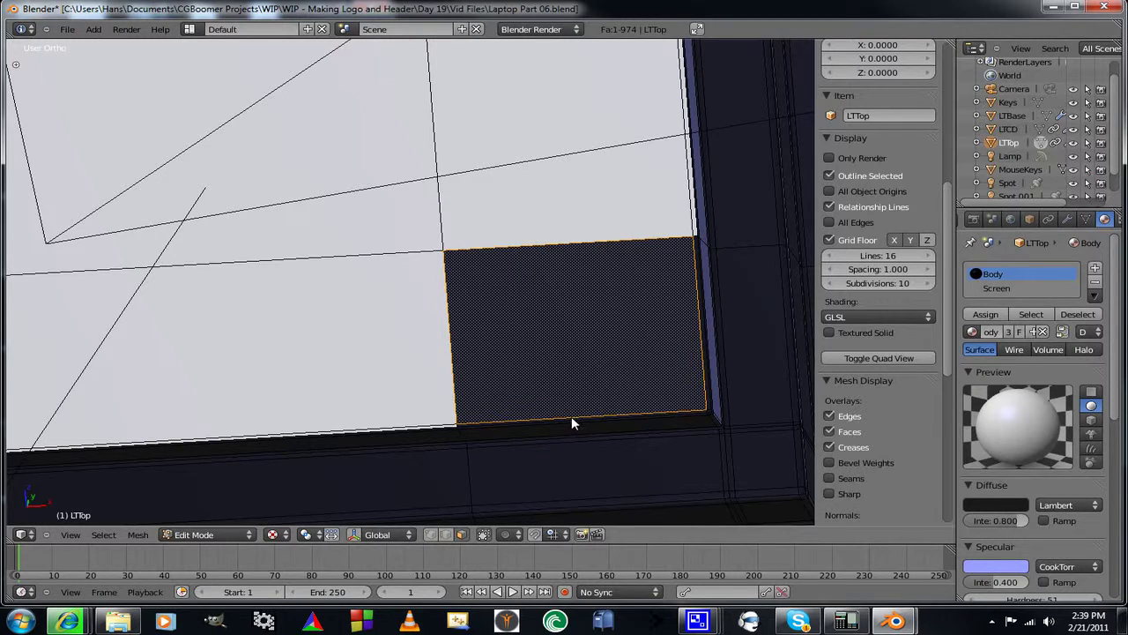
pyautogui.keyDown('shift'); pyautogui.rightClick(573, 423); pyautogui.keyUp('shift')
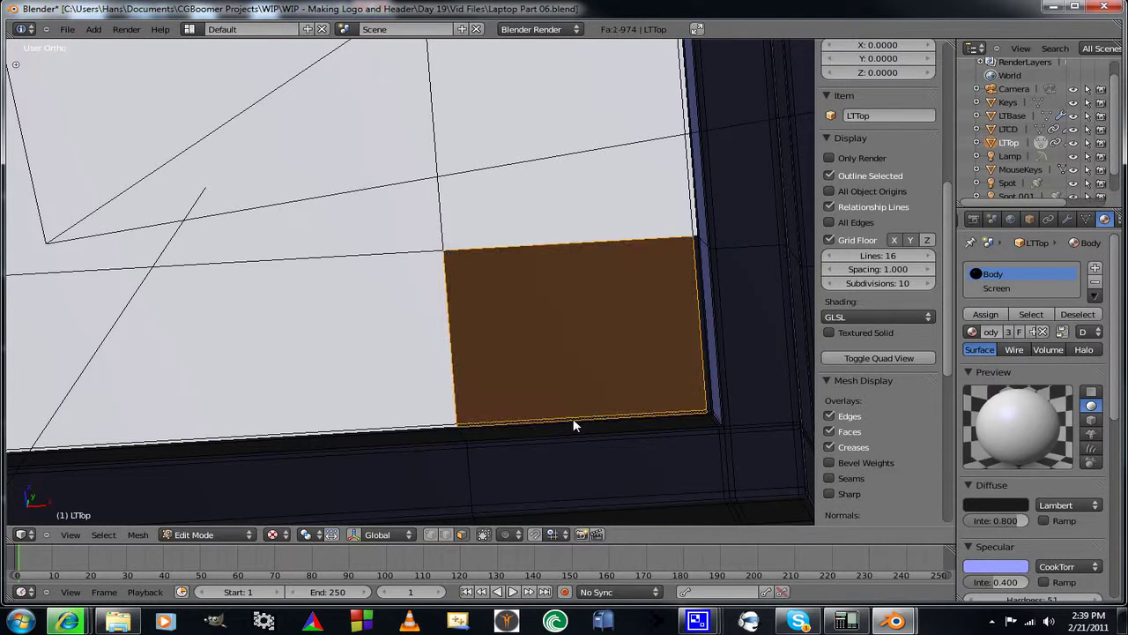
pyautogui.keyDown('shift'); pyautogui.rightClick(709, 408); pyautogui.keyUp('shift')
pyautogui.keyDown('shift'); pyautogui.rightClick(705, 382); pyautogui.keyUp('shift')
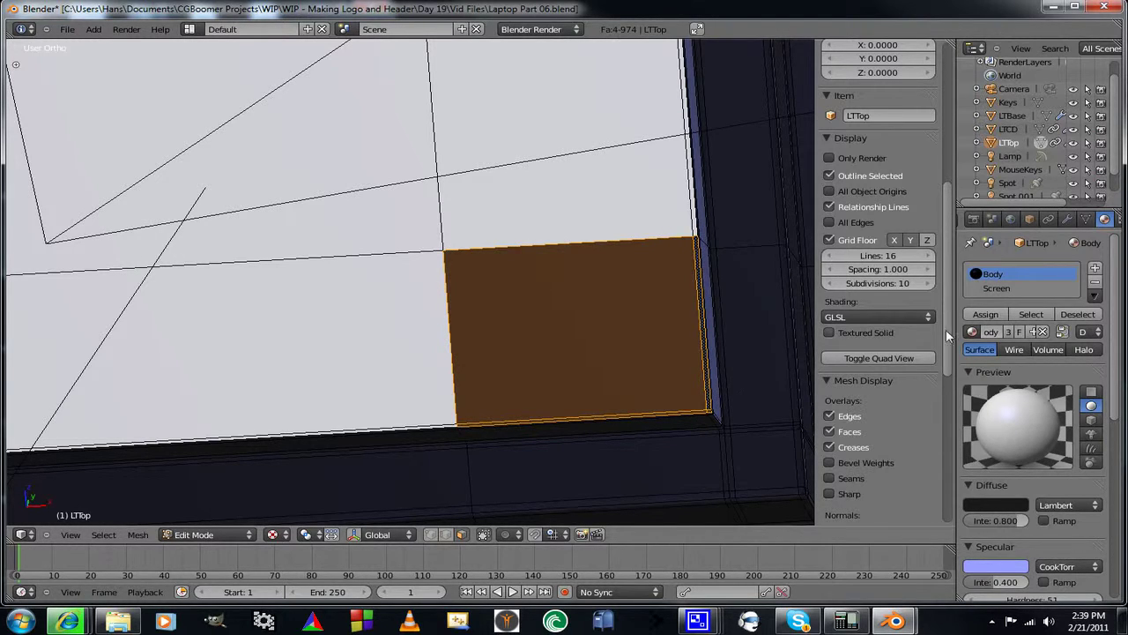
pyautogui.click(984, 287)
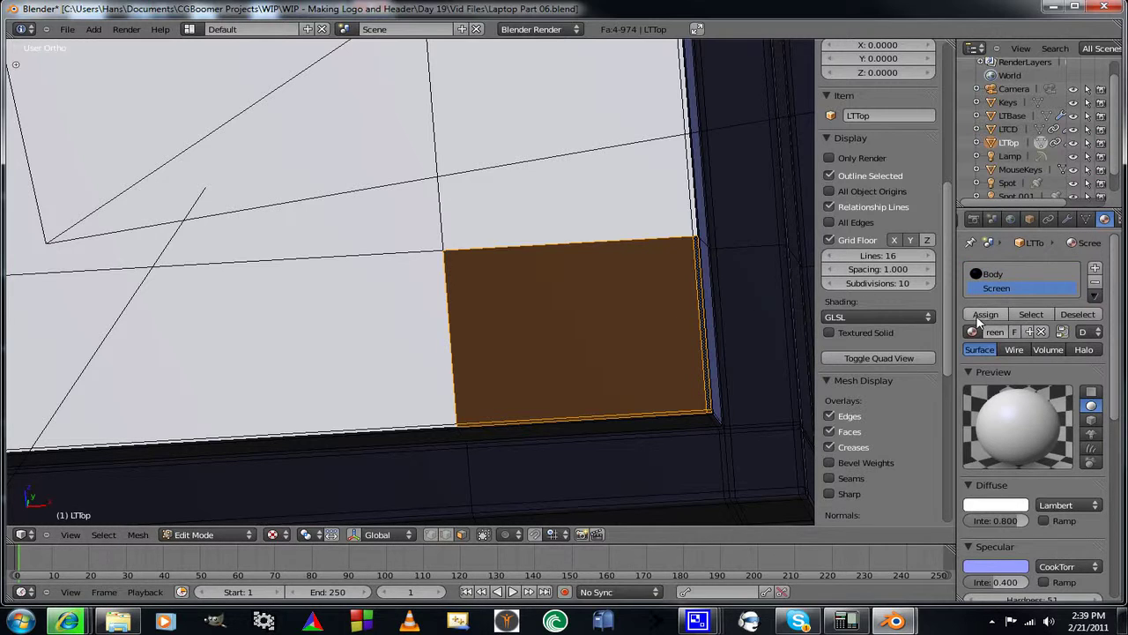
pyautogui.click(985, 315)
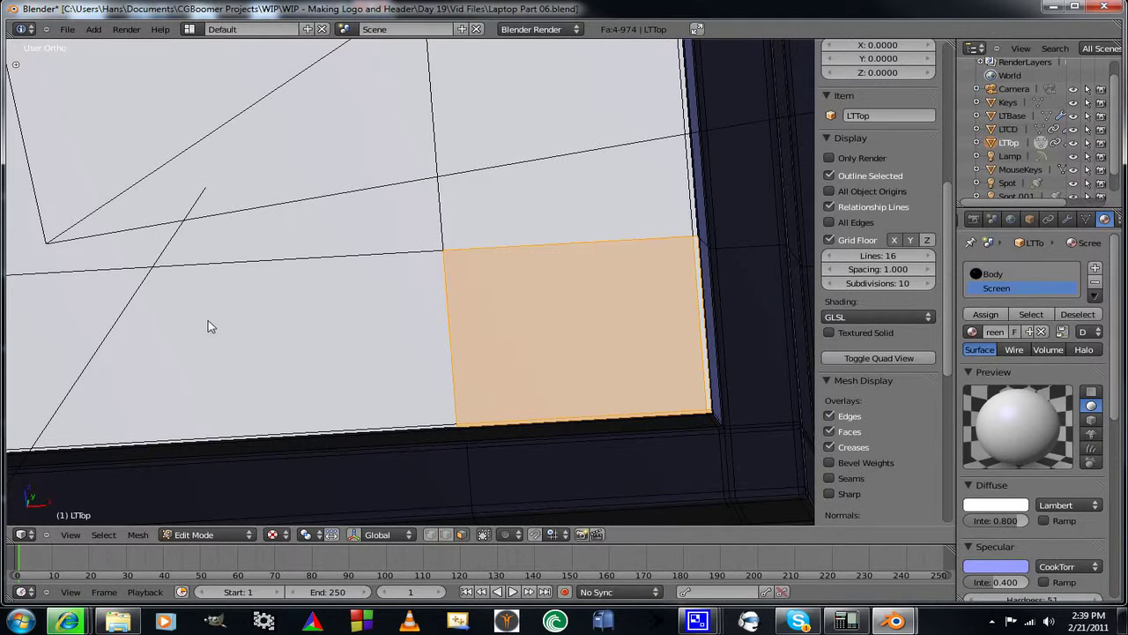
# Assign the Screen material to the display's lower-left corner face and the three narrow faces between it and the bezel edge
pyautogui.keyDown('shift'); pyautogui.moveTo(434, 319); pyautogui.dragTo(797, 316, button='middle'); pyautogui.keyUp('shift')
pyautogui.keyDown('shift'); pyautogui.moveTo(237, 349); pyautogui.dragTo(93, 188, button='middle'); pyautogui.keyUp('shift')
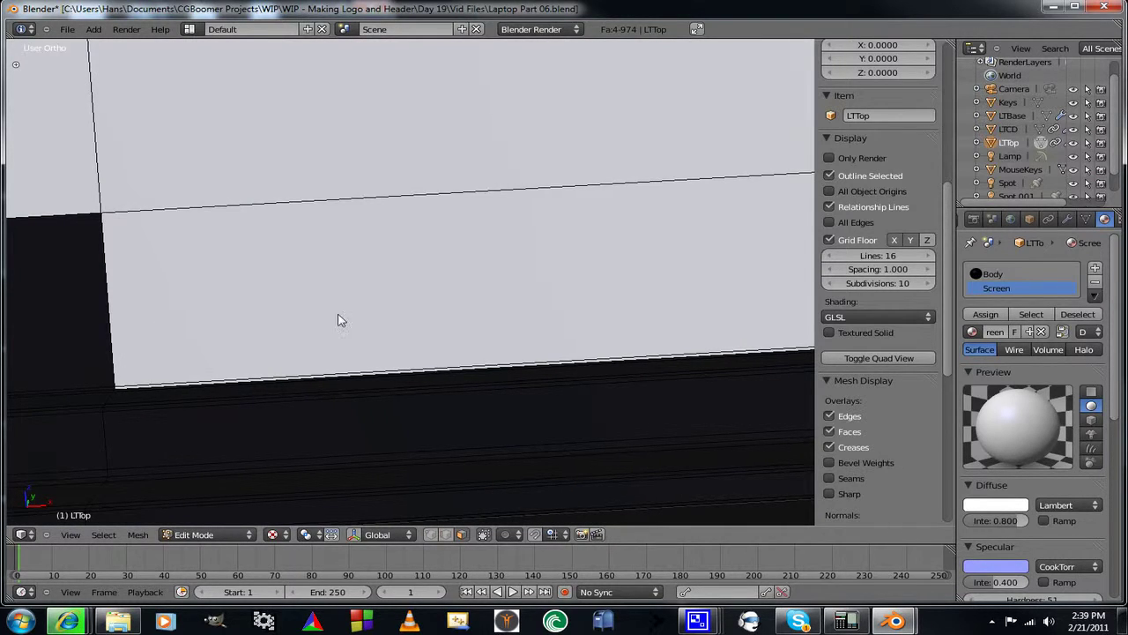
pyautogui.keyDown('shift'); pyautogui.moveTo(340, 318); pyautogui.dragTo(452, 321, button='middle'); pyautogui.keyUp('shift')
pyautogui.moveTo(305, 394); pyautogui.dragTo(333, 313, button='middle')
pyautogui.scroll(2, 330, 328)
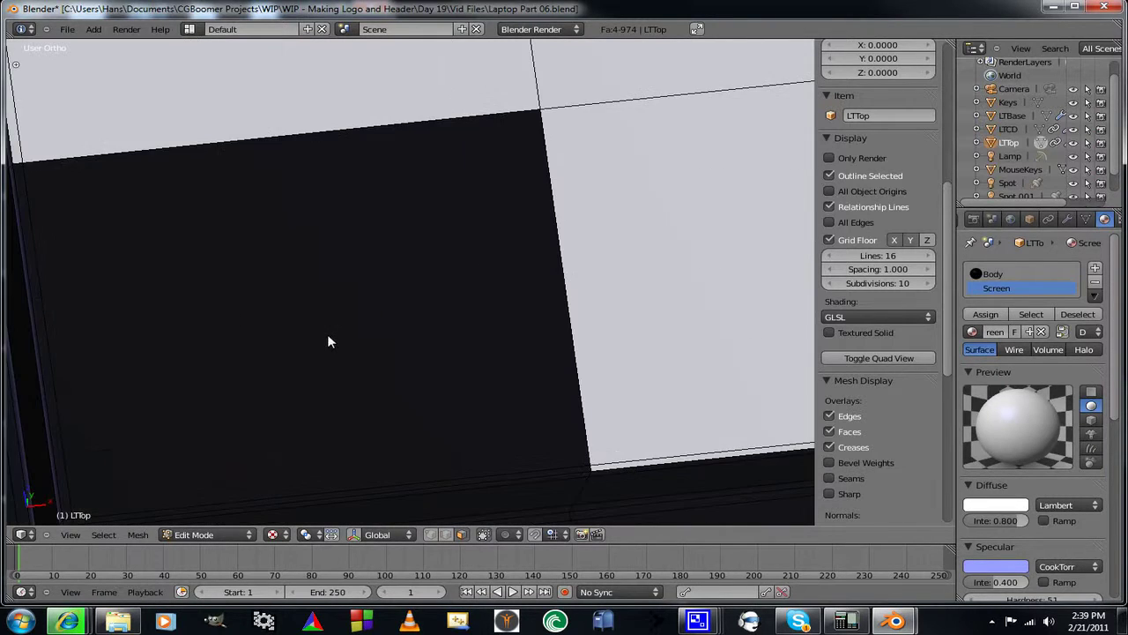
pyautogui.scroll(2, 401, 216)
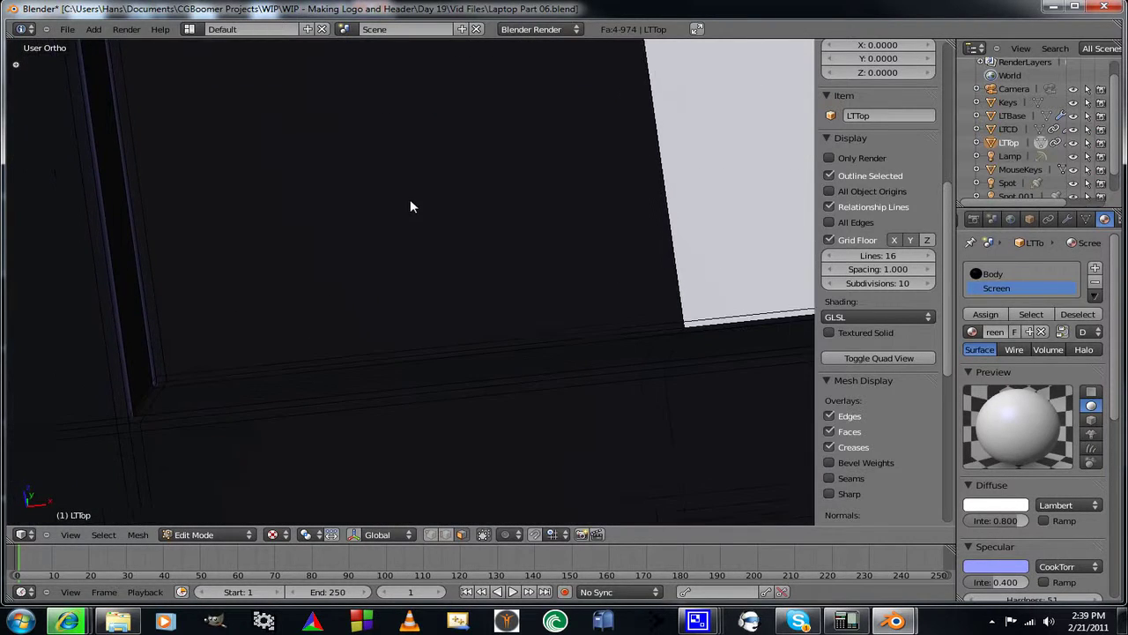
pyautogui.rightClick(393, 243)
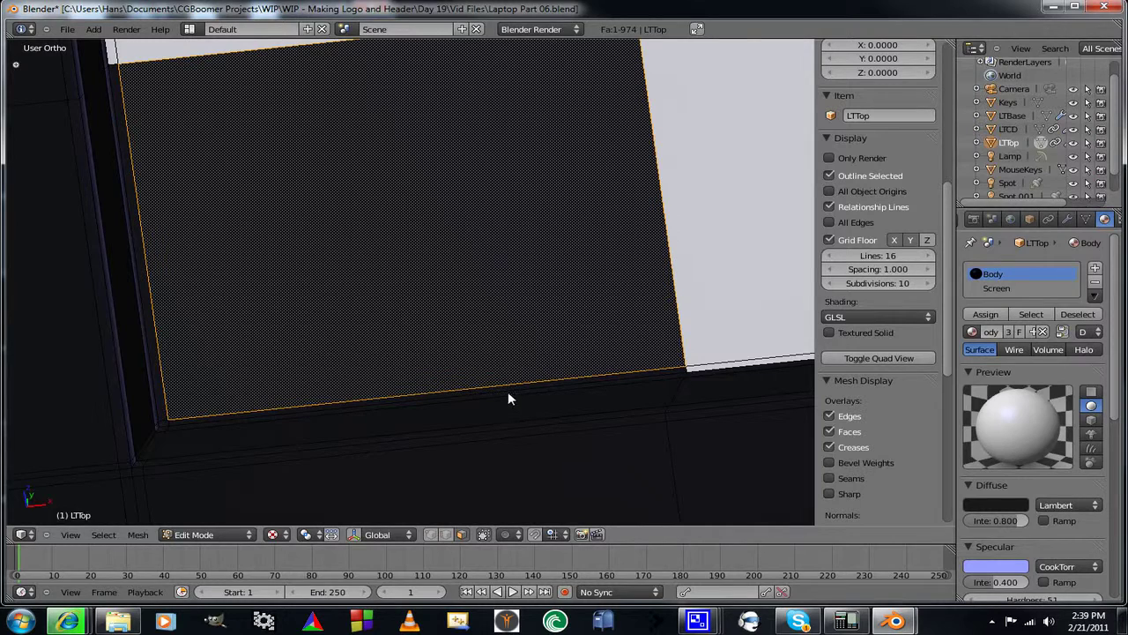
pyautogui.keyDown('shift'); pyautogui.rightClick(441, 398); pyautogui.keyUp('shift')
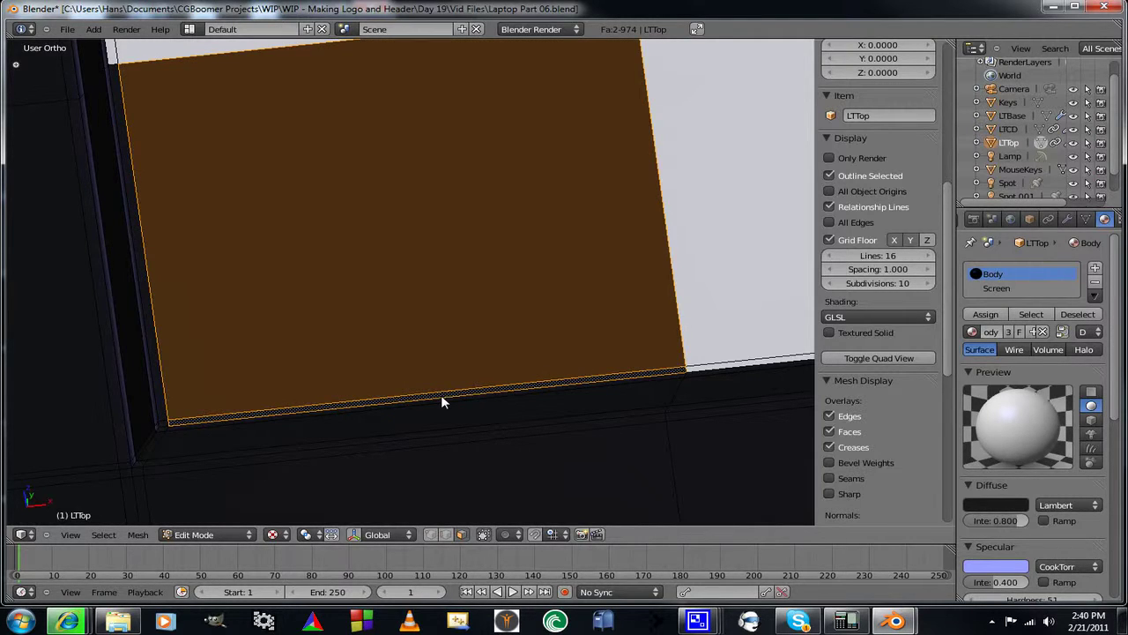
pyautogui.keyDown('shift'); pyautogui.rightClick(164, 427); pyautogui.keyUp('shift')
pyautogui.keyDown('shift'); pyautogui.rightClick(159, 369); pyautogui.keyUp('shift')
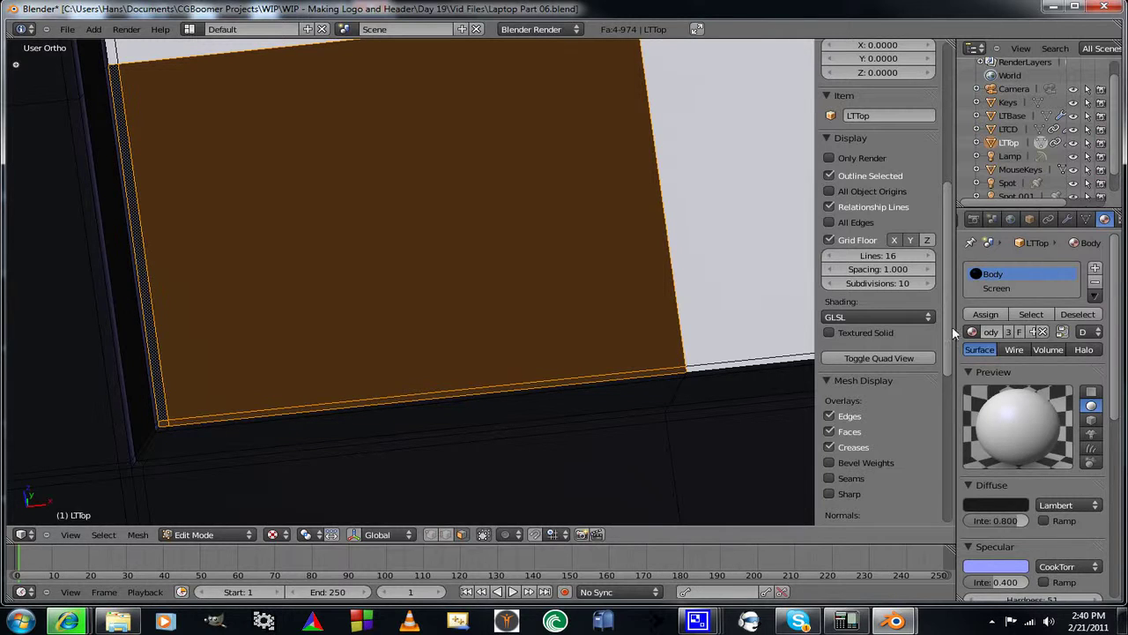
pyautogui.click(997, 288)
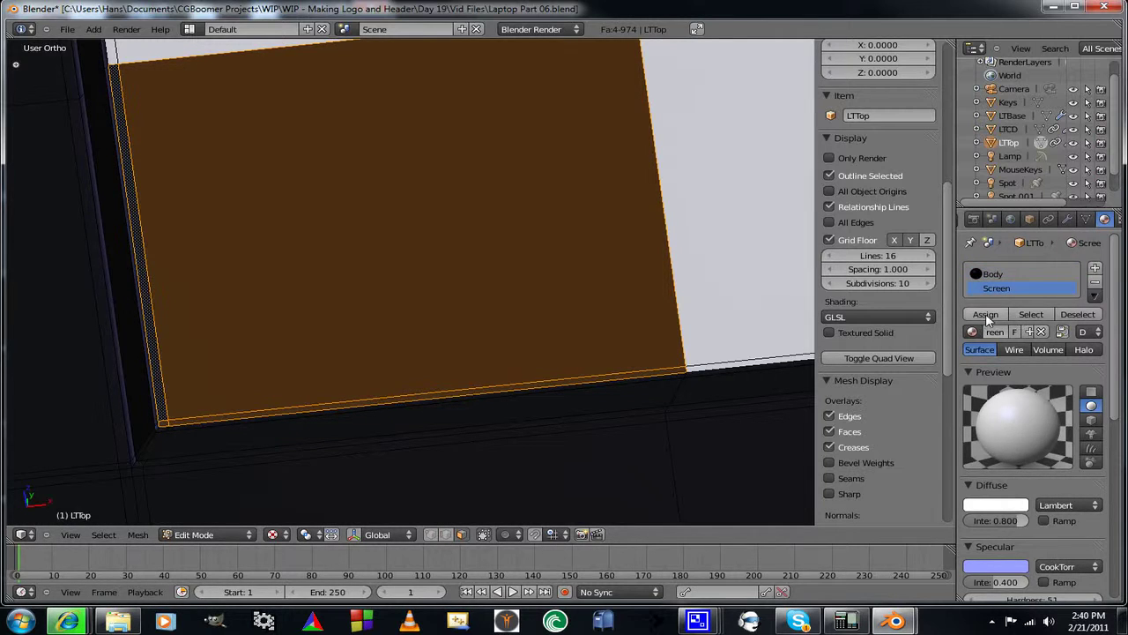
pyautogui.click(986, 314)
# Examine the laptop's whole display area from several angles to check its Screen material coverage
pyautogui.scroll(-8, 653, 333)
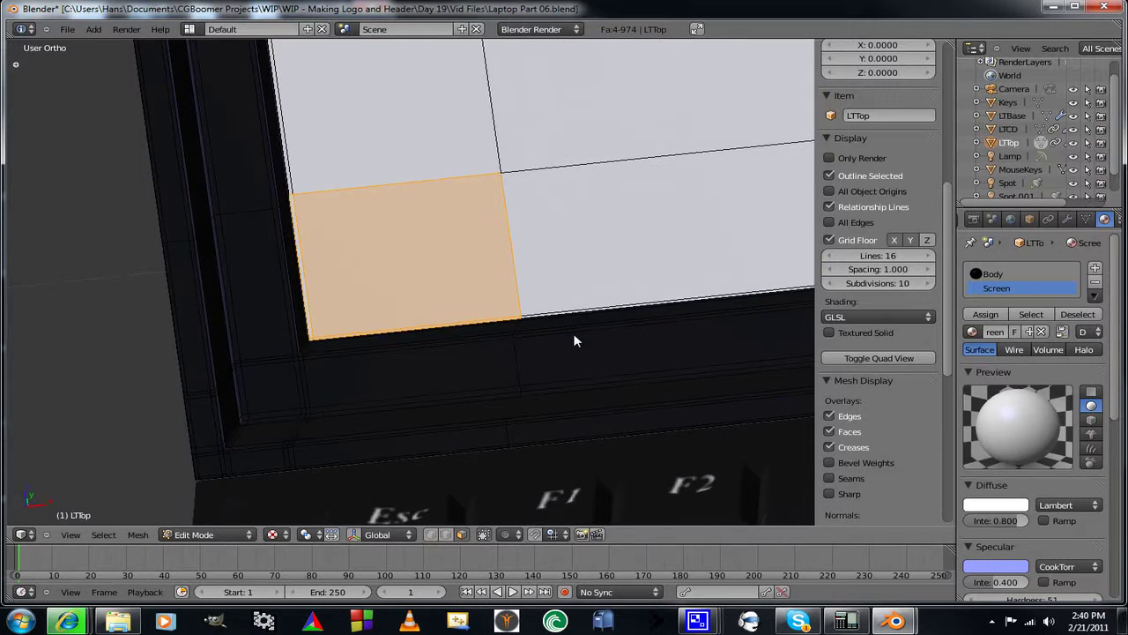
pyautogui.scroll(-8, 619, 380)
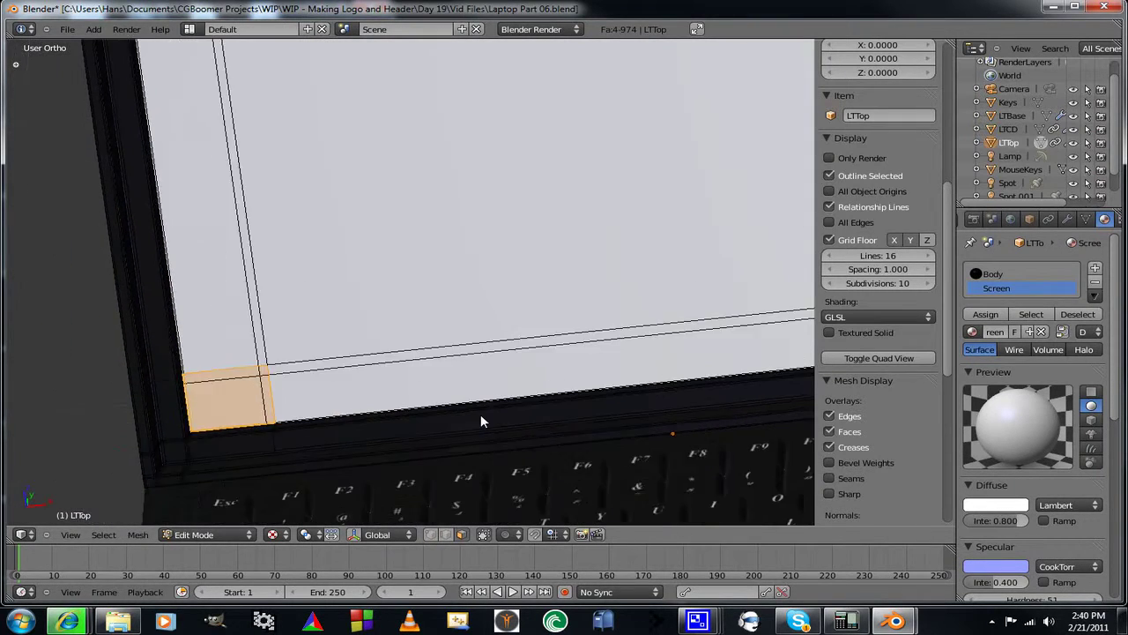
pyautogui.moveTo(597, 341); pyautogui.dragTo(600, 392, button='middle')
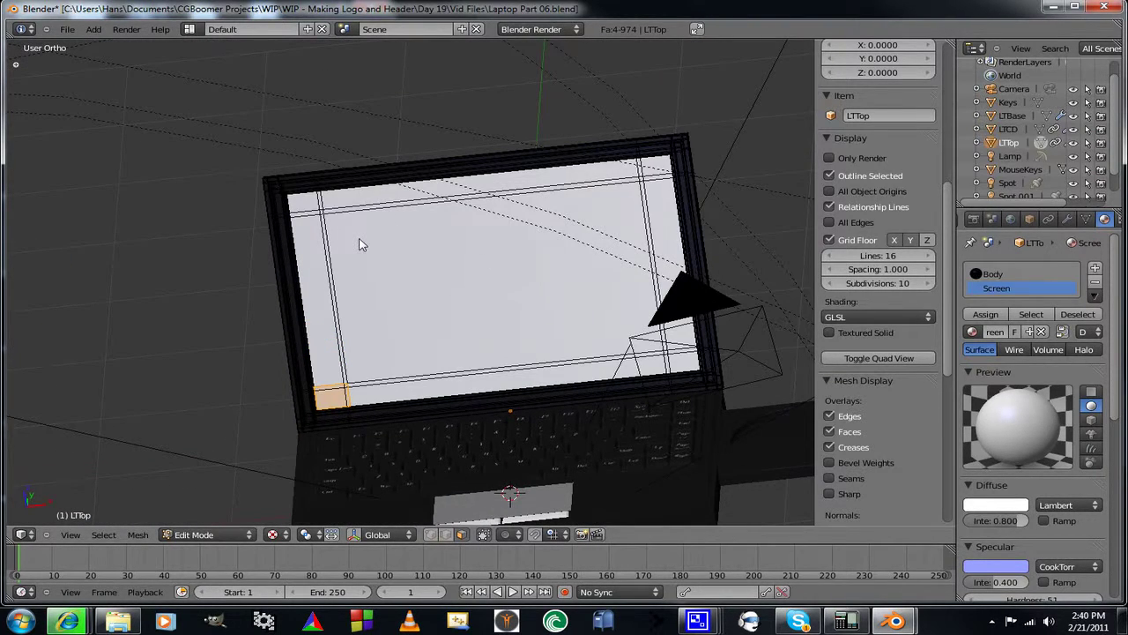
pyautogui.moveTo(350, 252); pyautogui.dragTo(405, 223, button='middle')
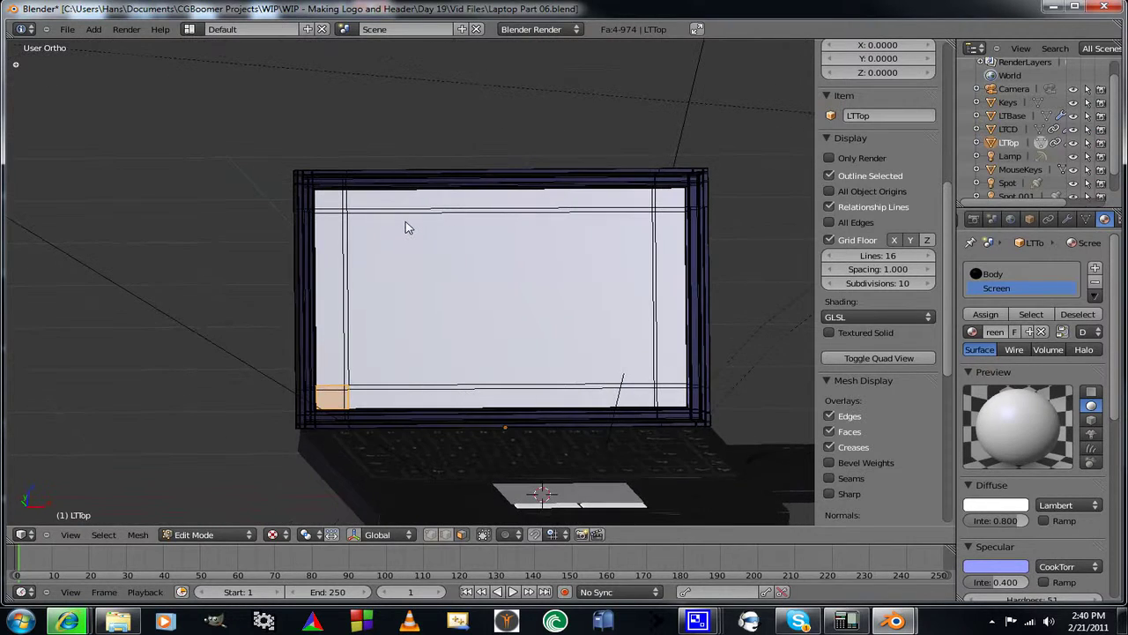
pyautogui.keyDown('shift'); pyautogui.moveTo(461, 274); pyautogui.dragTo(326, 173, button='middle'); pyautogui.keyUp('shift')
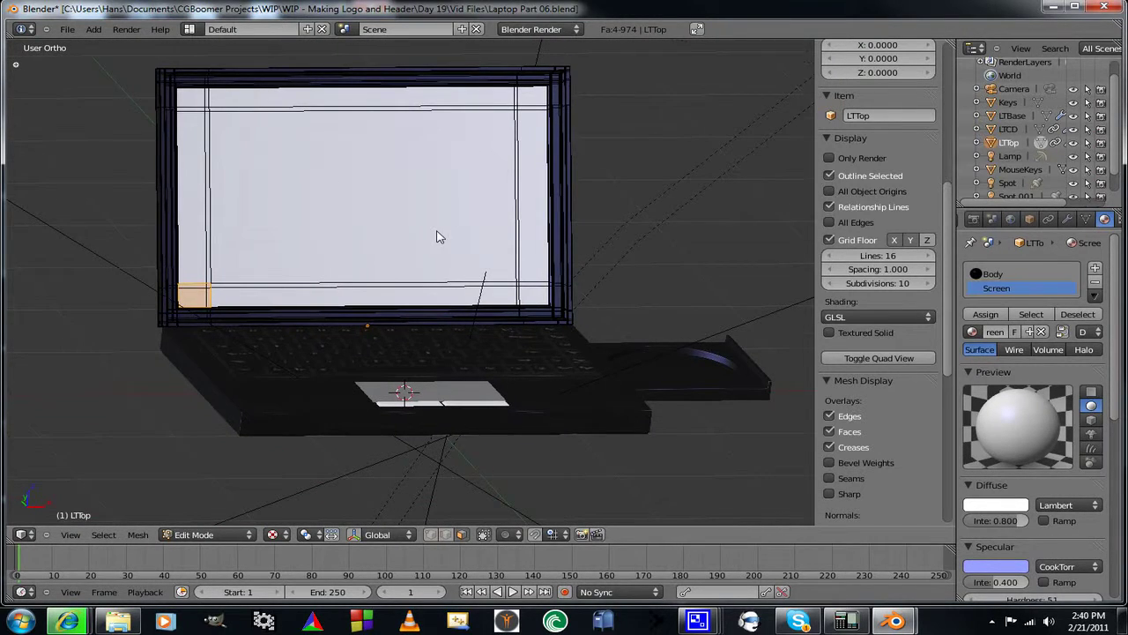
pyautogui.moveTo(438, 236); pyautogui.dragTo(225, 195, button='middle')
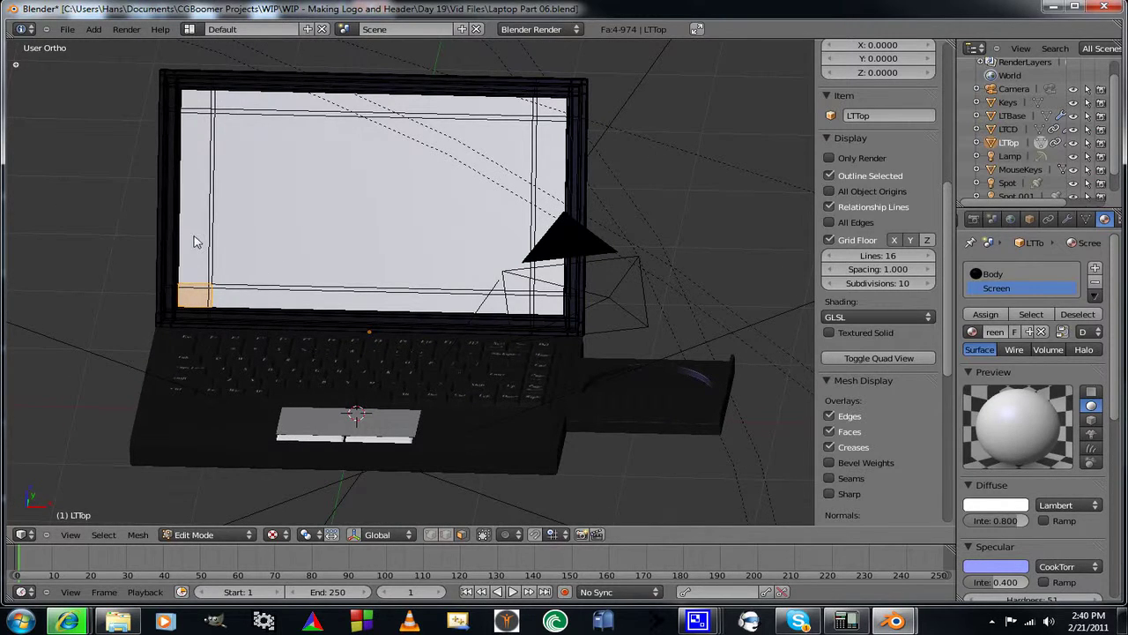
pyautogui.moveTo(198, 242)
pyautogui.mouseDown(button='middle')
pyautogui.moveTo(208, 259)
pyautogui.moveTo(205, 245)
pyautogui.mouseUp(button='middle')
pyautogui.scroll(1, 334, 204)
pyautogui.keyDown('shift'); pyautogui.moveTo(334, 203); pyautogui.dragTo(388, 240, button='middle'); pyautogui.keyUp('shift')
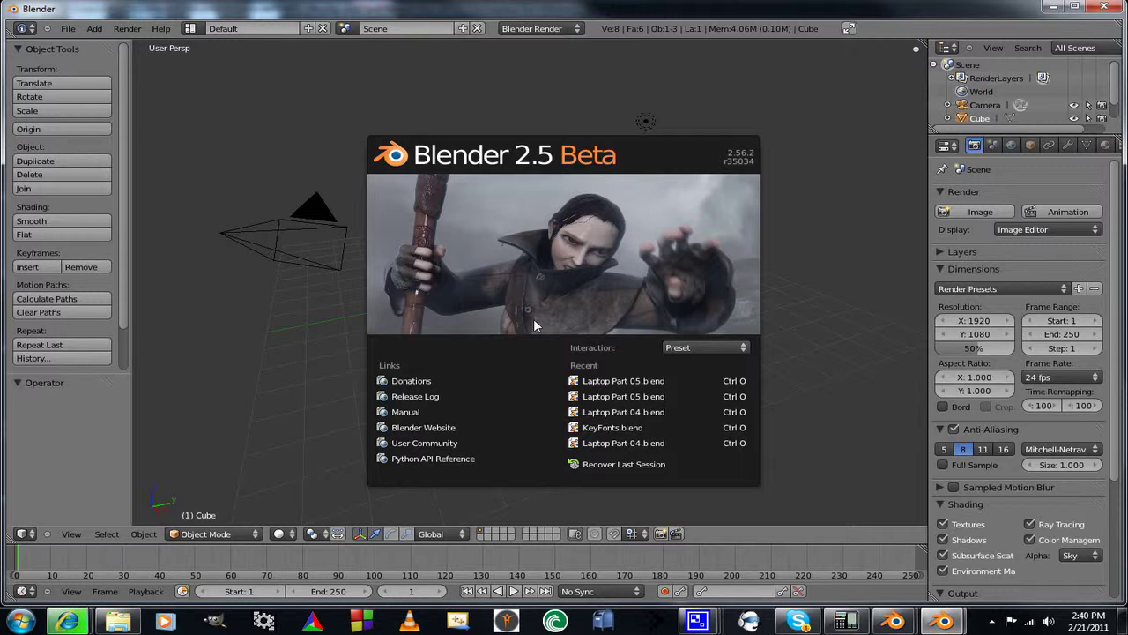
# Dismiss the new Blender window's splash screen, then switch to GIMP and paste the captured Blender screenshot as a new image
pyautogui.click(591, 95)
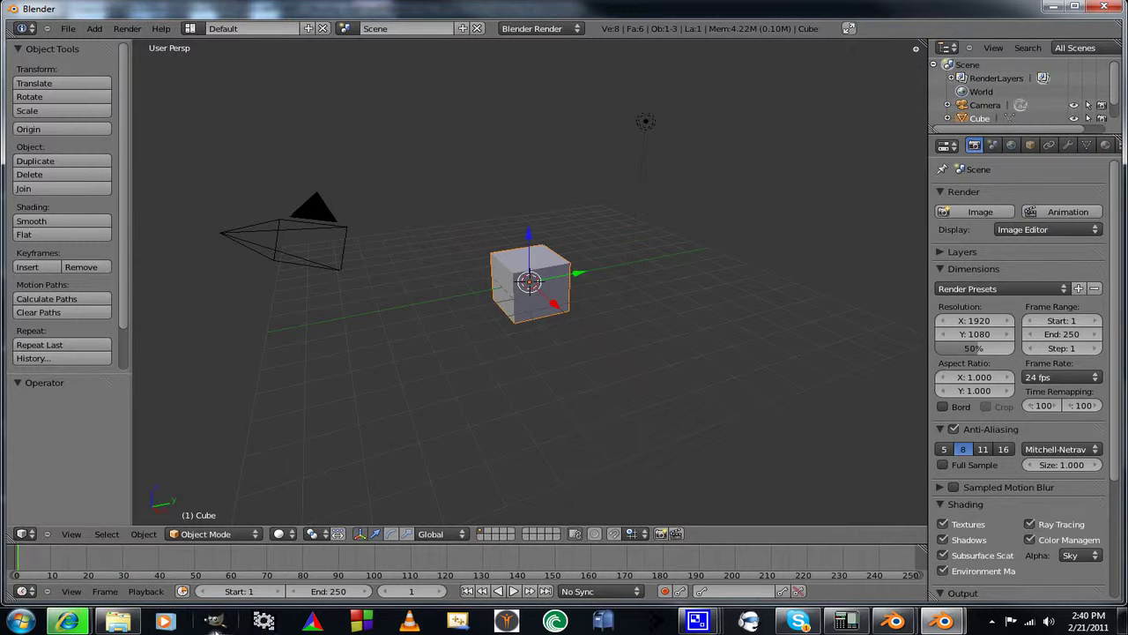
pyautogui.click(213, 622)
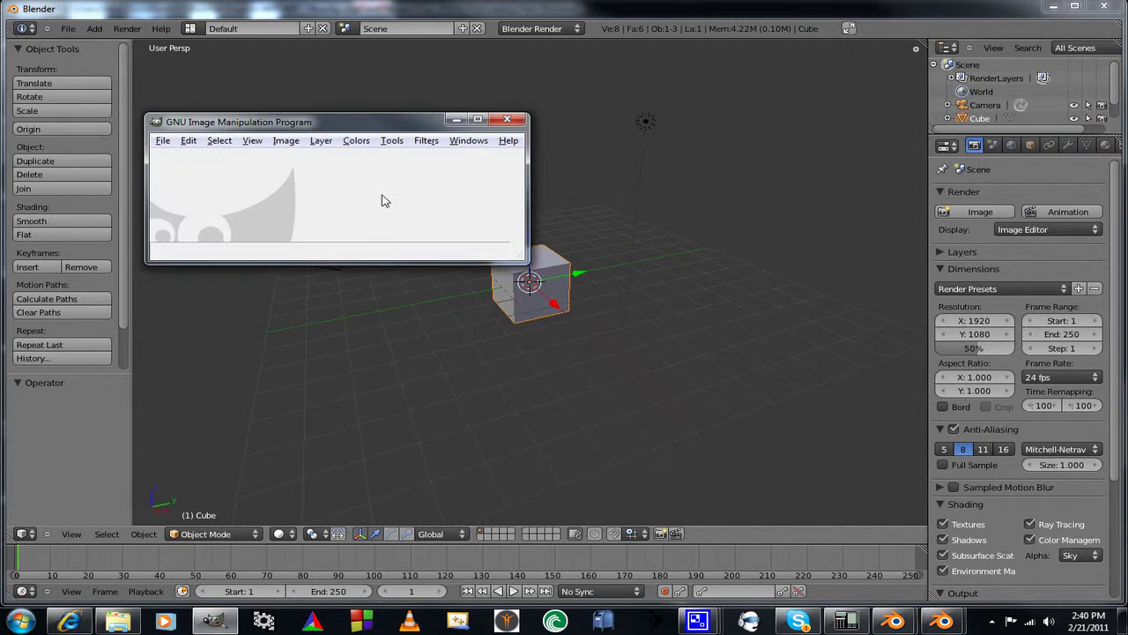
pyautogui.moveTo(379, 124); pyautogui.dragTo(494, 127)
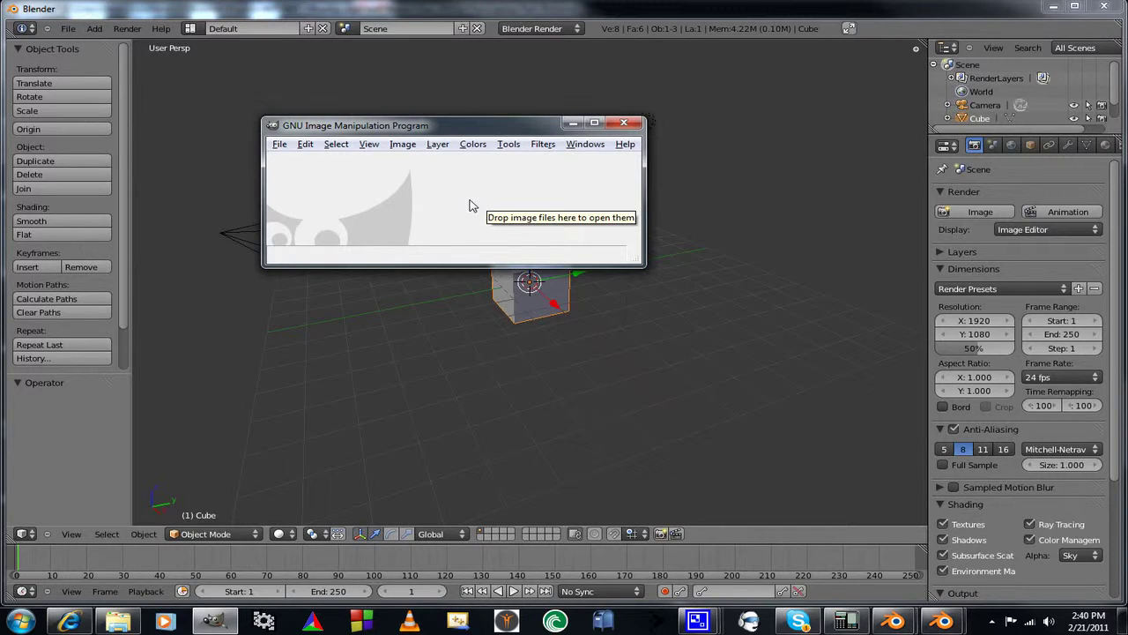
pyautogui.click(595, 123)
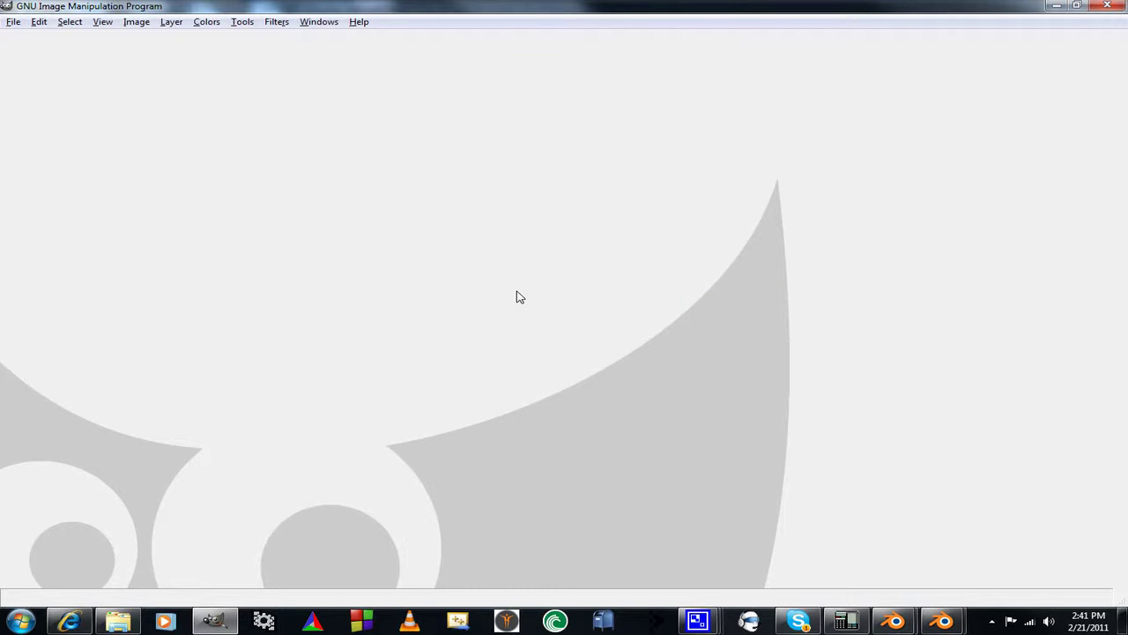
pyautogui.hotkey('ctrl', 'shift', 'v')
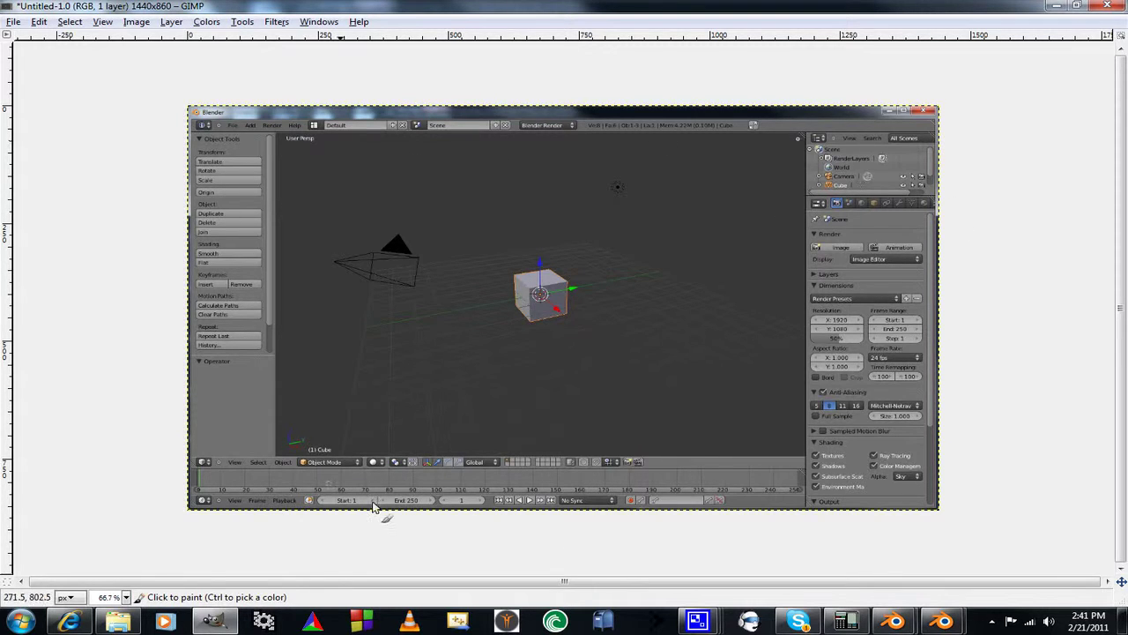
# Start saving the image and choose the folder CGBoomer Projects/WIP/WIP - Making Logo and Header/Day 19/Vid Files/textures as its destination
pyautogui.click(13, 21)
pyautogui.click(46, 151)
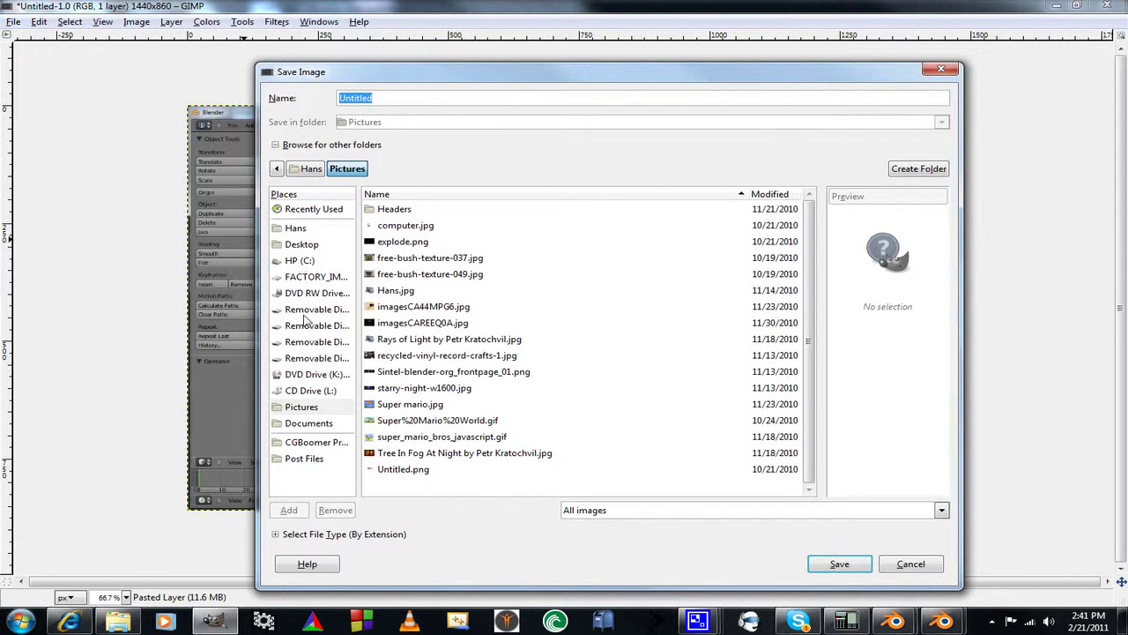
pyautogui.click(311, 442)
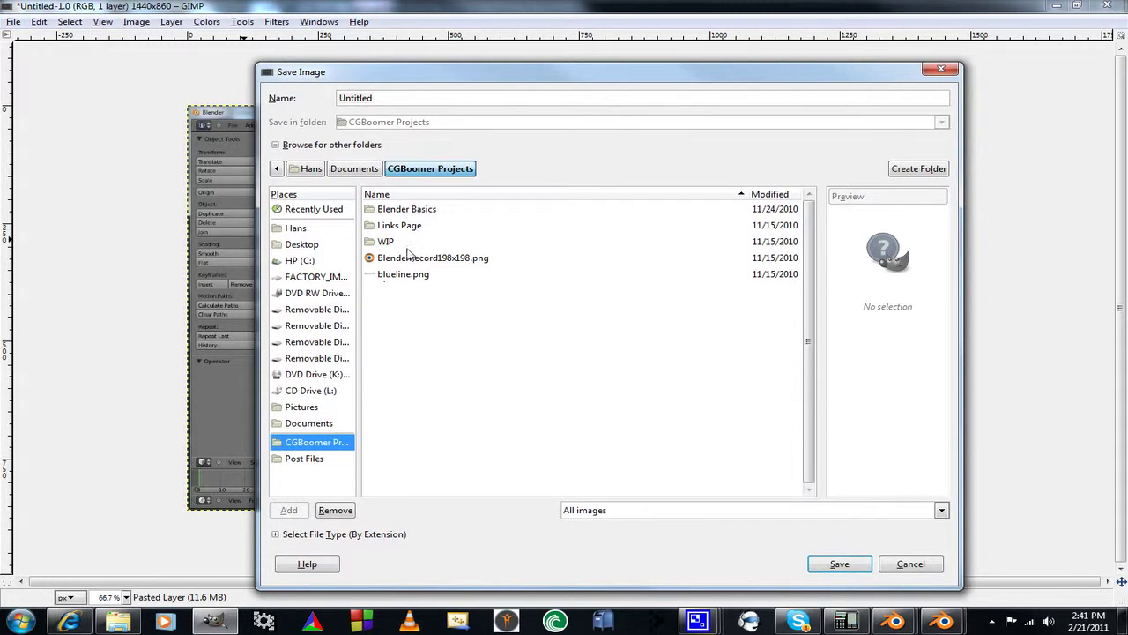
pyautogui.doubleClick(386, 240)
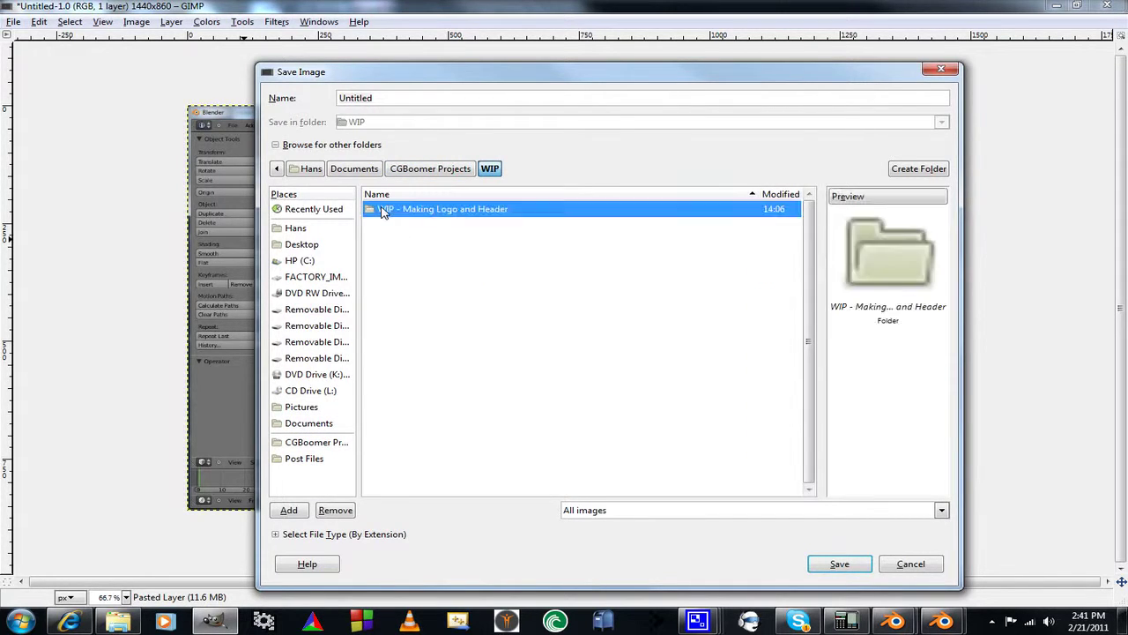
pyautogui.doubleClick(386, 209)
pyautogui.scroll(-2, 420, 456)
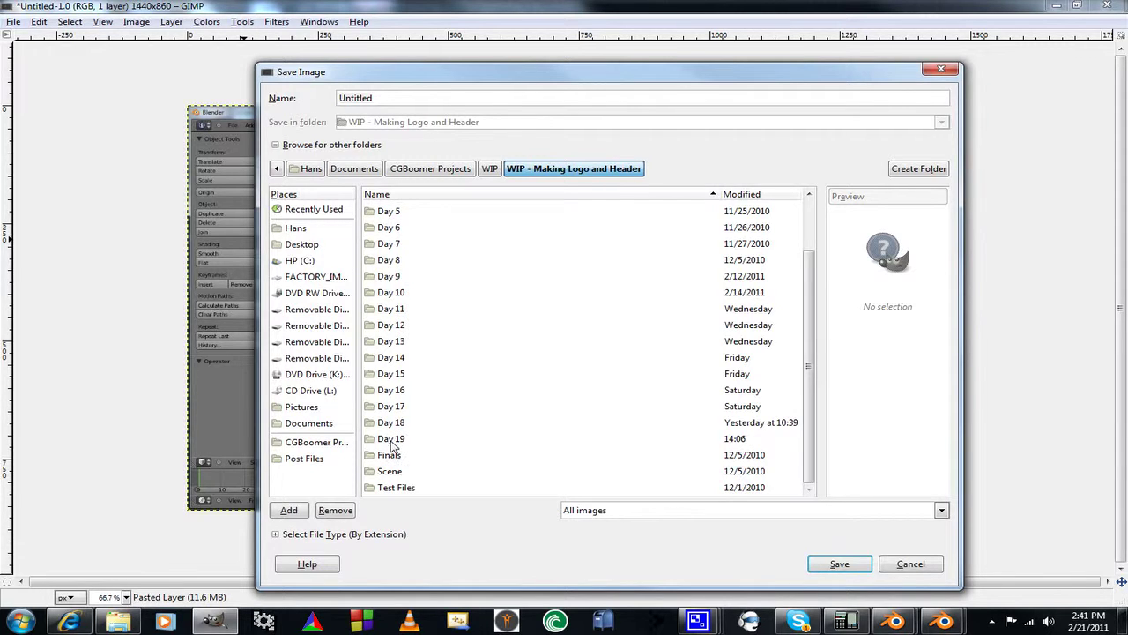
pyautogui.doubleClick(390, 439)
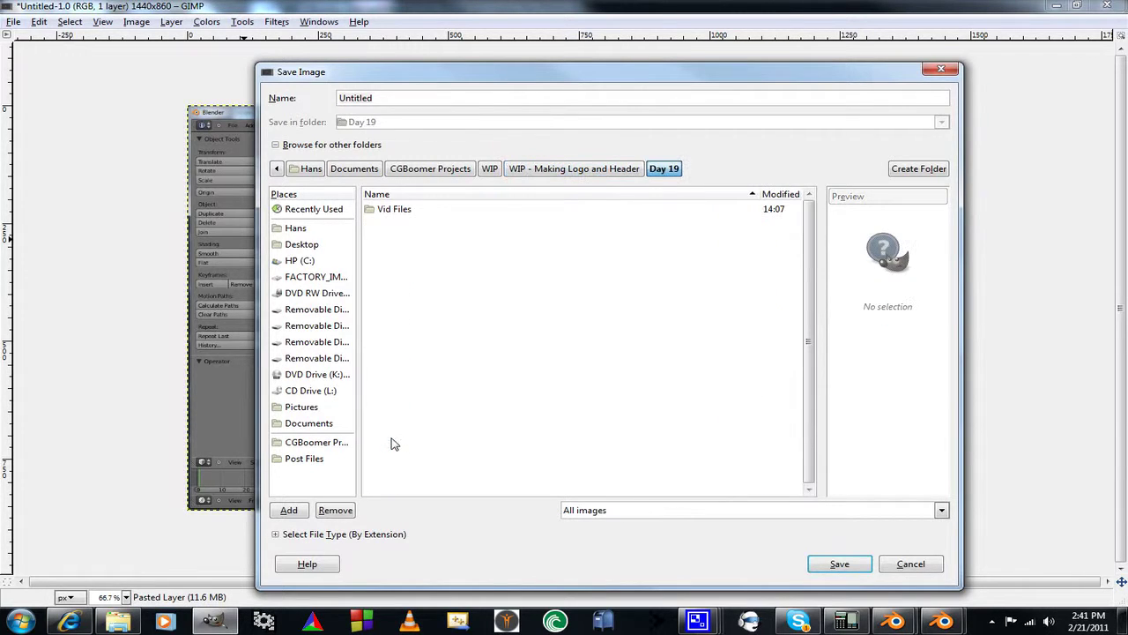
pyautogui.doubleClick(394, 211)
pyautogui.doubleClick(394, 212)
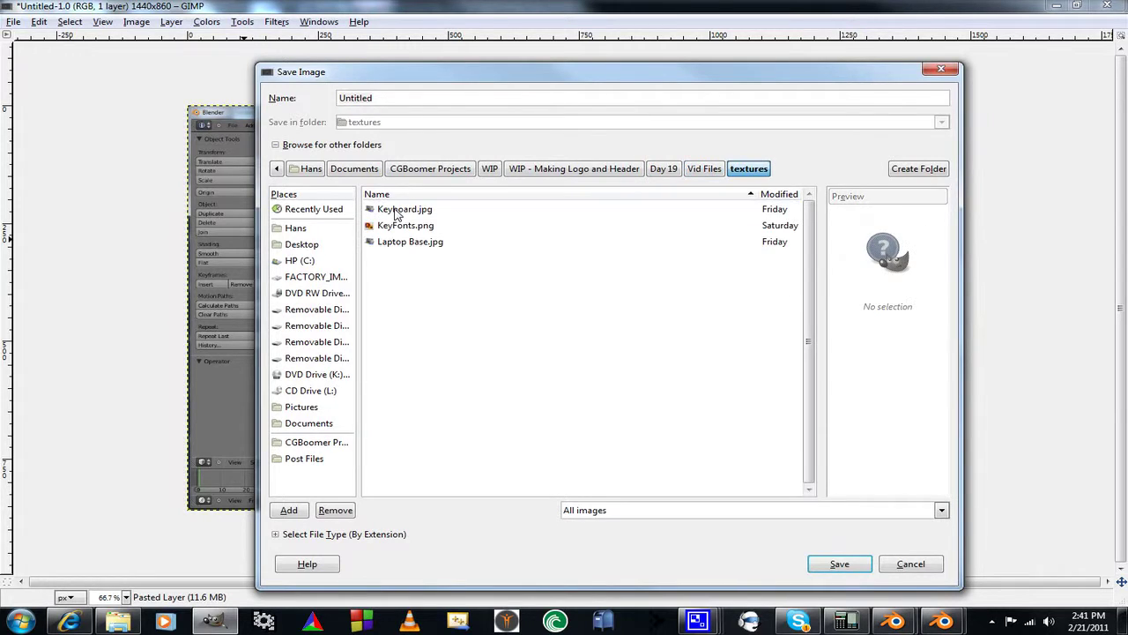
# Name the image LTScreen.jpg and save it as a JPEG with quality 85
pyautogui.doubleClick(402, 97)
pyautogui.write('LTScreen.jpg')
pyautogui.click(842, 566)
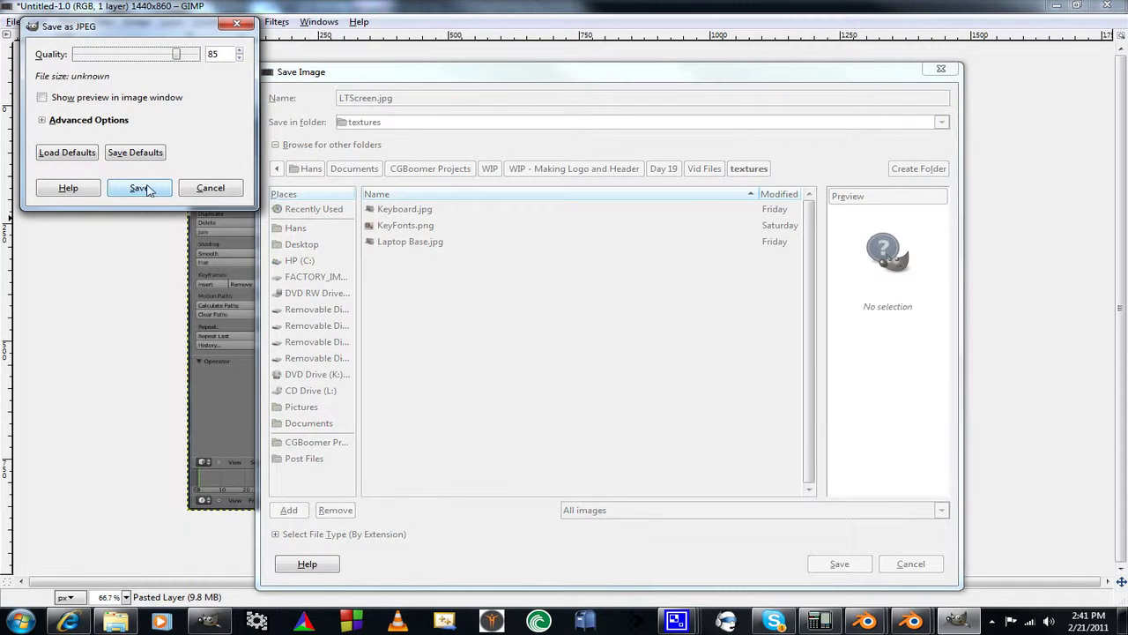
pyautogui.click(141, 189)
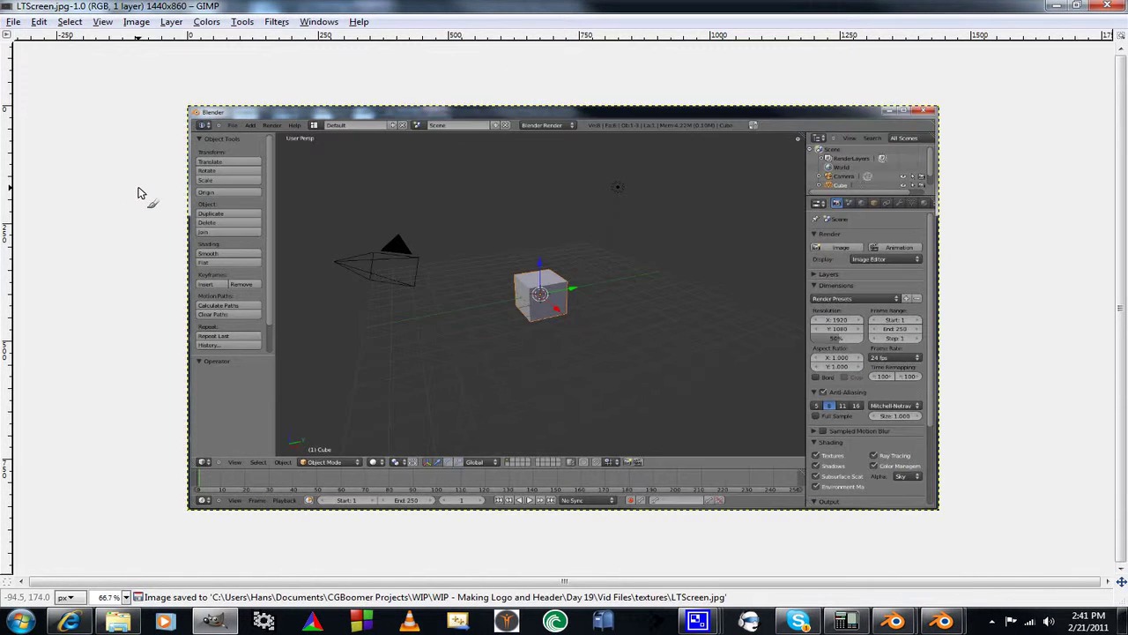
# Minimize the GIMP windows and close the extra Blender window to return to the laptop scene
pyautogui.click(1055, 6)
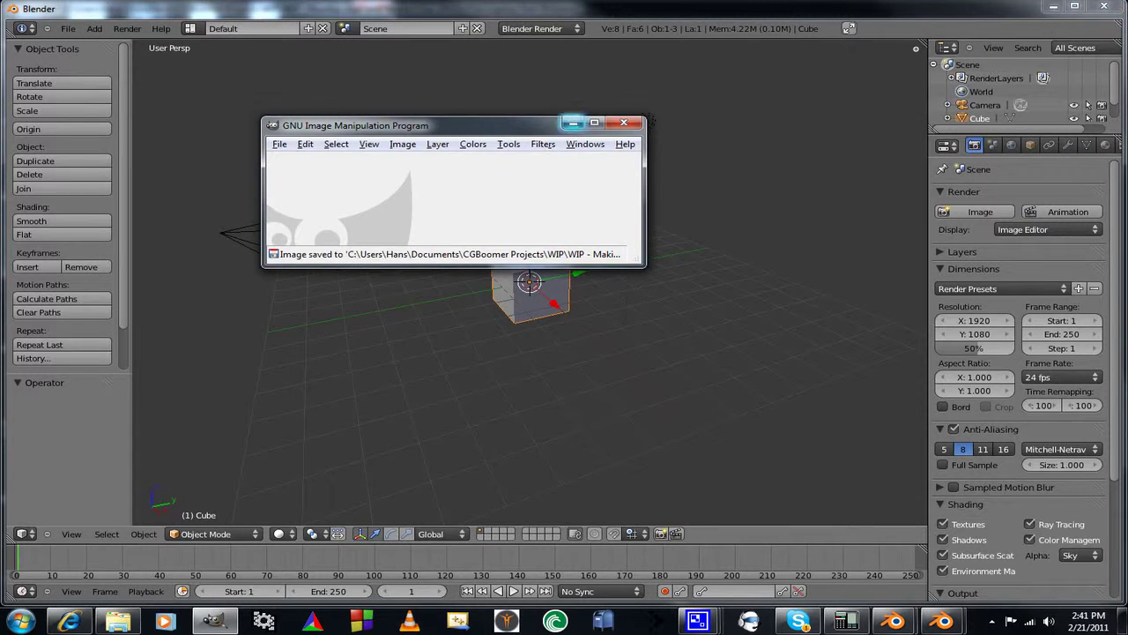
pyautogui.click(642, 121)
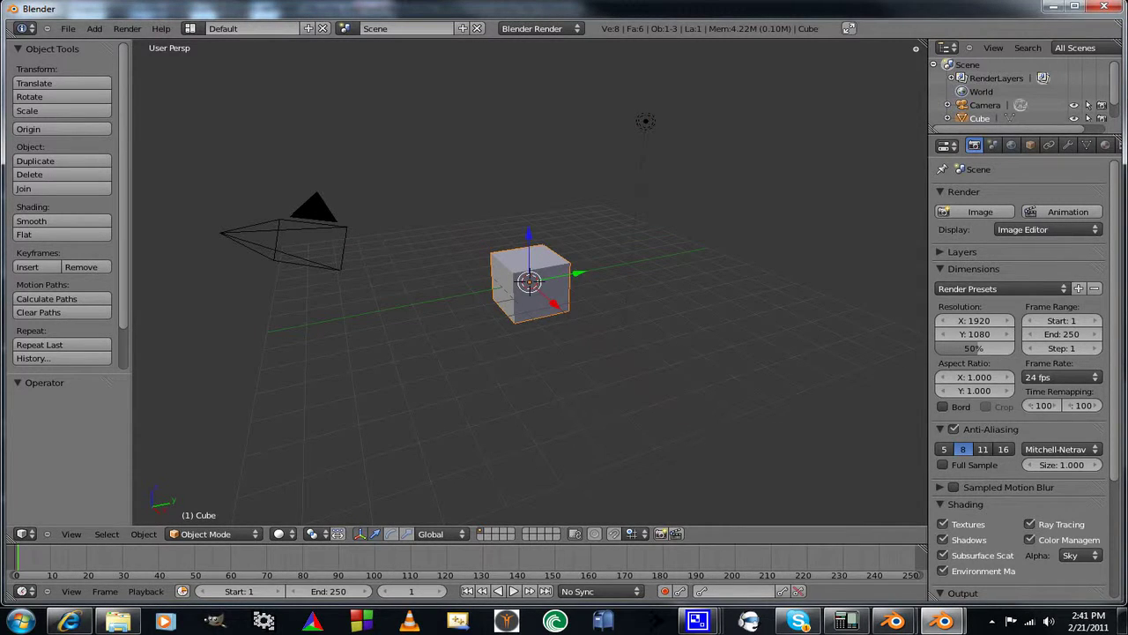
pyautogui.click(1103, 6)
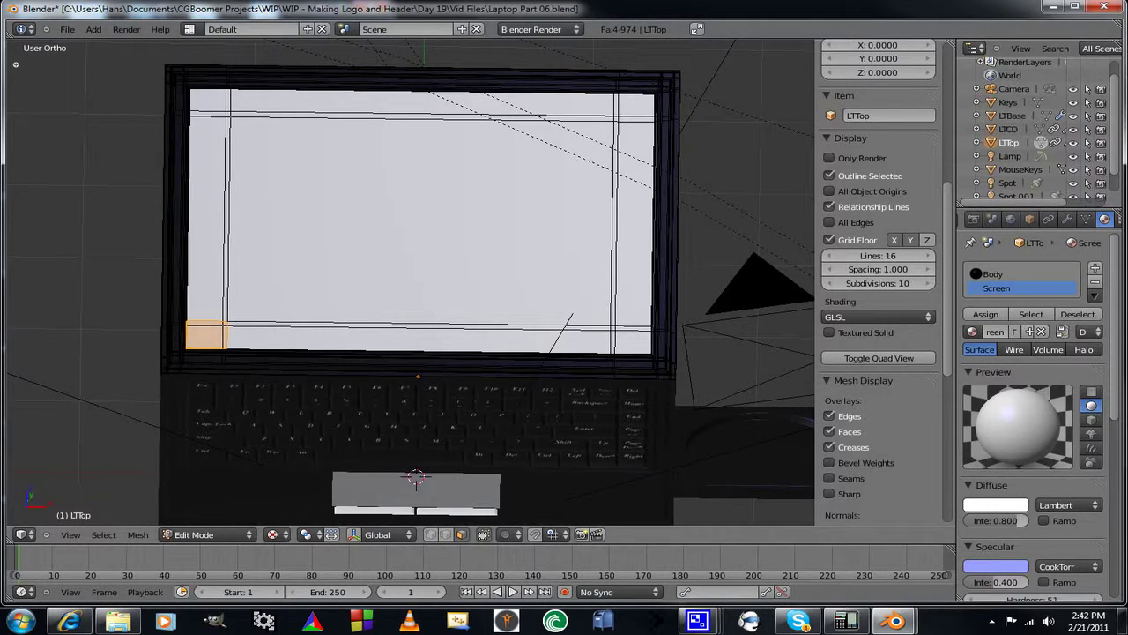
# Leave Edit Mode and set the X rotation of the laptop lid LTTop to -90° so it stands upright
pyautogui.press('Tab')
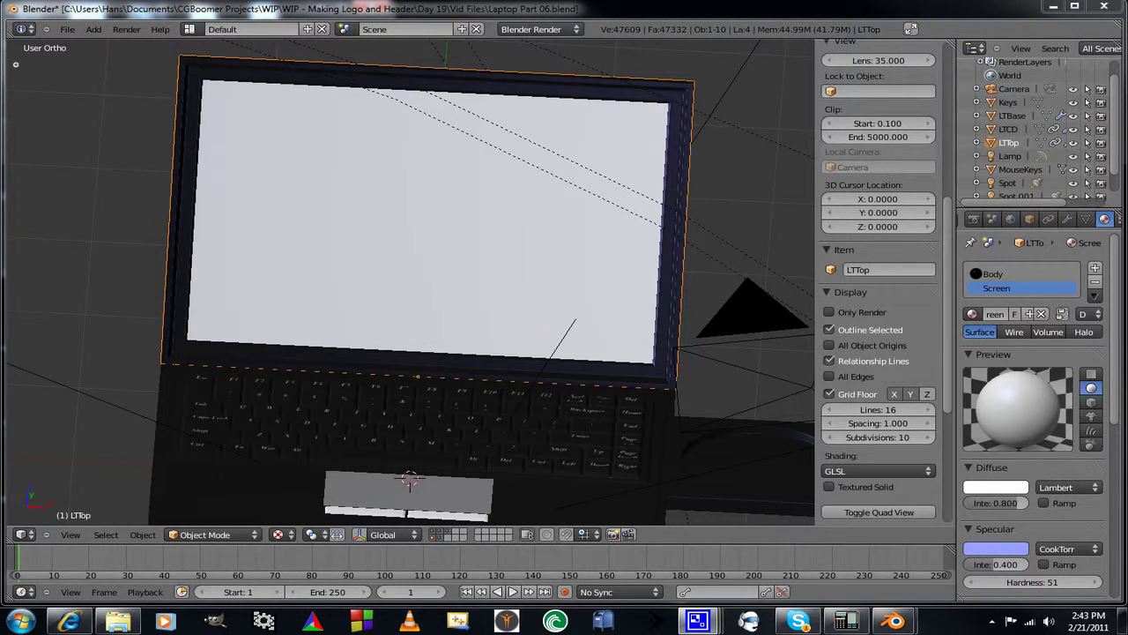
pyautogui.moveTo(529, 282); pyautogui.dragTo(538, 282, button='middle')
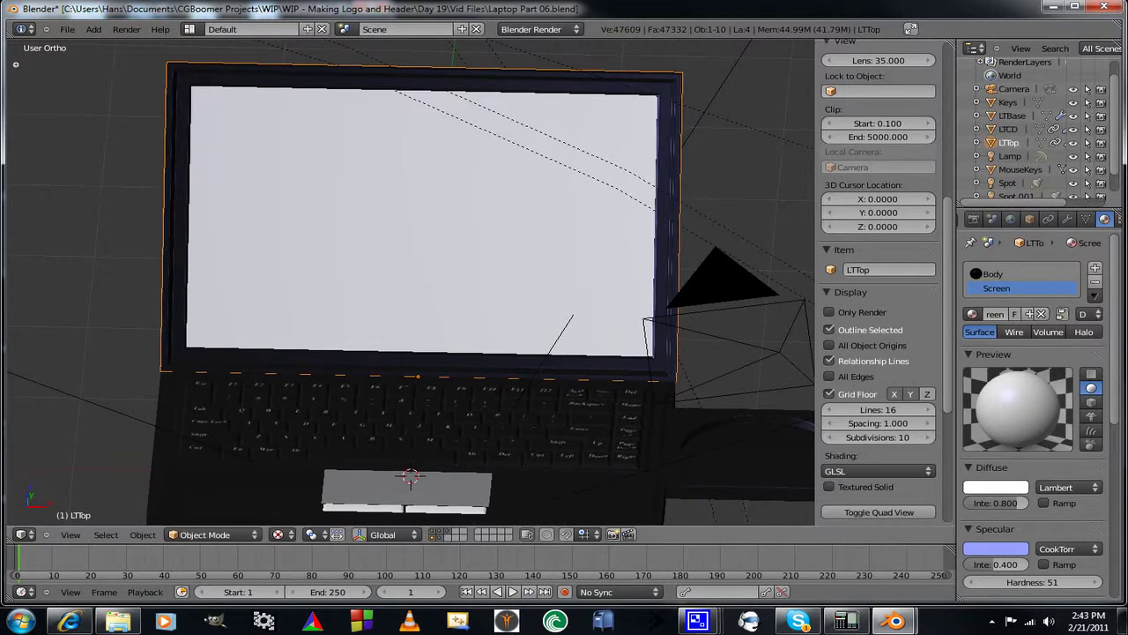
pyautogui.moveTo(1087, 218); pyautogui.dragTo(1061, 219, button='middle')
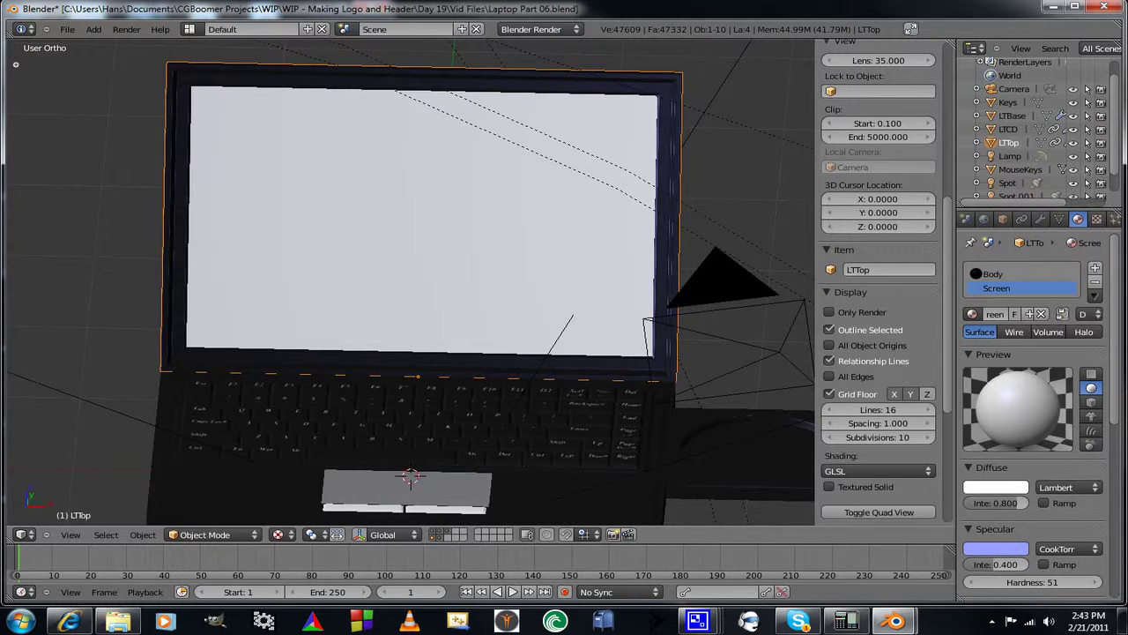
pyautogui.press('KP_3')
pyautogui.scroll(-8, 411, 282)
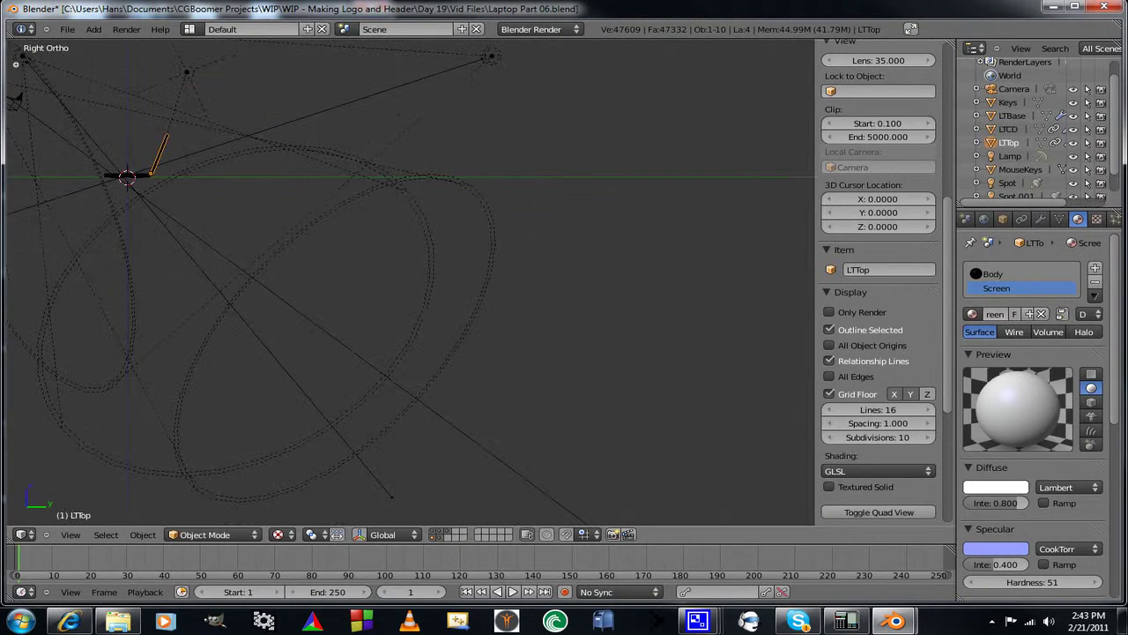
pyautogui.keyDown('shift'); pyautogui.moveTo(264, 230); pyautogui.dragTo(574, 319, button='middle'); pyautogui.keyUp('shift')
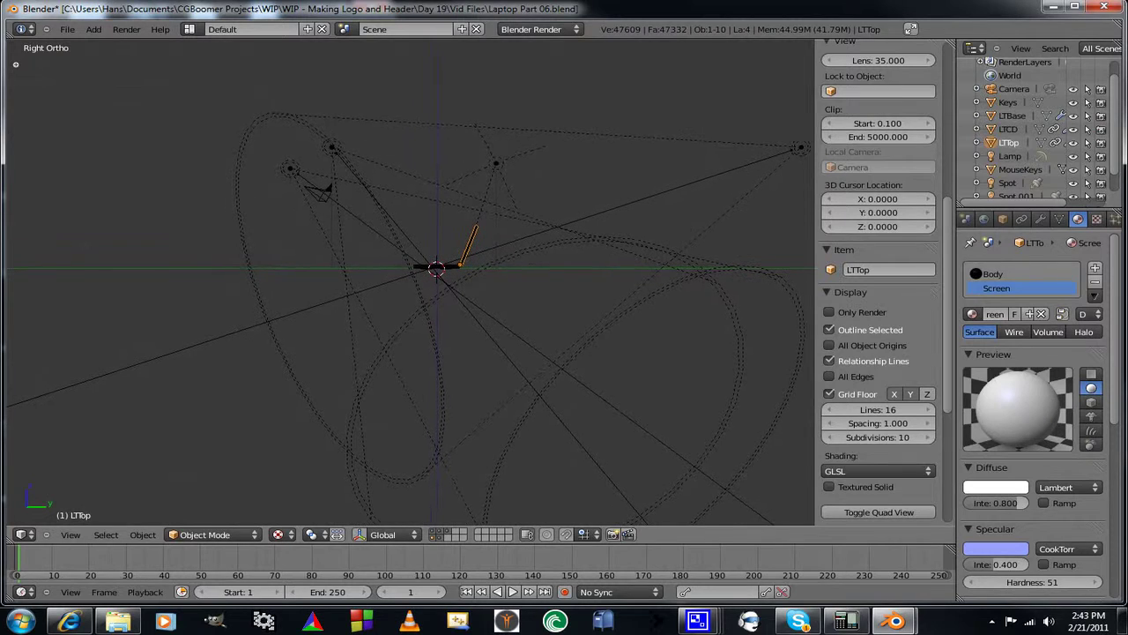
pyautogui.scroll(3, 409, 282)
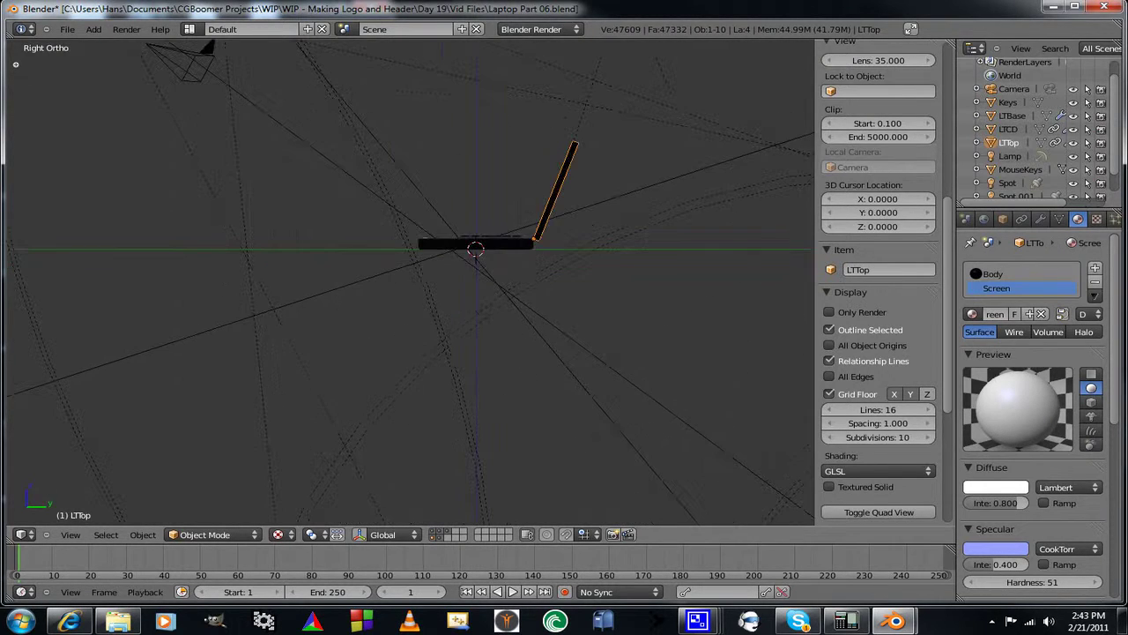
pyautogui.keyDown('shift'); pyautogui.moveTo(476, 249); pyautogui.dragTo(445, 329, button='middle'); pyautogui.keyUp('shift')
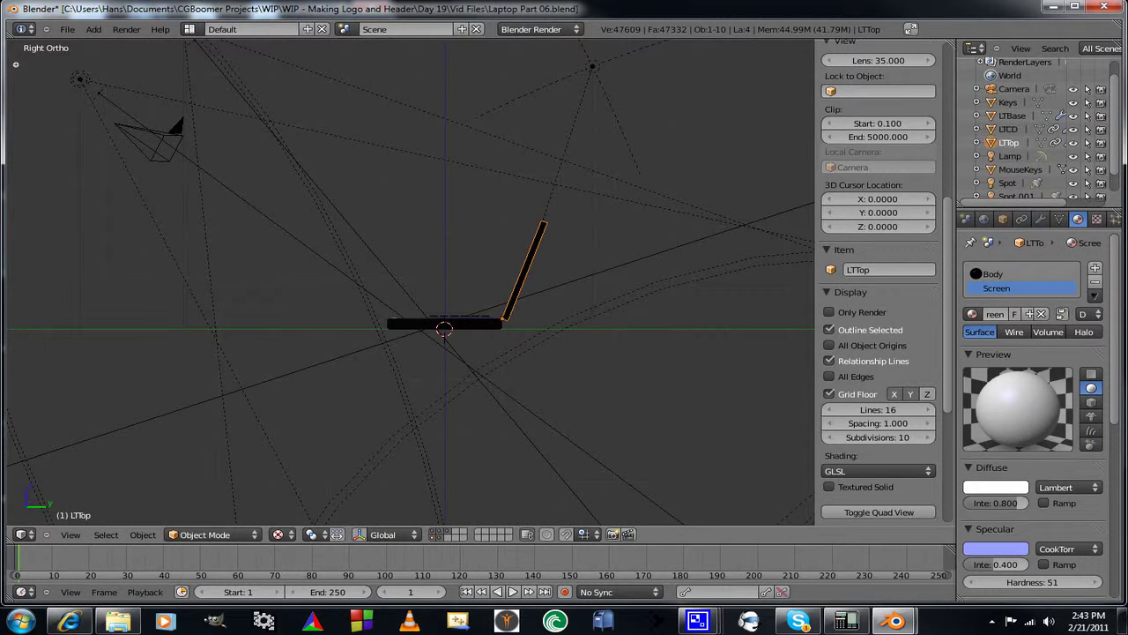
pyautogui.scroll(8, 879, 264)
pyautogui.click(863, 141)
pyautogui.write('-110')
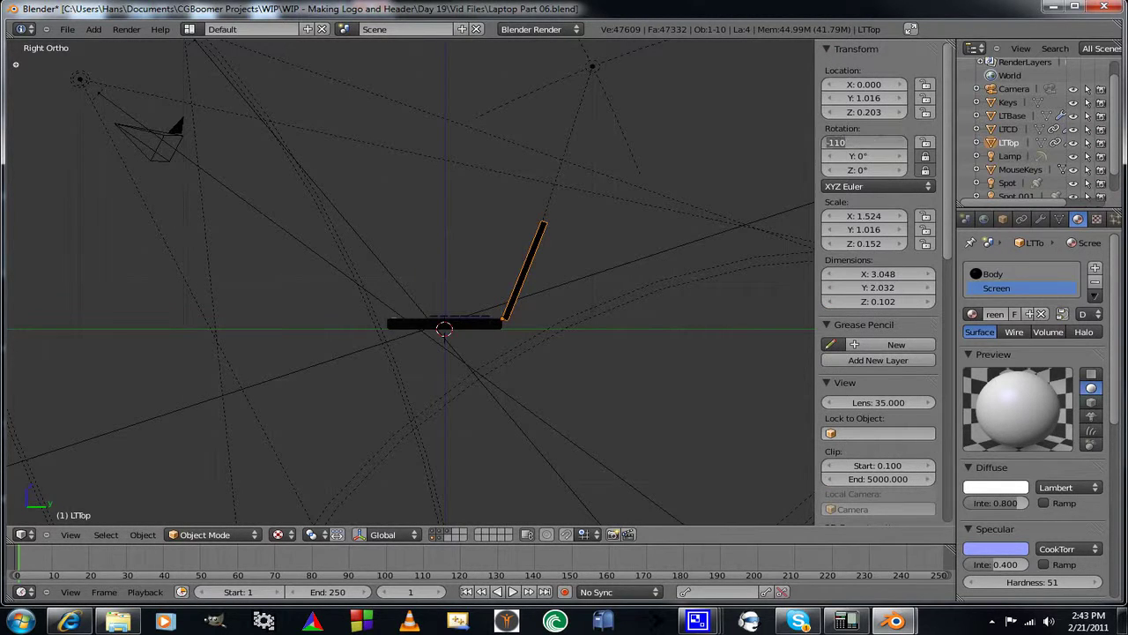
pyautogui.press('BackSpace')
pyautogui.press('BackSpace')
pyautogui.press('BackSpace')
pyautogui.write('90')
pyautogui.press('Return')
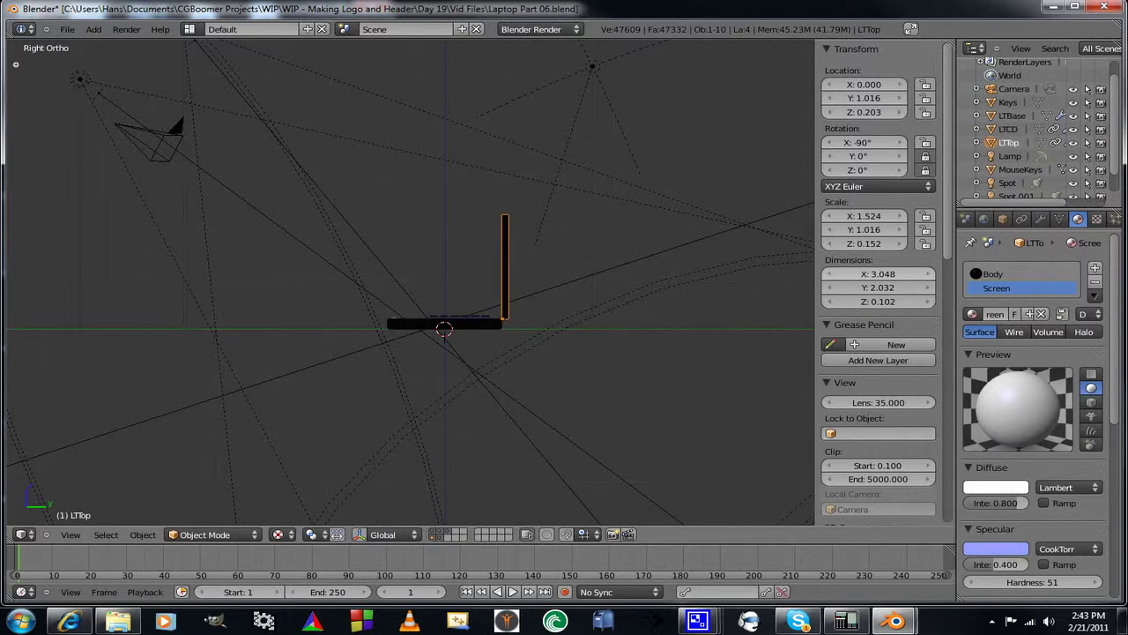
# Select all of LTTop's Screen material faces in Edit Mode and UV-map them from the front view with Project from View (Bounds)
pyautogui.press('KP_1')
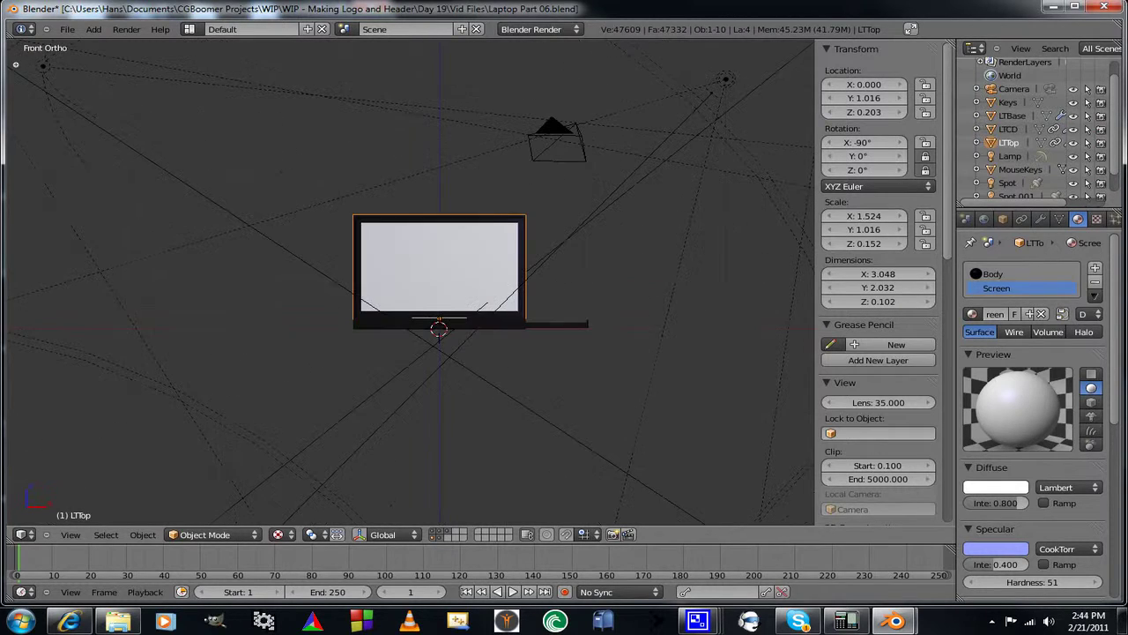
pyautogui.scroll(2, 410, 282)
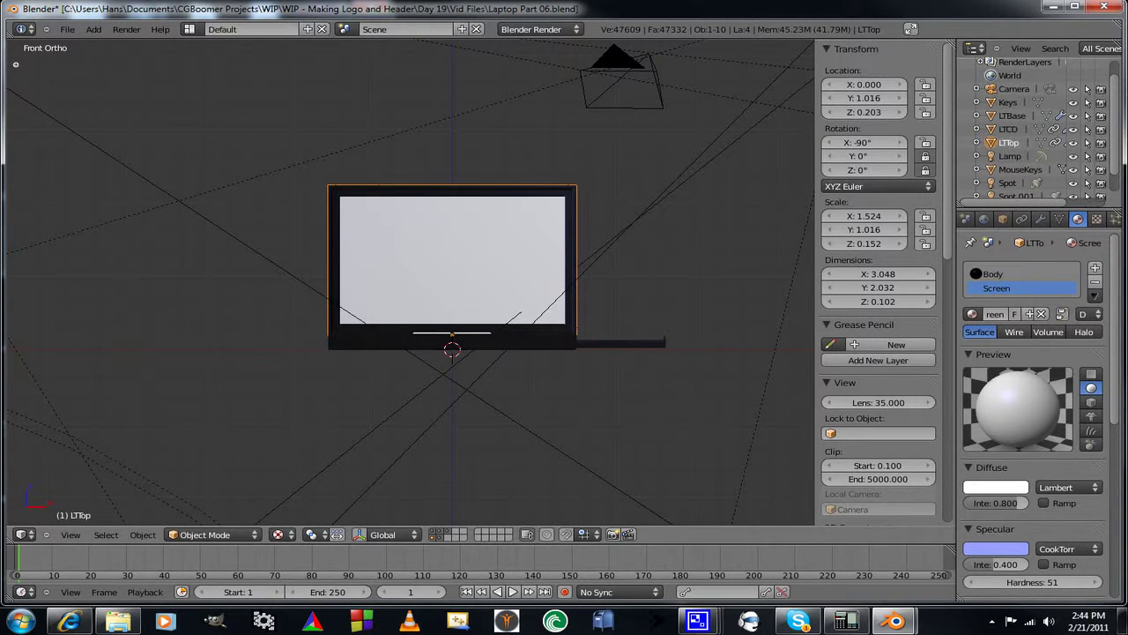
pyautogui.press('Tab')
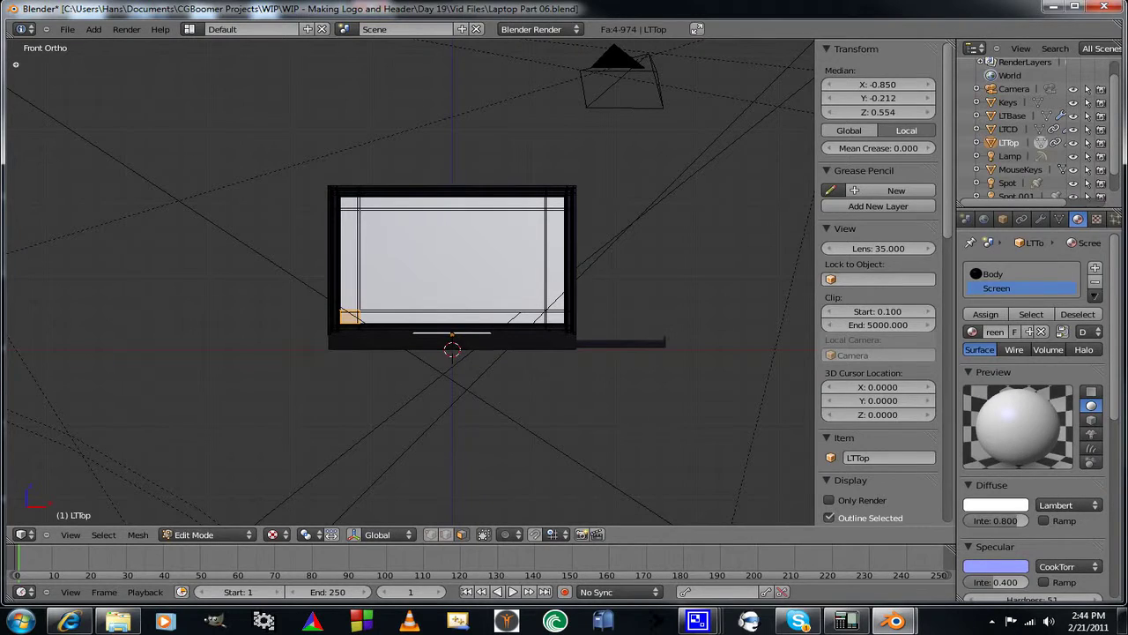
pyautogui.press('a')
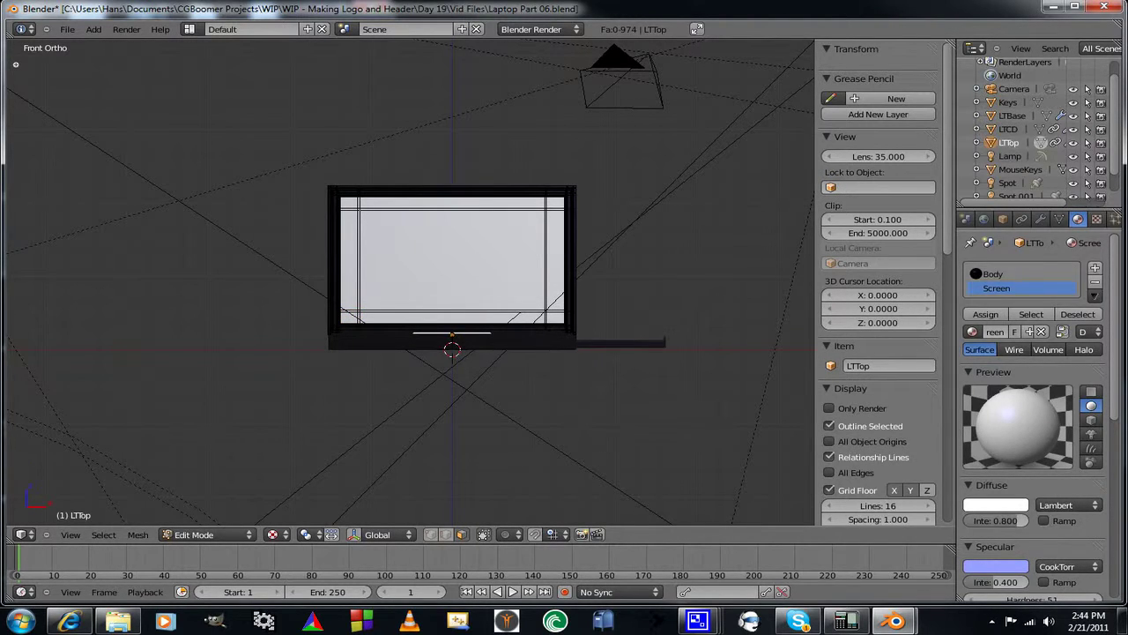
pyautogui.click(1032, 314)
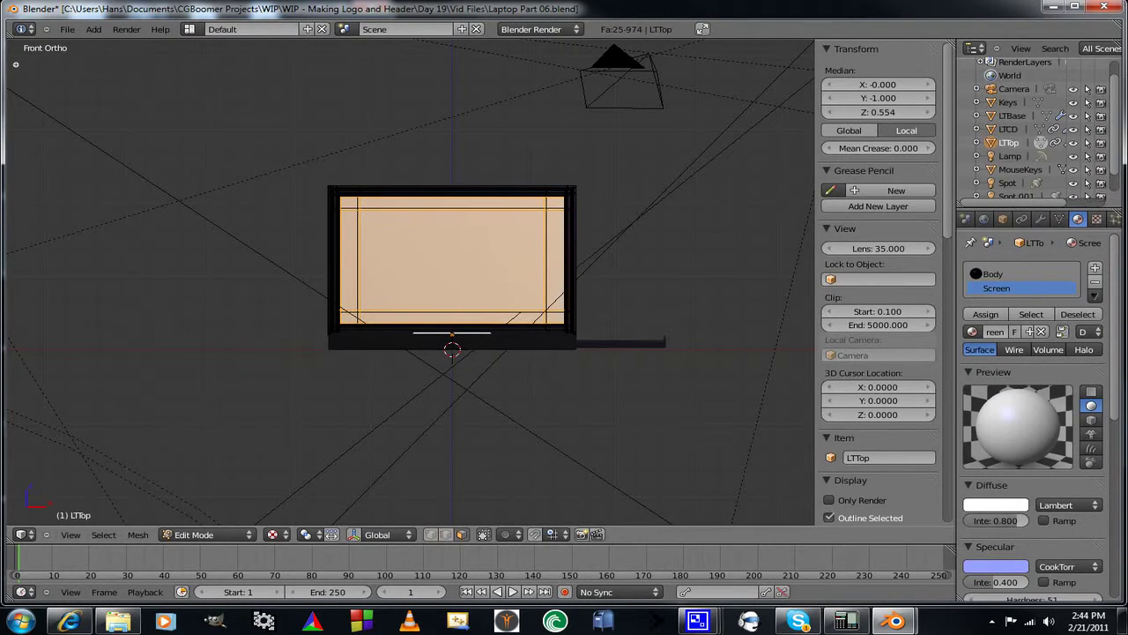
pyautogui.press('u')
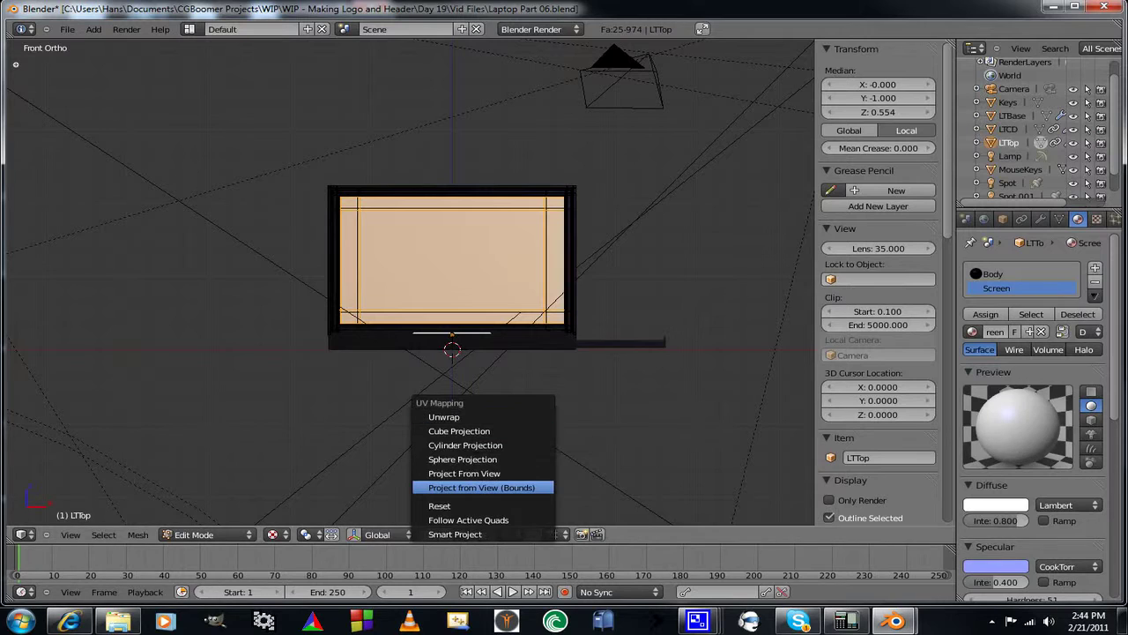
pyautogui.click(481, 488)
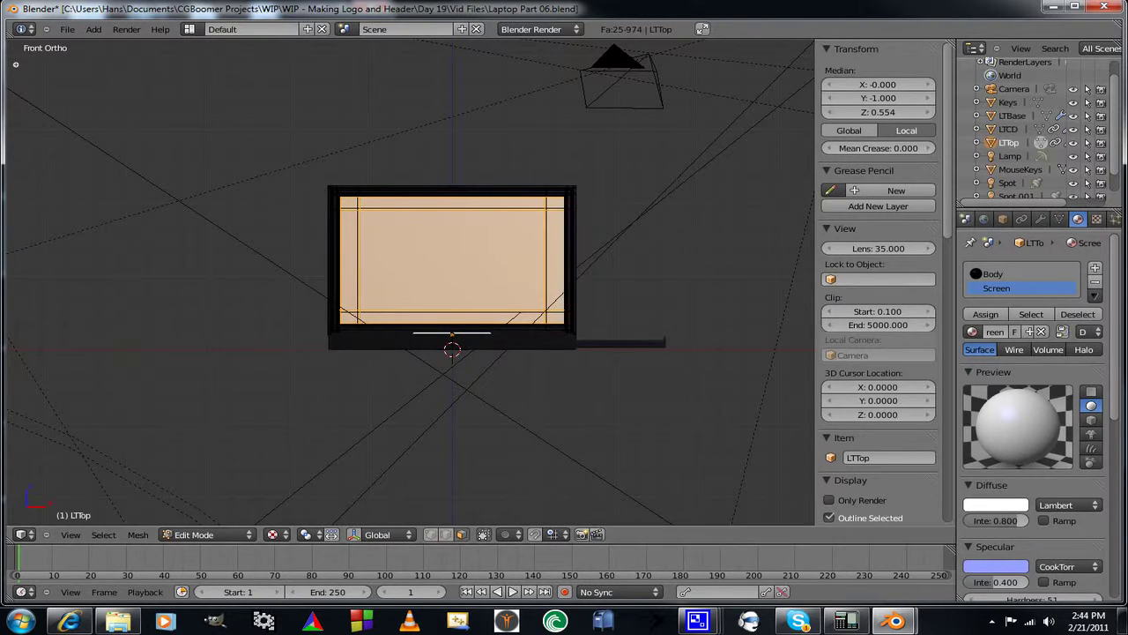
# Disable the Screen material's Tex texture and add a new Image or Movie texture in the second slot
pyautogui.click(1096, 220)
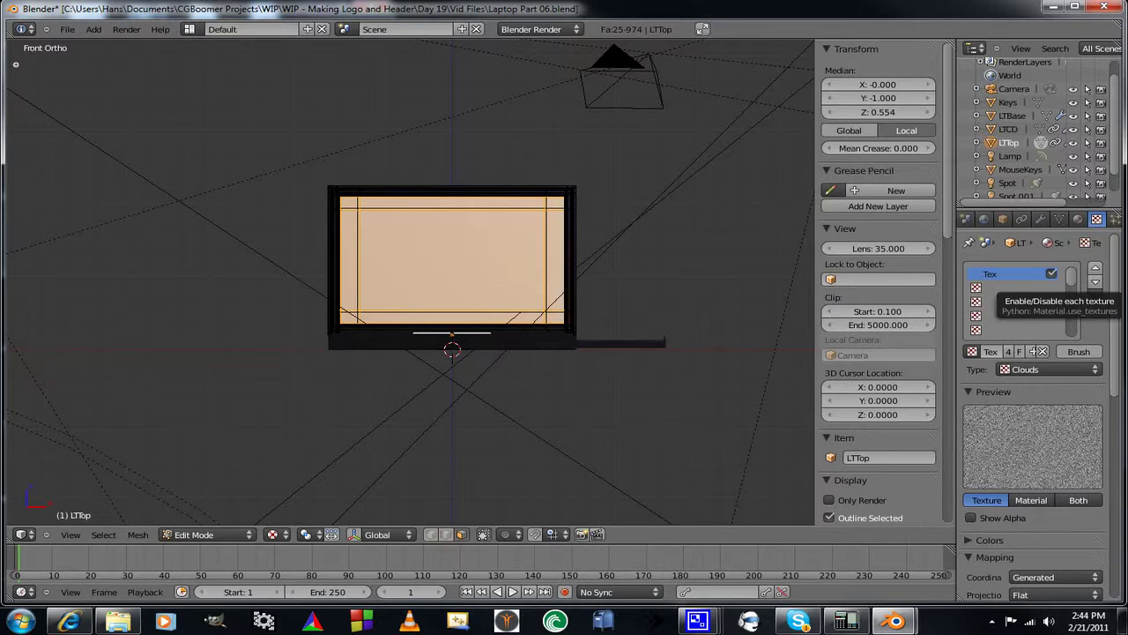
pyautogui.click(1051, 273)
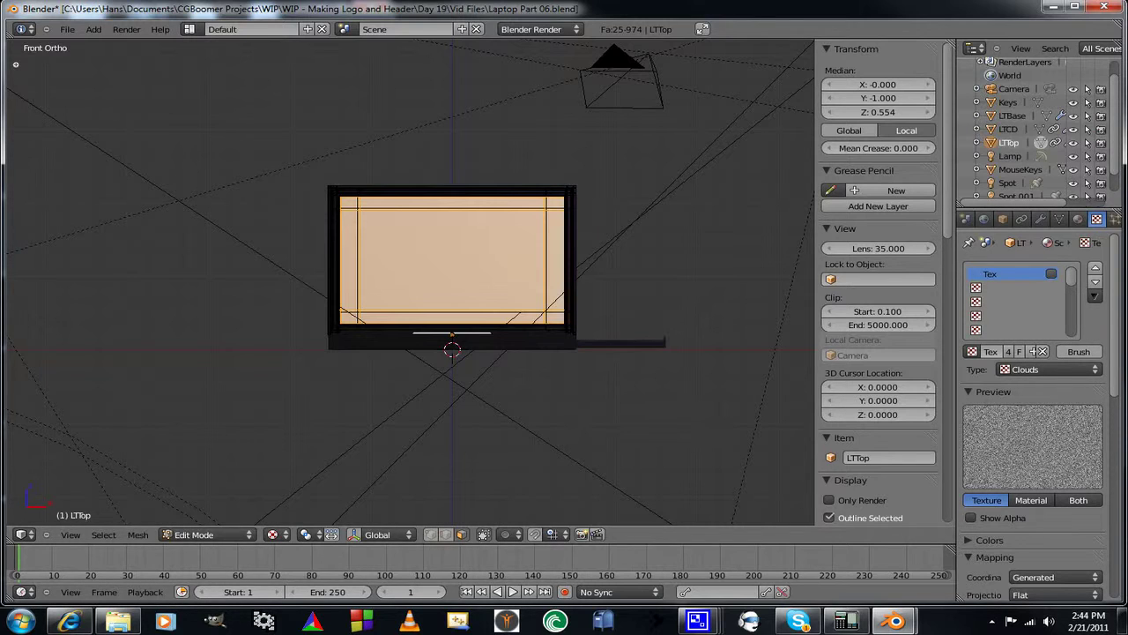
pyautogui.click(1014, 288)
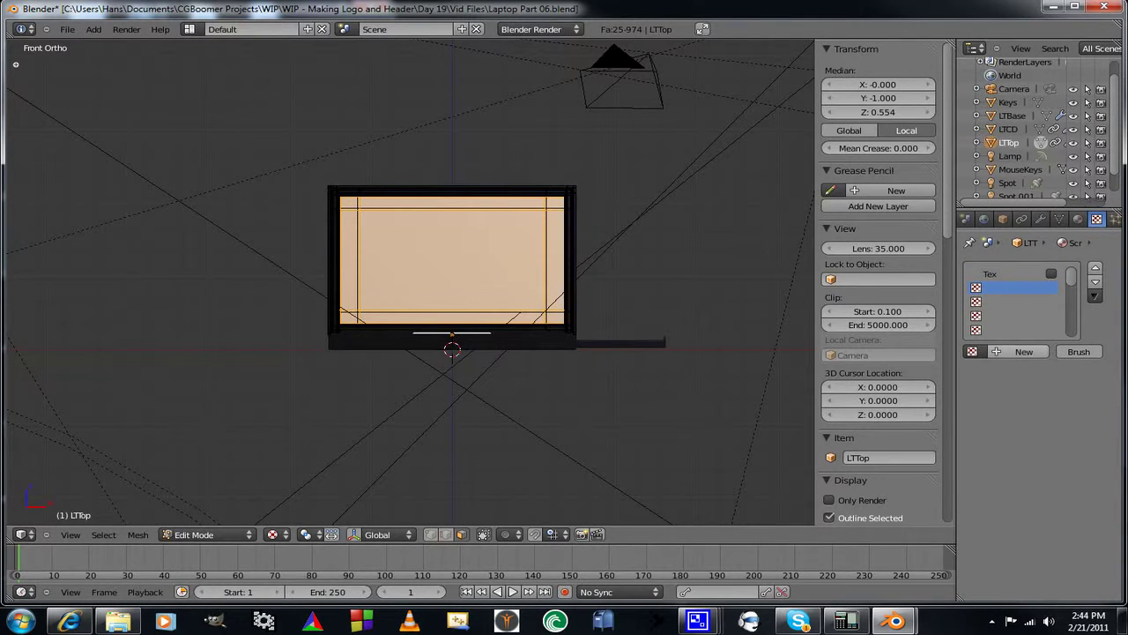
pyautogui.click(1014, 351)
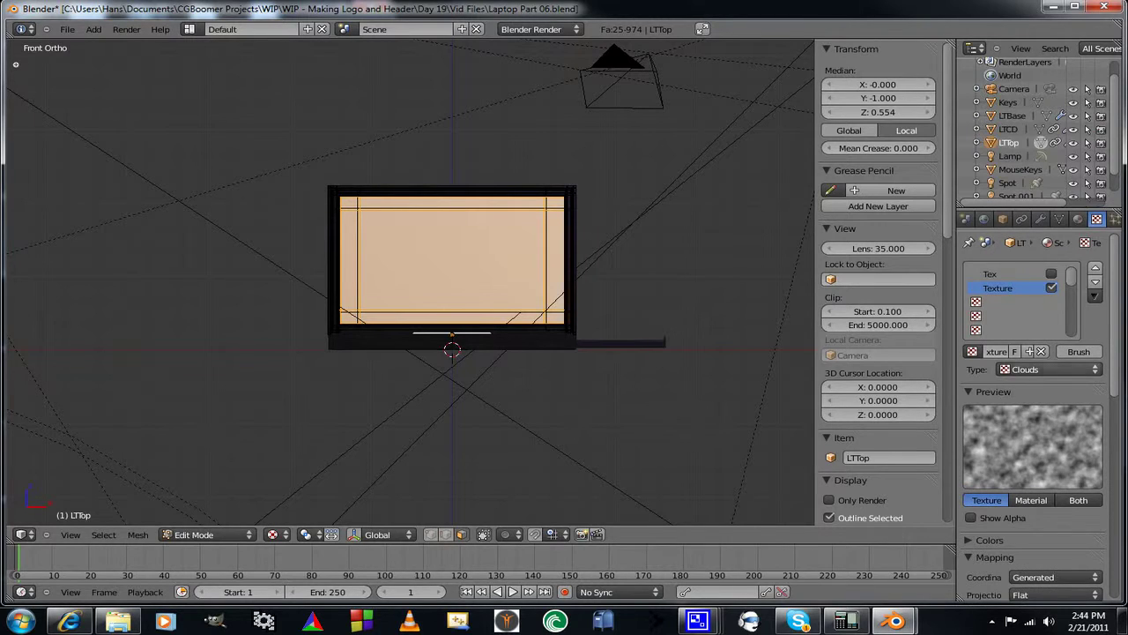
pyautogui.click(1049, 370)
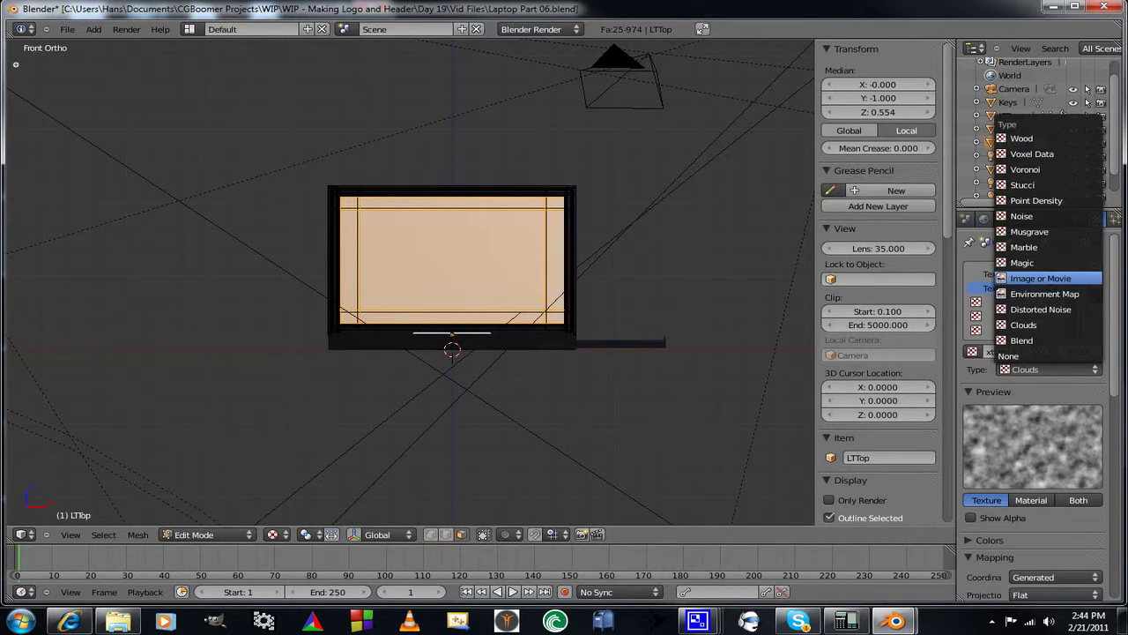
pyautogui.click(1040, 278)
# Load LTScreen.jpg from the textures folder as the new texture's image
pyautogui.scroll(-8, 1033, 397)
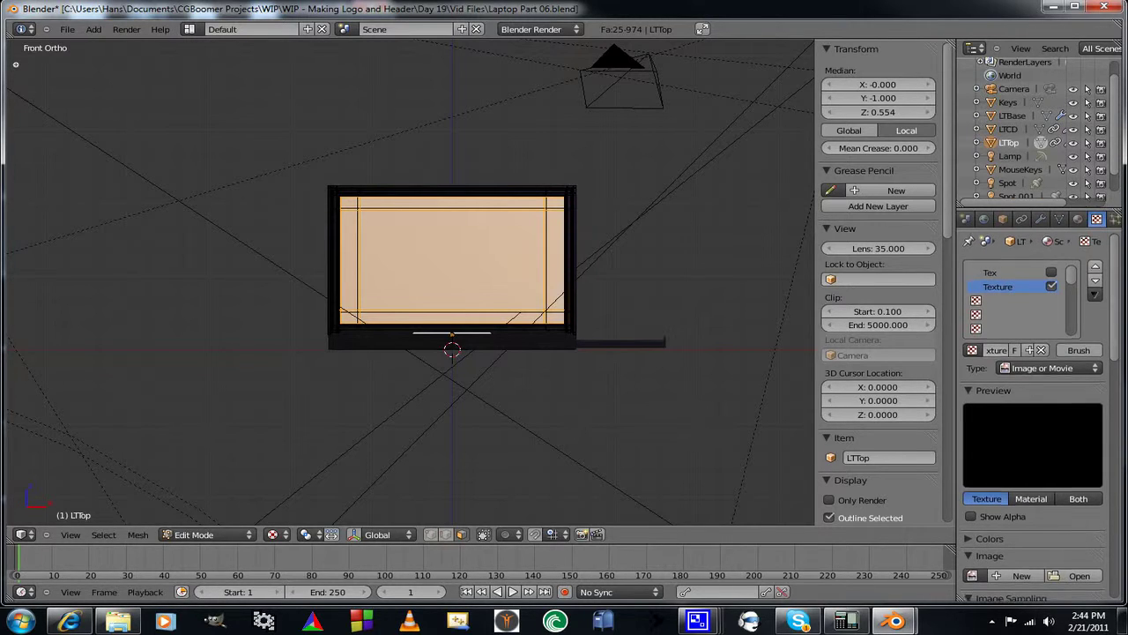
pyautogui.click(1077, 288)
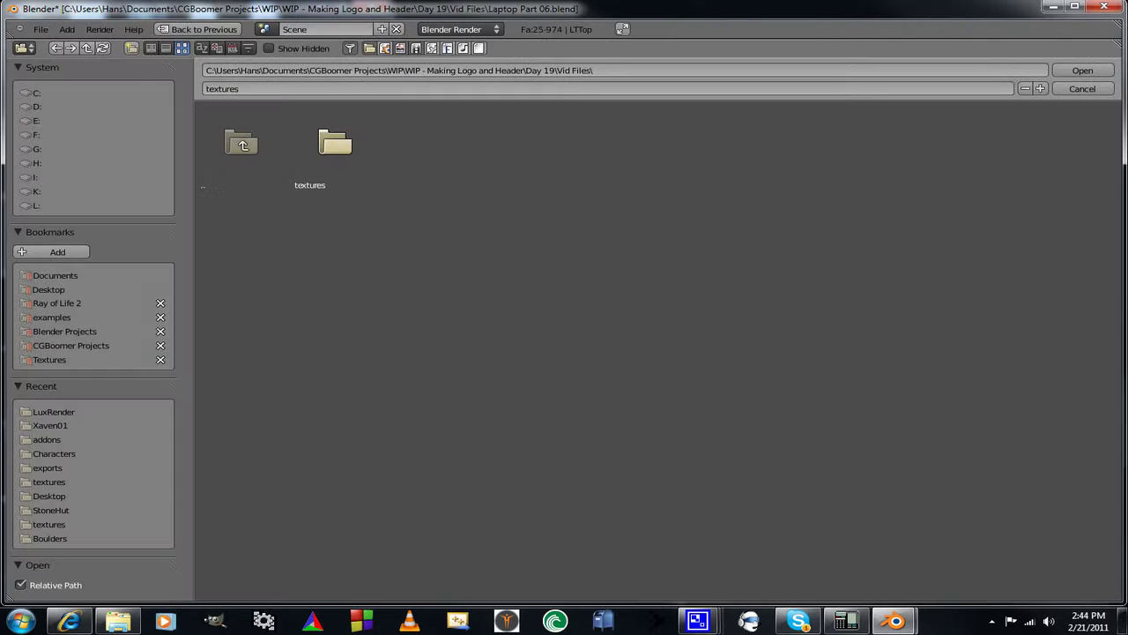
pyautogui.click(335, 143)
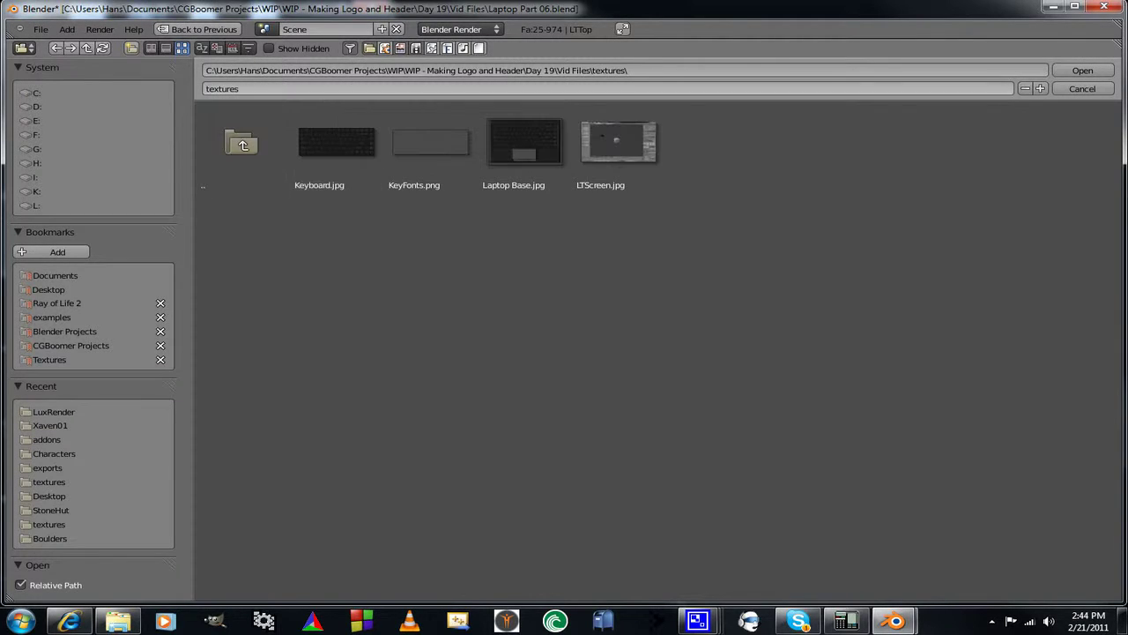
pyautogui.click(617, 145)
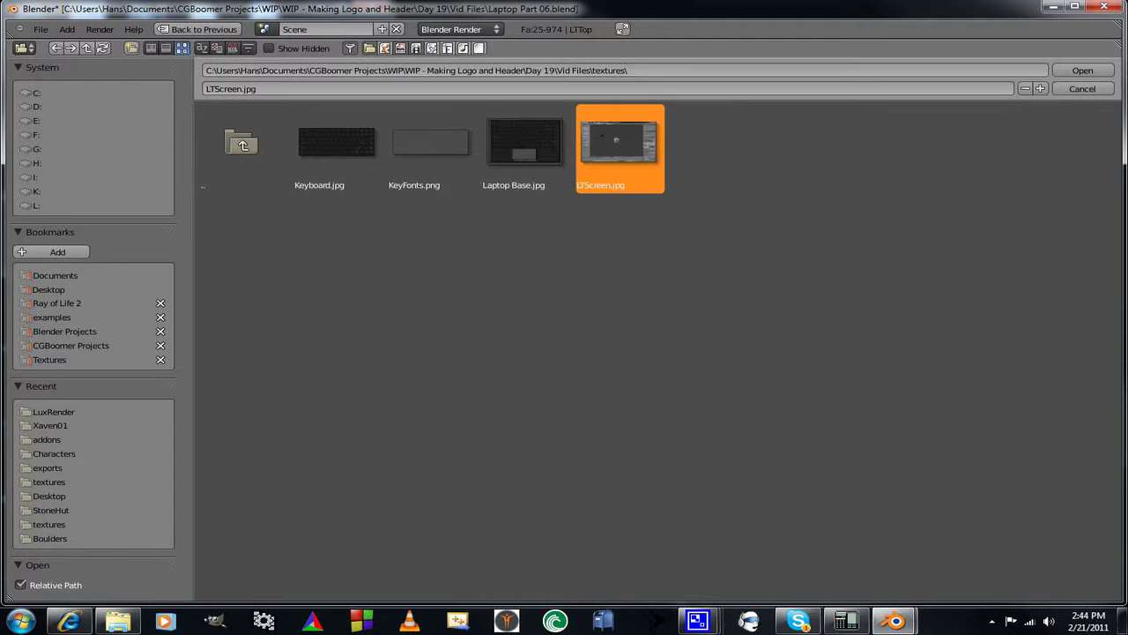
pyautogui.click(1083, 71)
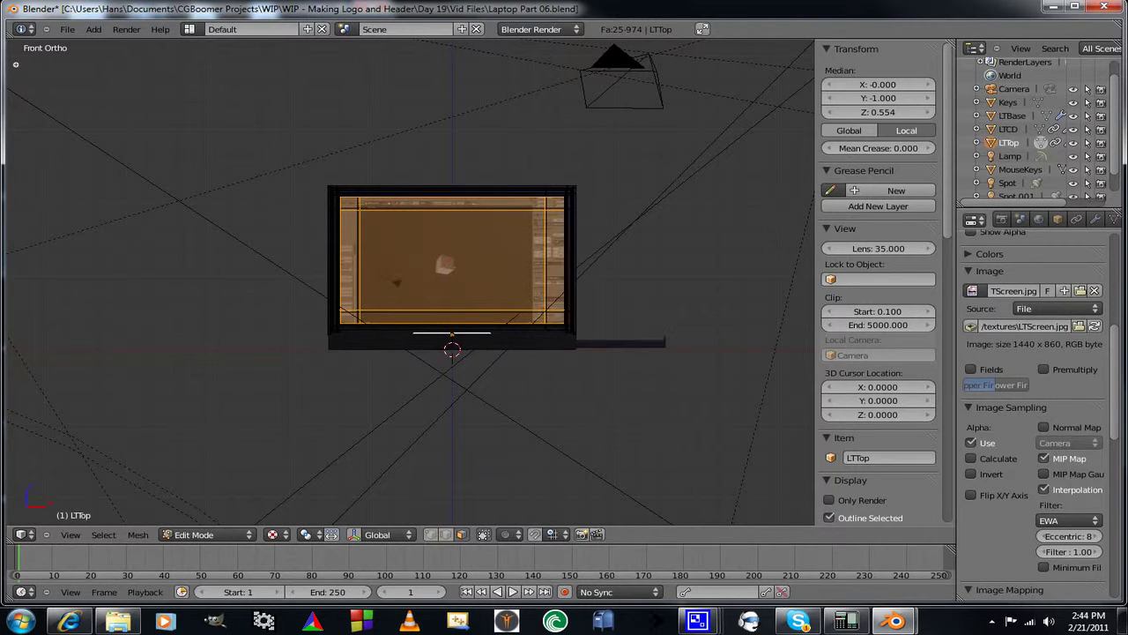
# Set the screen texture's image extension to Clip and its mapping coordinates to UV
pyautogui.scroll(-7, 1036, 414)
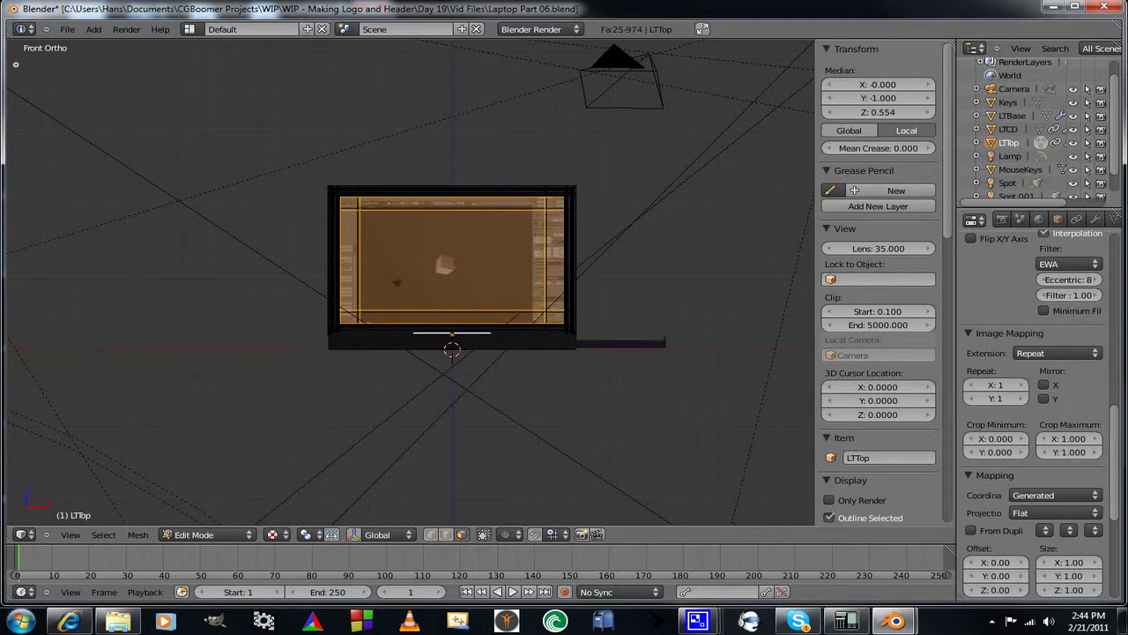
pyautogui.click(1058, 353)
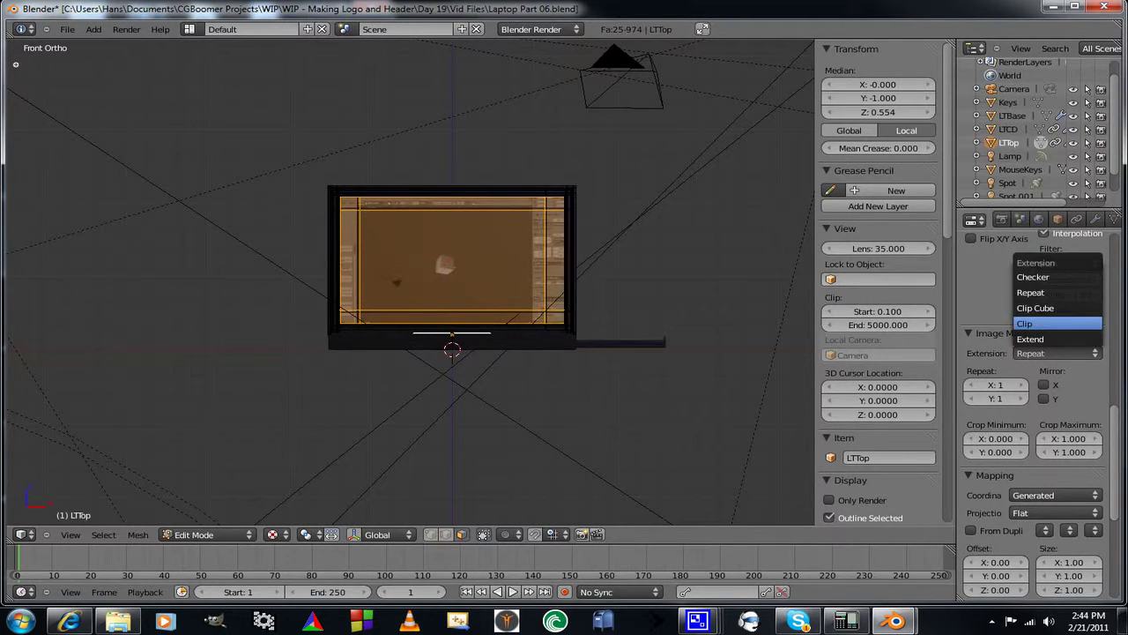
pyautogui.click(1027, 324)
pyautogui.click(1056, 444)
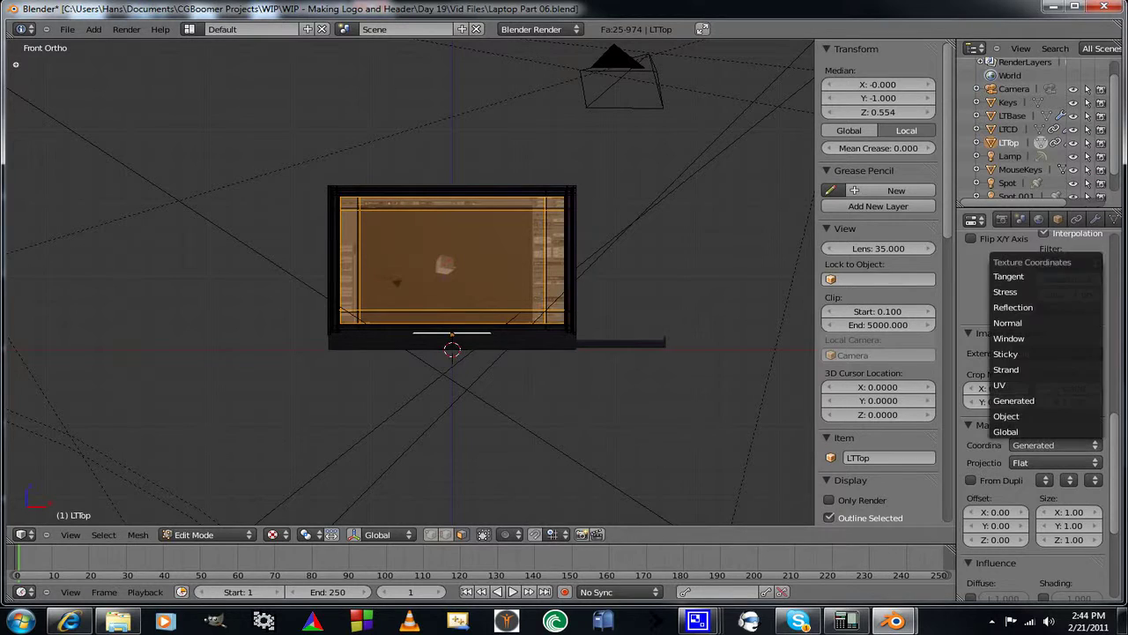
pyautogui.click(1044, 411)
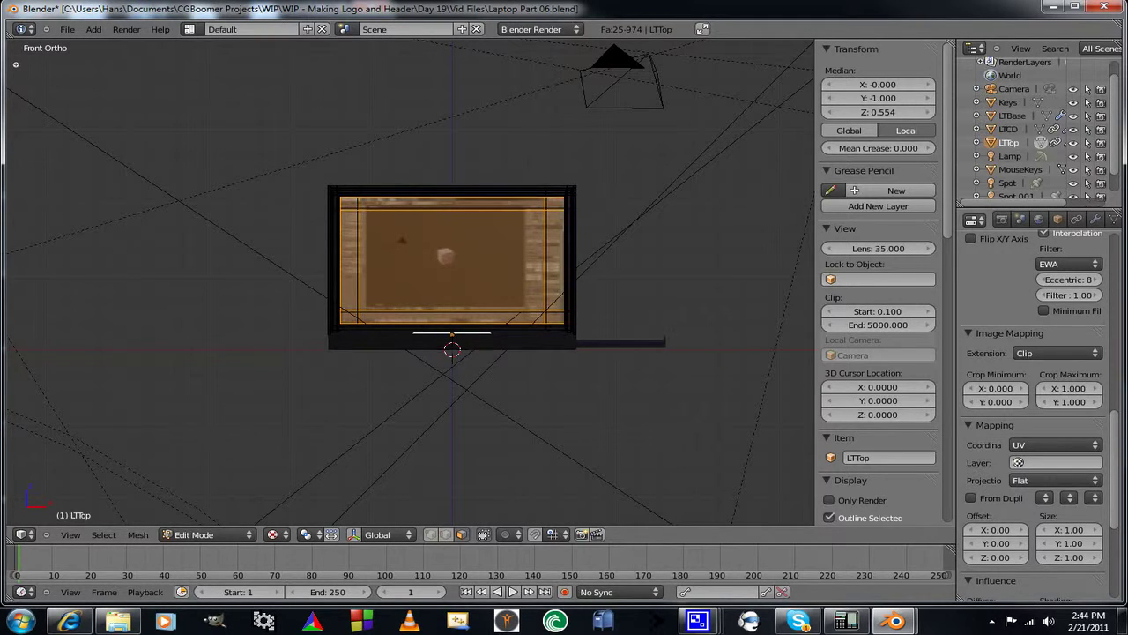
# Enable the Emit influence on the screen image texture alongside its Color influence
pyautogui.scroll(-5, 1031, 397)
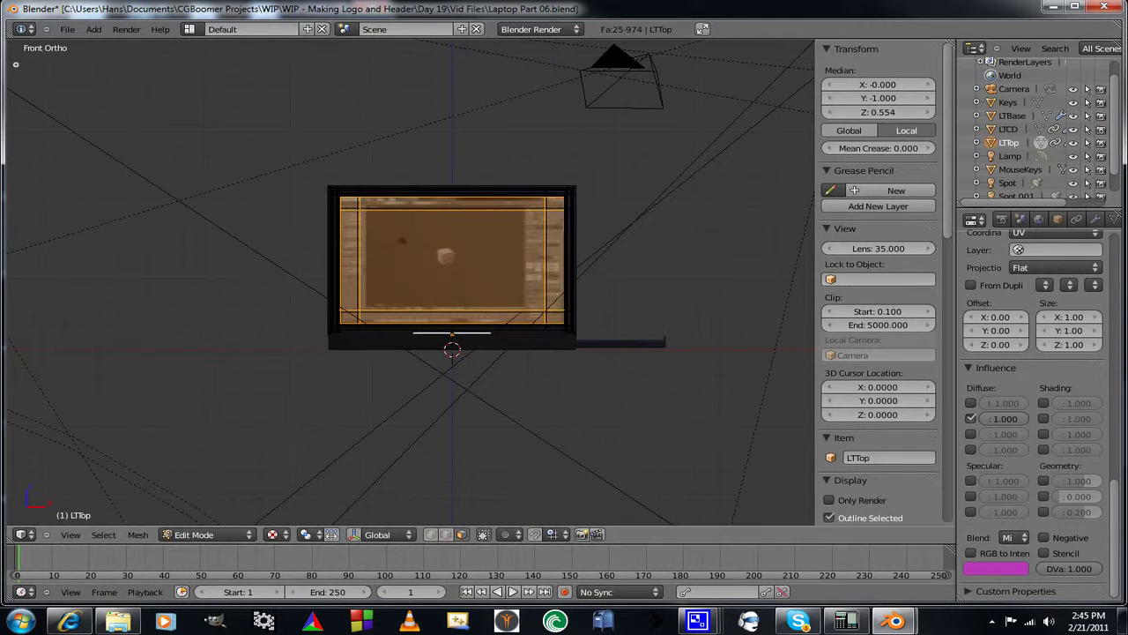
pyautogui.moveTo(956, 397); pyautogui.dragTo(878, 397)
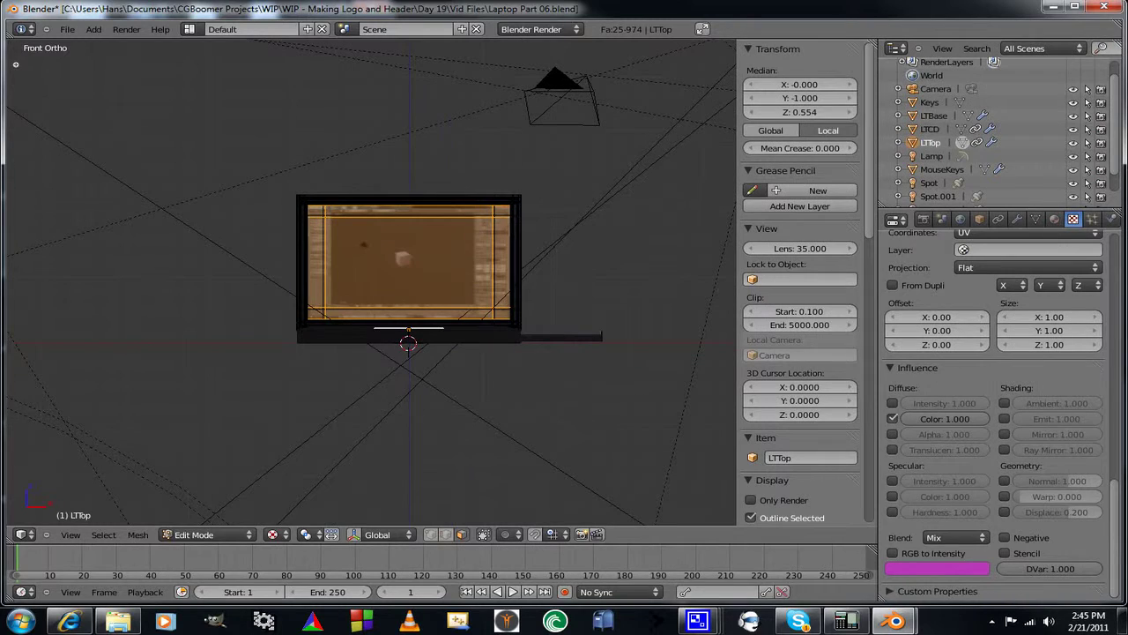
pyautogui.click(1004, 418)
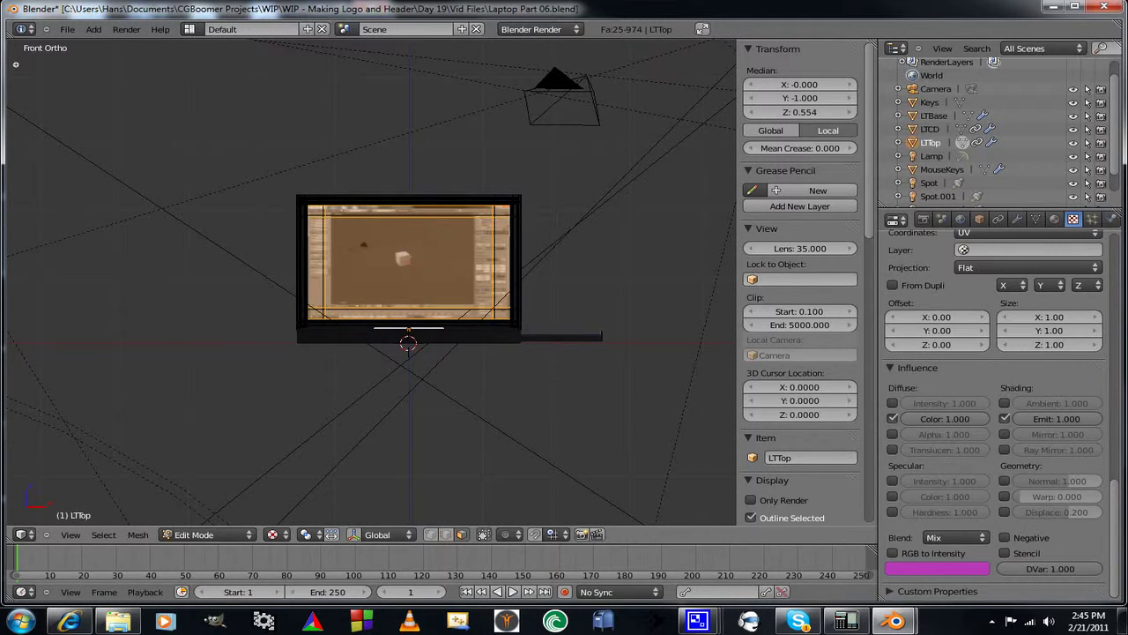
# Return LTTop to Object Mode and test-render the laptop with its textured screen
pyautogui.press('Tab')
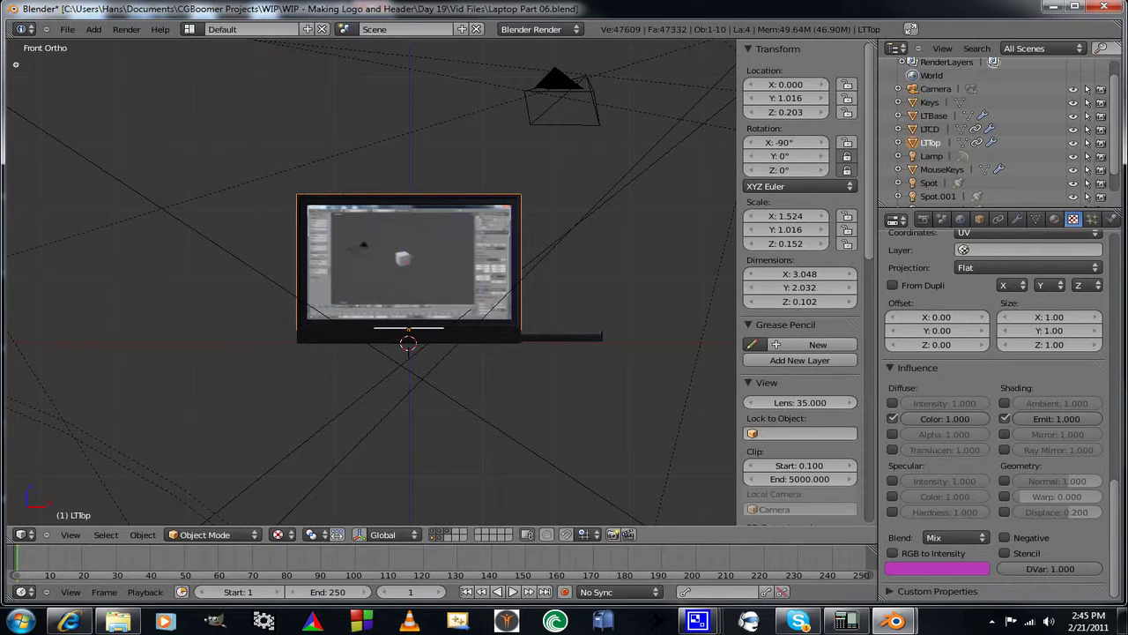
pyautogui.press('F12')
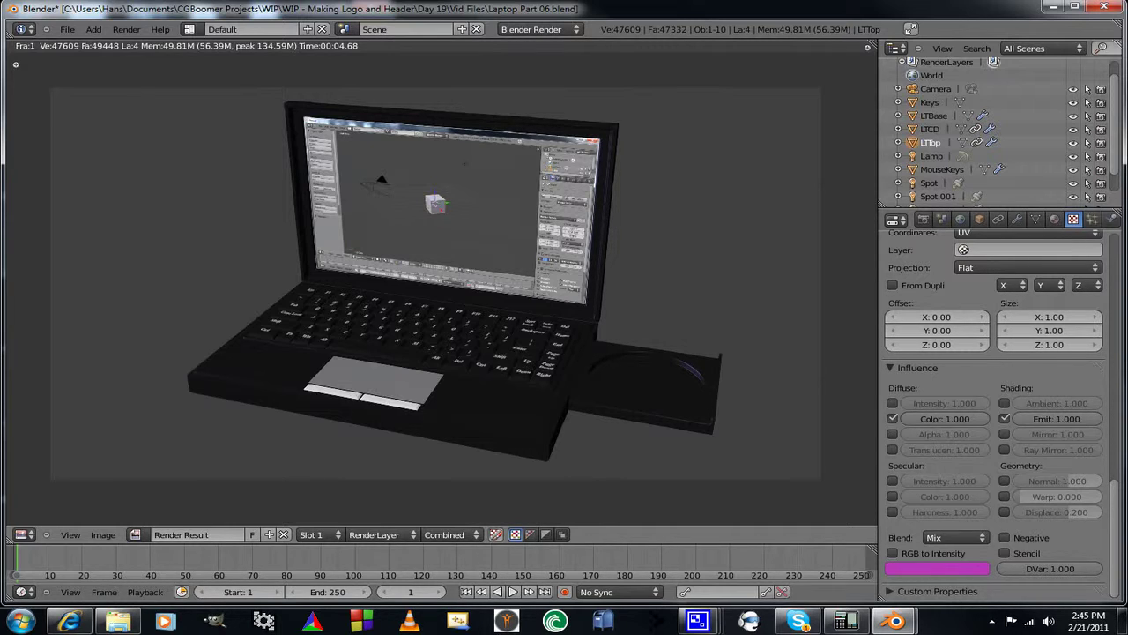
pyautogui.press('Escape')
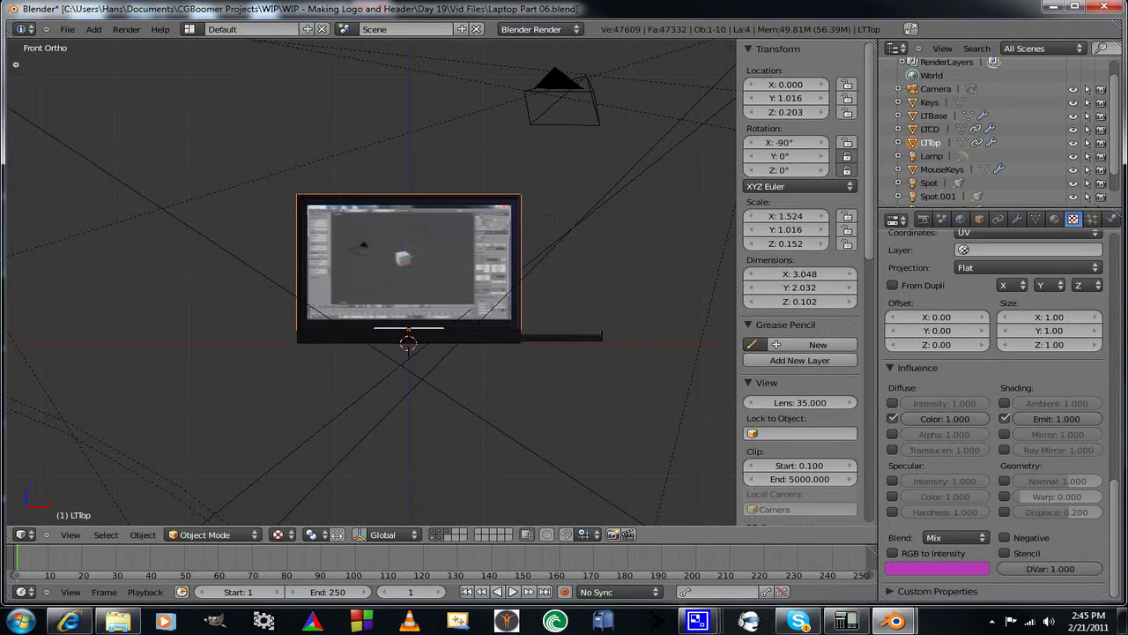
# Tilt the laptop display back by setting LTTop's X rotation to -110°
pyautogui.moveTo(423, 282); pyautogui.dragTo(317, 290, button='middle')
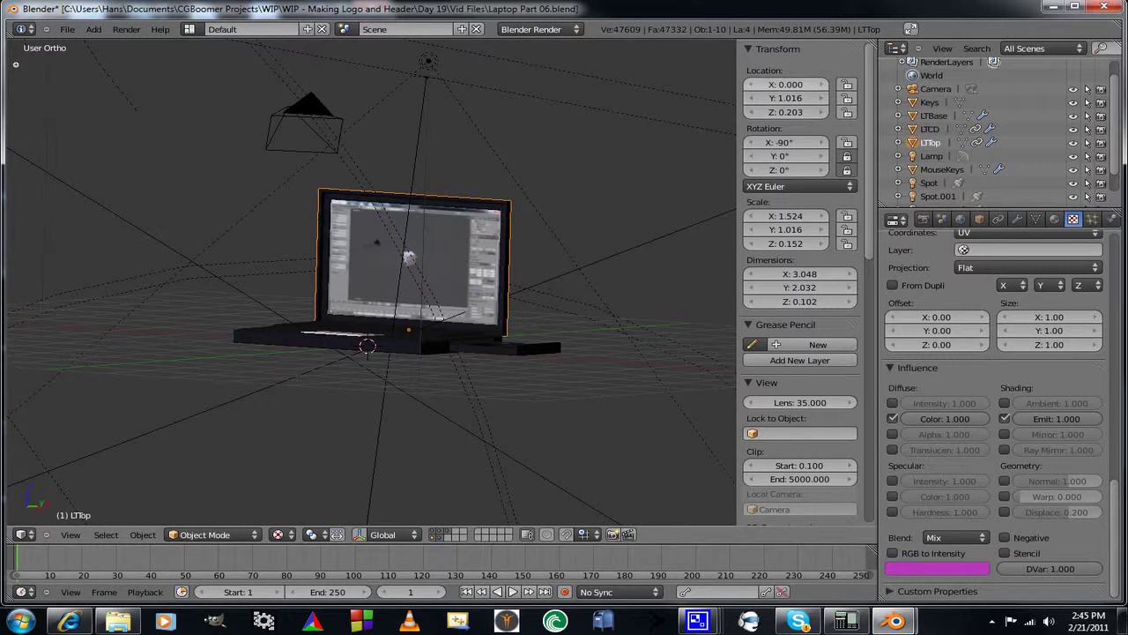
pyautogui.click(785, 142)
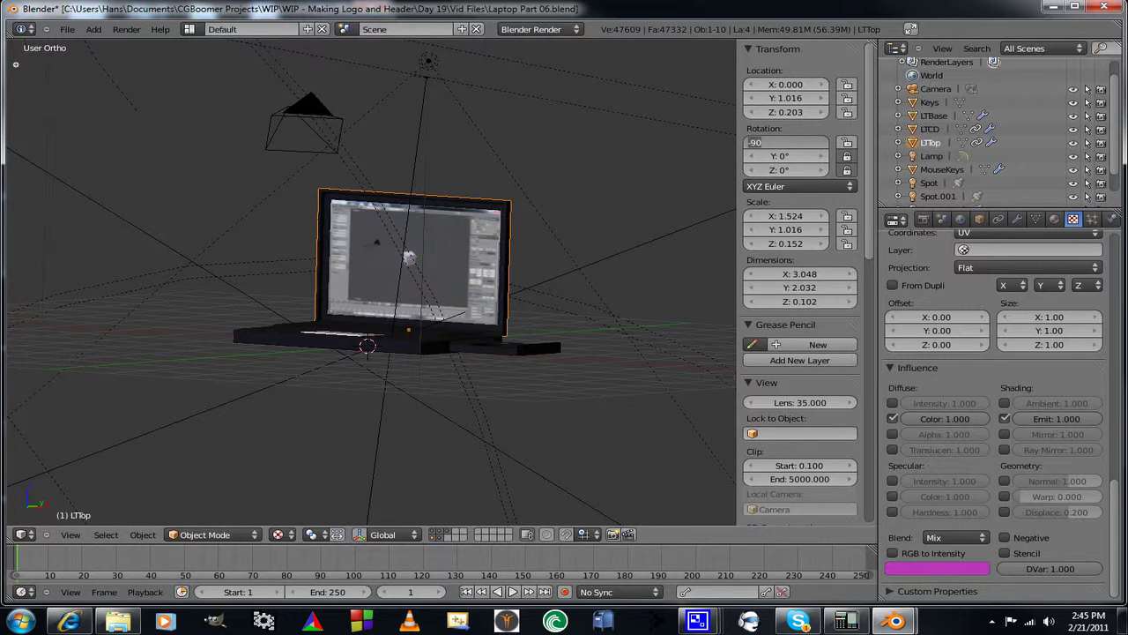
pyautogui.press('BackSpace')
pyautogui.write('-110')
pyautogui.press('Return')
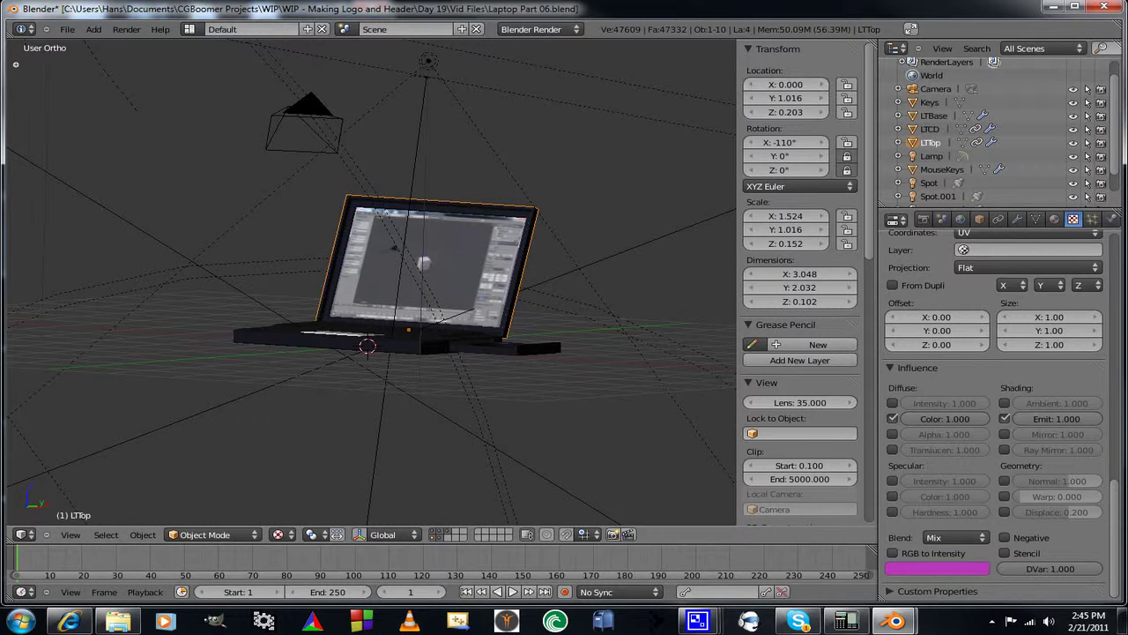
# Examine the tilted display, the keyboard and the touchpad area from several angles and at close range
pyautogui.moveTo(370, 290); pyautogui.dragTo(371, 325, button='middle')
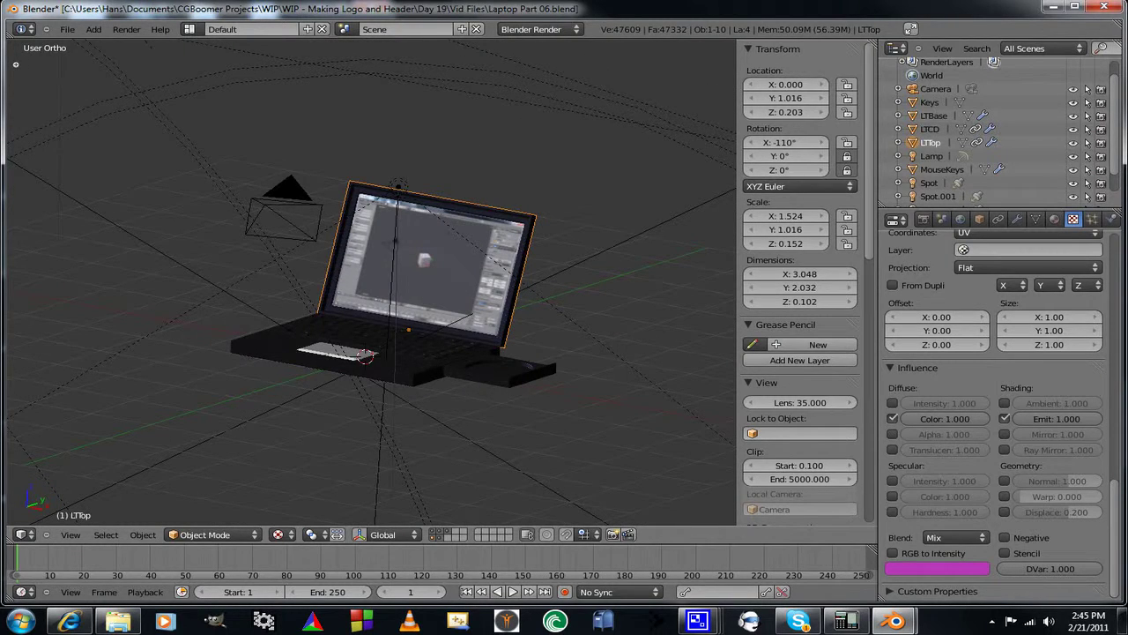
pyautogui.moveTo(406, 282); pyautogui.dragTo(432, 256, button='middle')
pyautogui.moveTo(397, 291); pyautogui.dragTo(419, 303, button='middle')
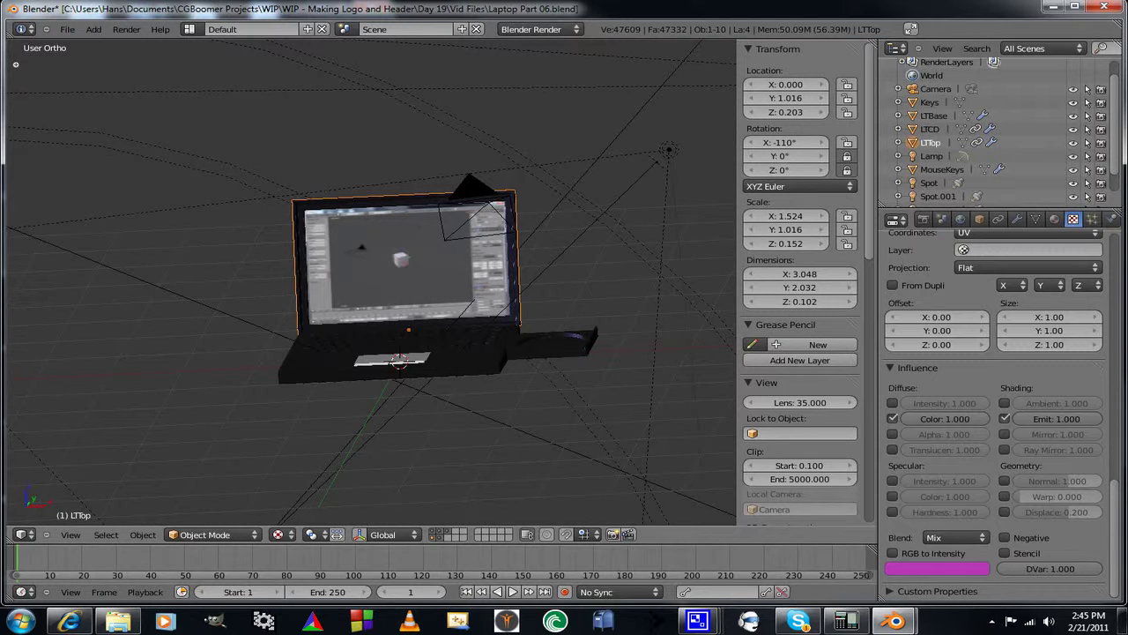
pyautogui.moveTo(418, 302); pyautogui.dragTo(419, 278, button='middle')
pyautogui.moveTo(393, 238); pyautogui.dragTo(392, 231, button='middle')
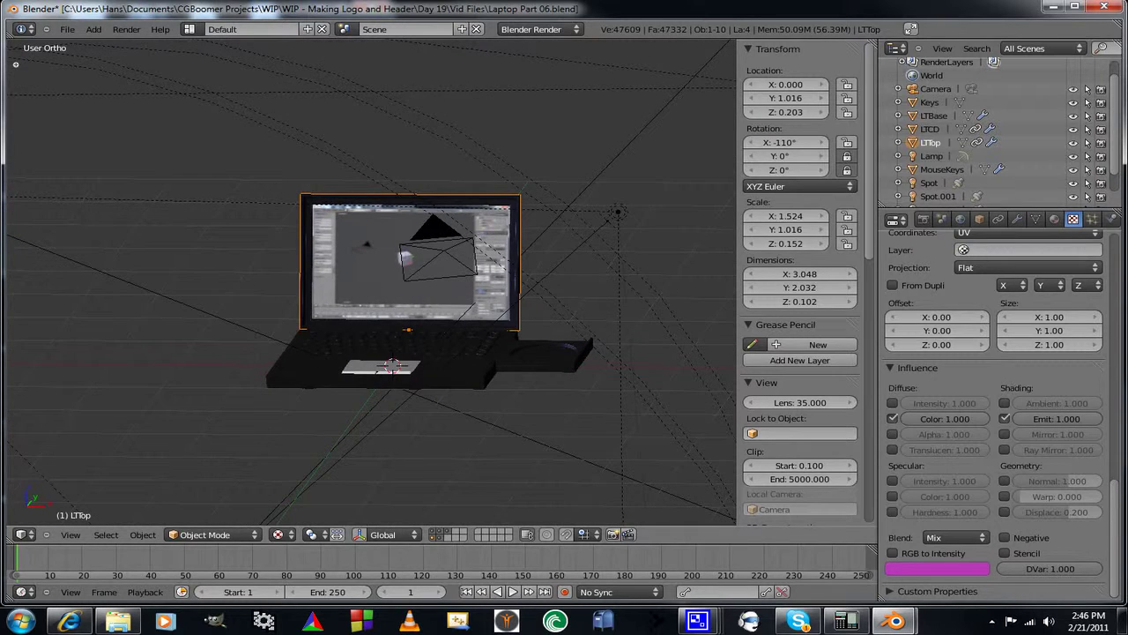
pyautogui.scroll(4, 372, 283)
pyautogui.keyDown('shift'); pyautogui.moveTo(405, 397); pyautogui.dragTo(344, 366, button='middle'); pyautogui.keyUp('shift')
pyautogui.keyDown('shift'); pyautogui.moveTo(388, 201); pyautogui.dragTo(405, 132, button='middle'); pyautogui.keyUp('shift')
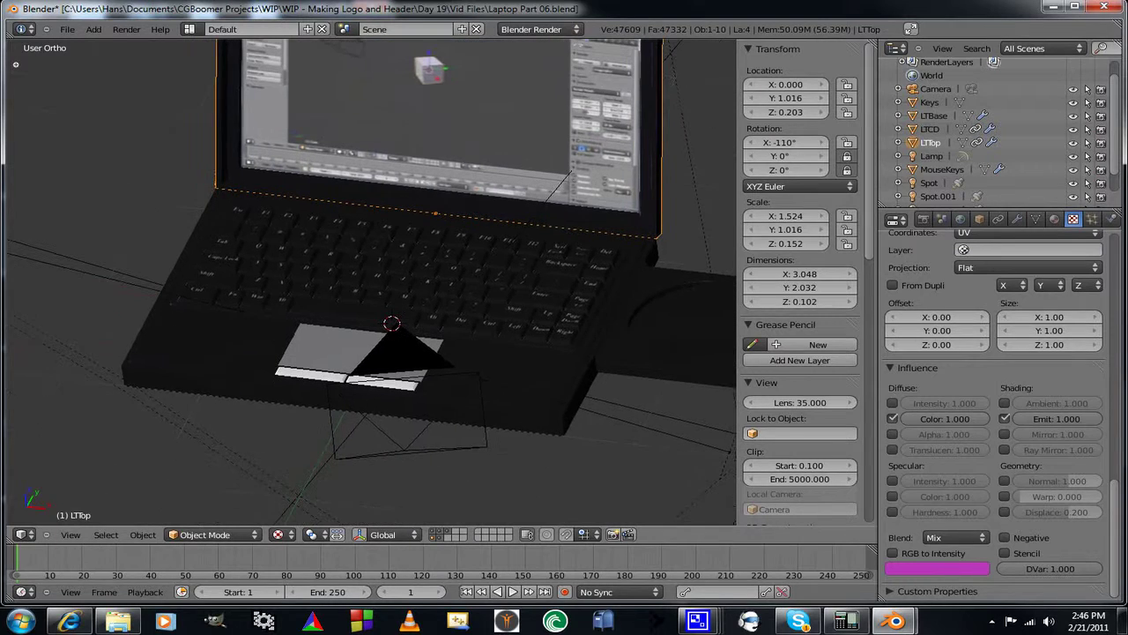
pyautogui.moveTo(379, 282); pyautogui.dragTo(433, 285, button='middle')
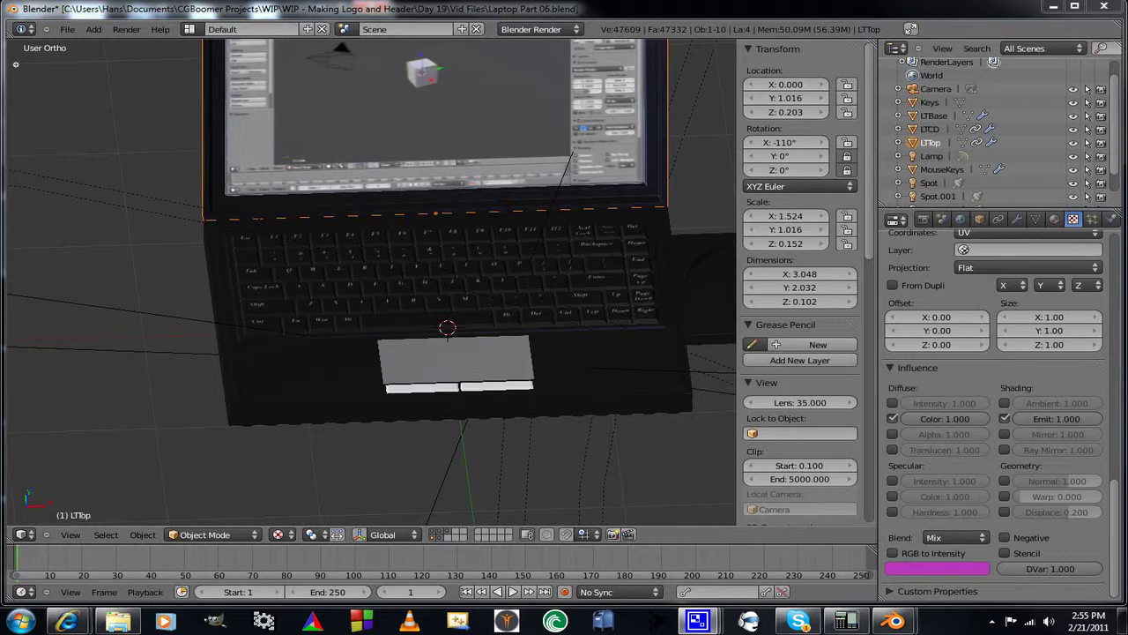
pyautogui.moveTo(379, 282)
pyautogui.mouseDown(button='middle')
pyautogui.moveTo(328, 279)
pyautogui.moveTo(367, 285)
pyautogui.mouseUp(button='middle')
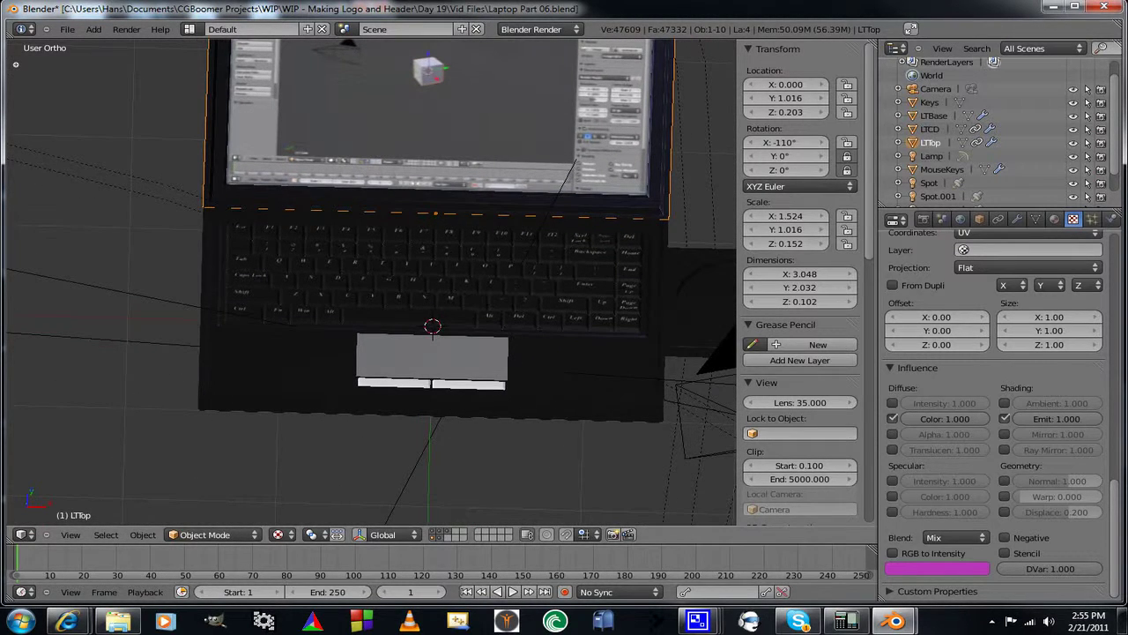
pyautogui.moveTo(367, 285); pyautogui.dragTo(358, 286, button='middle')
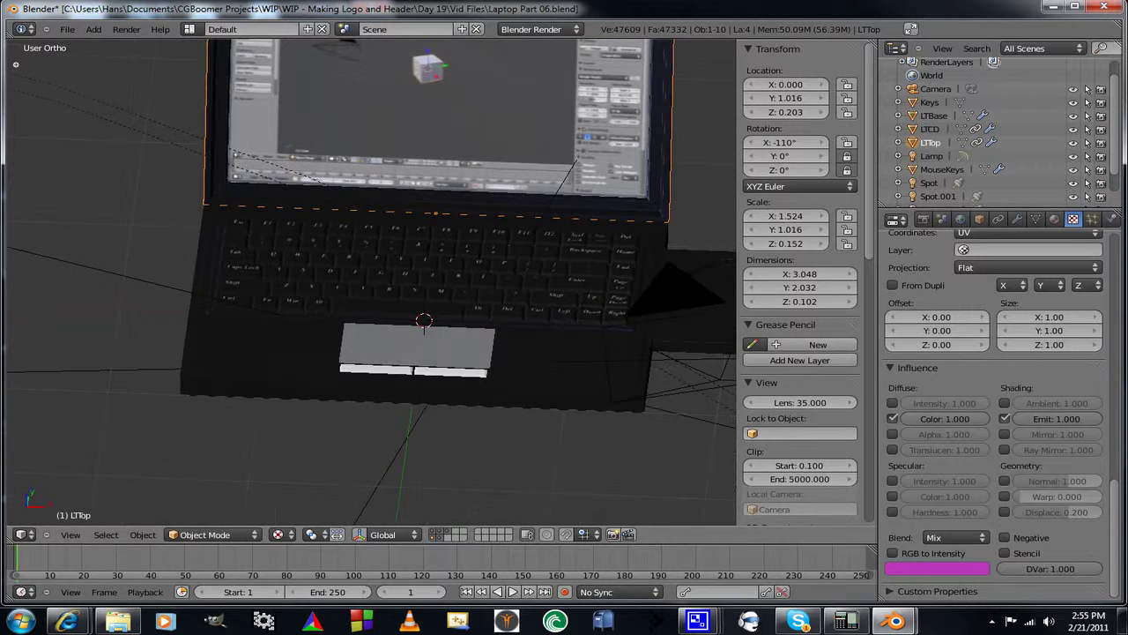
pyautogui.scroll(1, 358, 286)
pyautogui.scroll(2, 371, 282)
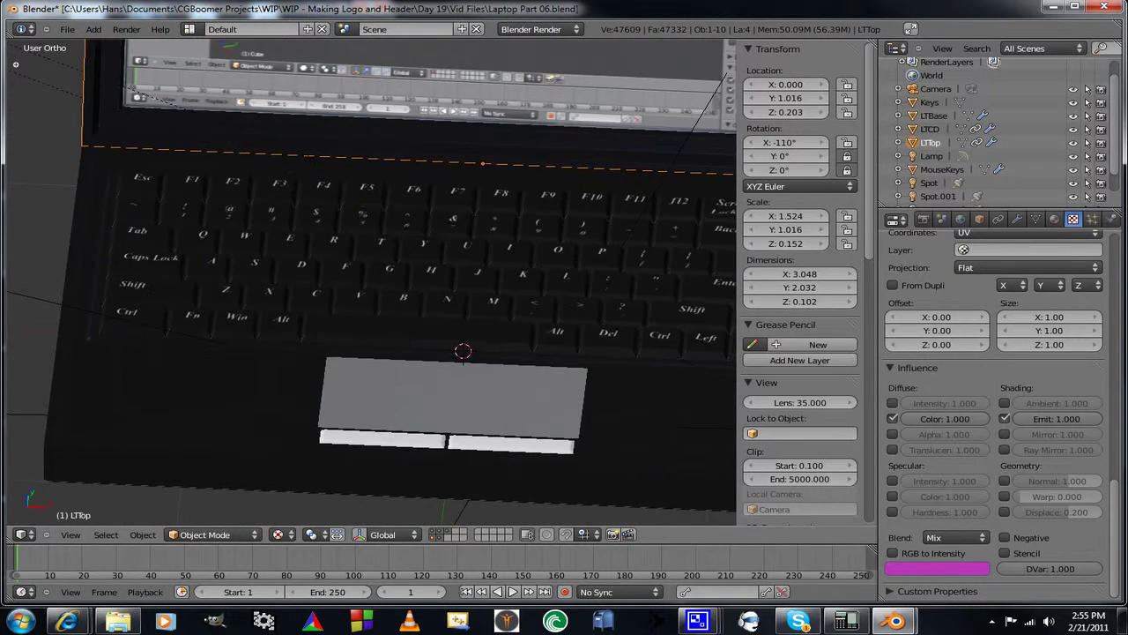
pyautogui.scroll(-3, 371, 282)
pyautogui.moveTo(423, 255); pyautogui.dragTo(414, 248, button='middle')
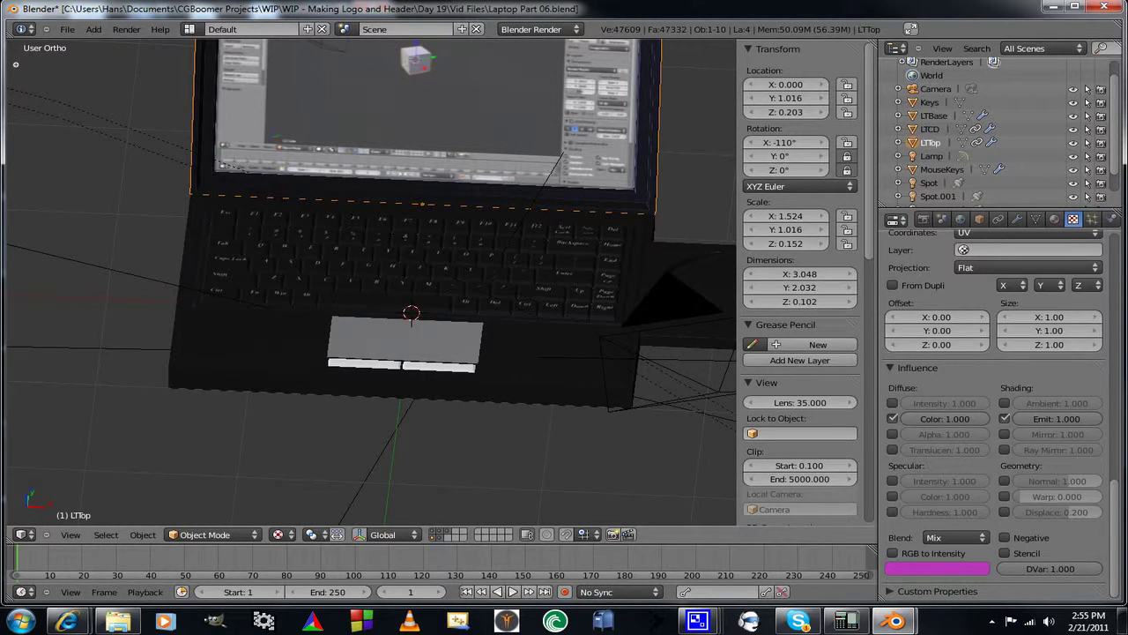
# Select LTBase and append the rough crome material from Materials Library.blend
pyautogui.rightClick(520, 351)
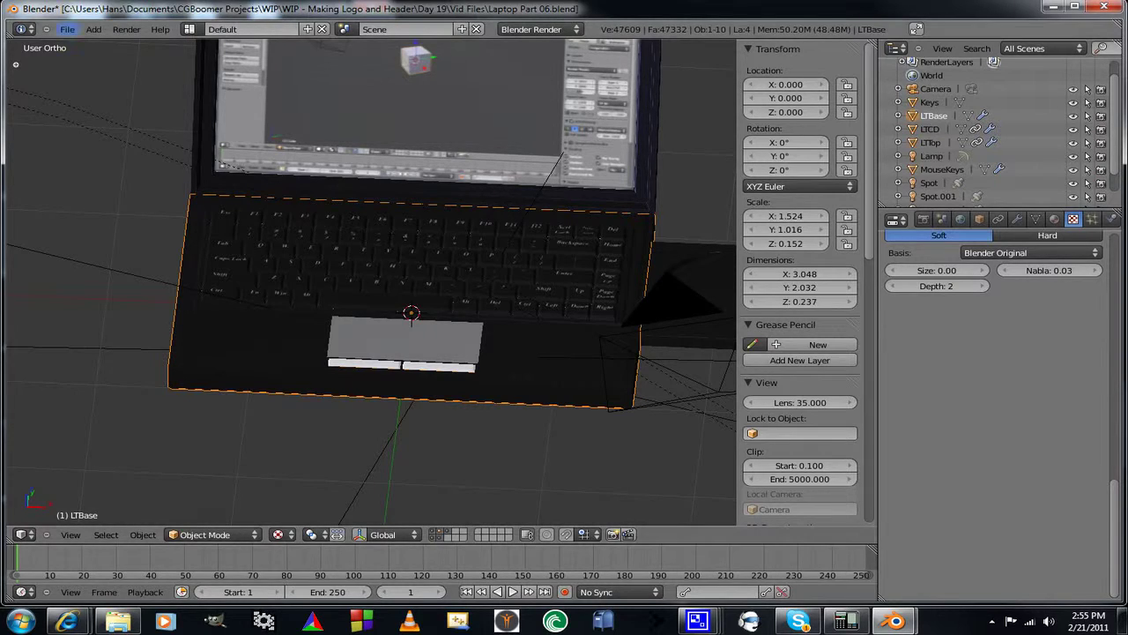
pyautogui.click(67, 29)
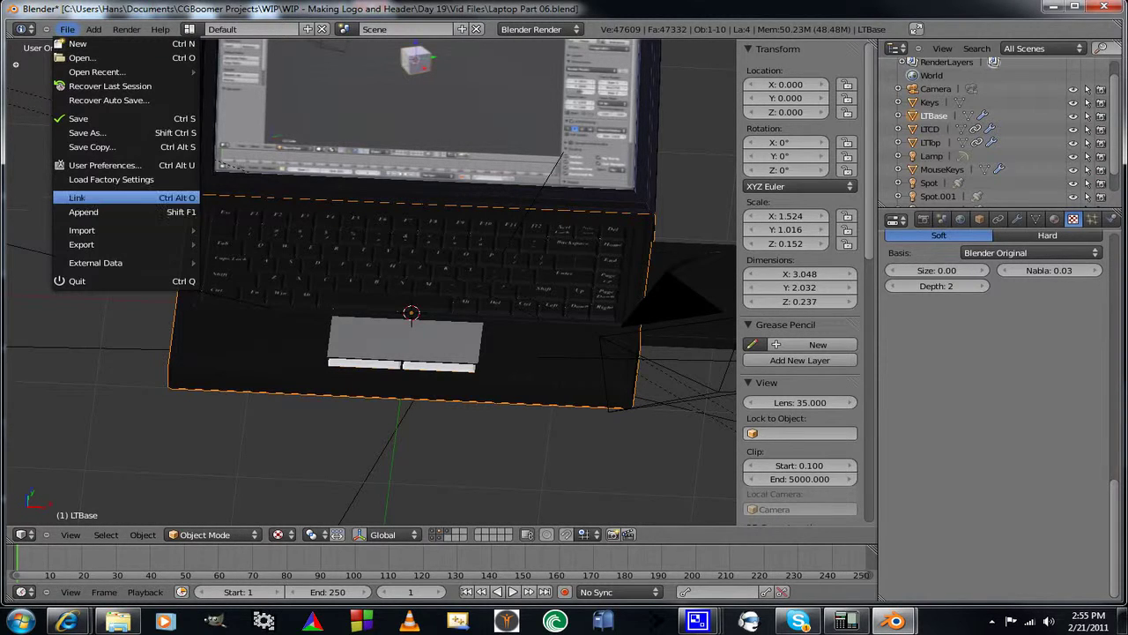
pyautogui.click(84, 211)
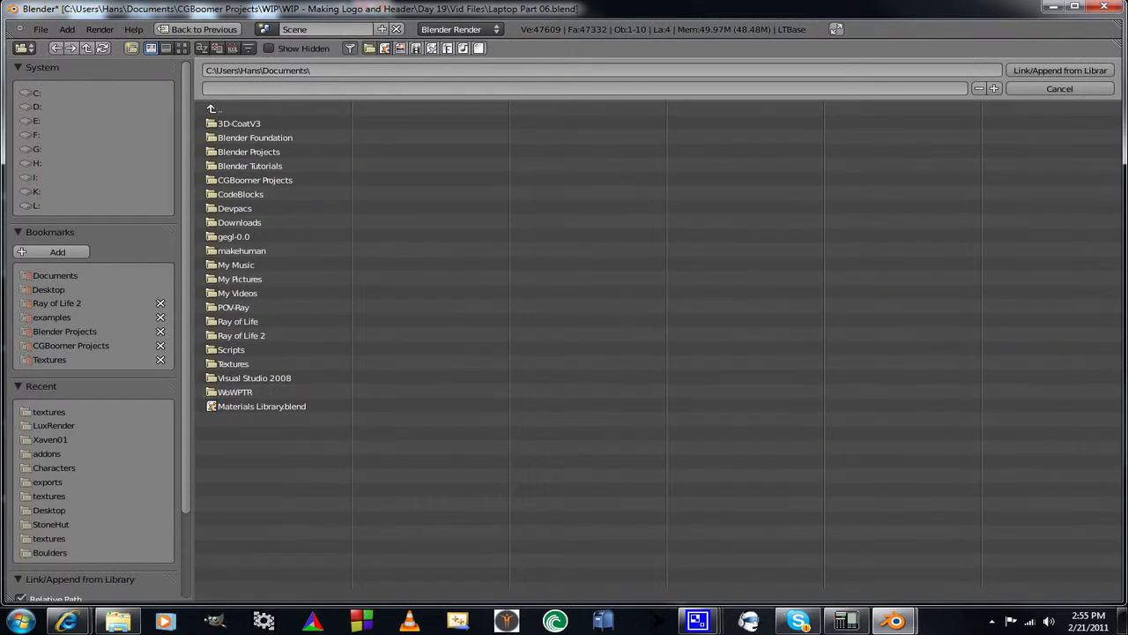
pyautogui.click(262, 406)
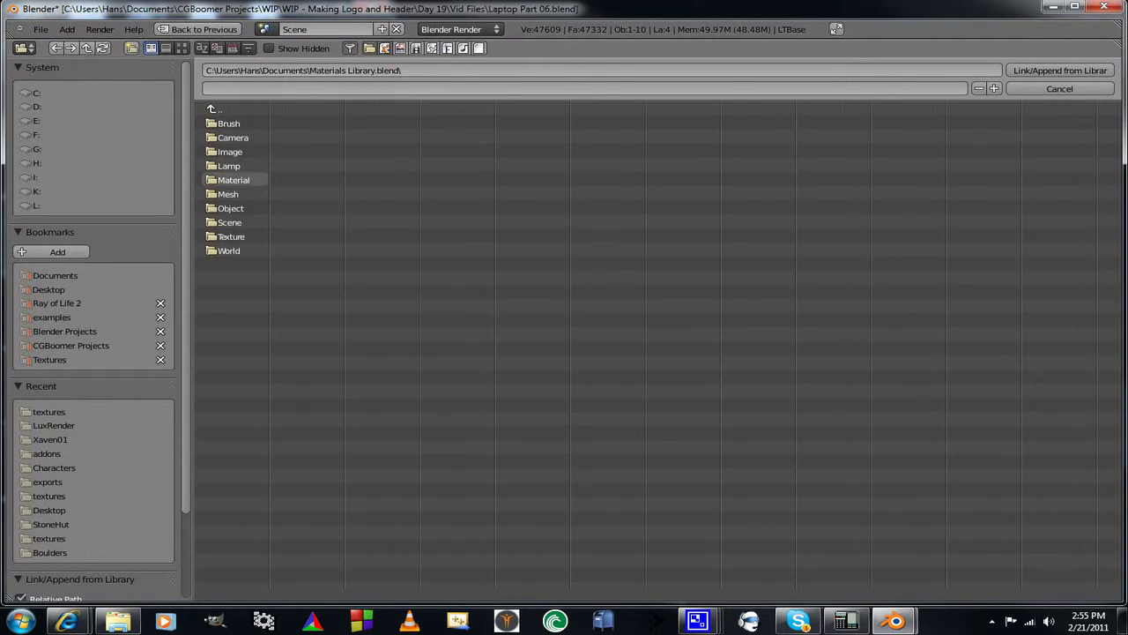
pyautogui.click(234, 180)
pyautogui.click(242, 138)
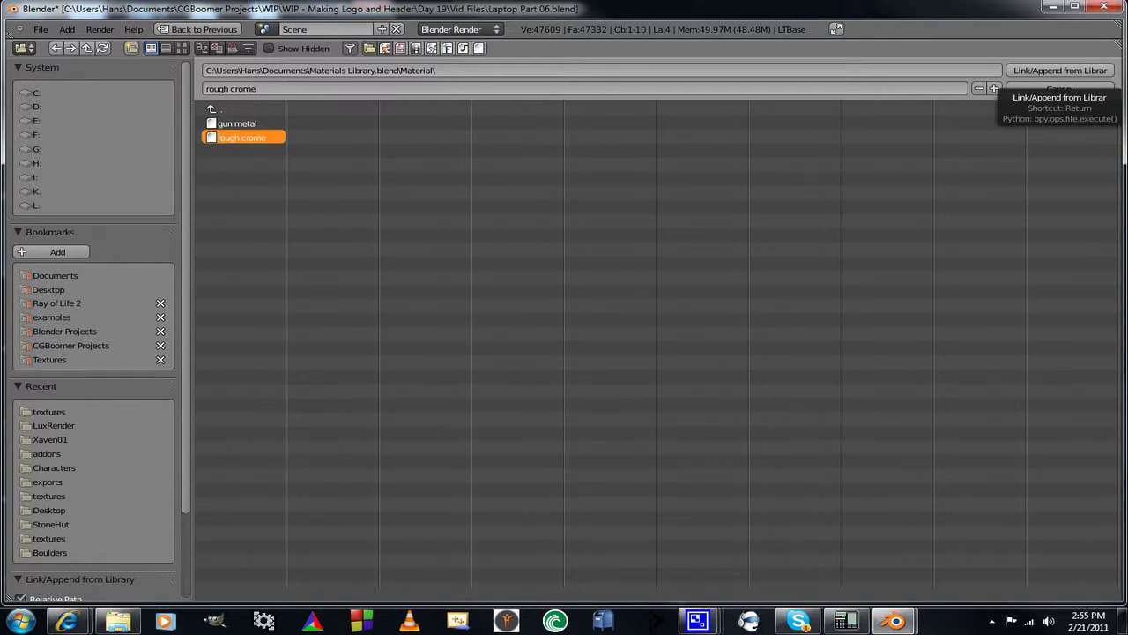
pyautogui.click(1061, 71)
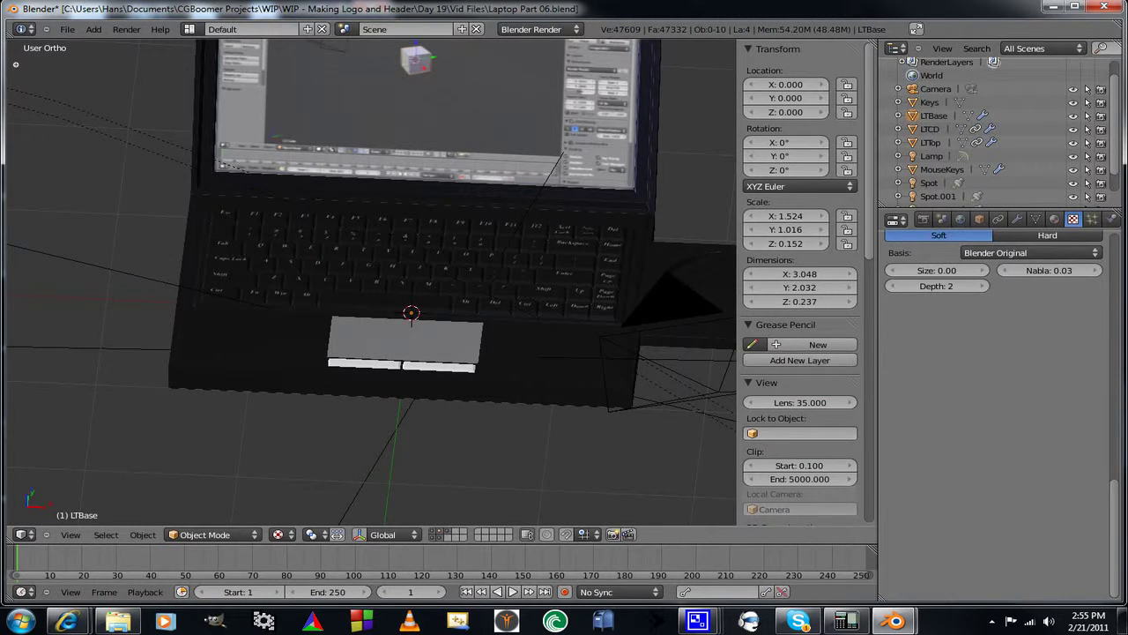
# Assign the rough crome material to the MouseKeys object below the touchpad
pyautogui.moveTo(415, 308); pyautogui.dragTo(395, 327, button='middle')
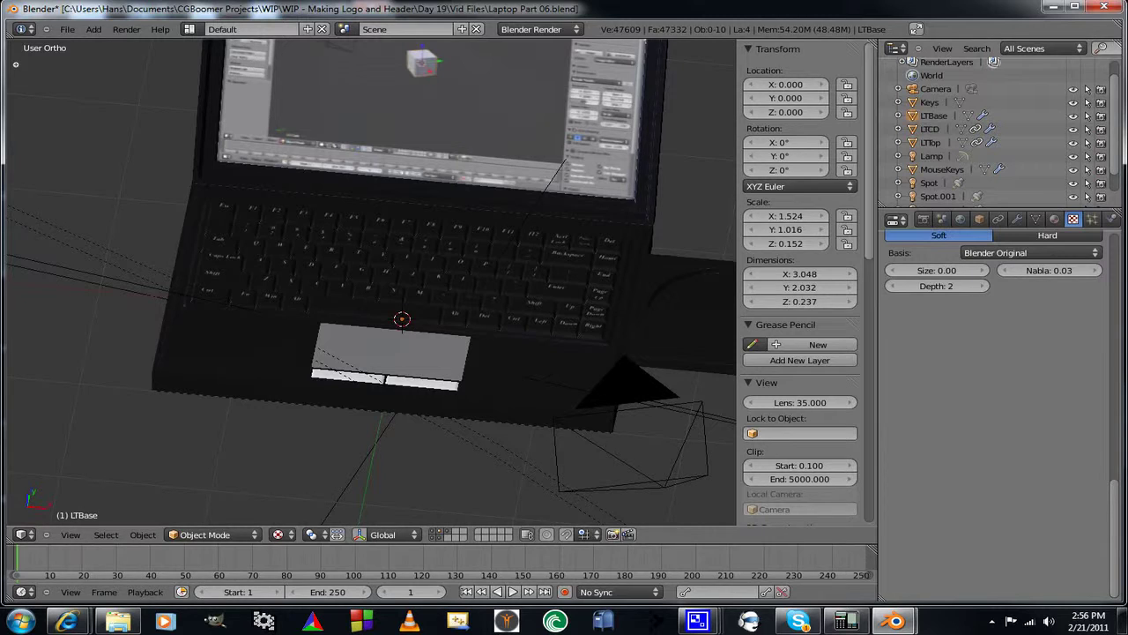
pyautogui.rightClick(386, 379)
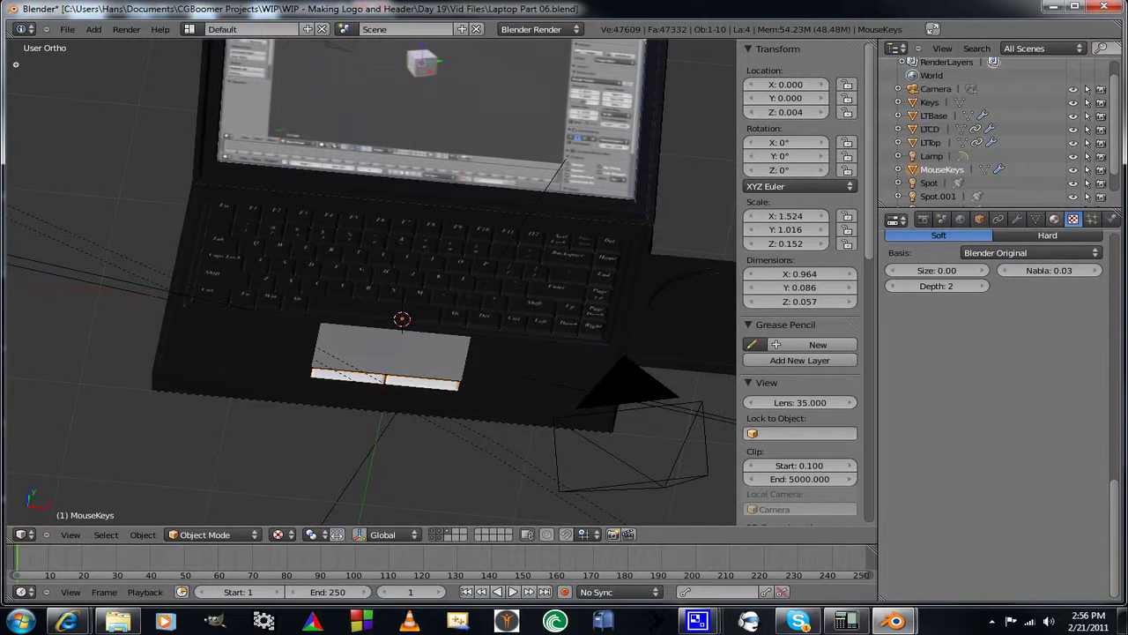
pyautogui.click(1054, 218)
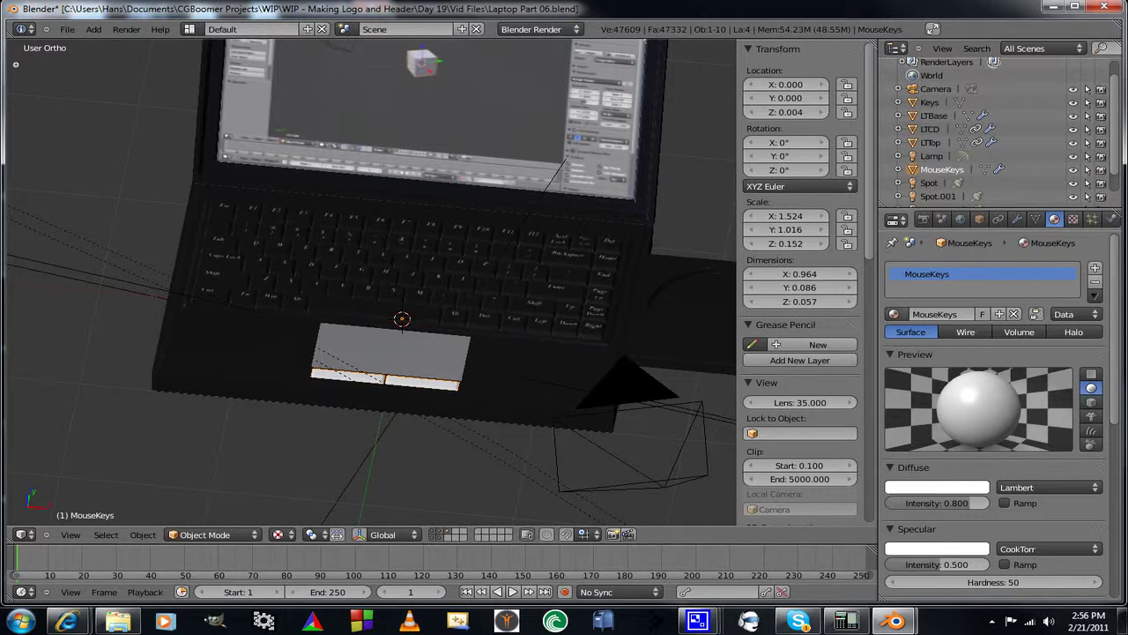
pyautogui.click(895, 313)
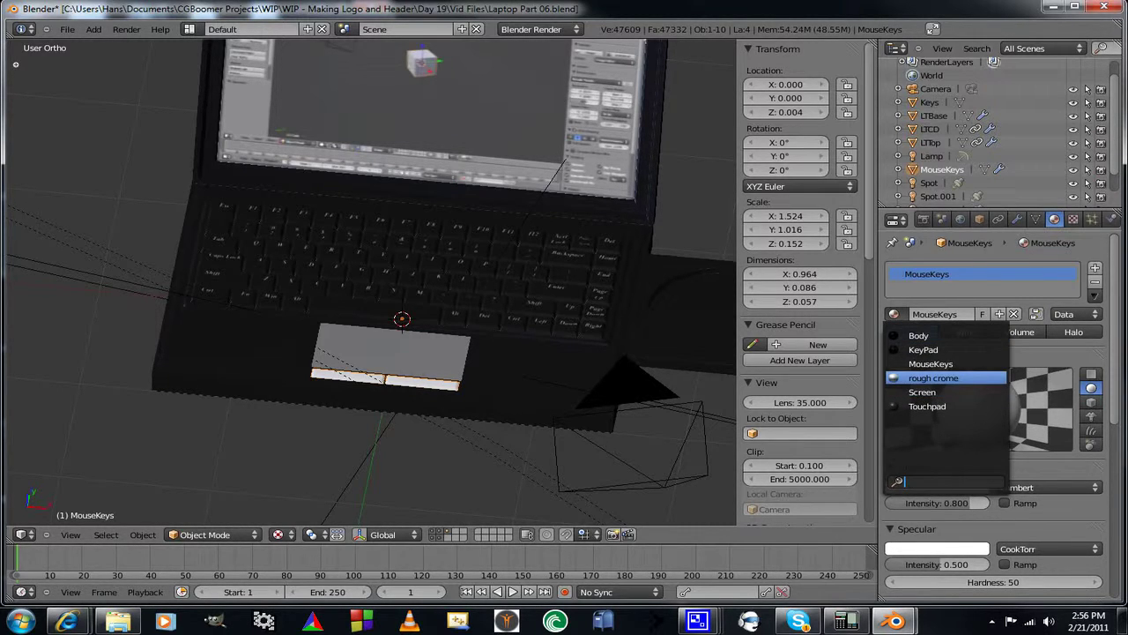
pyautogui.click(933, 377)
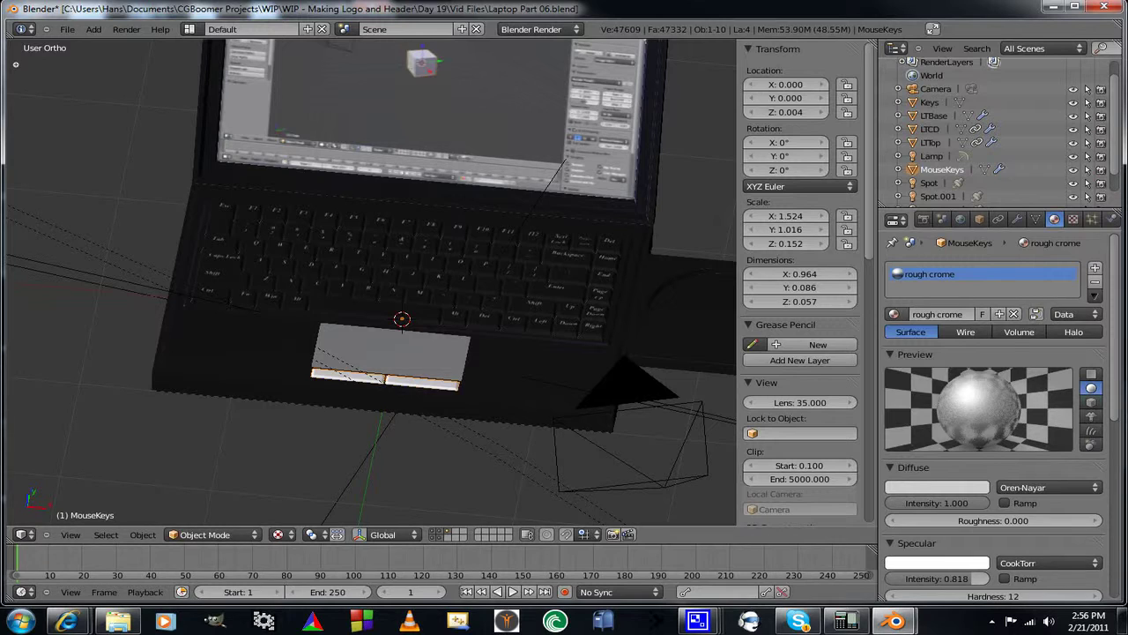
# Switch the MouseKeys object back to its MouseKeys material, and unlink that material from its slot
pyautogui.click(894, 313)
pyautogui.click(931, 363)
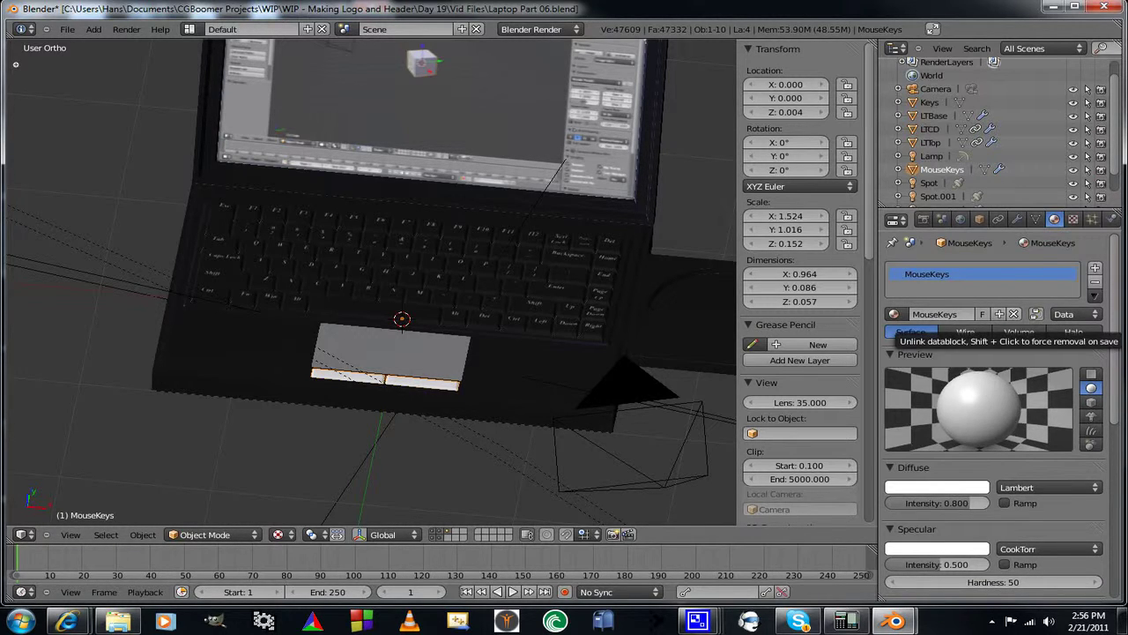
pyautogui.click(1014, 314)
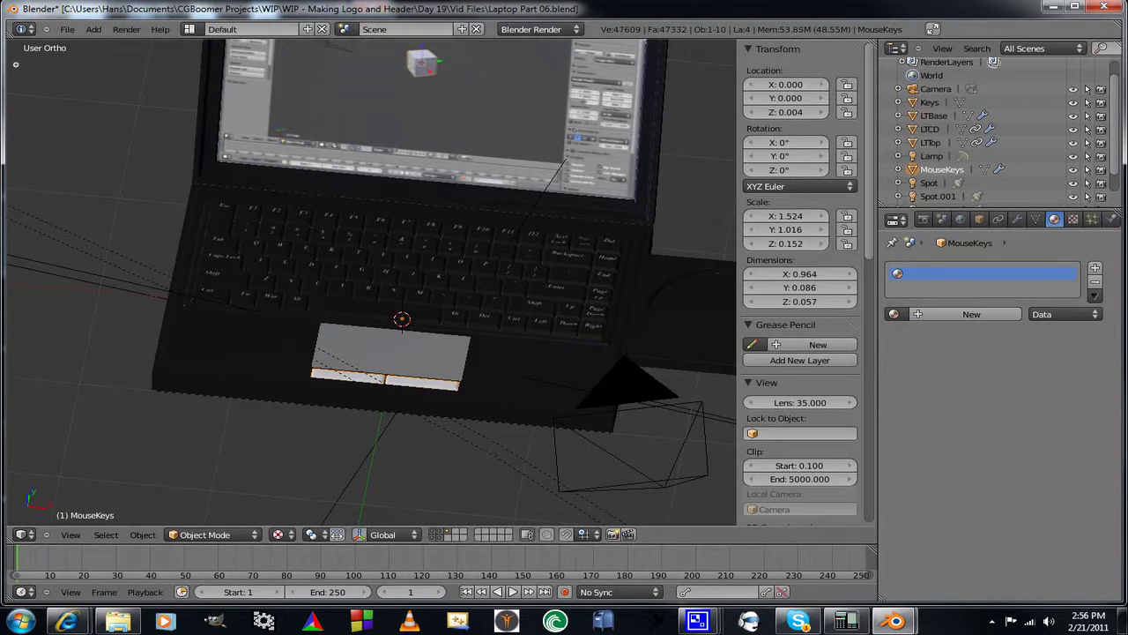
# Save the file and reopen Laptop Part 06.blend from the recent files
pyautogui.click(67, 29)
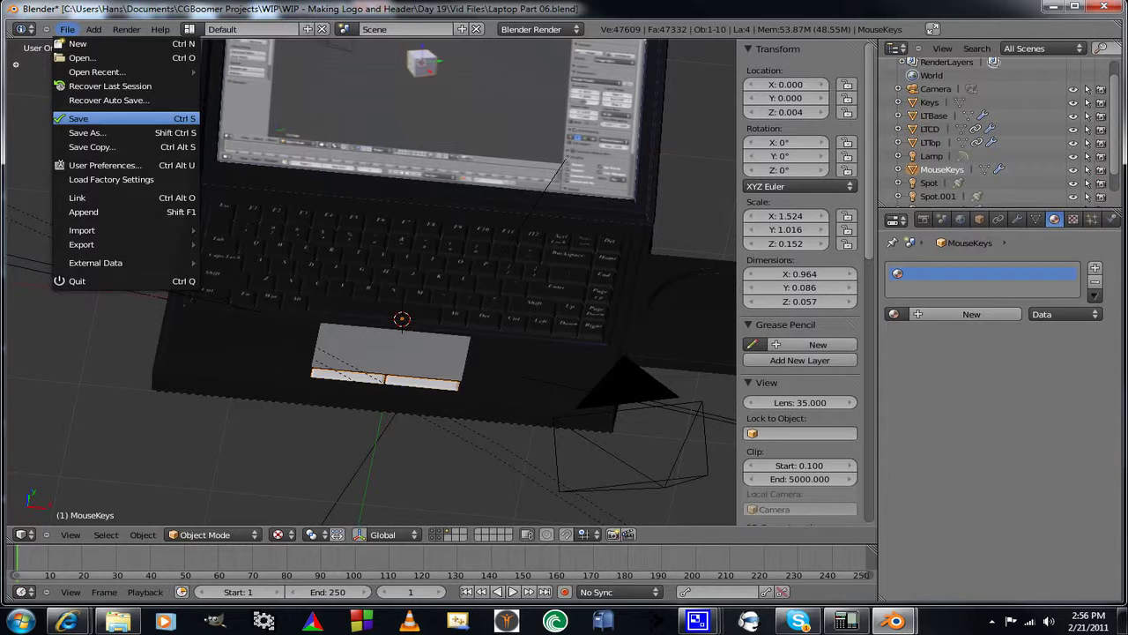
pyautogui.click(78, 118)
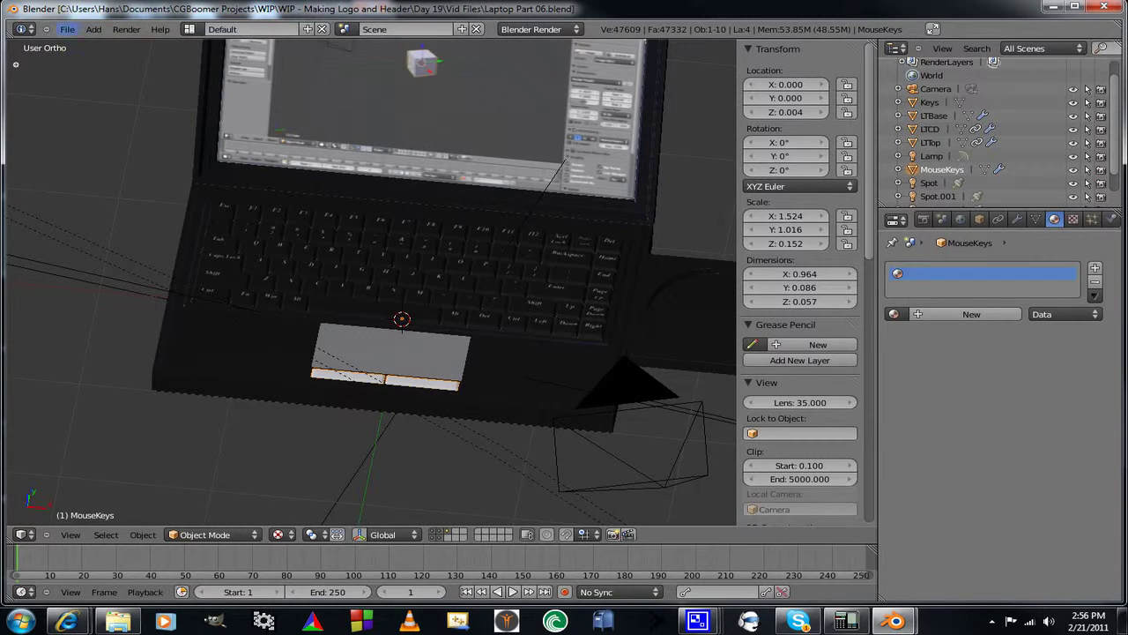
pyautogui.click(67, 29)
pyautogui.moveTo(95, 72)
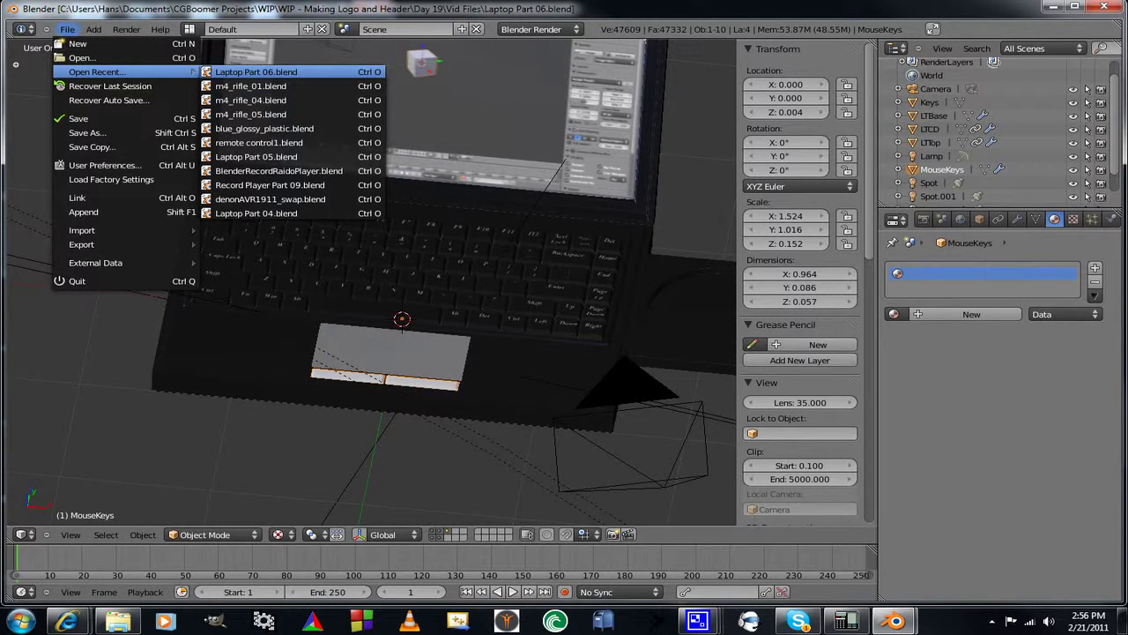
pyautogui.click(256, 71)
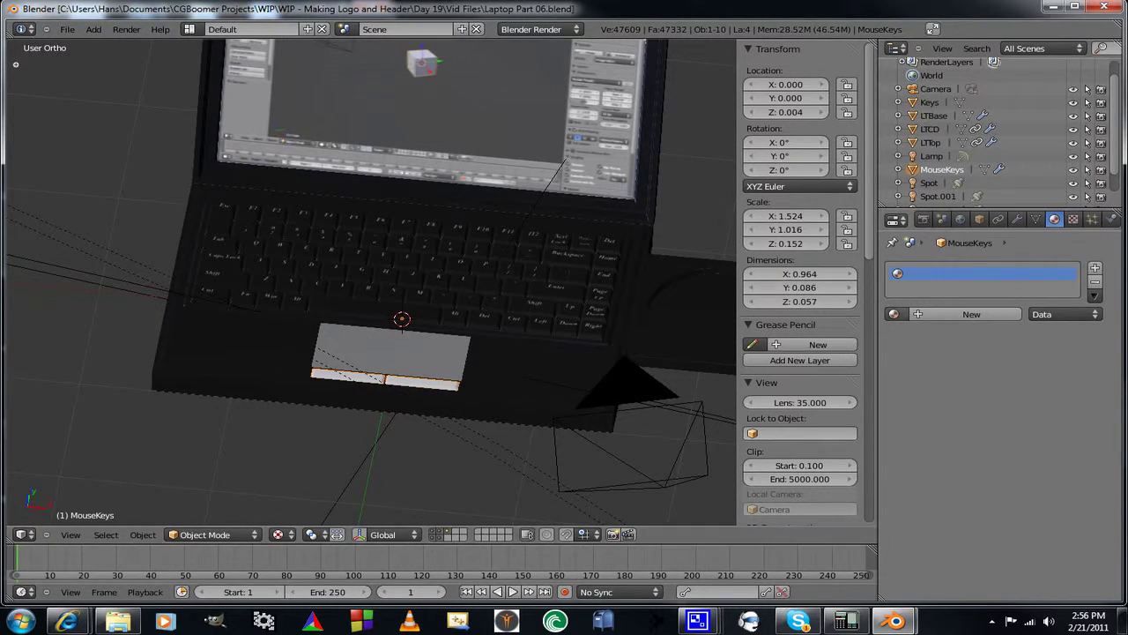
# Append the rough crome material from Materials Library.blend into the laptop file
pyautogui.click(894, 314)
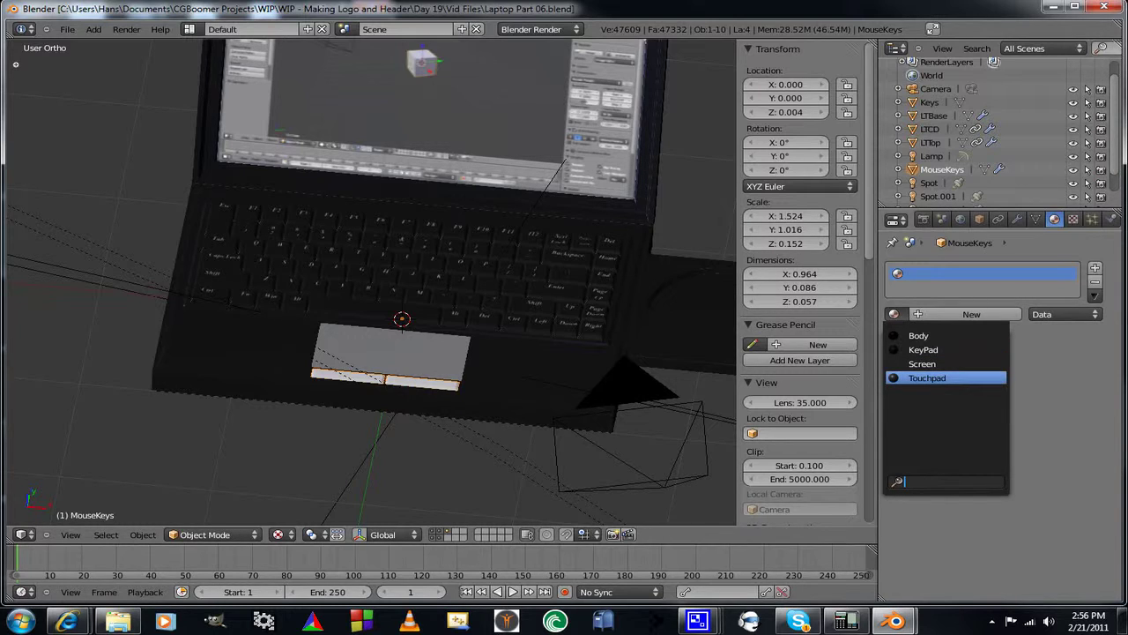
pyautogui.press('Escape')
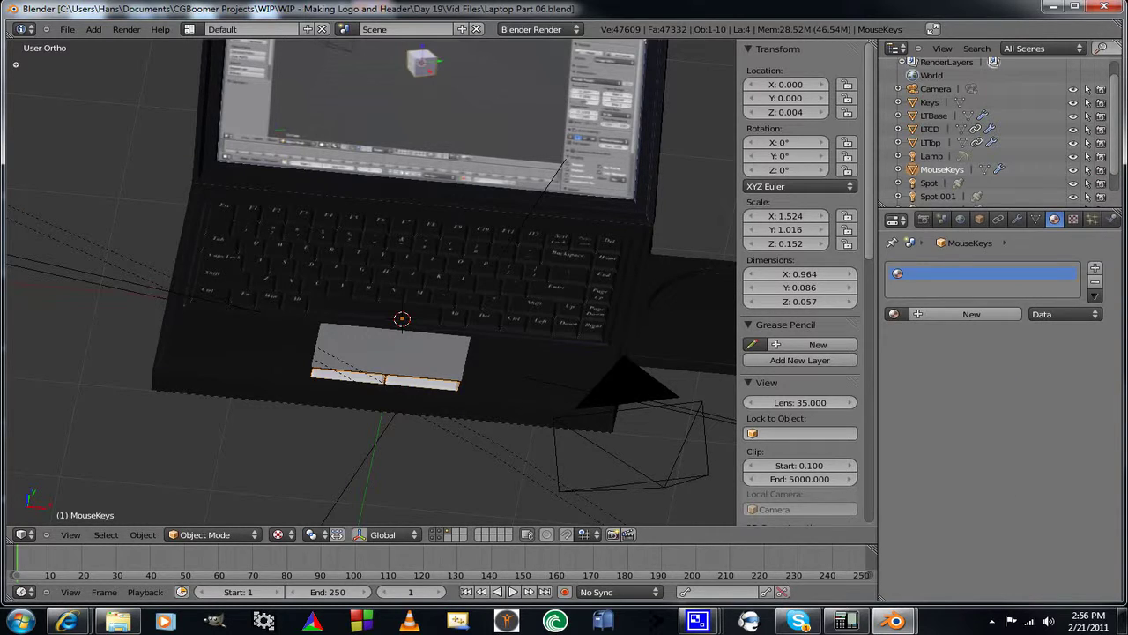
pyautogui.click(67, 29)
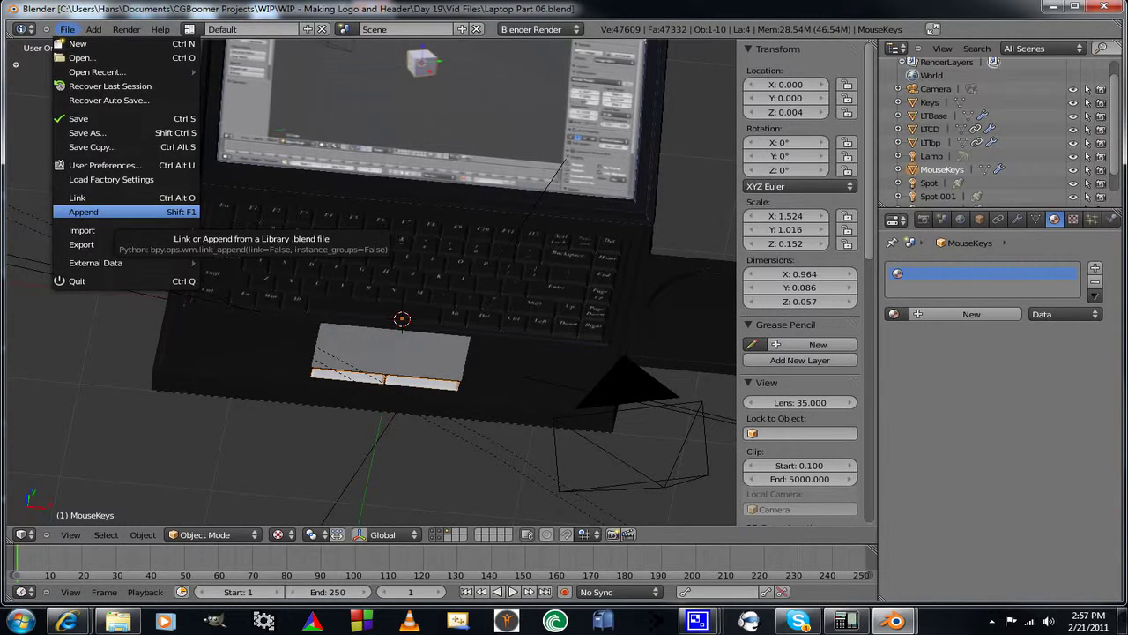
pyautogui.click(84, 212)
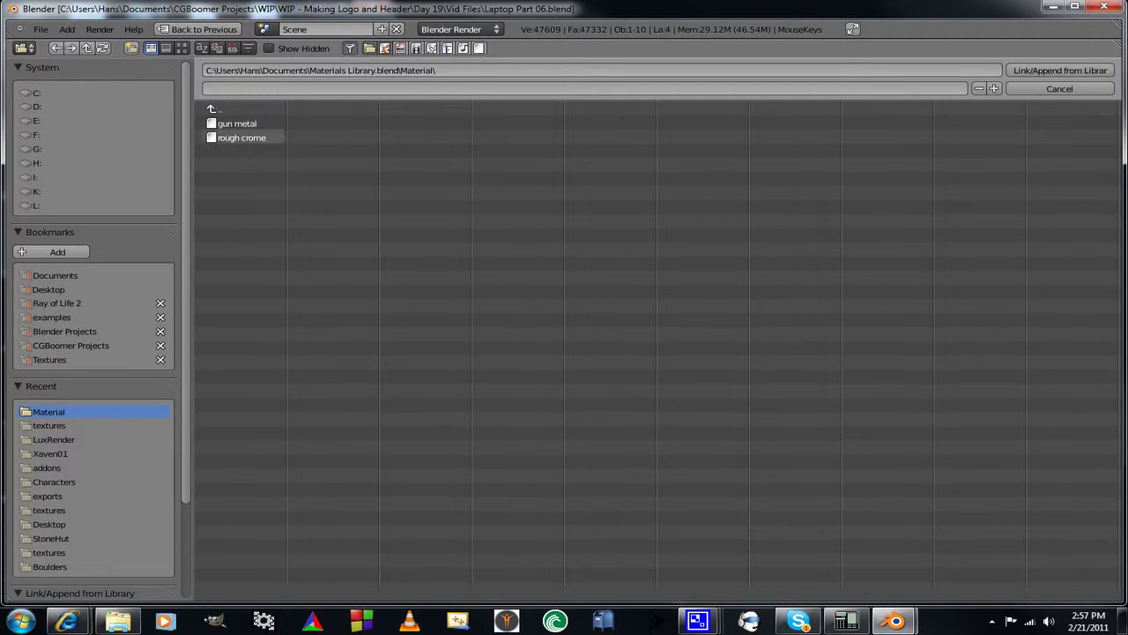
pyautogui.click(242, 137)
pyautogui.click(1060, 70)
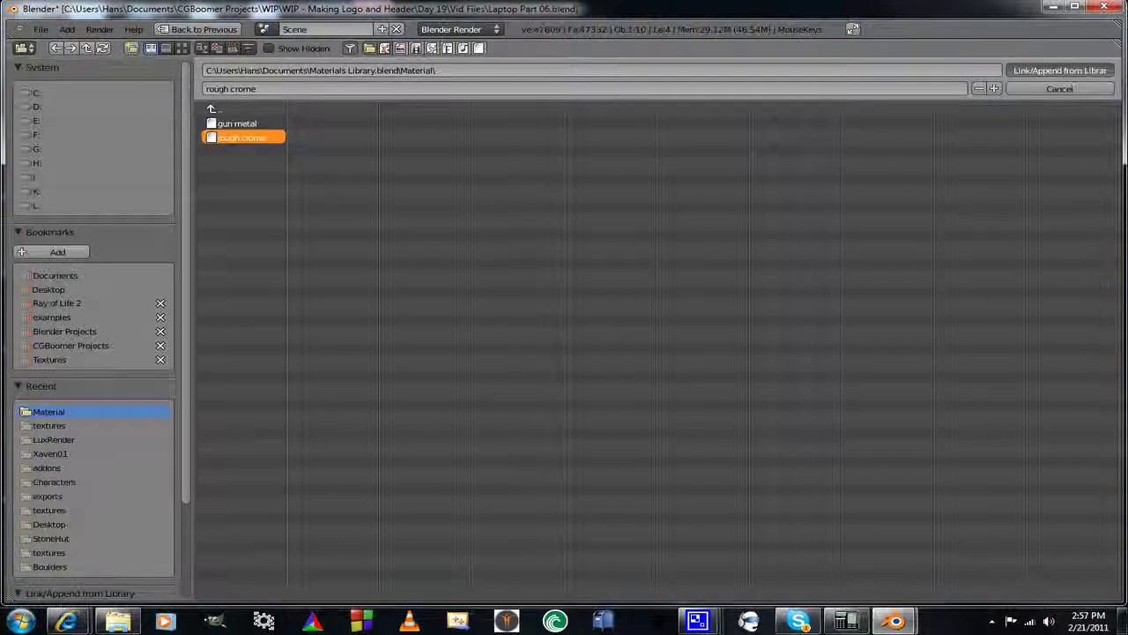
# Assign the rough crome material to the MouseKeys object and rename the material MouseKeys
pyautogui.click(894, 314)
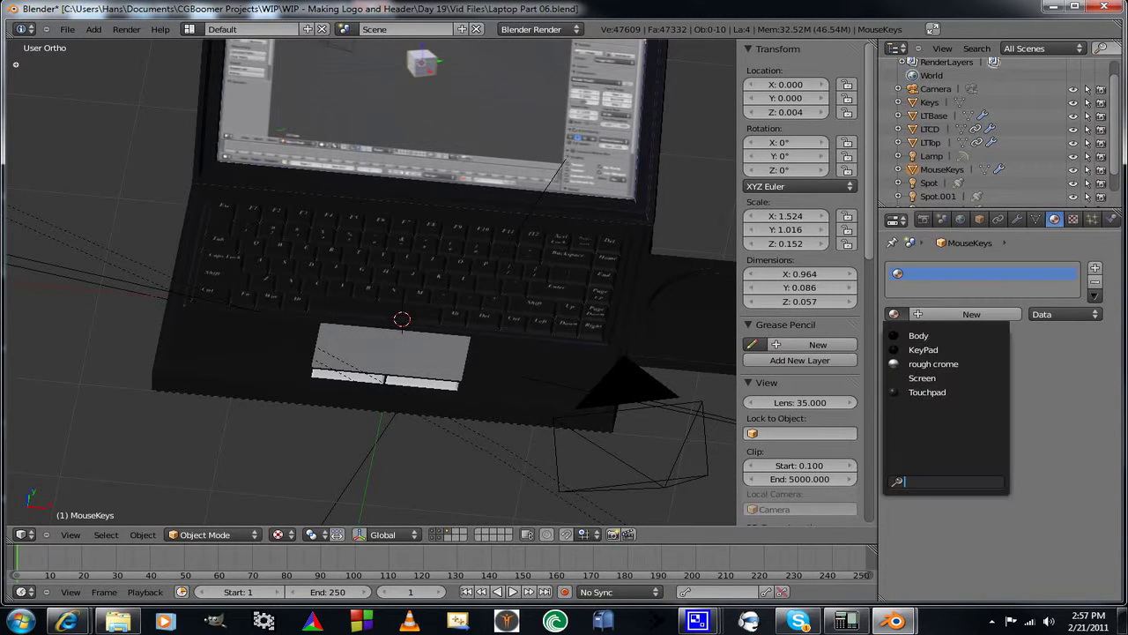
pyautogui.click(941, 362)
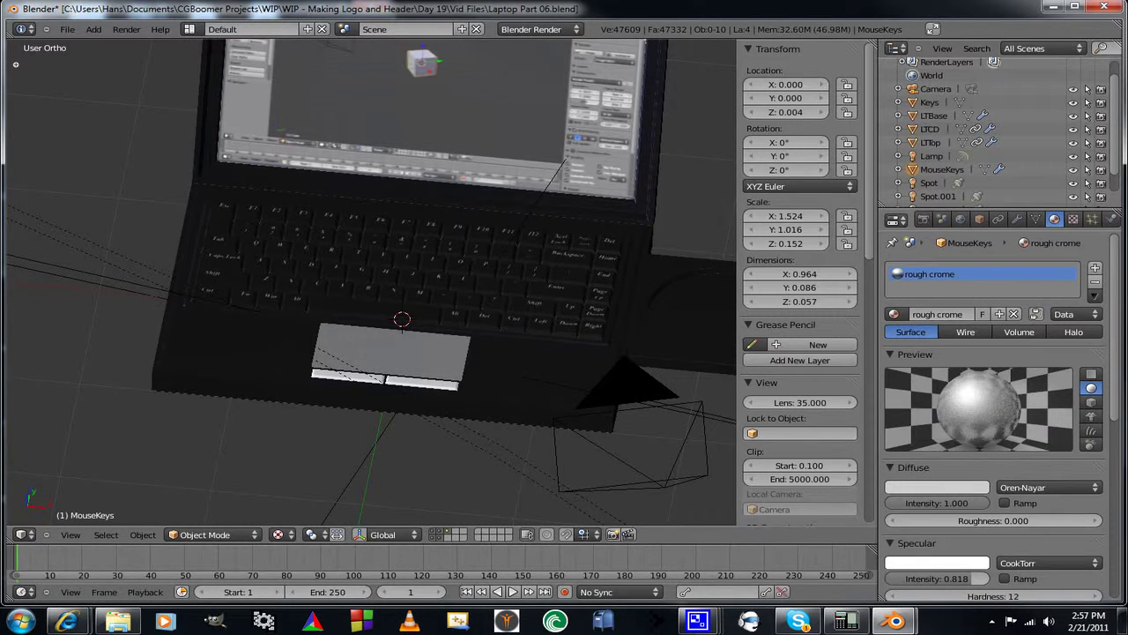
pyautogui.click(941, 314)
pyautogui.write('MouseKeys')
pyautogui.press('Return')
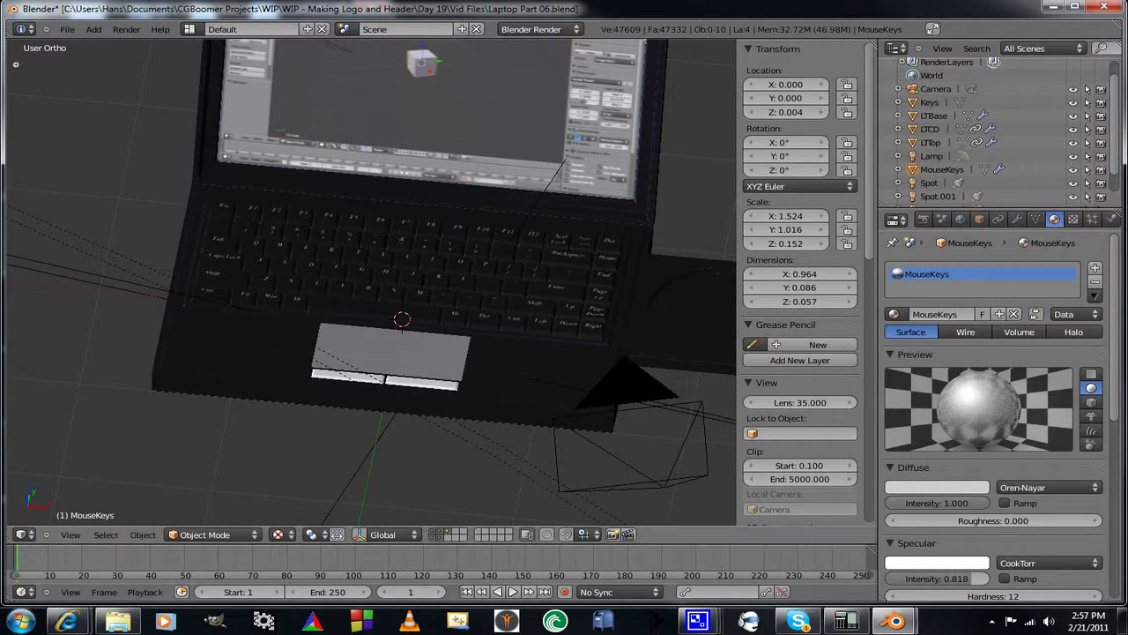
# Examine the MouseKeys material's shading and mirror options and its Tex.002 clouds texture's mapping and influence settings
pyautogui.moveTo(402, 352)
pyautogui.mouseDown(button='middle')
pyautogui.moveTo(386, 360)
pyautogui.moveTo(379, 338)
pyautogui.moveTo(395, 363)
pyautogui.moveTo(418, 351)
pyautogui.mouseUp(button='middle')
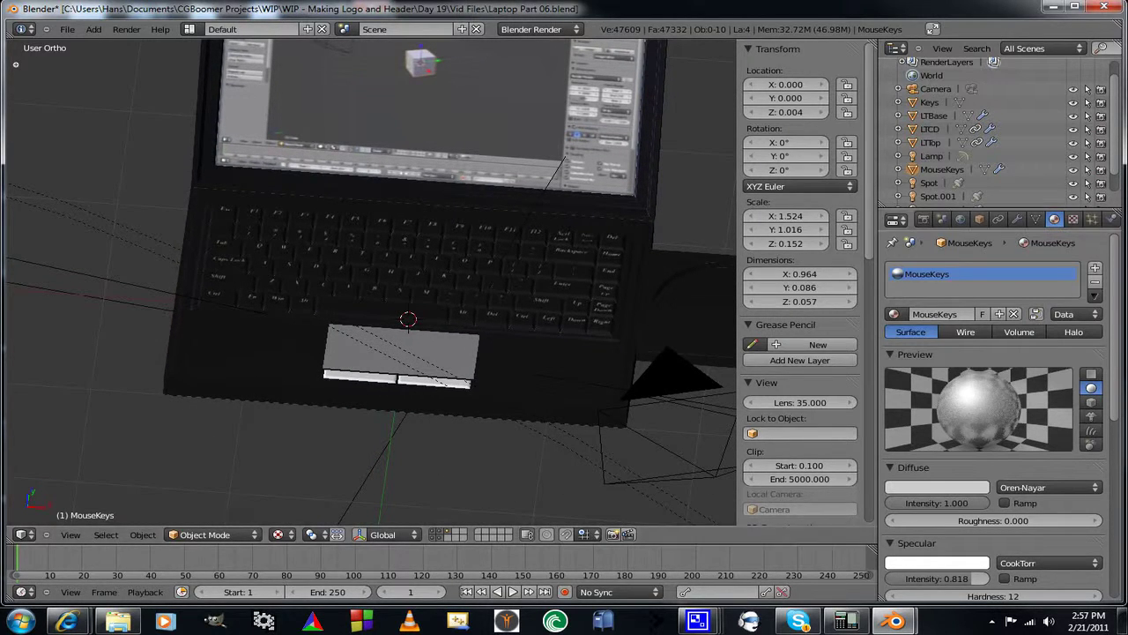
pyautogui.scroll(-5, 994, 414)
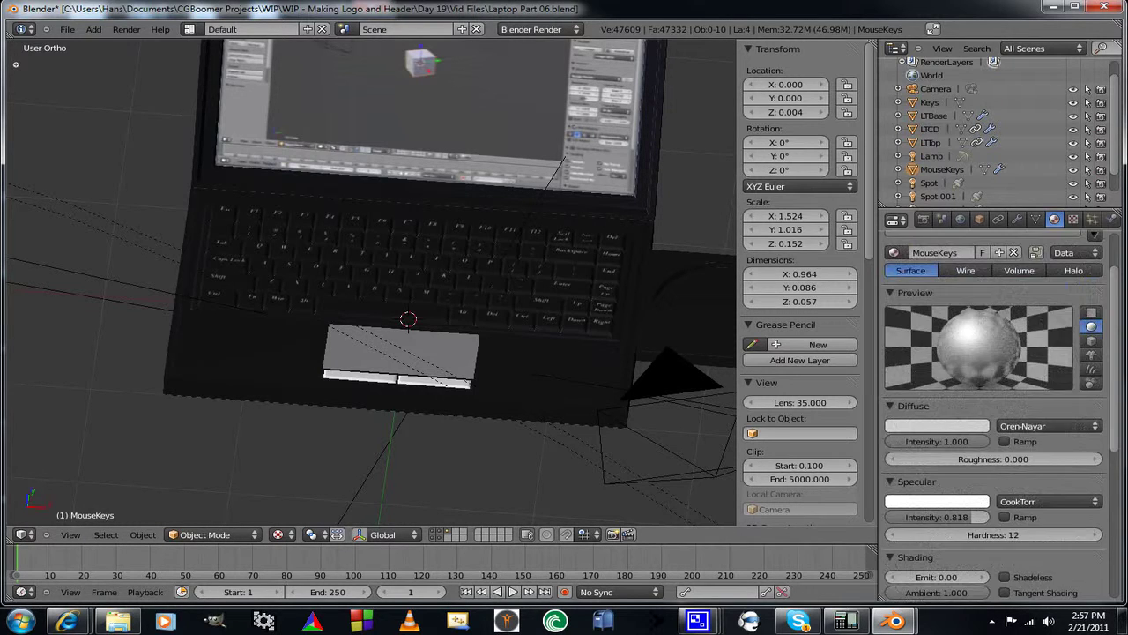
pyautogui.scroll(-4, 994, 414)
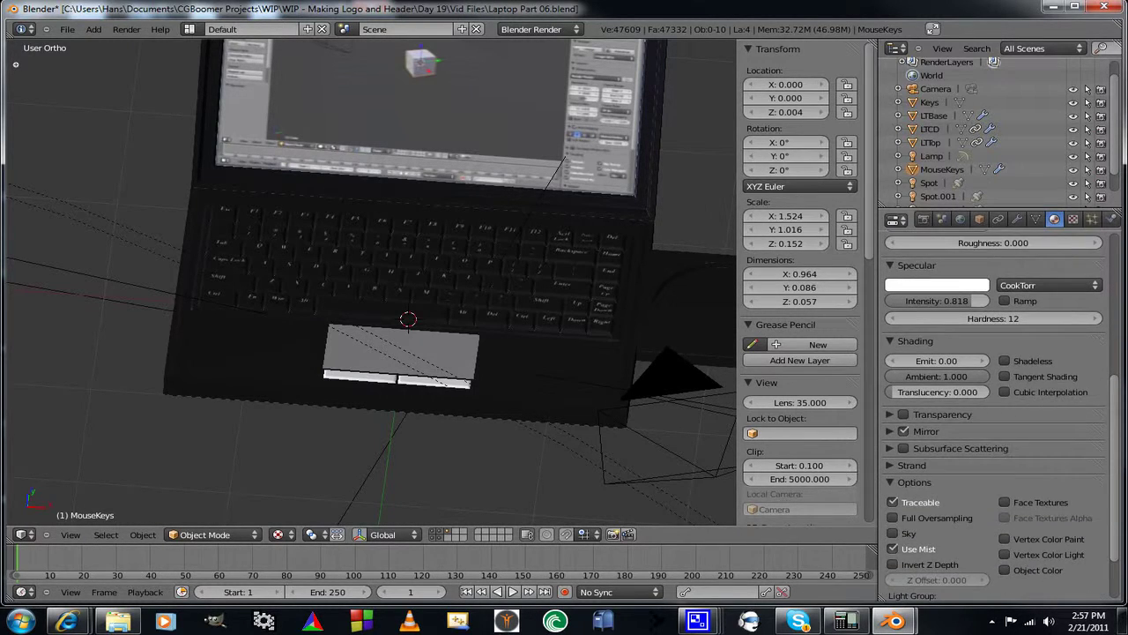
pyautogui.scroll(10, 994, 414)
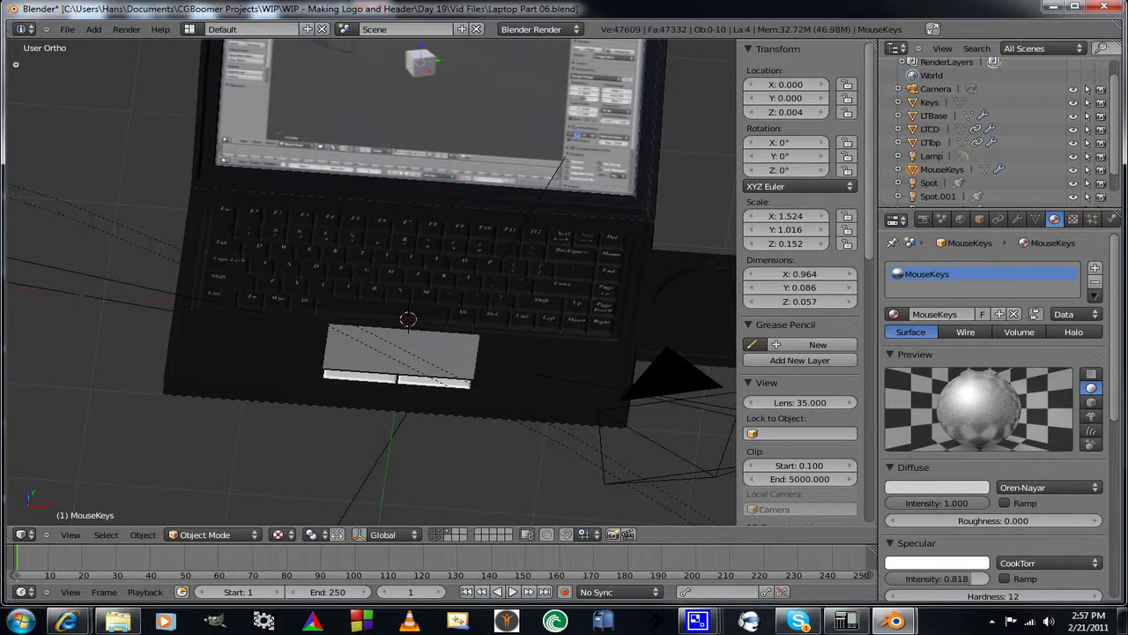
pyautogui.click(1073, 219)
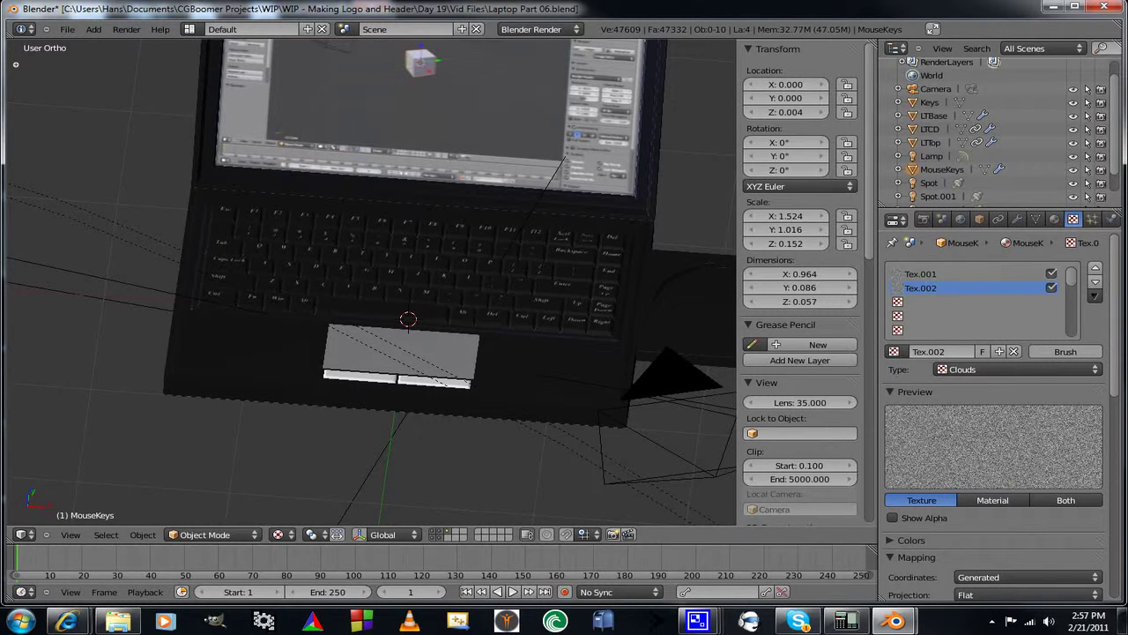
pyautogui.scroll(-20, 994, 414)
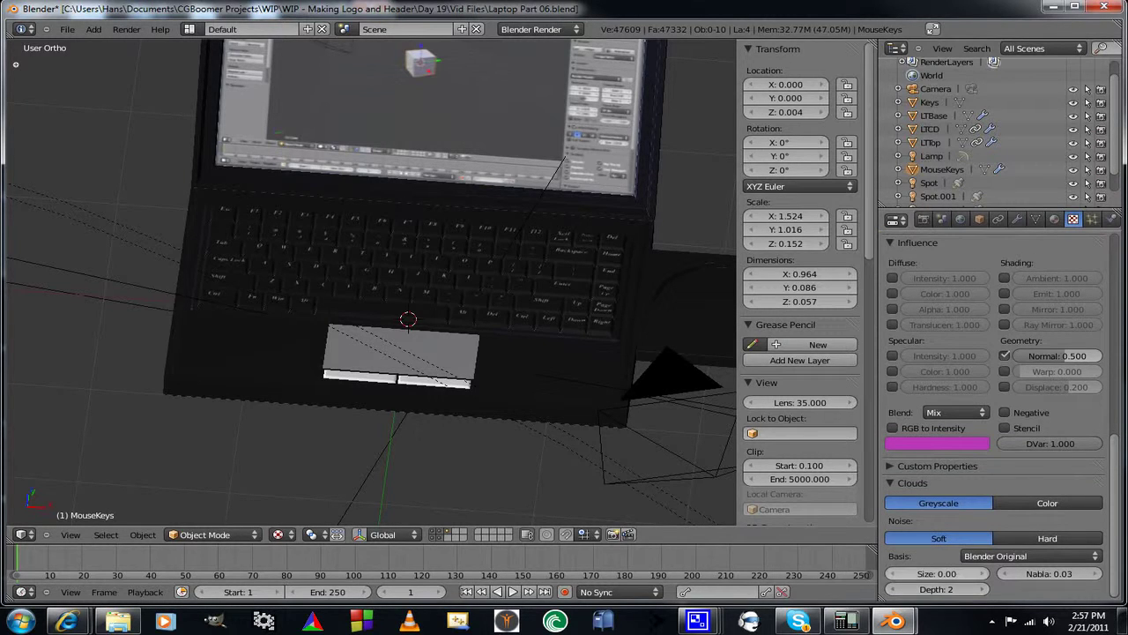
pyautogui.scroll(20, 995, 414)
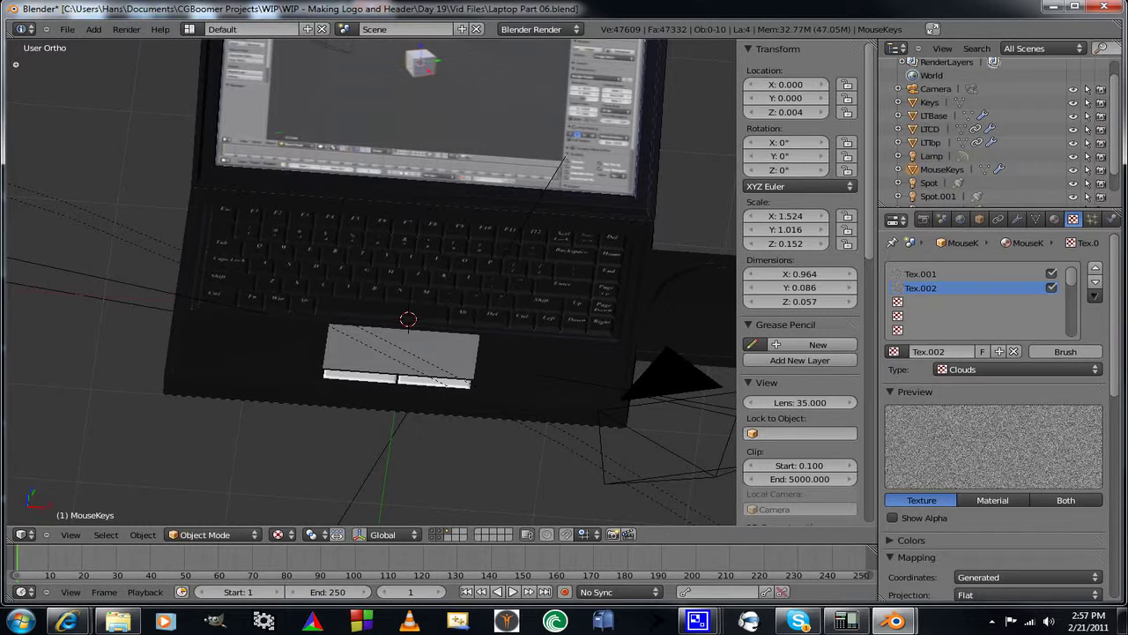
pyautogui.scroll(-20, 994, 414)
pyautogui.scroll(2, 994, 414)
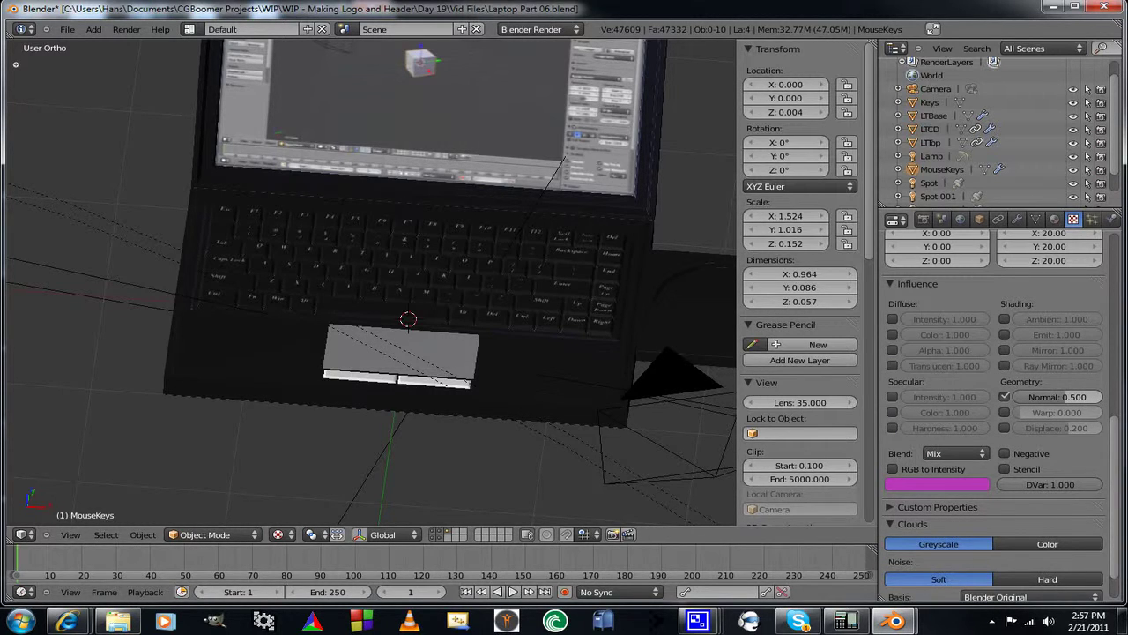
pyautogui.scroll(18, 994, 415)
pyautogui.scroll(-15, 995, 415)
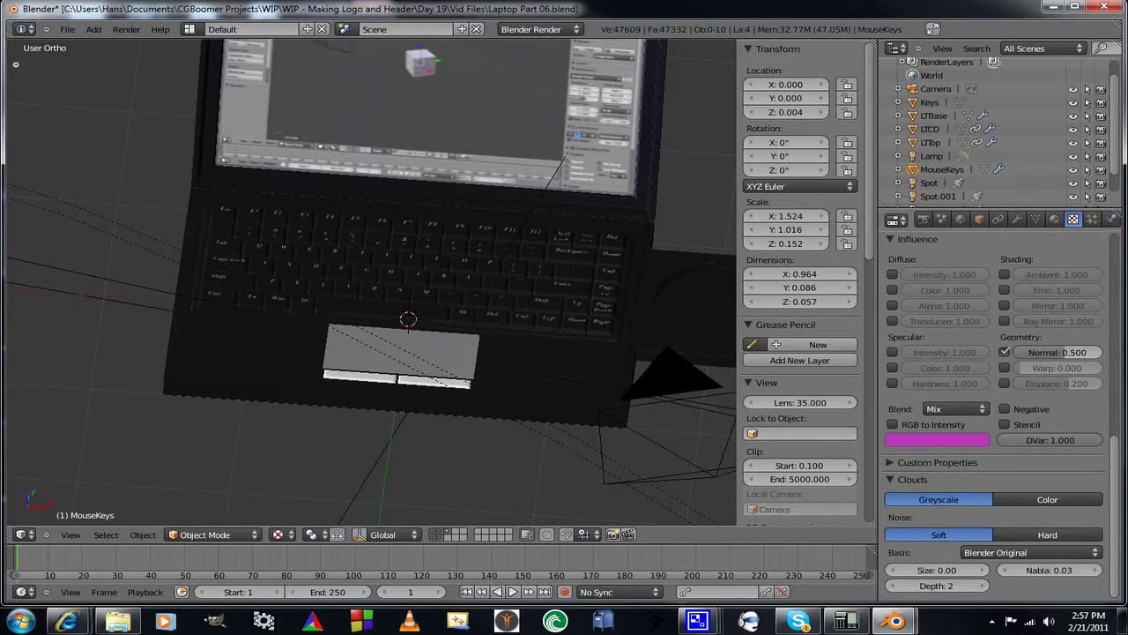
pyautogui.scroll(6, 994, 414)
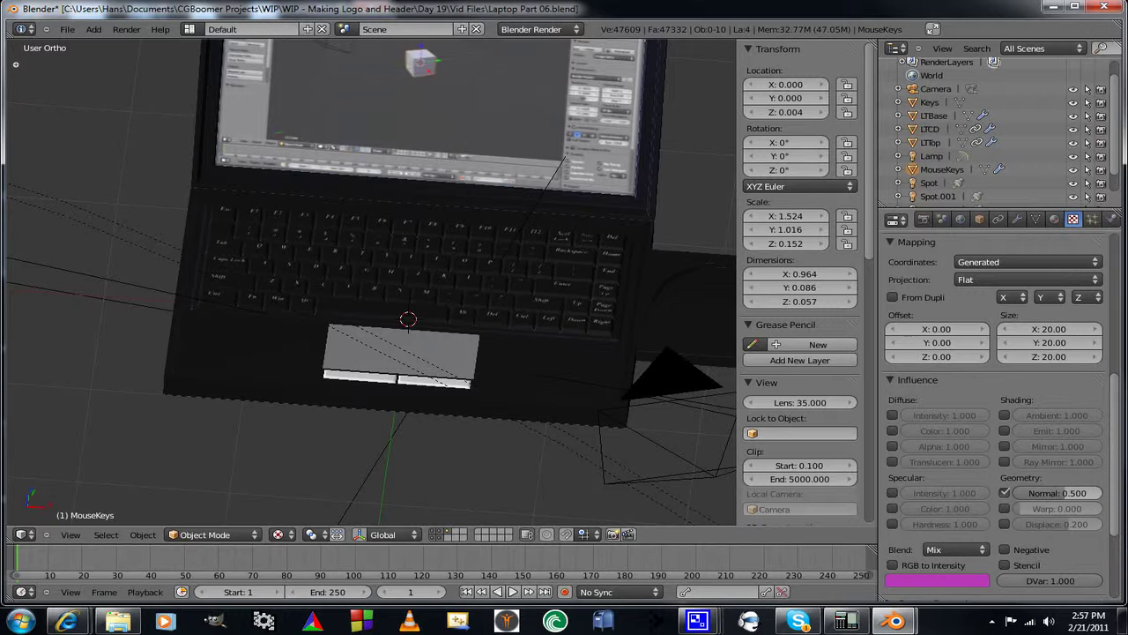
pyautogui.scroll(9, 994, 414)
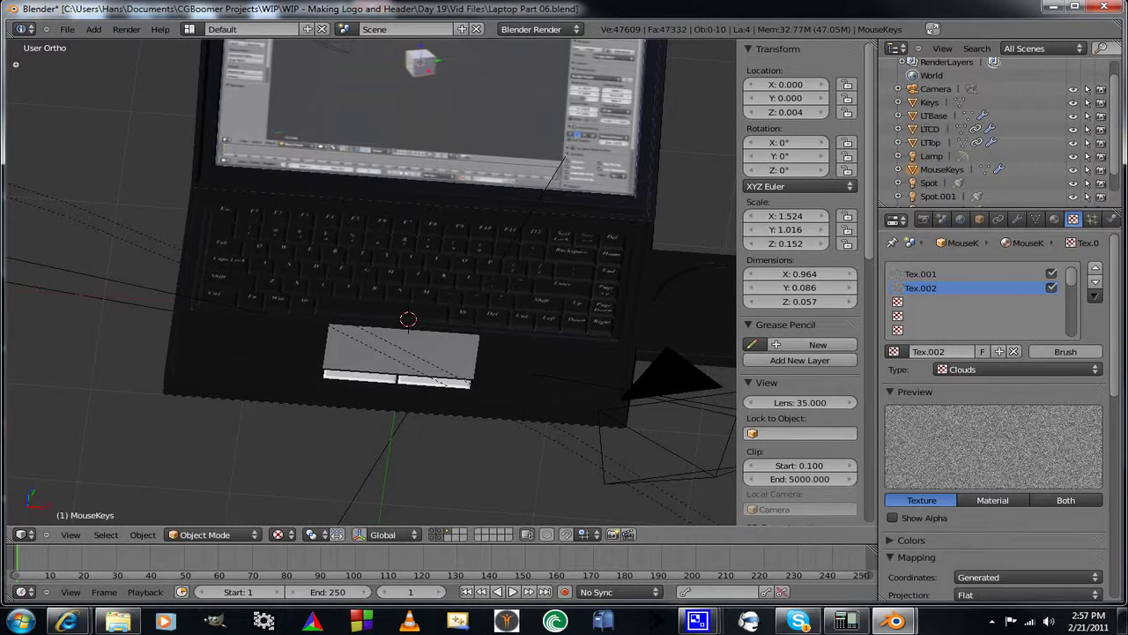
# Render the scene to inspect the mouse keys' finish up close, and review the render settings
pyautogui.press('F12')
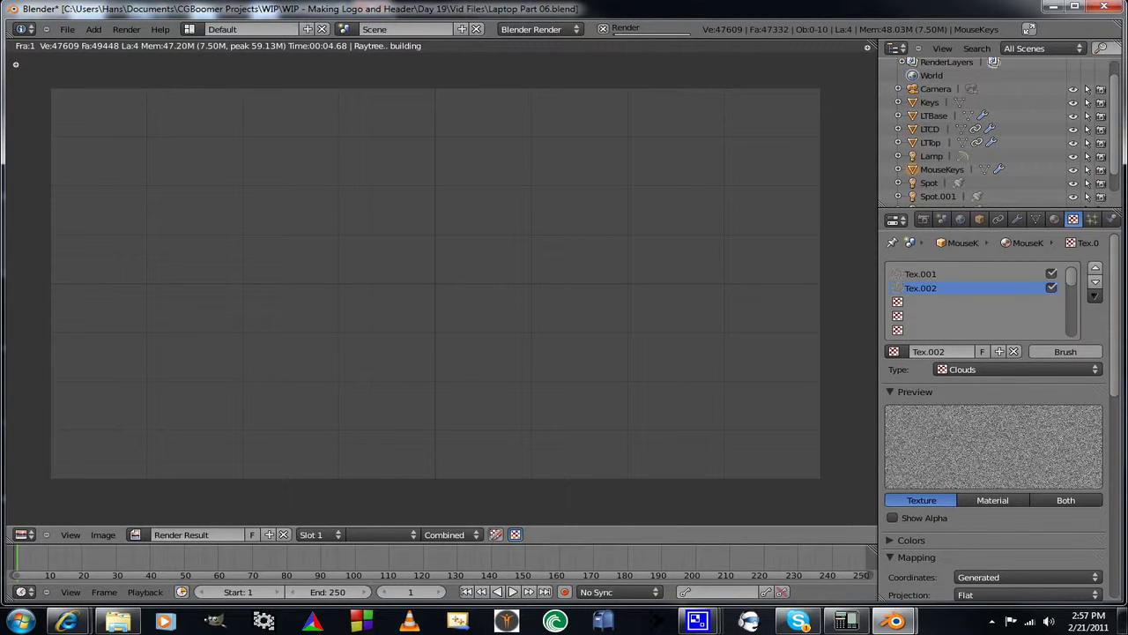
pyautogui.scroll(4, 442, 282)
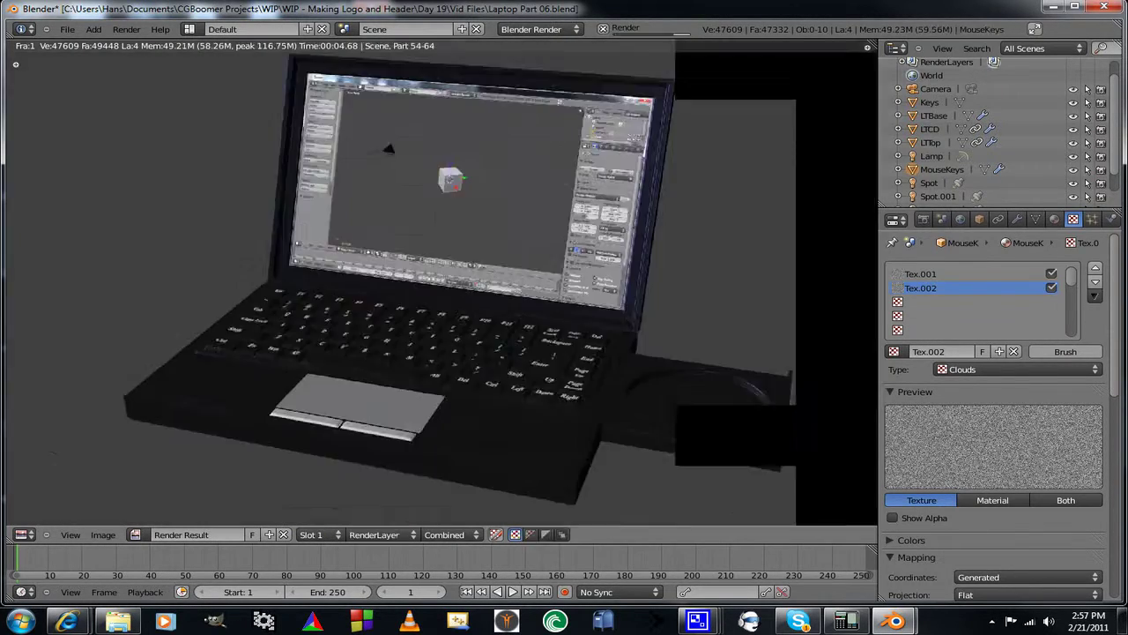
pyautogui.moveTo(442, 309); pyautogui.dragTo(448, 257, button='middle')
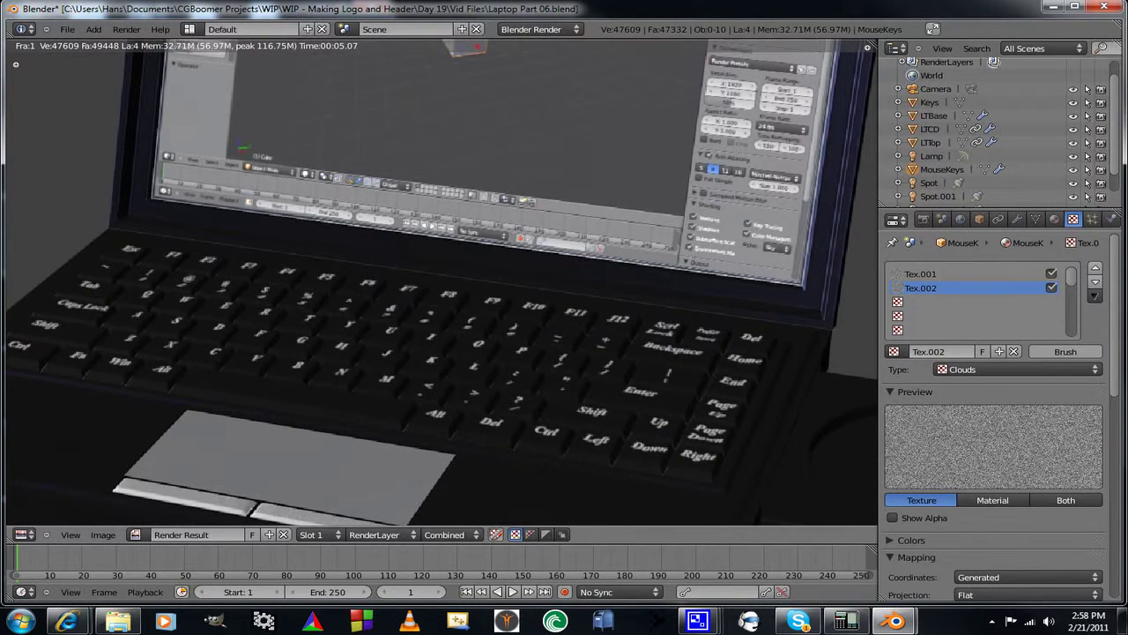
pyautogui.moveTo(441, 353); pyautogui.dragTo(491, 163, button='middle')
pyautogui.scroll(5, 442, 282)
pyautogui.moveTo(441, 335); pyautogui.dragTo(537, 232, button='middle')
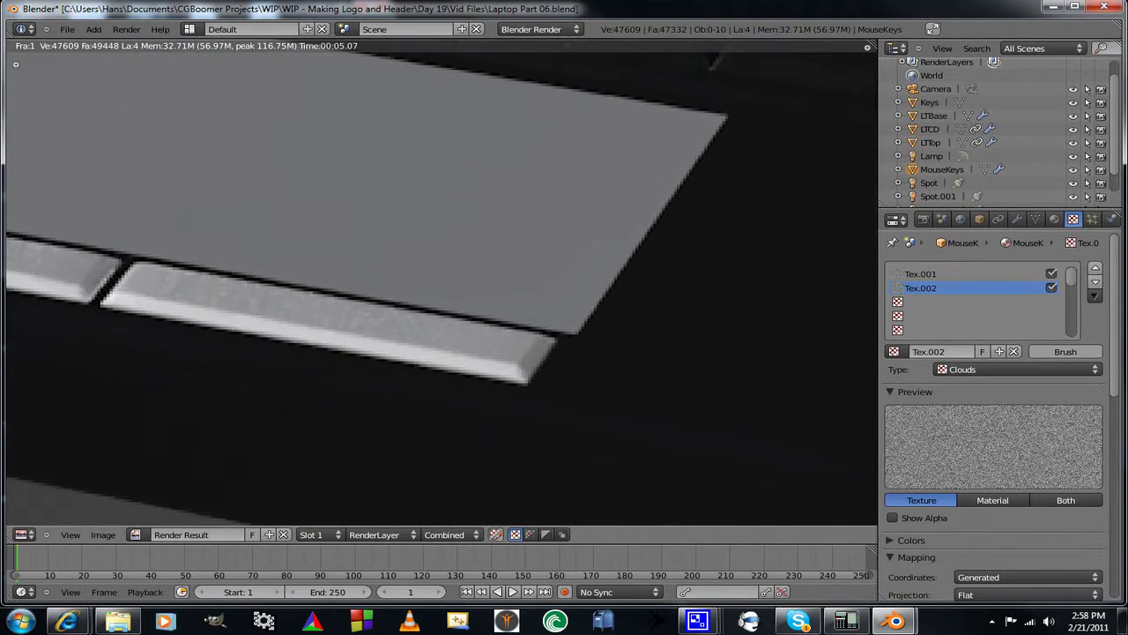
pyautogui.scroll(1, 441, 282)
pyautogui.scroll(-5, 441, 282)
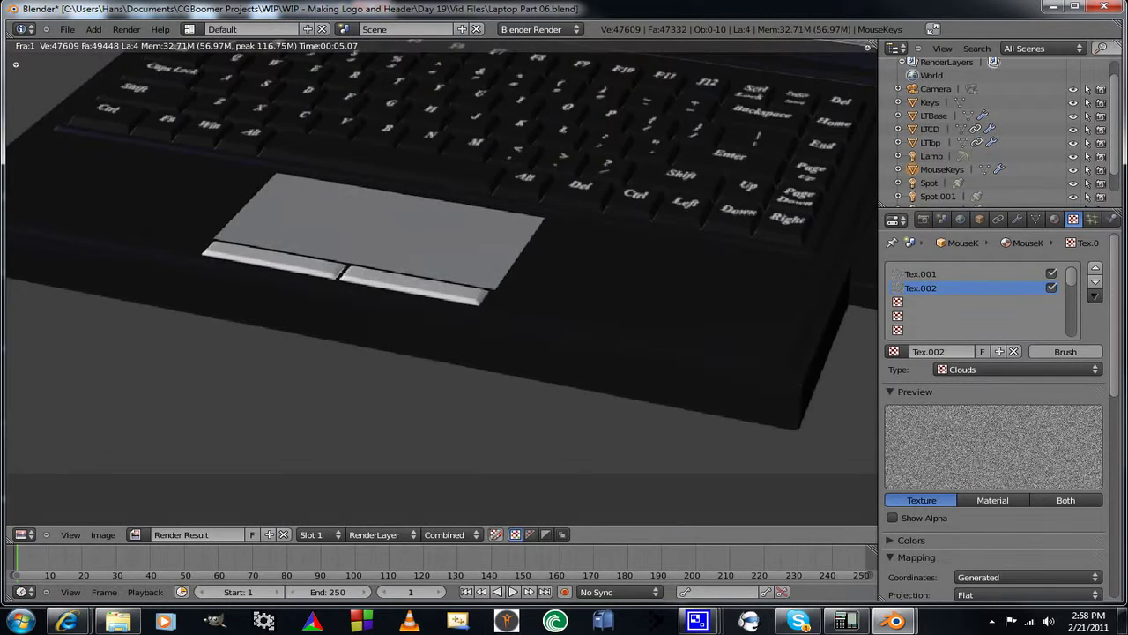
pyautogui.scroll(-5, 441, 255)
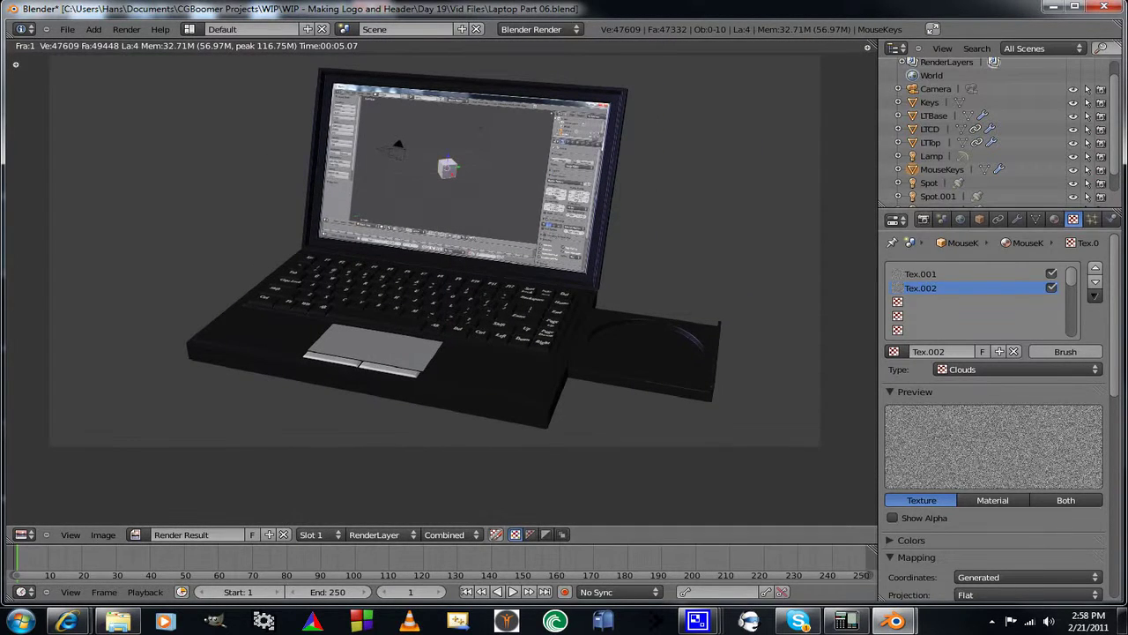
pyautogui.click(924, 219)
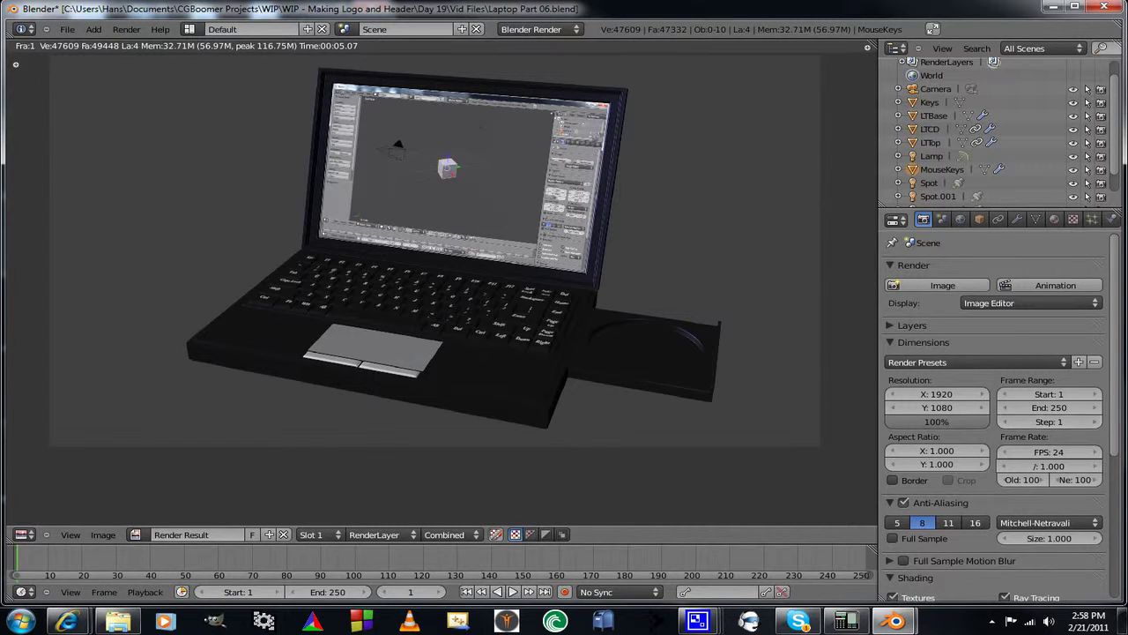
pyautogui.scroll(-1, 994, 415)
pyautogui.scroll(1, 995, 414)
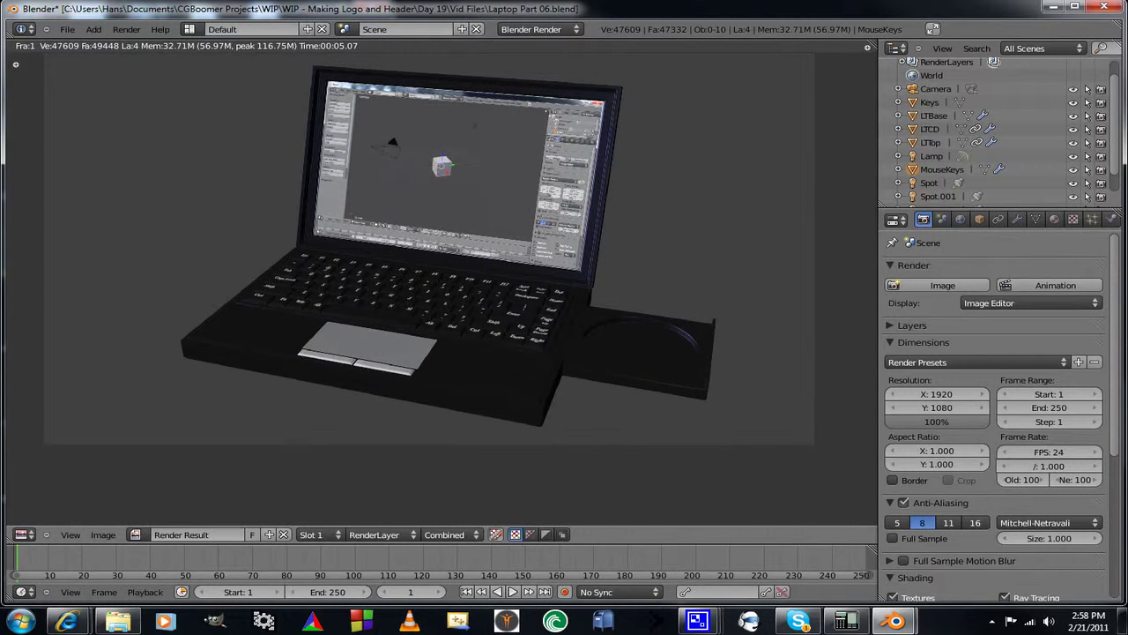
pyautogui.press('Escape')
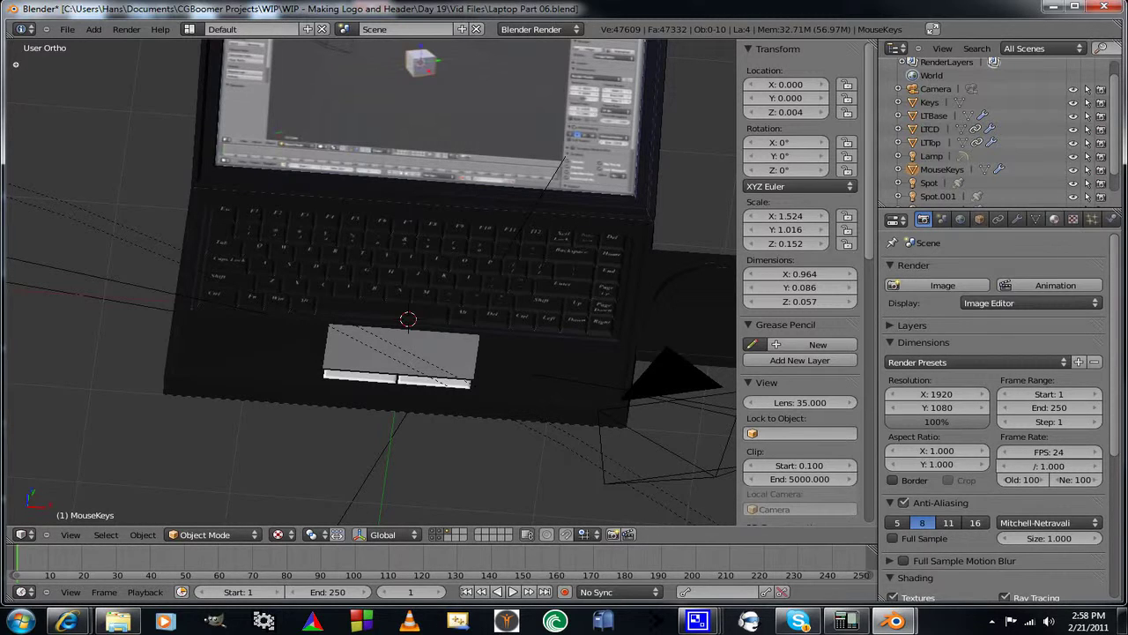
# Select LTBase and replace the Touchpad material in its second slot with the MouseKeys material
pyautogui.click(1054, 220)
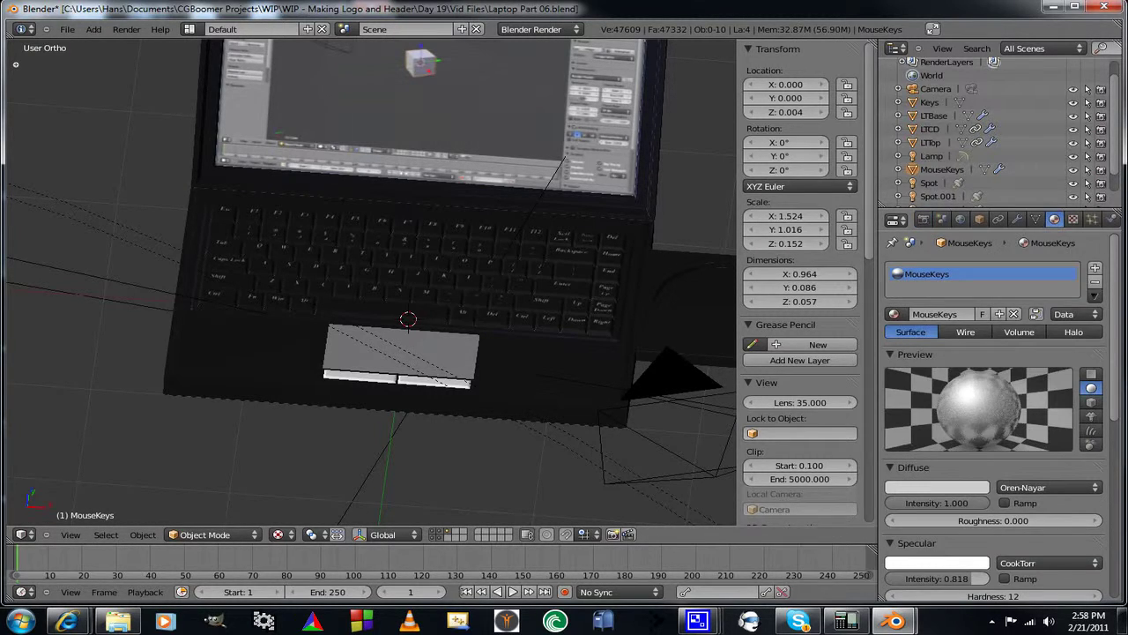
pyautogui.rightClick(402, 352)
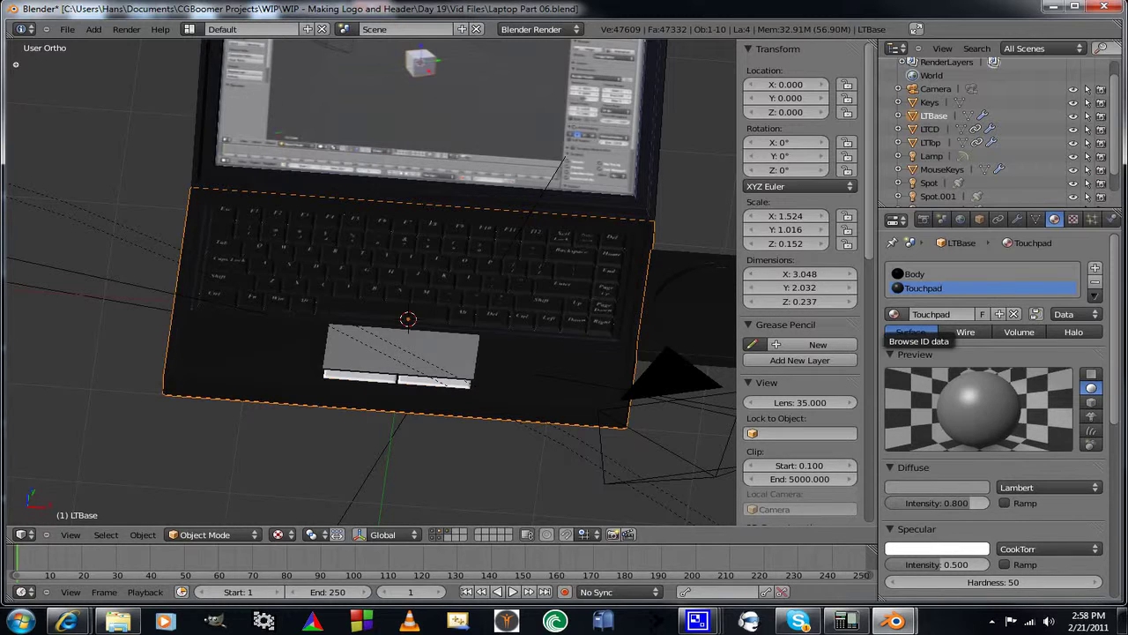
pyautogui.click(893, 313)
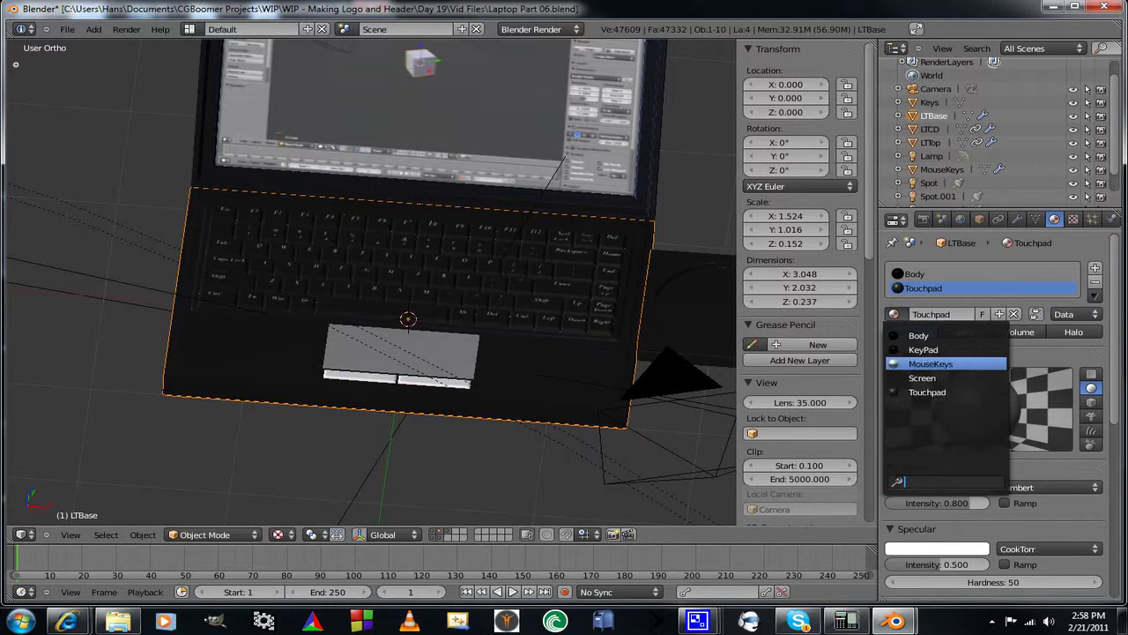
pyautogui.click(930, 363)
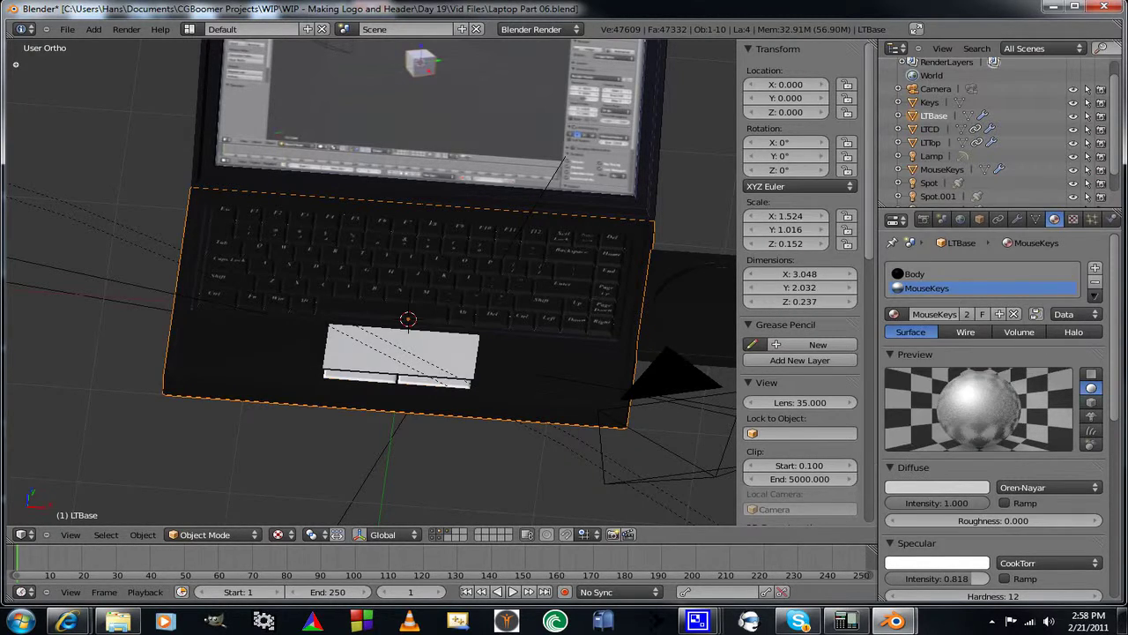
# Make the MouseKeys material in LTBase's second slot a single-user copy and rename it Touchpad
pyautogui.click(967, 314)
pyautogui.click(940, 314)
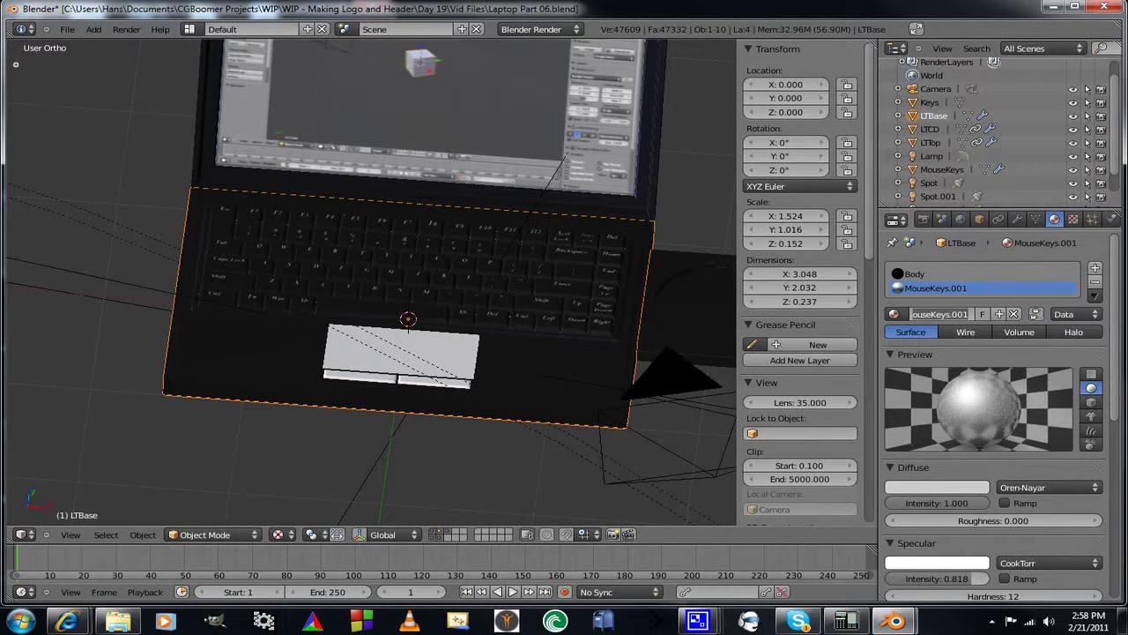
pyautogui.write('tou')
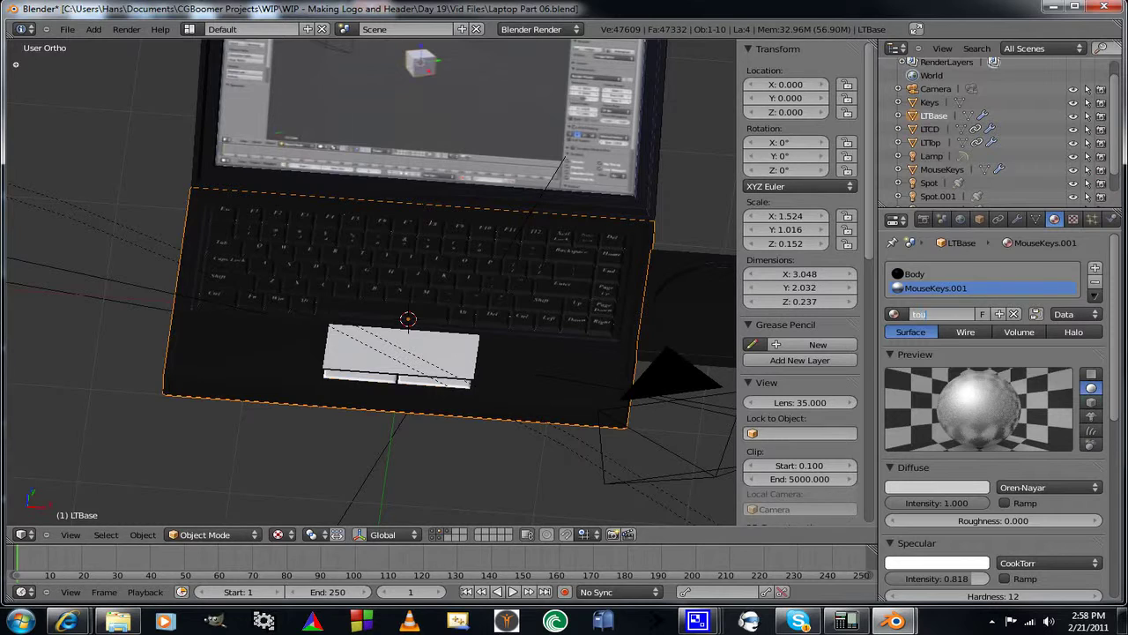
pyautogui.press('BackSpace')
pyautogui.press('BackSpace')
pyautogui.press('BackSpace')
pyautogui.write('Touchpad')
pyautogui.press('Return')
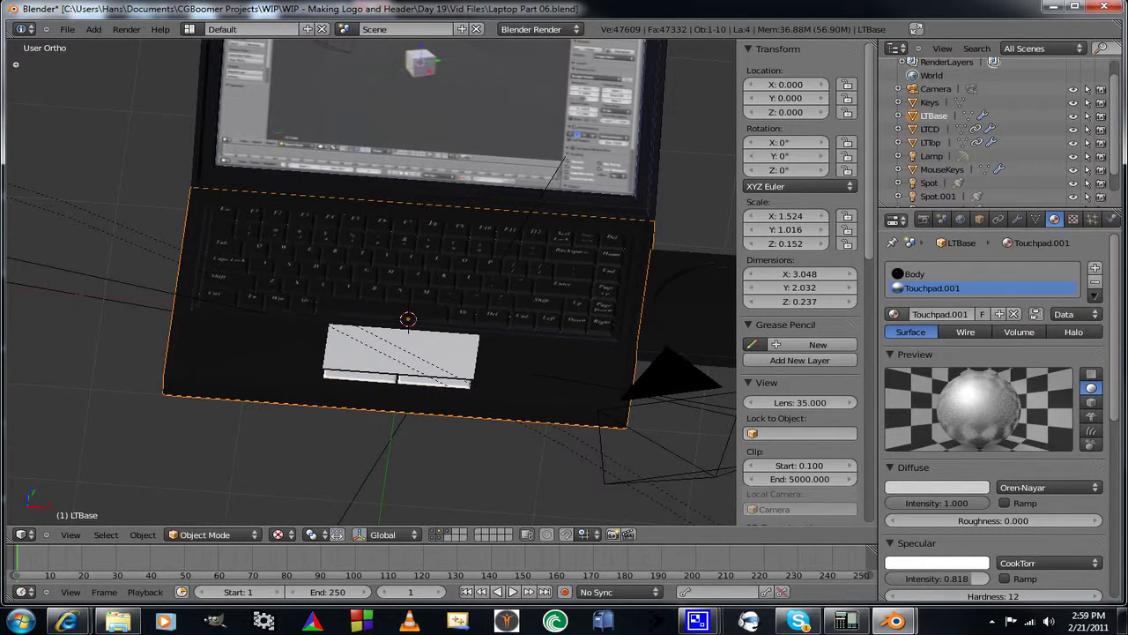
# Unlink the old Touchpad material from LTBase's second slot and put Touchpad.001 back in that slot
pyautogui.click(895, 314)
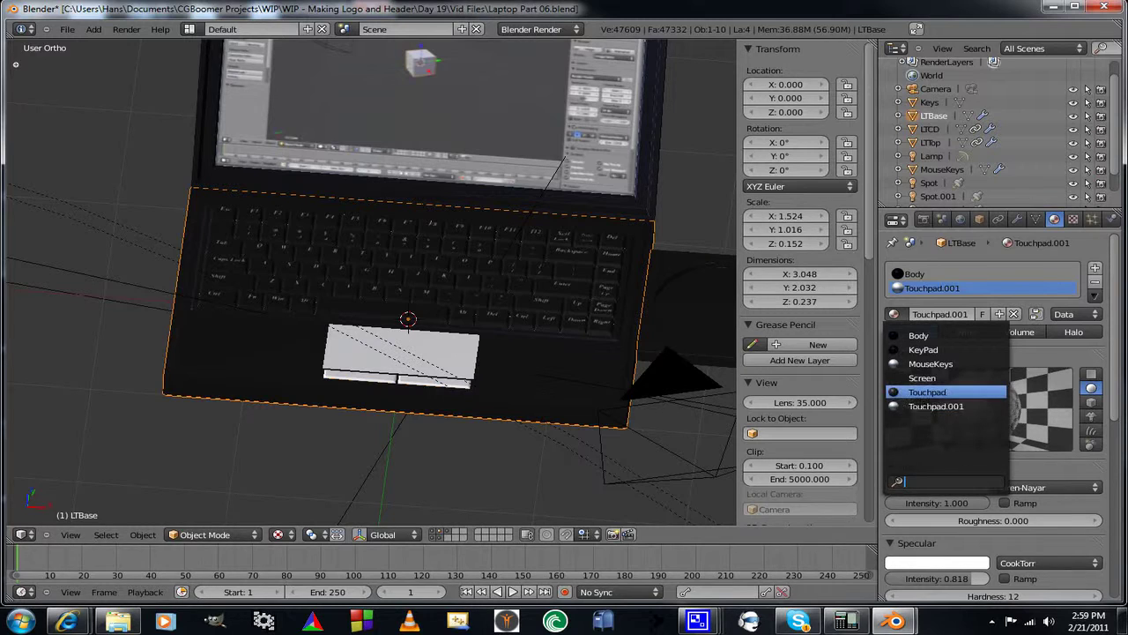
pyautogui.click(926, 391)
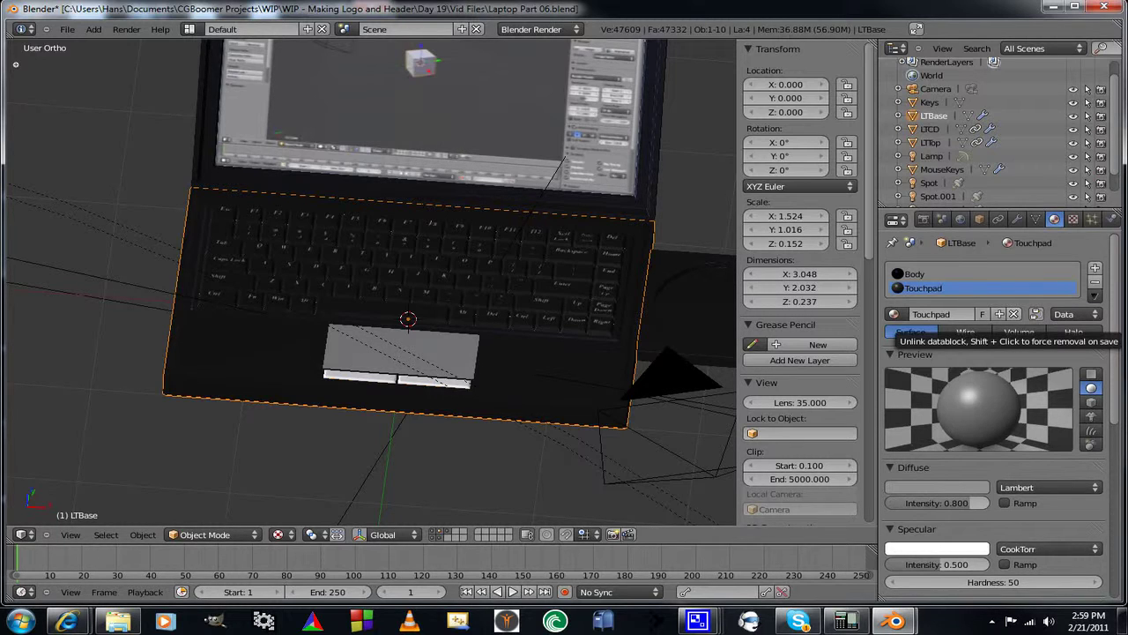
pyautogui.click(1014, 314)
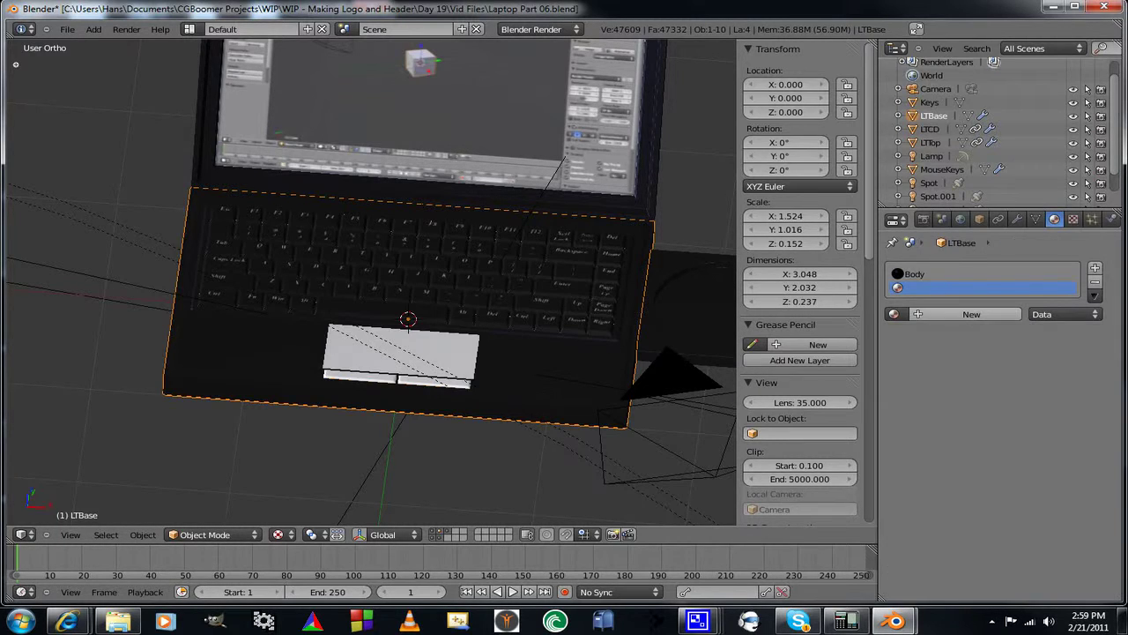
pyautogui.click(893, 314)
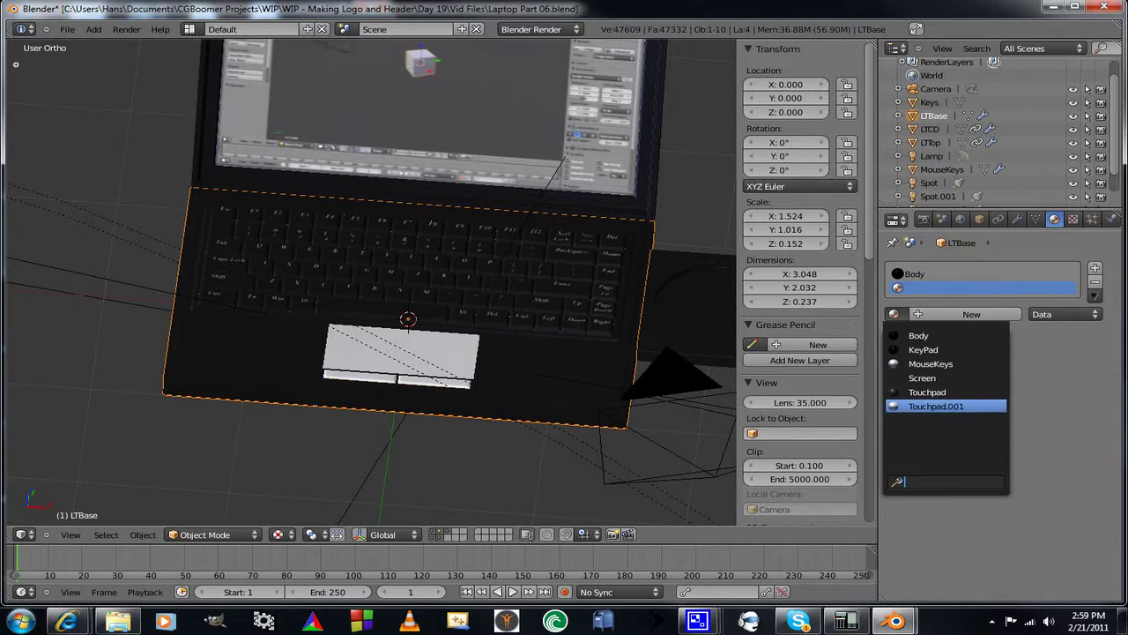
pyautogui.click(936, 406)
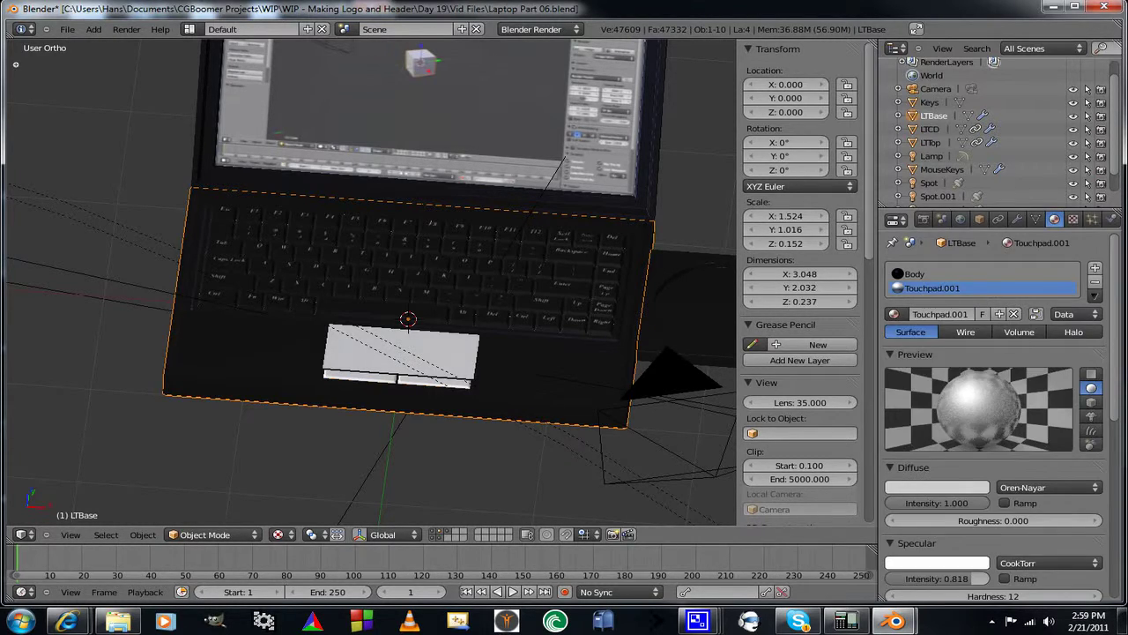
# Save the file, reopen Laptop Part 06.blend from the recent files, and check the list of available materials
pyautogui.click(67, 29)
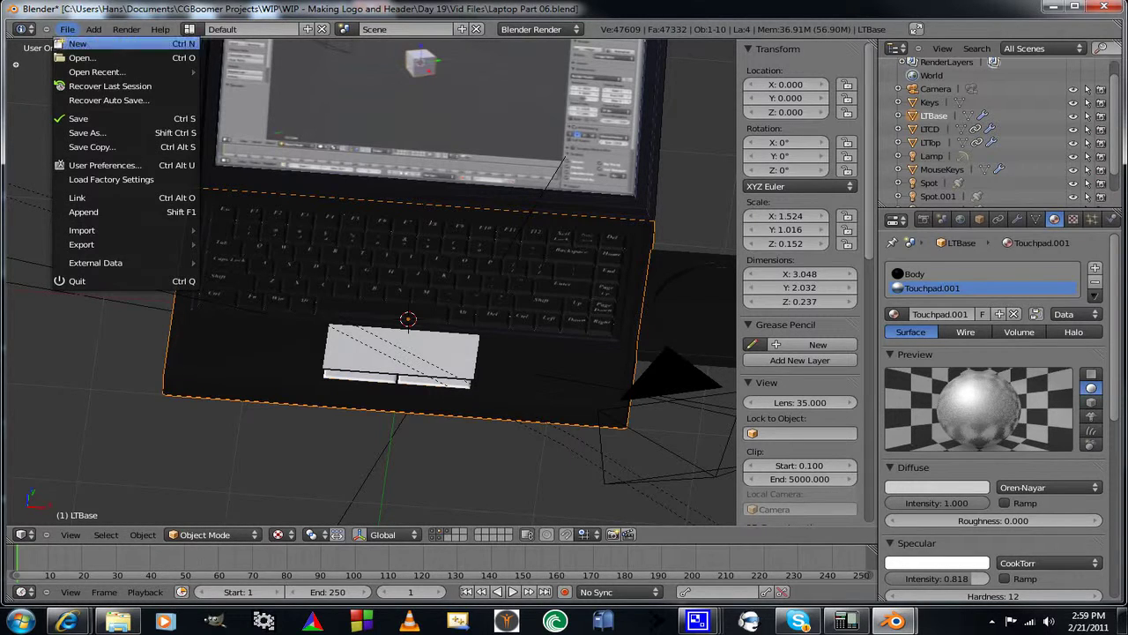
pyautogui.click(71, 119)
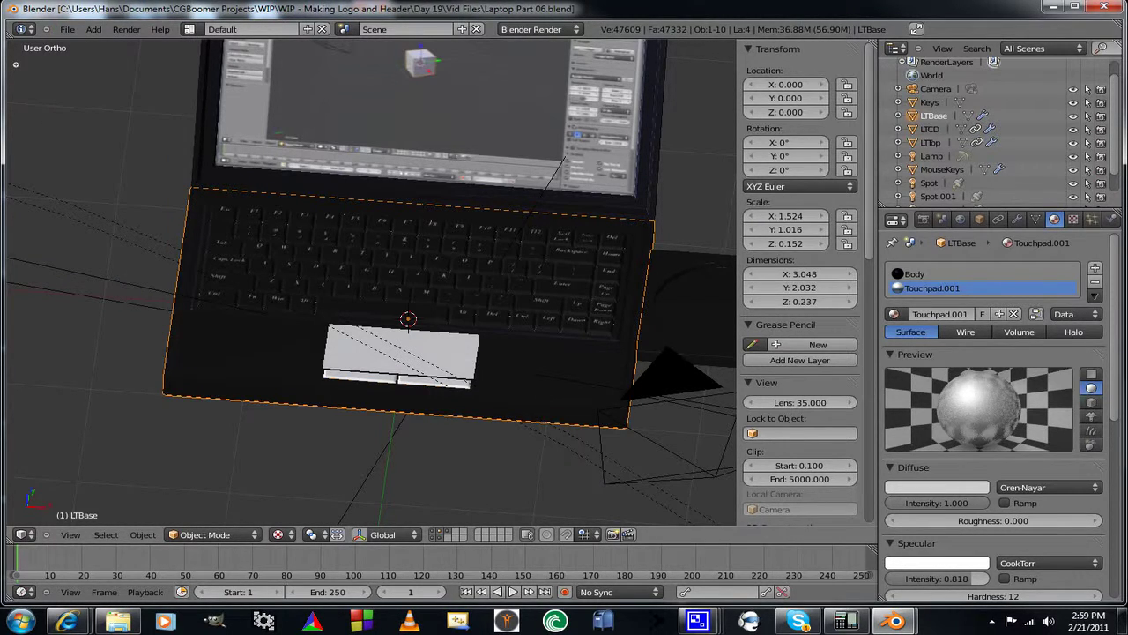
pyautogui.click(67, 30)
pyautogui.moveTo(97, 72)
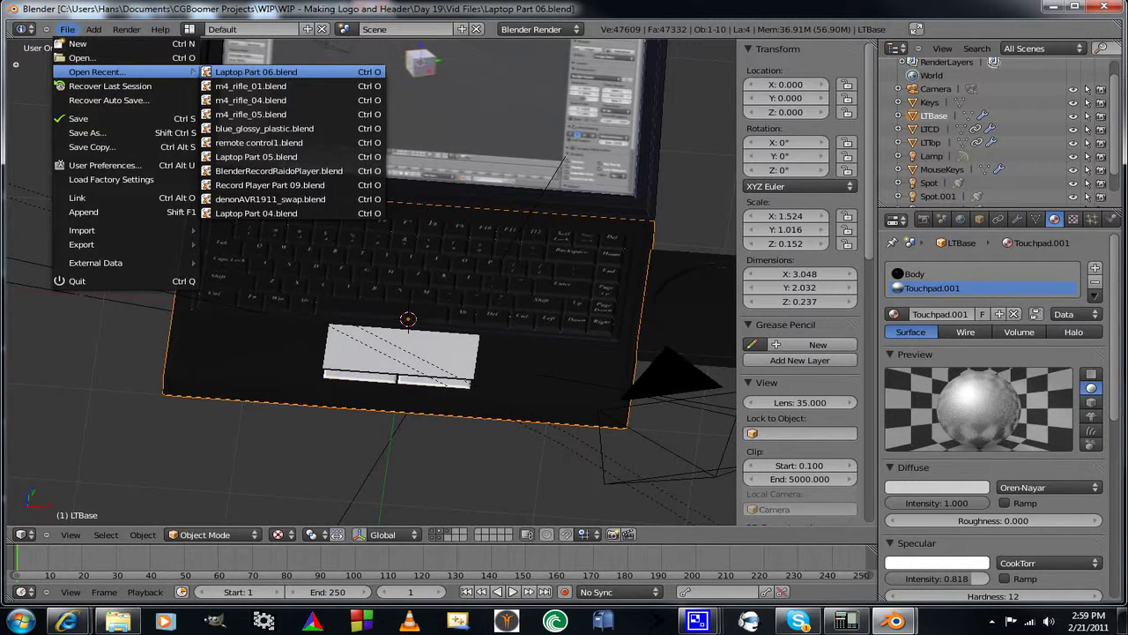
pyautogui.click(255, 71)
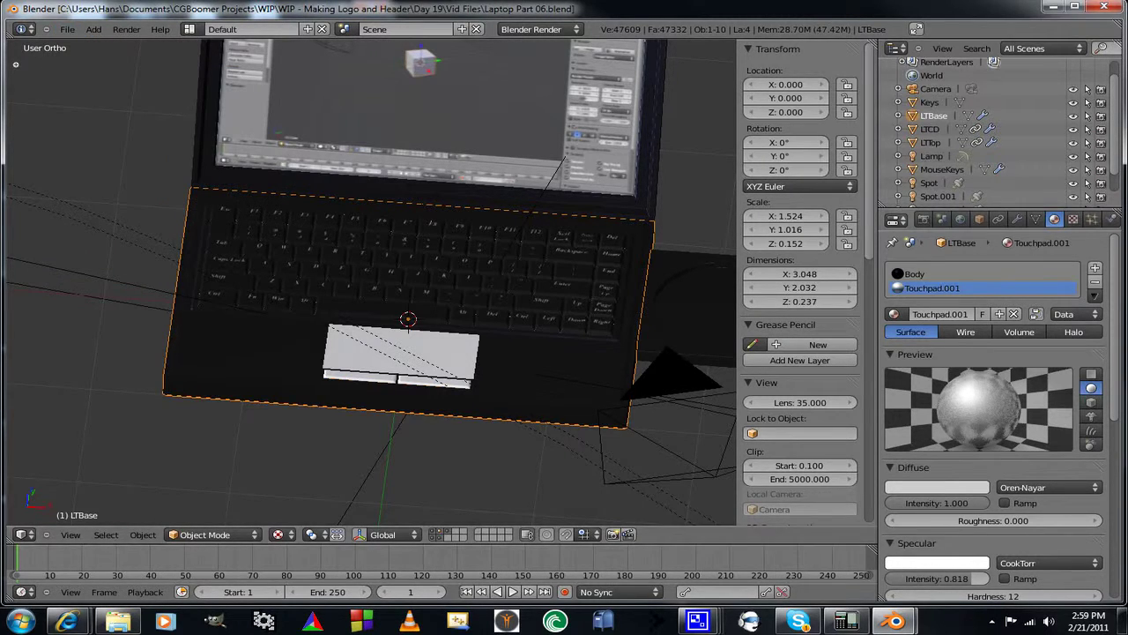
pyautogui.click(894, 313)
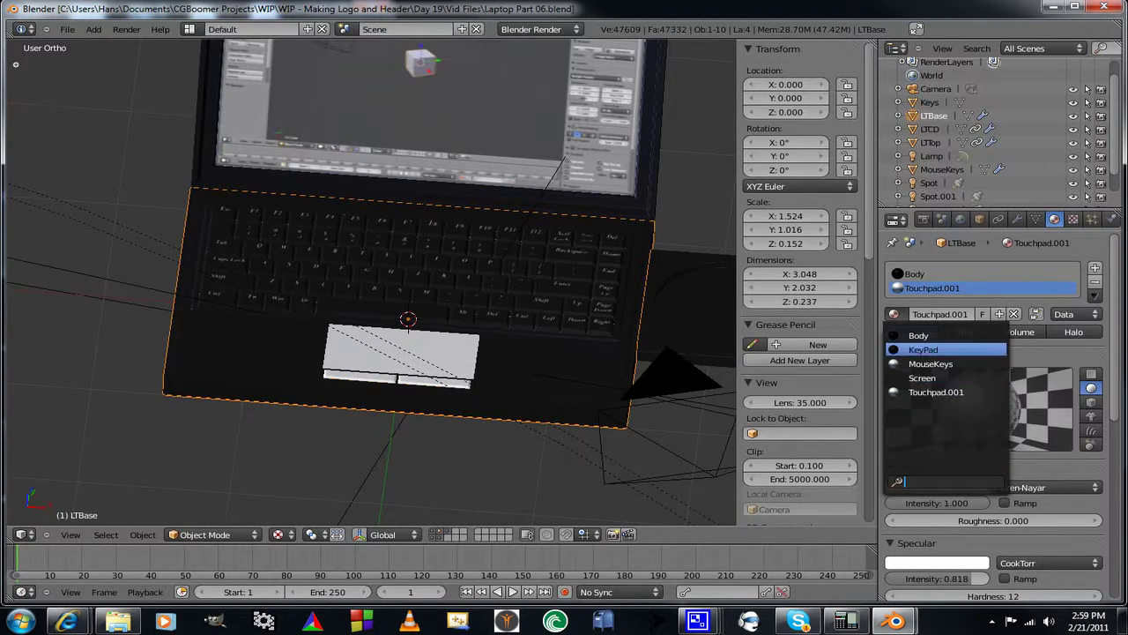
pyautogui.press('Escape')
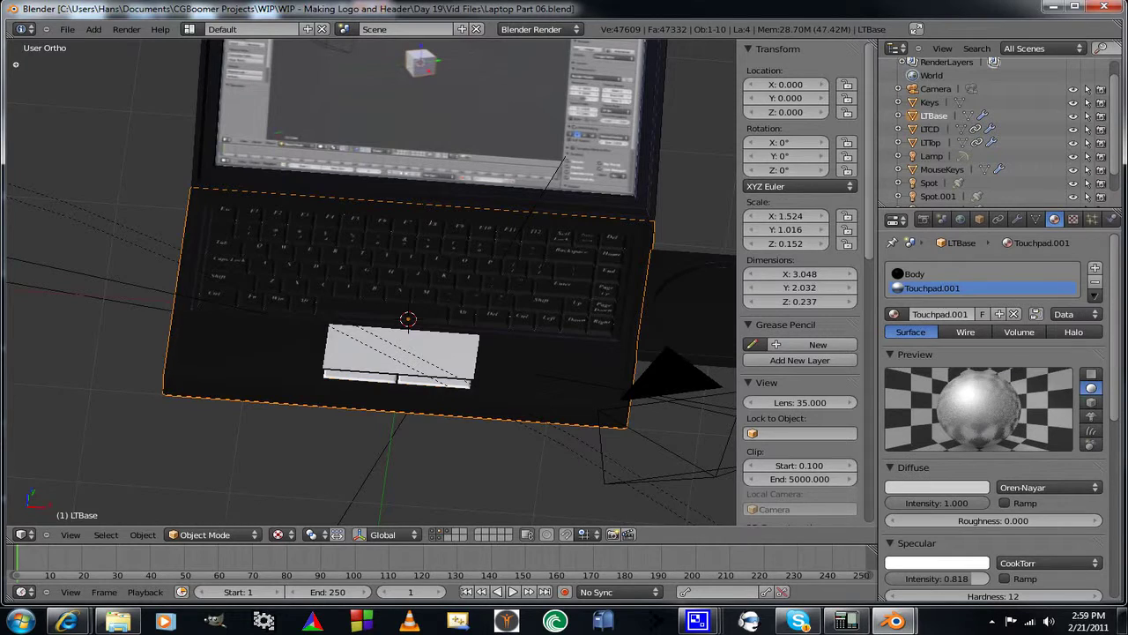
# Rename the Touchpad.001 material in LTBase's second slot to Touchpad
pyautogui.click(956, 314)
pyautogui.click(970, 314)
pyautogui.press('BackSpace')
pyautogui.press('BackSpace')
pyautogui.press('BackSpace')
pyautogui.press('BackSpace')
pyautogui.press('Return')
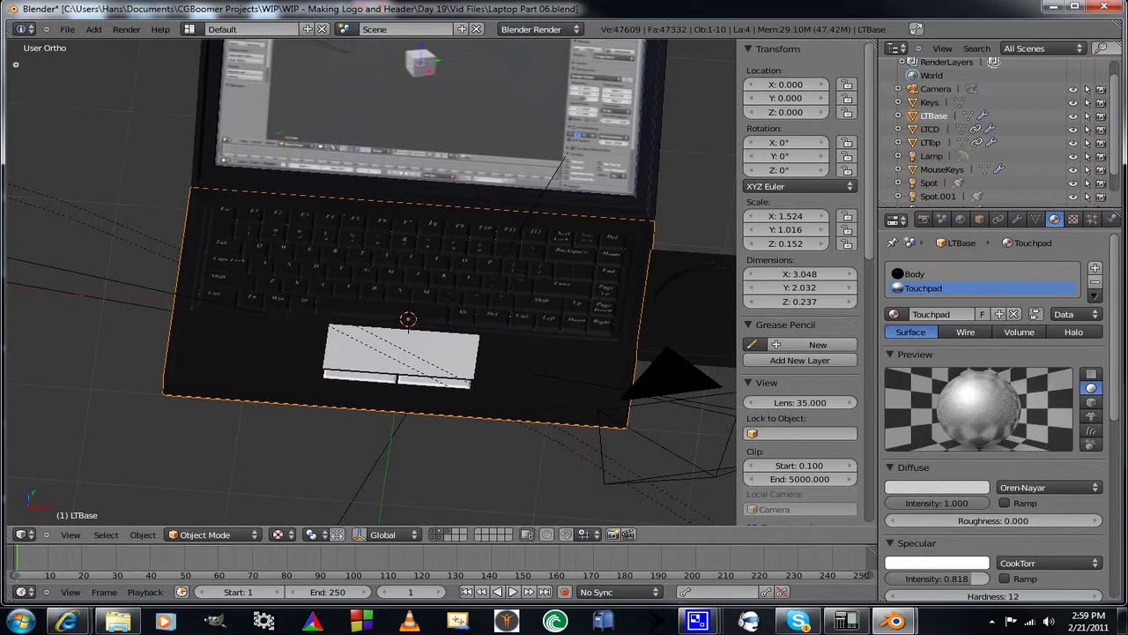
# Disable the Tex.001 and Tex.002 clouds textures on the Touchpad material
pyautogui.moveTo(405, 335)
pyautogui.mouseDown(button='middle')
pyautogui.moveTo(395, 321)
pyautogui.moveTo(402, 333)
pyautogui.mouseUp(button='middle')
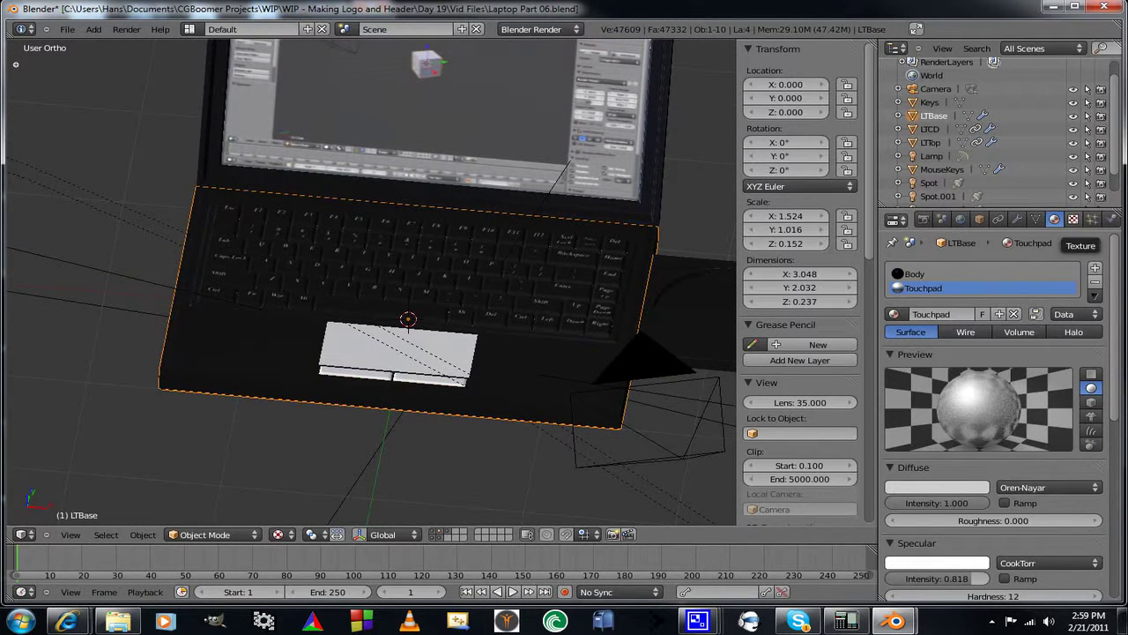
pyautogui.click(1073, 219)
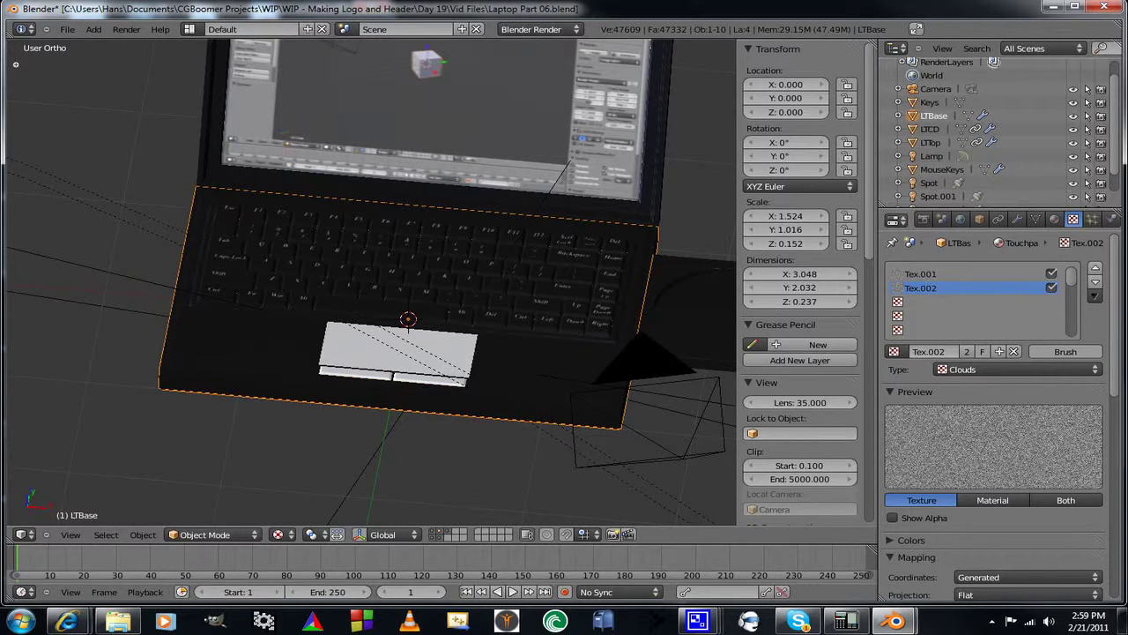
pyautogui.click(922, 274)
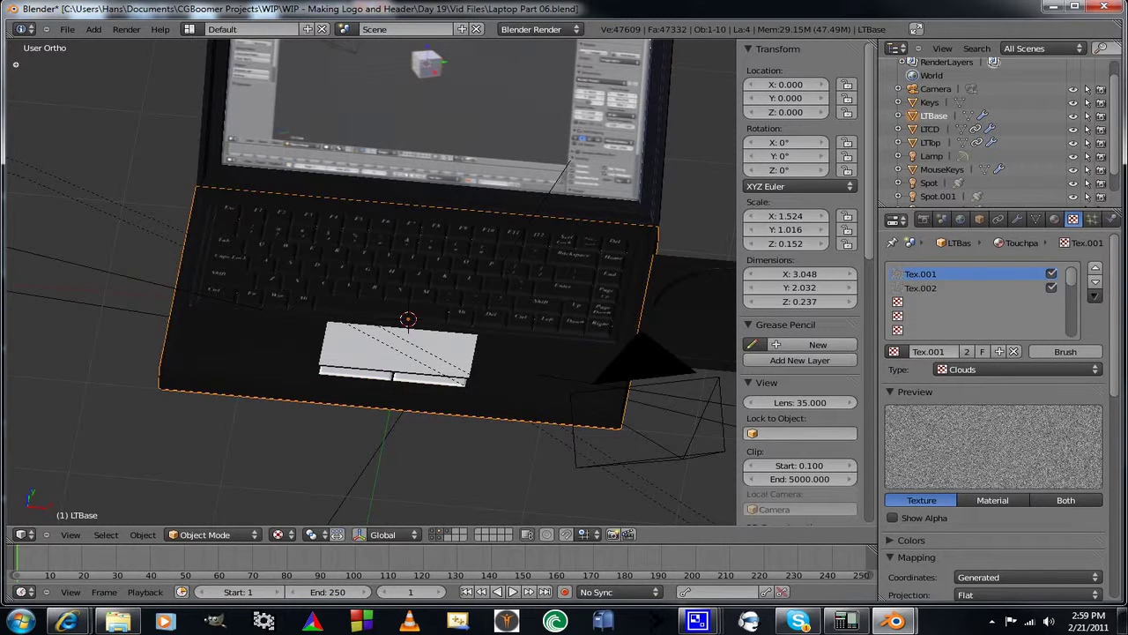
pyautogui.click(1052, 274)
pyautogui.click(1052, 288)
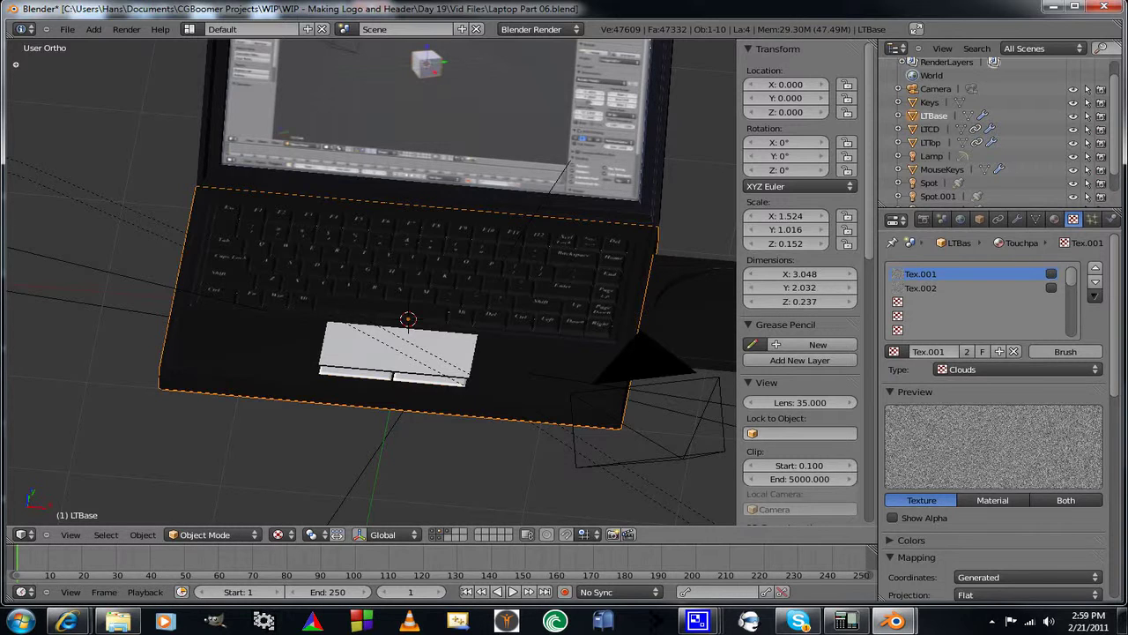
# Review the Touchpad material's mirror settings and render the scene through the camera
pyautogui.scroll(4, 371, 282)
pyautogui.scroll(-3, 371, 282)
pyautogui.moveTo(371, 282)
pyautogui.keyDown('shift'); pyautogui.mouseDown(button='middle')
pyautogui.moveTo(354, 247)
pyautogui.moveTo(353, 300)
pyautogui.moveTo(359, 289)
pyautogui.mouseUp(button='middle'); pyautogui.keyUp('shift')
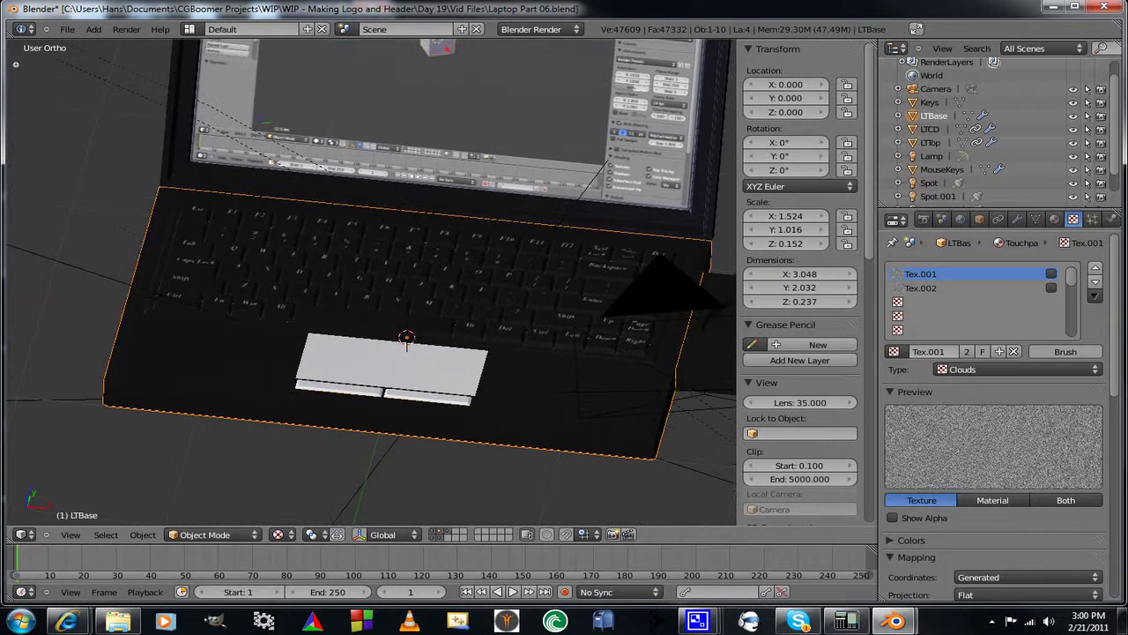
pyautogui.click(1055, 218)
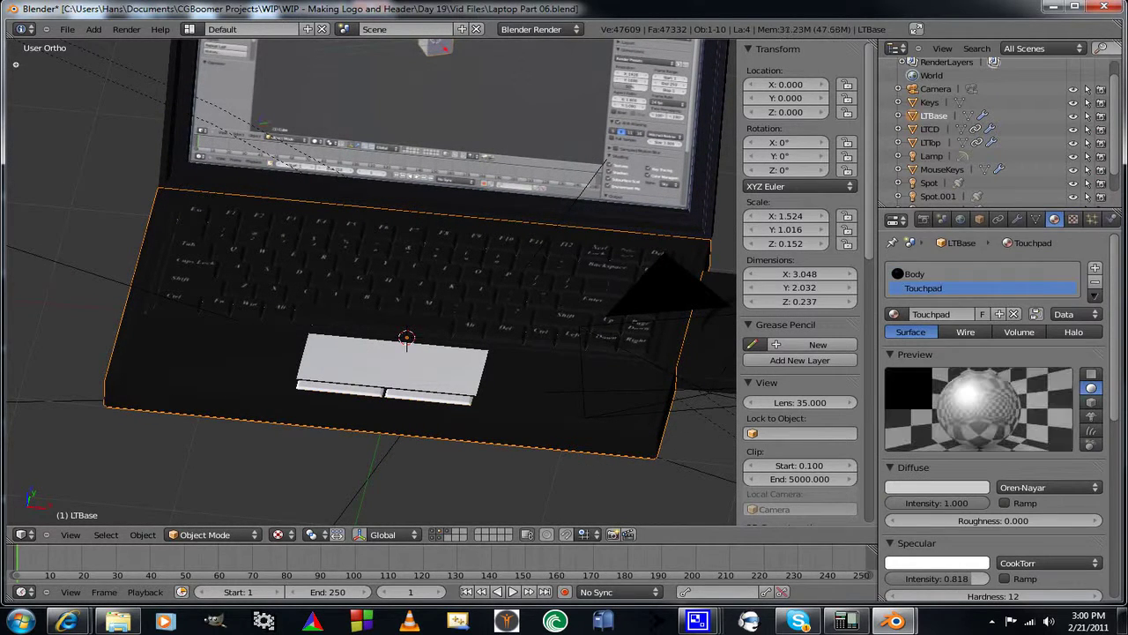
pyautogui.scroll(-8, 995, 405)
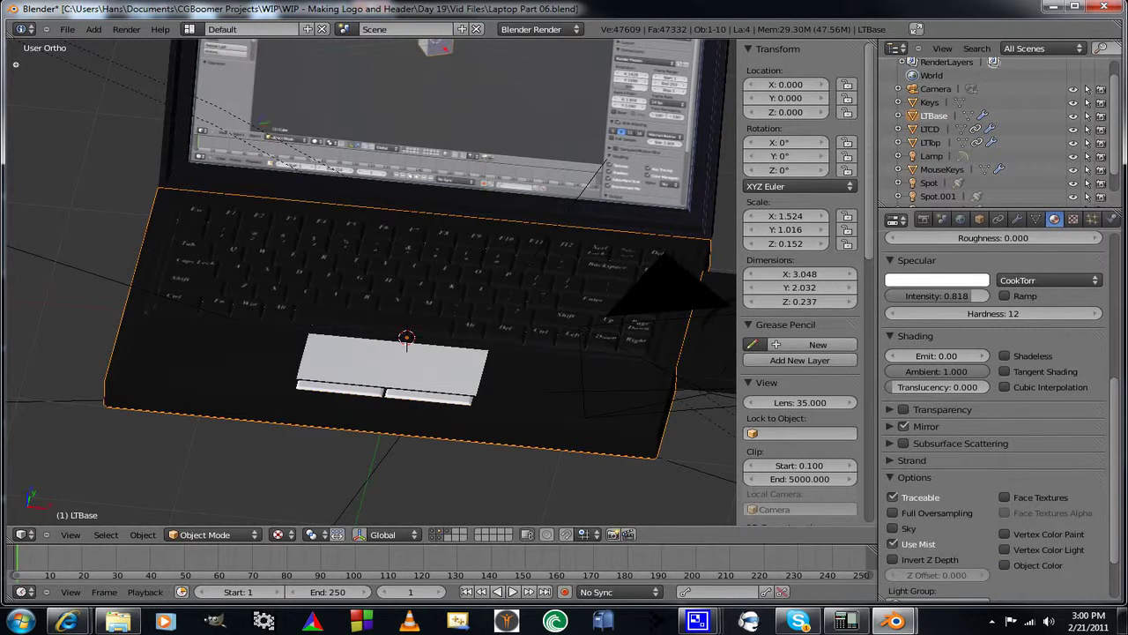
pyautogui.click(890, 427)
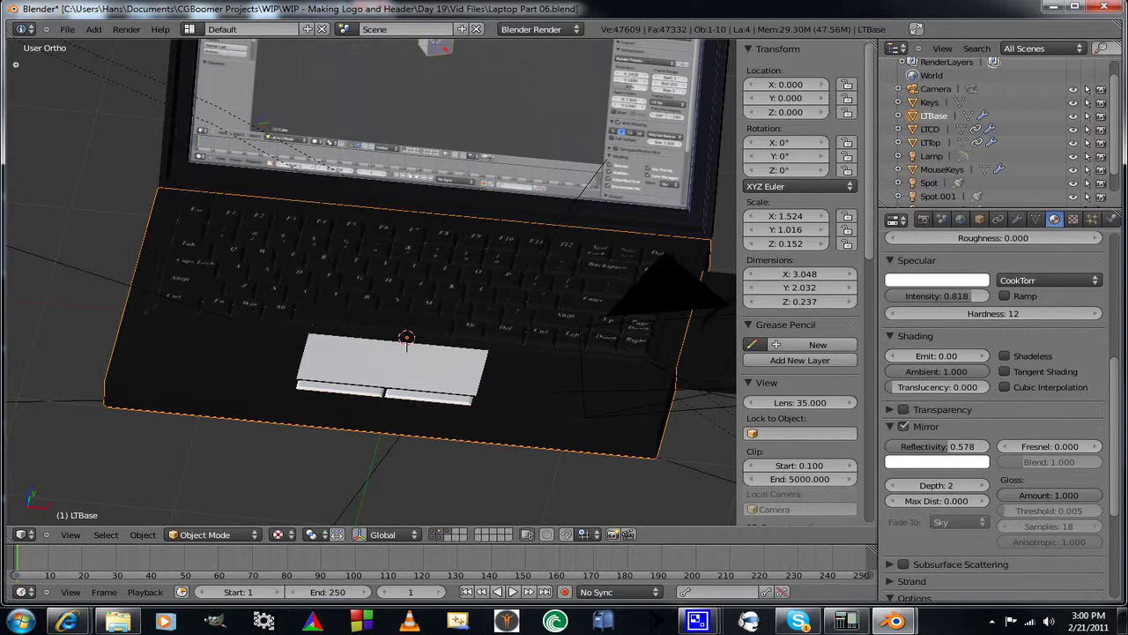
pyautogui.click(890, 426)
pyautogui.moveTo(494, 290); pyautogui.dragTo(479, 315, button='middle')
pyautogui.moveTo(387, 280); pyautogui.dragTo(283, 295, button='middle')
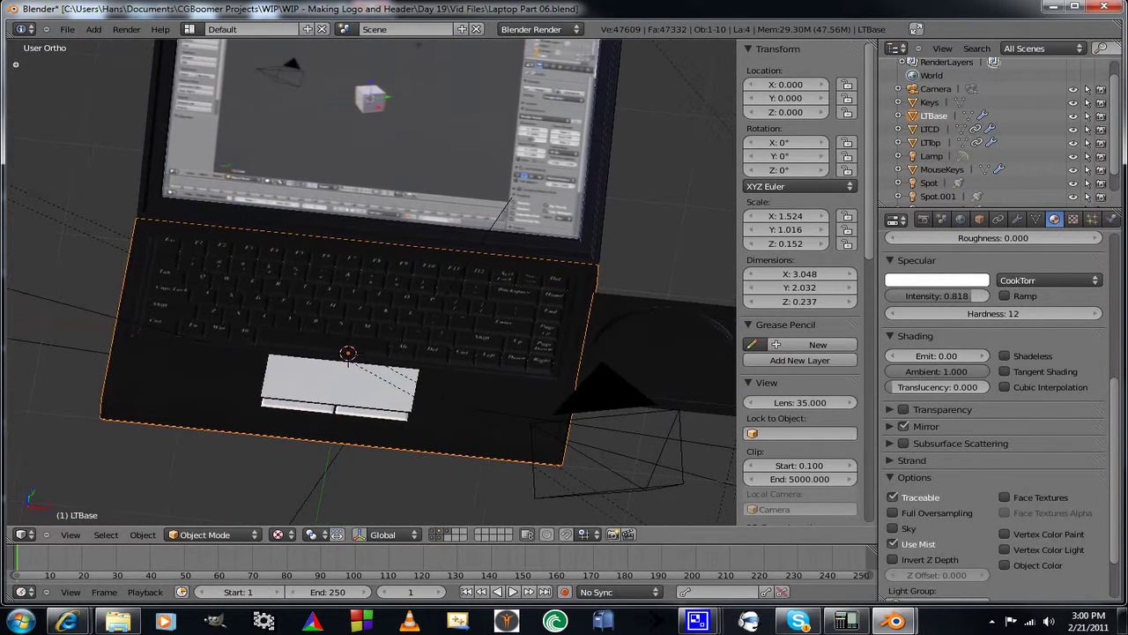
pyautogui.press('KP_0')
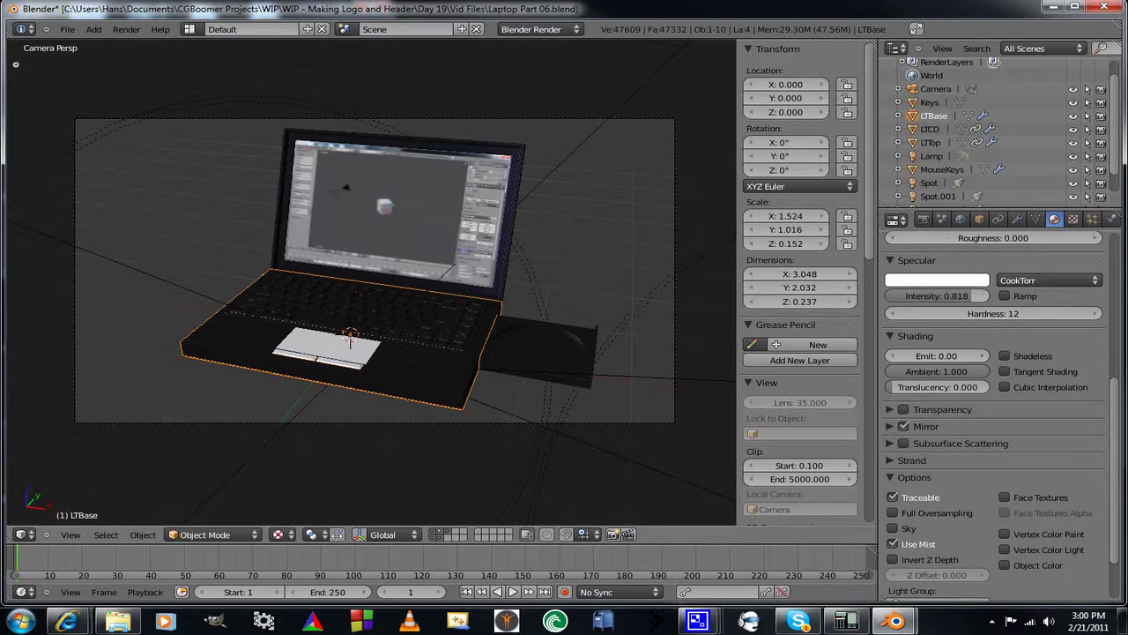
pyautogui.press('Home')
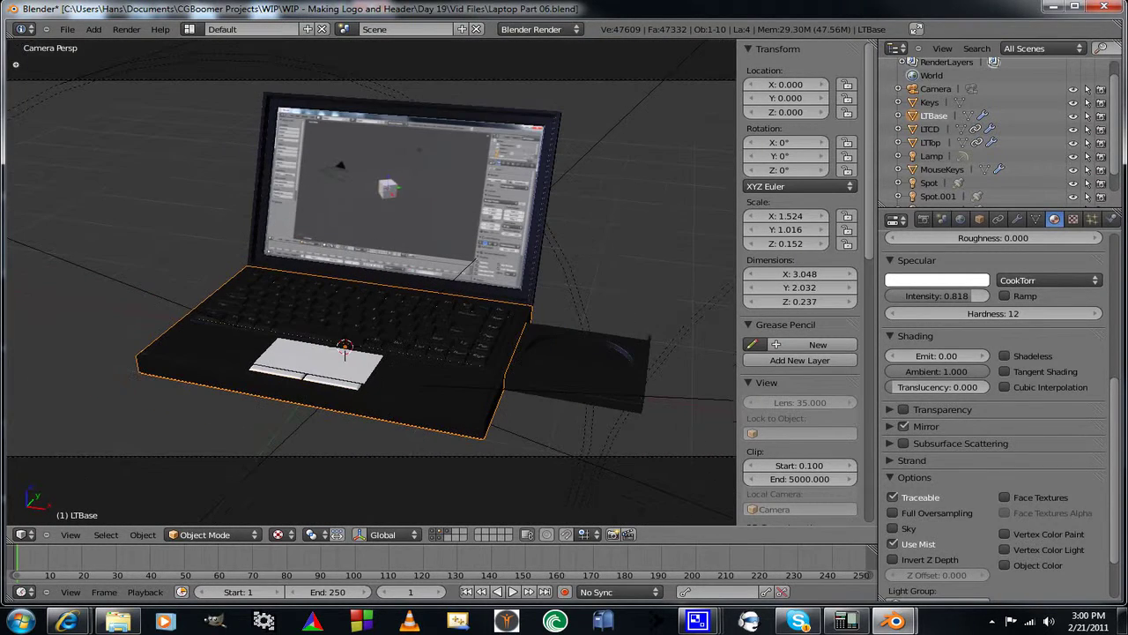
pyautogui.press('F12')
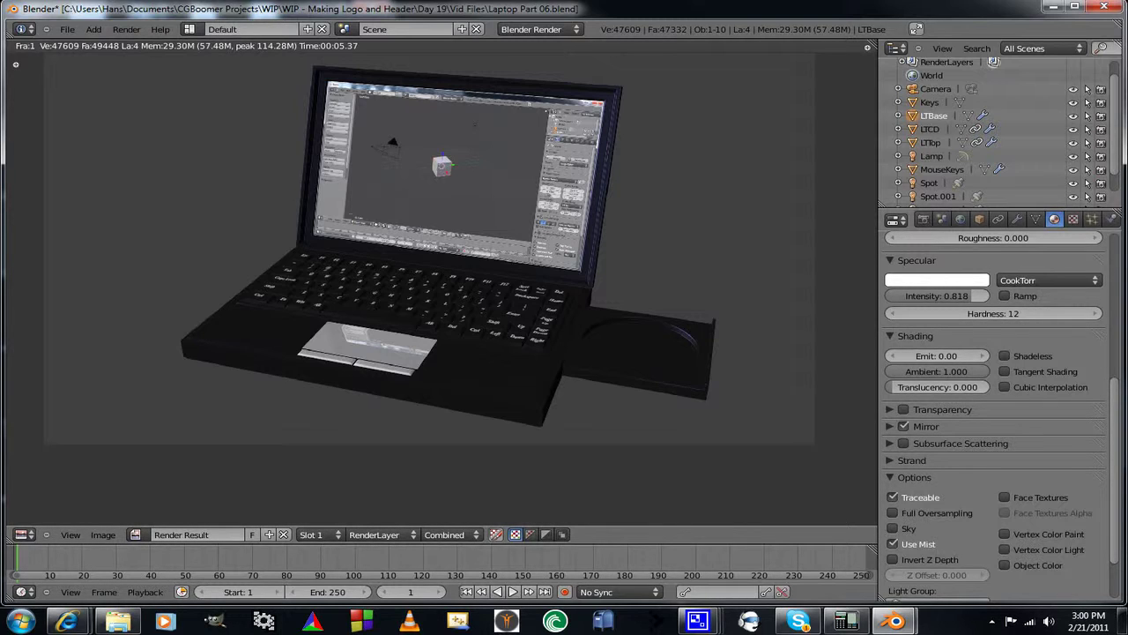
# Set the Touchpad material's mirror reflectivity to 0.193 and render the scene
pyautogui.click(890, 426)
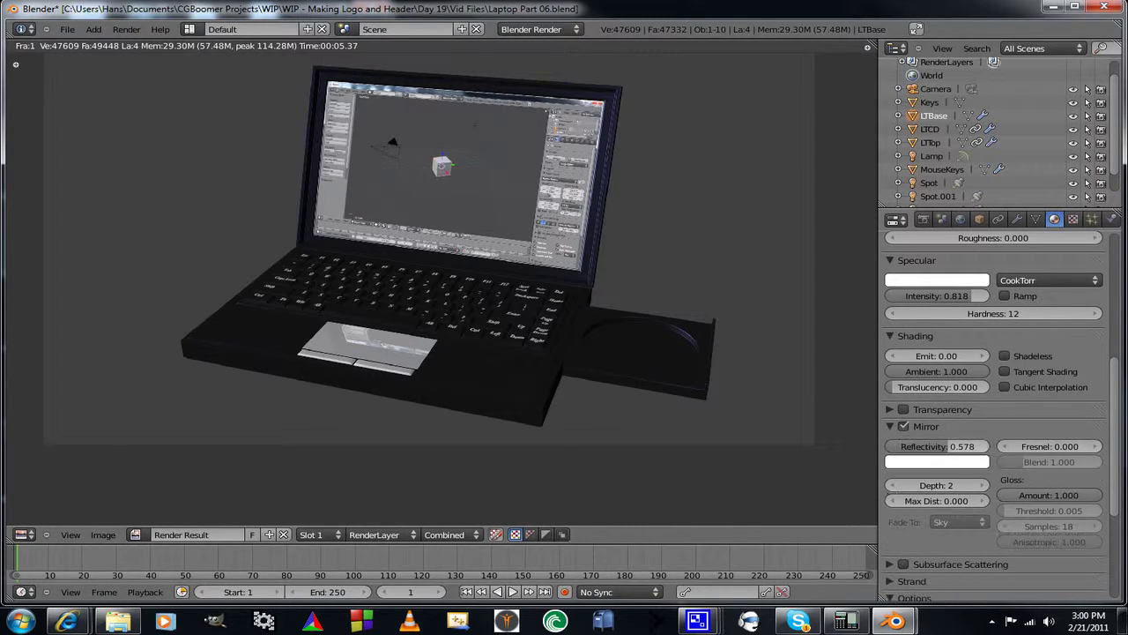
pyautogui.moveTo(937, 446); pyautogui.dragTo(894, 446)
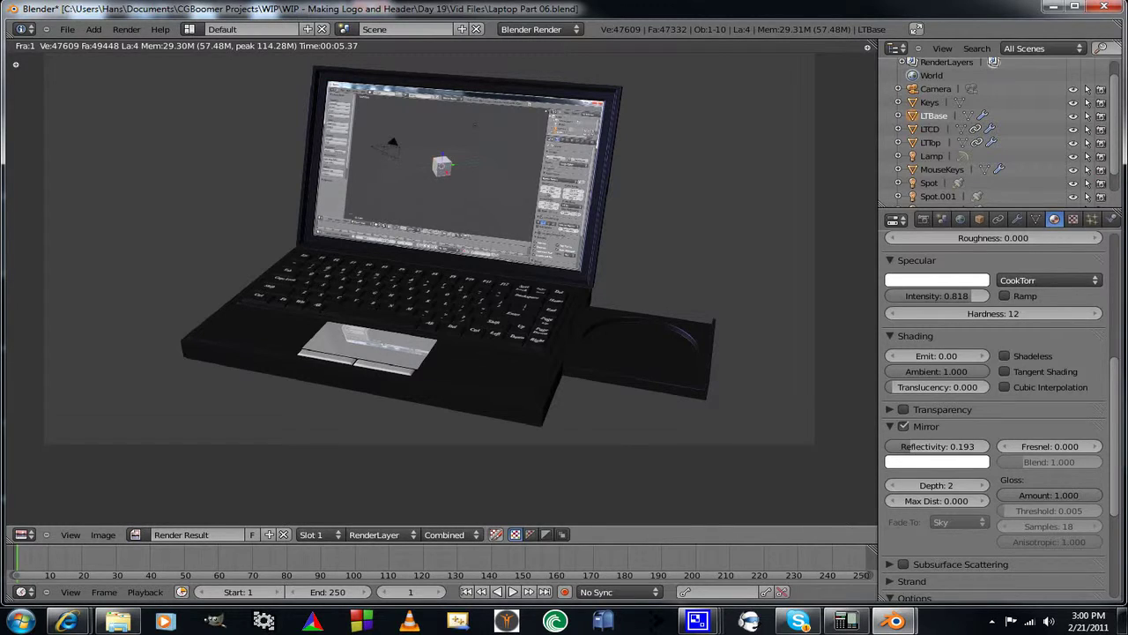
pyautogui.press('F12')
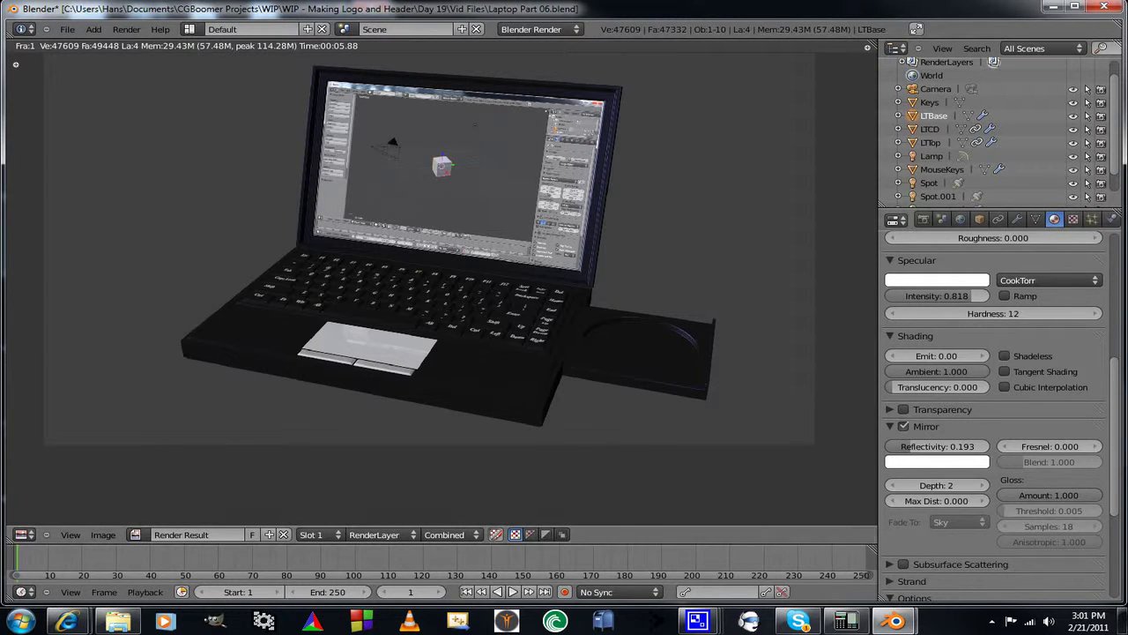
# Set the Touchpad material's mirror reflectivity to 0.1 and render again to inspect the touchpad up close
pyautogui.click(937, 446)
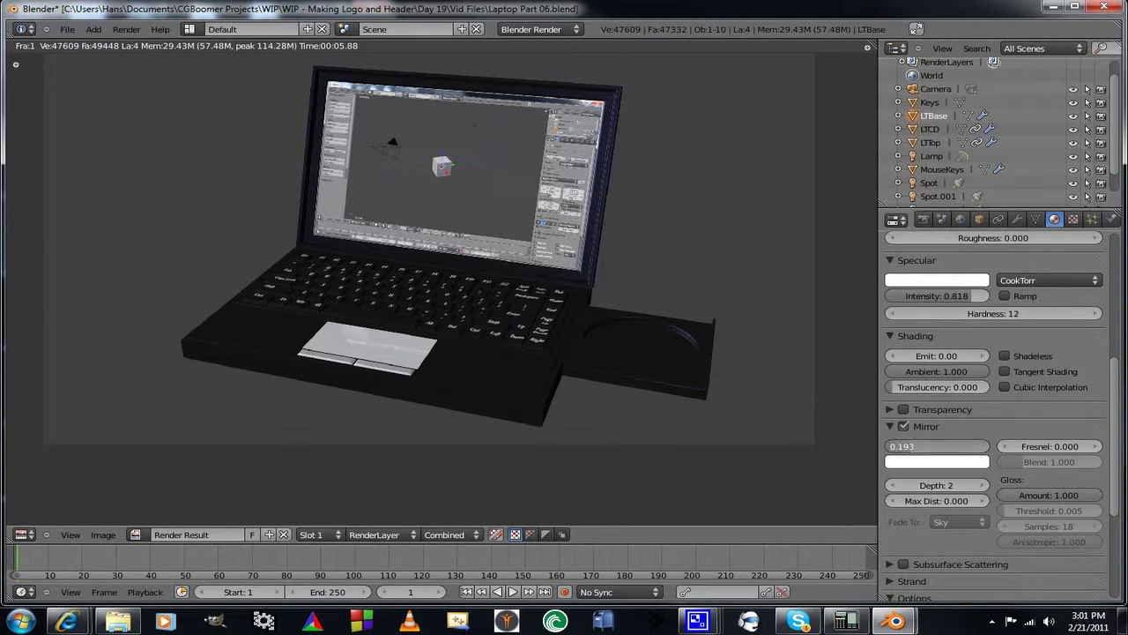
pyautogui.write('.1')
pyautogui.press('Return')
pyautogui.press('F12')
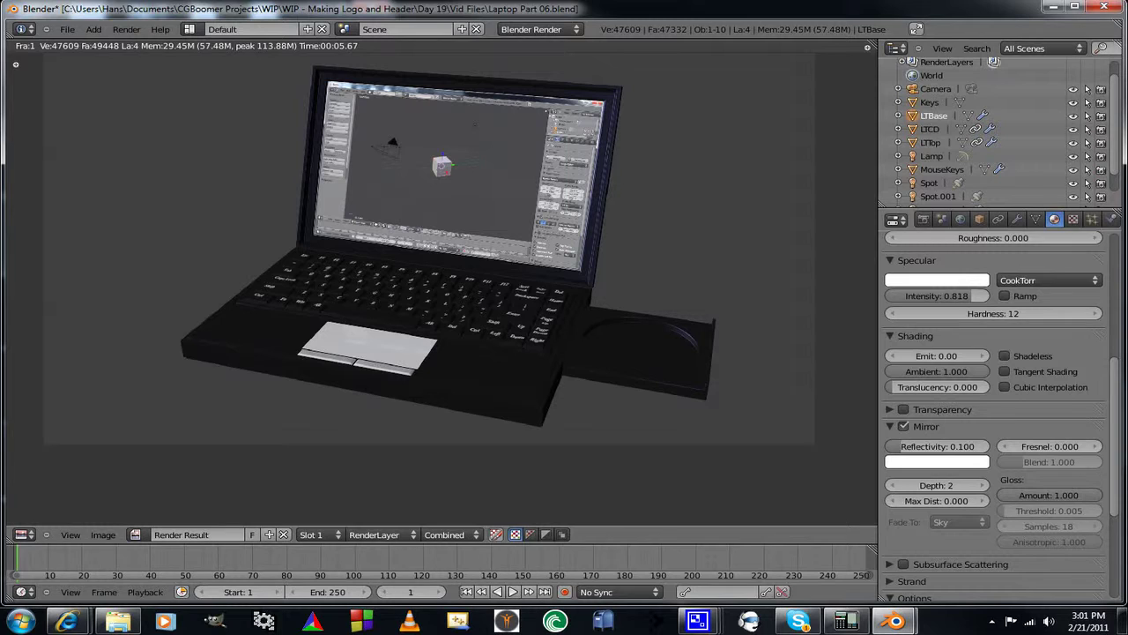
pyautogui.scroll(6, 993, 414)
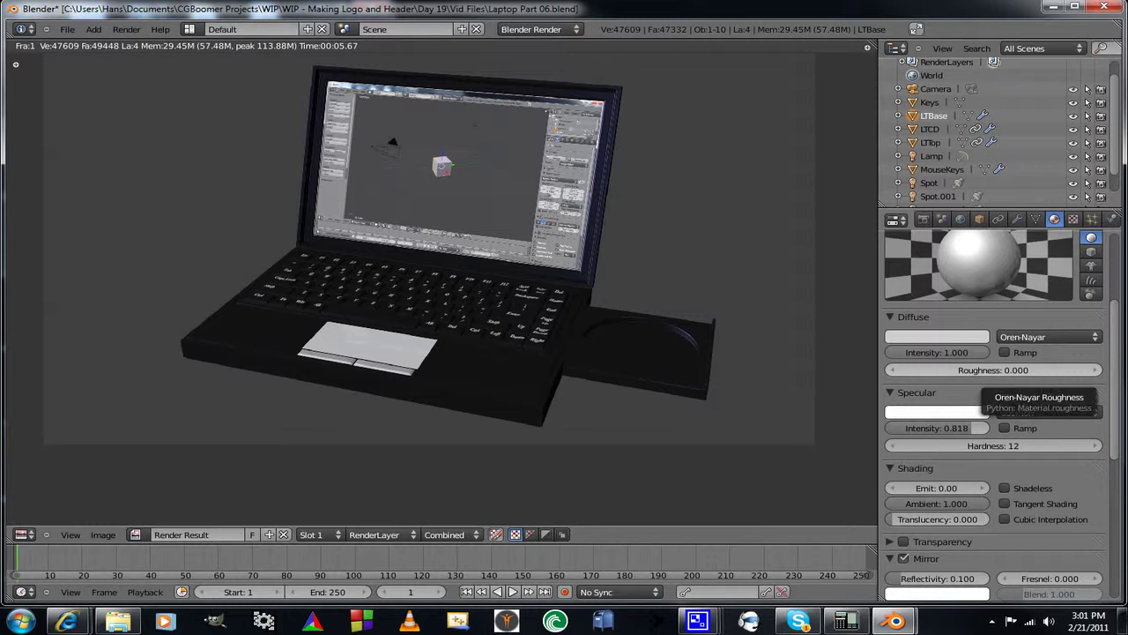
pyautogui.scroll(2, 442, 282)
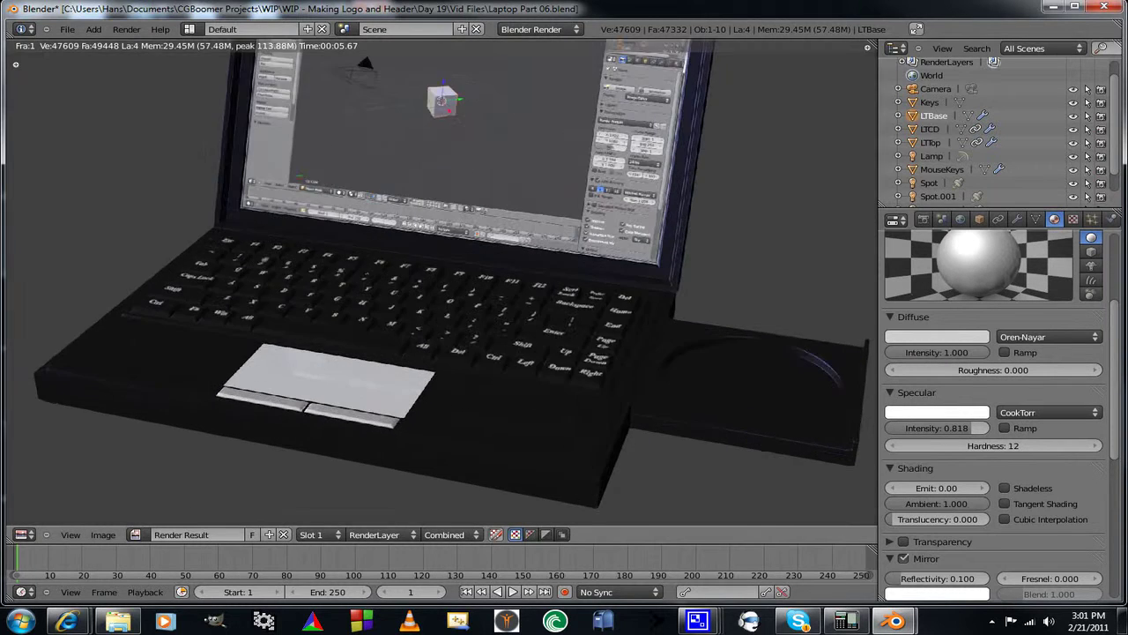
pyautogui.scroll(-2, 441, 282)
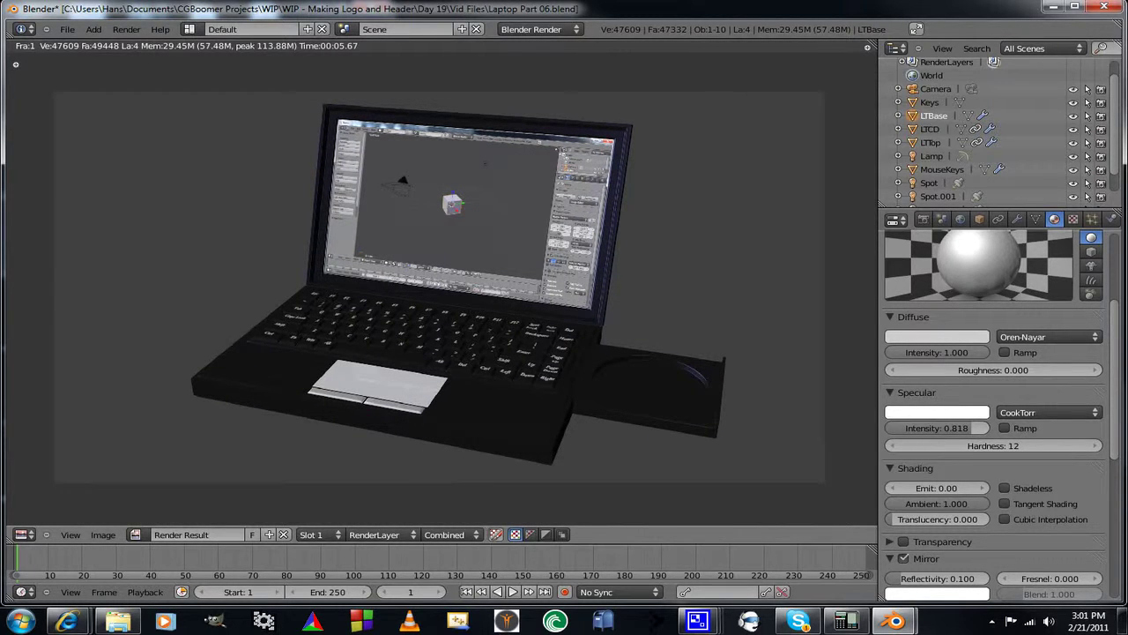
pyautogui.press('Escape')
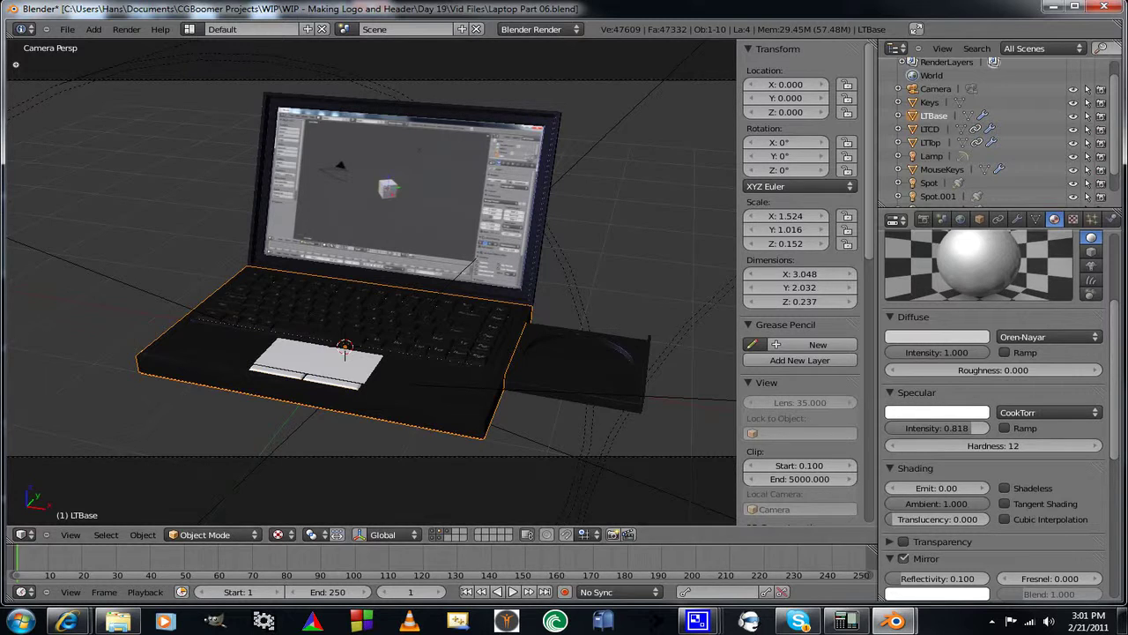
# Compare the settings of the Body and Touchpad materials on the laptop base
pyautogui.scroll(4, 996, 397)
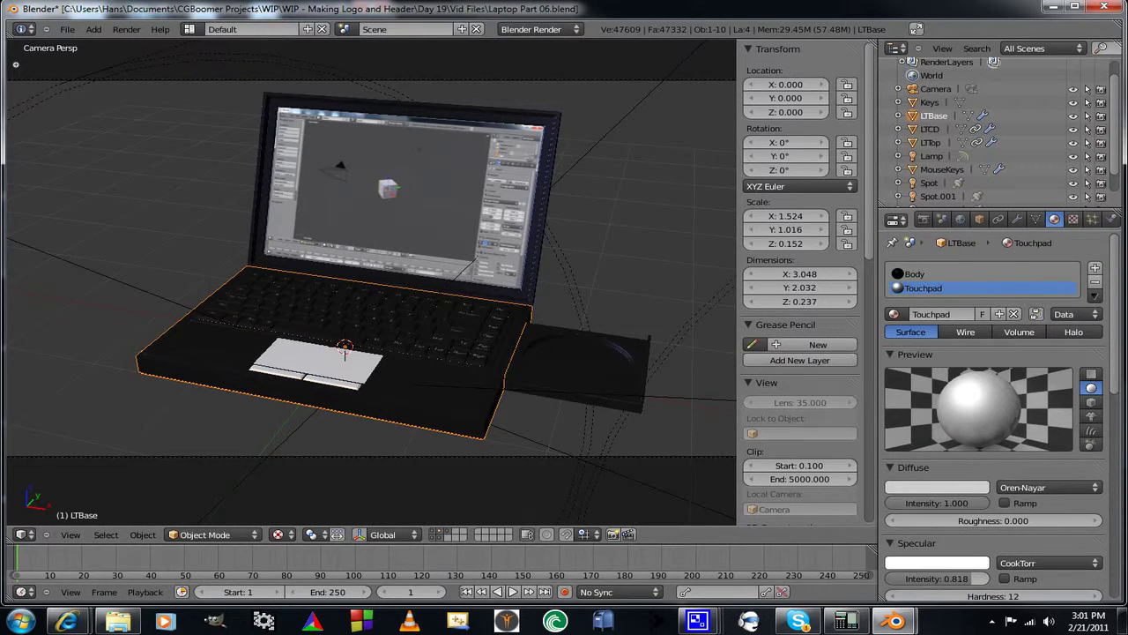
pyautogui.click(916, 274)
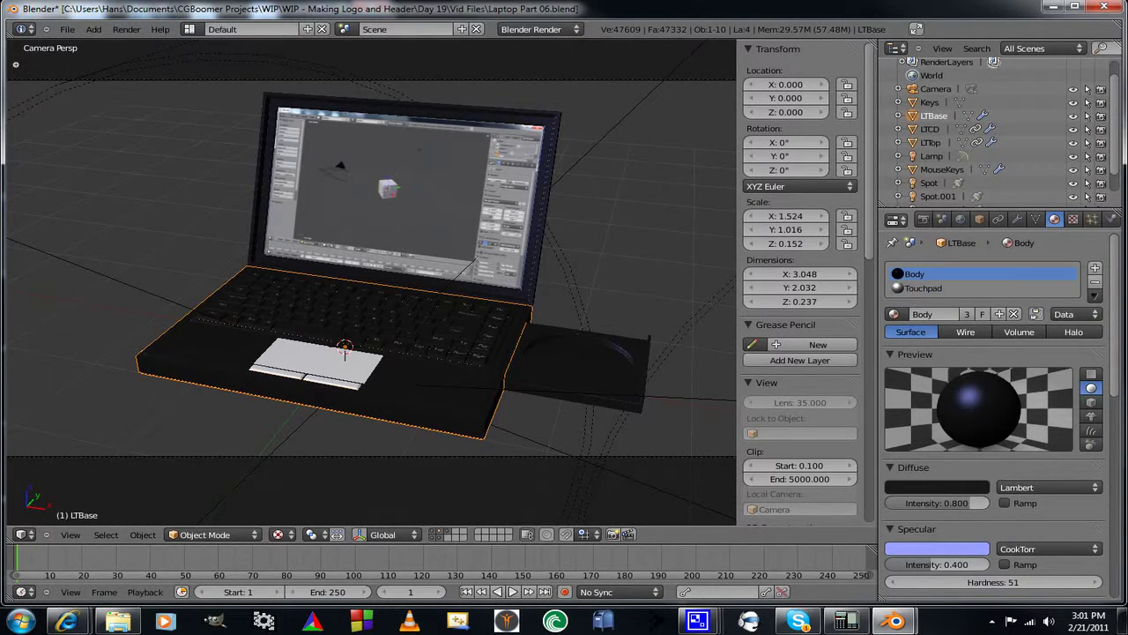
pyautogui.click(923, 288)
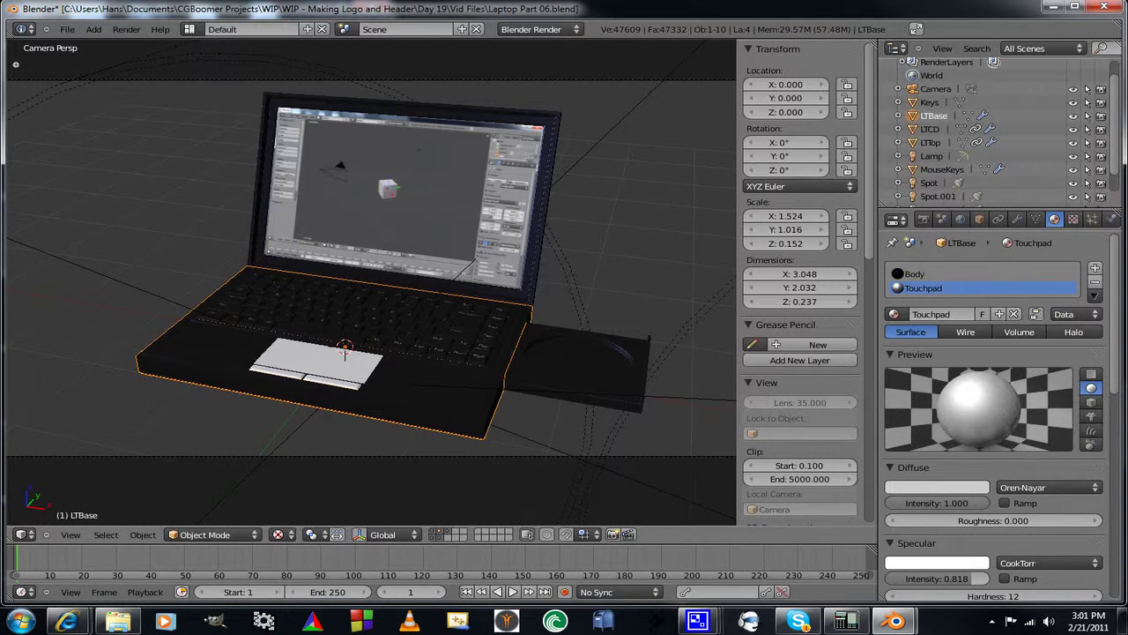
# Select the mouse keys, try a diffuse roughness of 1.300 on their material, and reset it to 0.000
pyautogui.rightClick(328, 382)
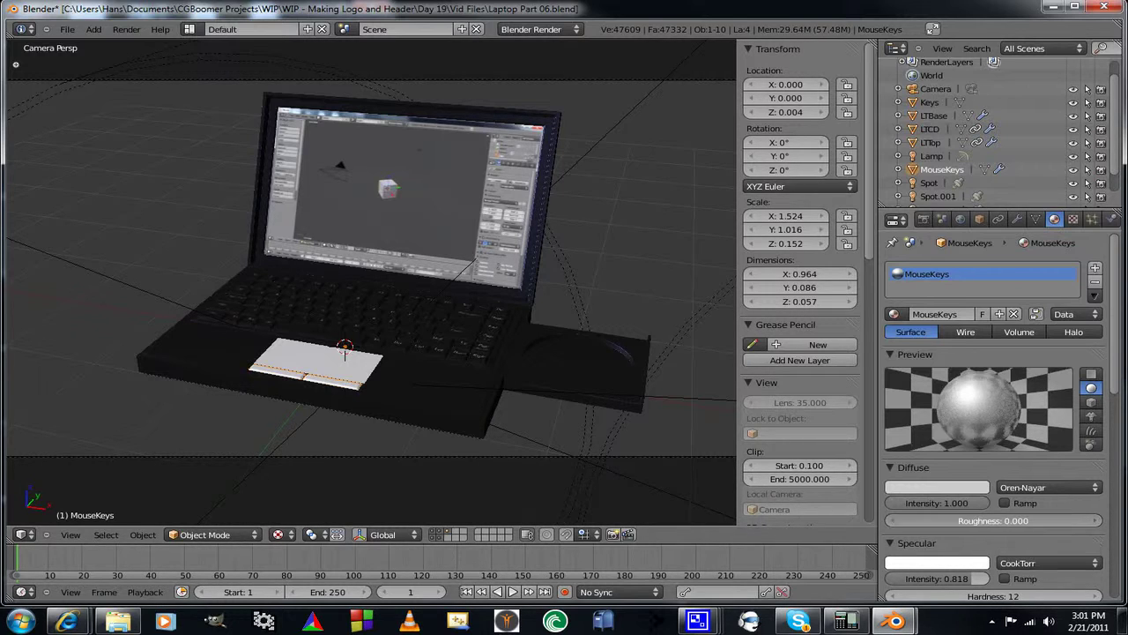
pyautogui.moveTo(994, 520); pyautogui.dragTo(1010, 520)
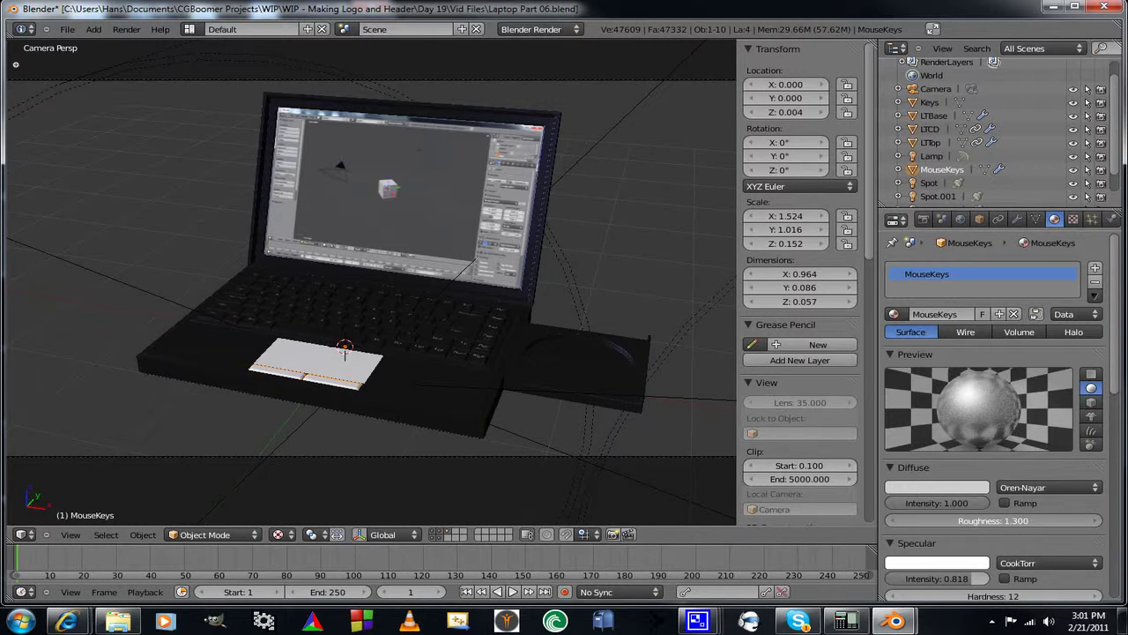
pyautogui.moveTo(1003, 520); pyautogui.dragTo(871, 521)
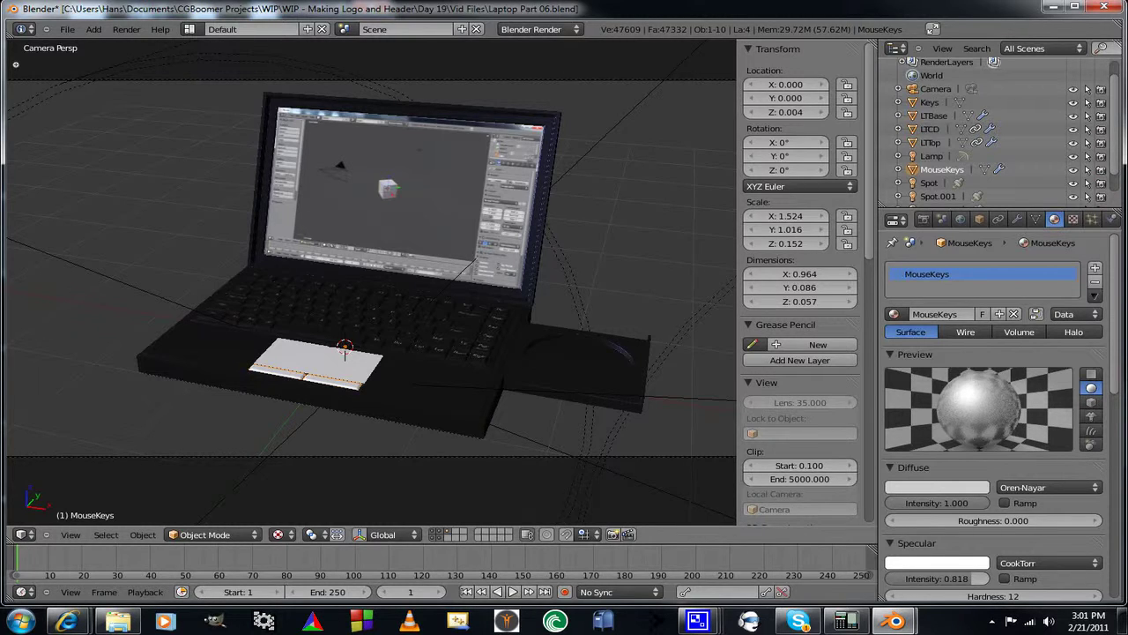
# Render the scene and inspect the surfaces of the touchpad and mouse keys up close
pyautogui.press('F12')
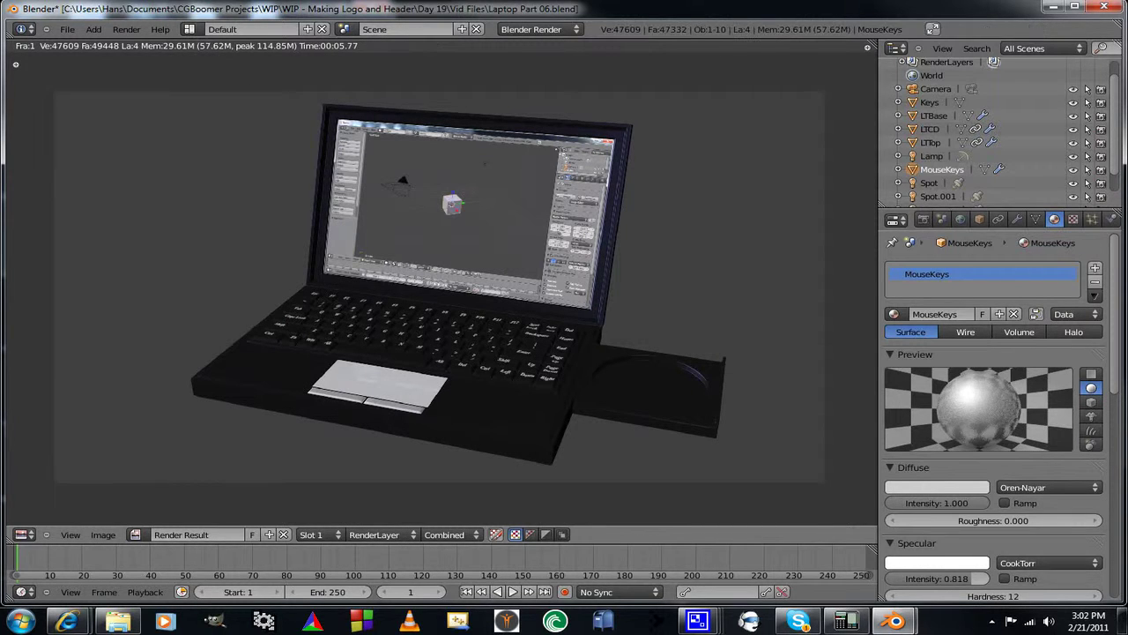
pyautogui.scroll(4, 442, 282)
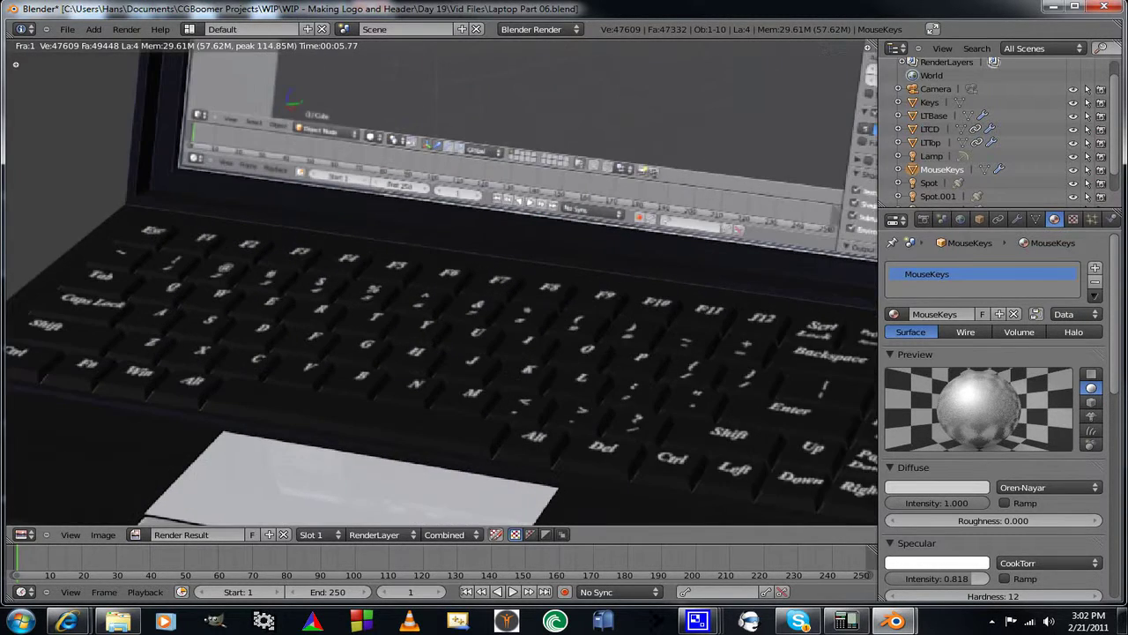
pyautogui.moveTo(441, 370); pyautogui.dragTo(490, 188, button='middle')
pyautogui.scroll(1, 437, 281)
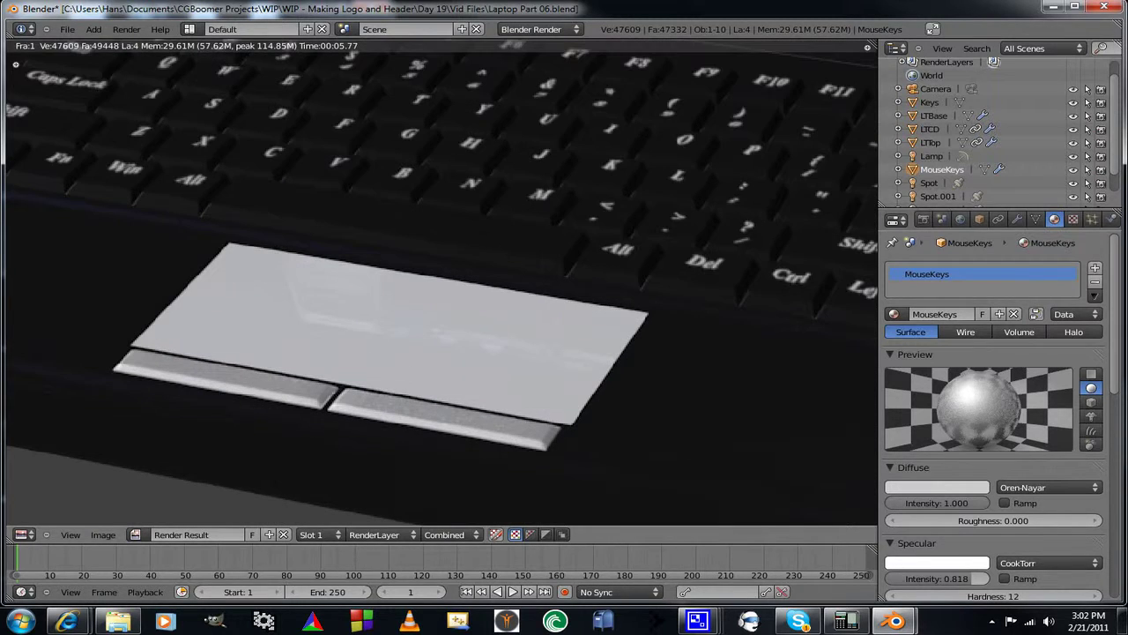
pyautogui.scroll(-2, 441, 282)
pyautogui.moveTo(441, 282); pyautogui.dragTo(391, 334, button='middle')
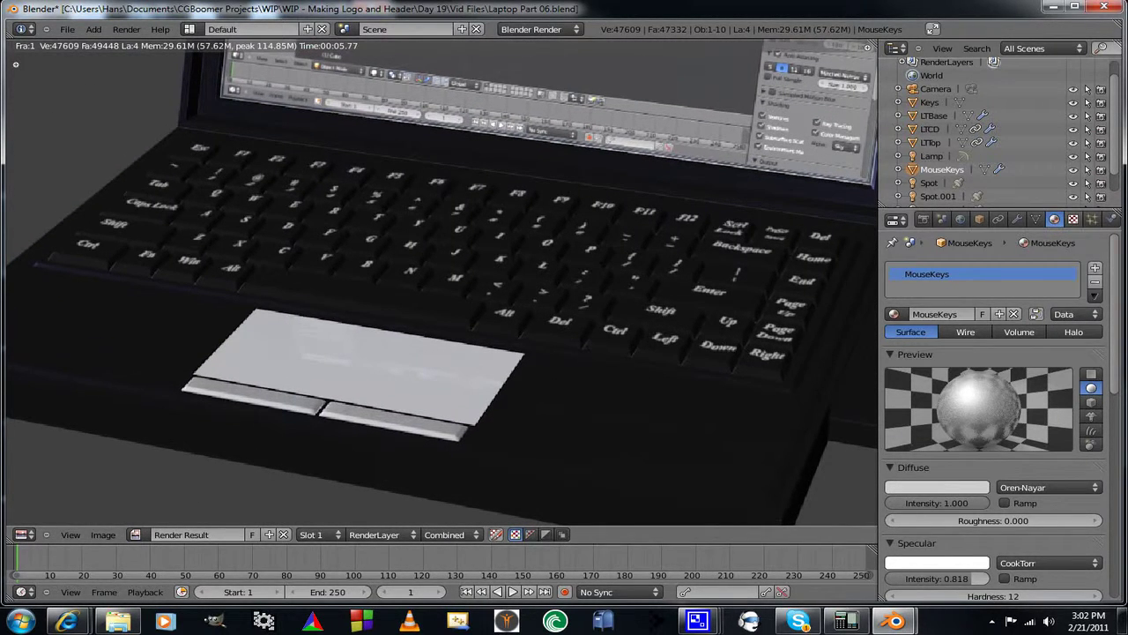
# Disable the Tex.001 and Tex.002 clouds textures on the MouseKeys material and render the scene again
pyautogui.click(1073, 219)
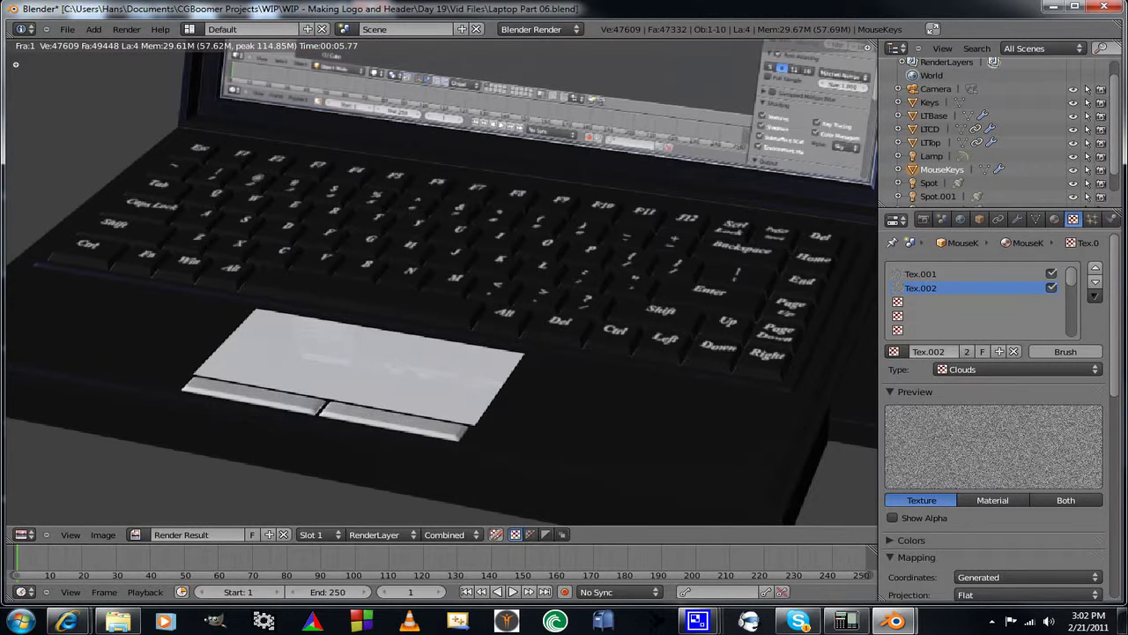
pyautogui.click(1052, 288)
pyautogui.click(1052, 274)
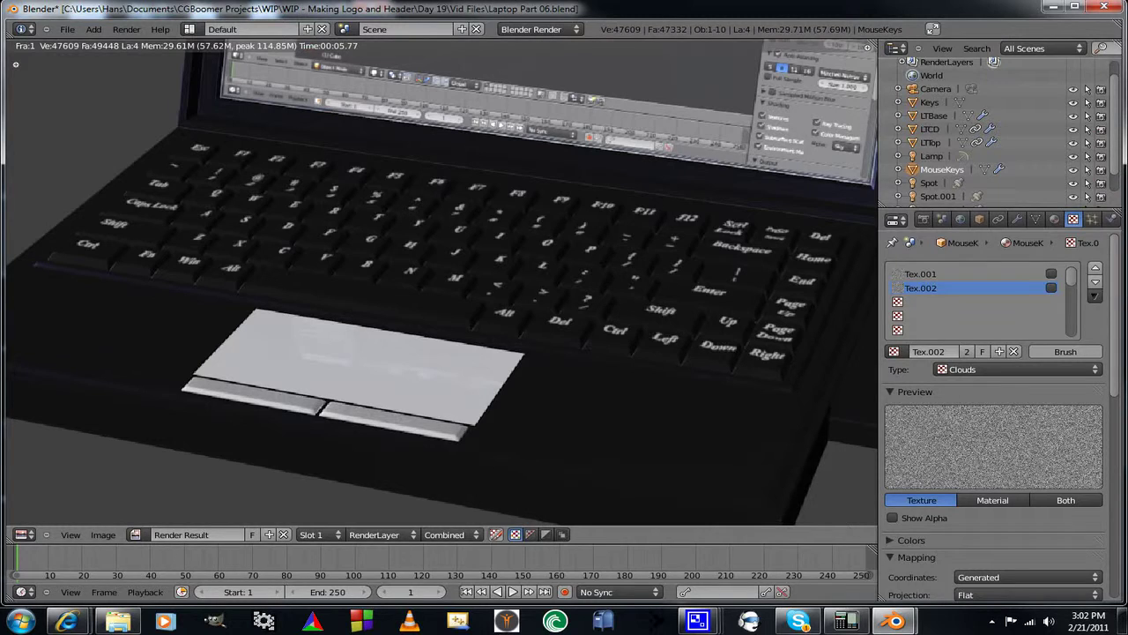
pyautogui.press('F12')
# Examine the new render, checking the mouse keys and touchpad up close and the laptop as a whole
pyautogui.scroll(2, 441, 282)
pyautogui.moveTo(397, 370); pyautogui.dragTo(460, 222, button='middle')
pyautogui.scroll(3, 441, 282)
pyautogui.scroll(-2, 440, 282)
pyautogui.press('Home')
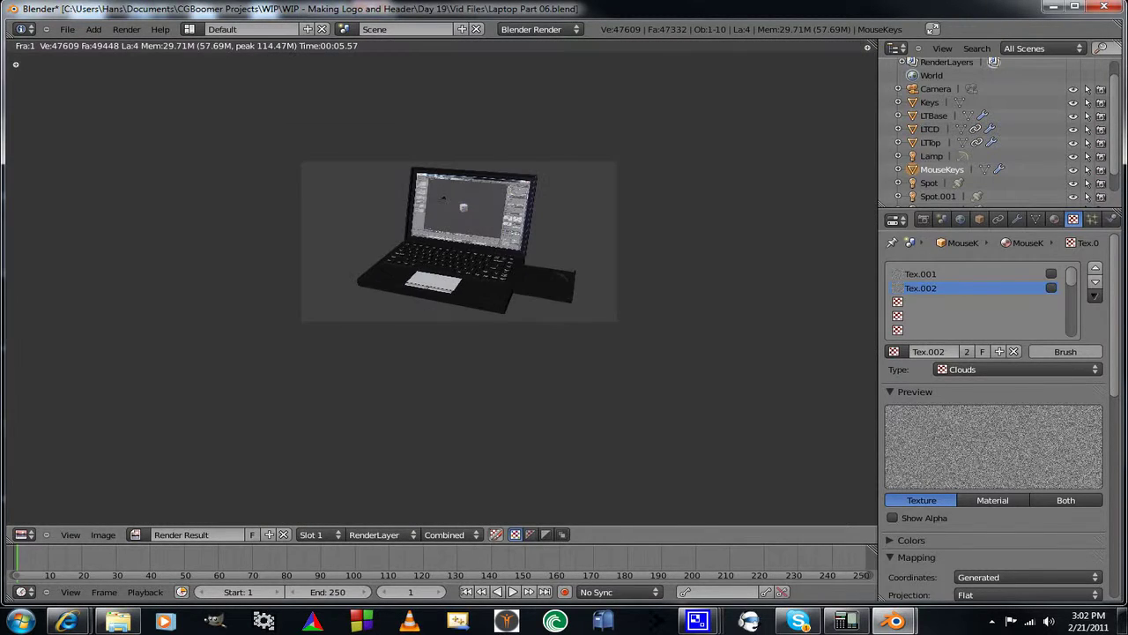
pyautogui.moveTo(440, 265); pyautogui.dragTo(424, 332, button='middle')
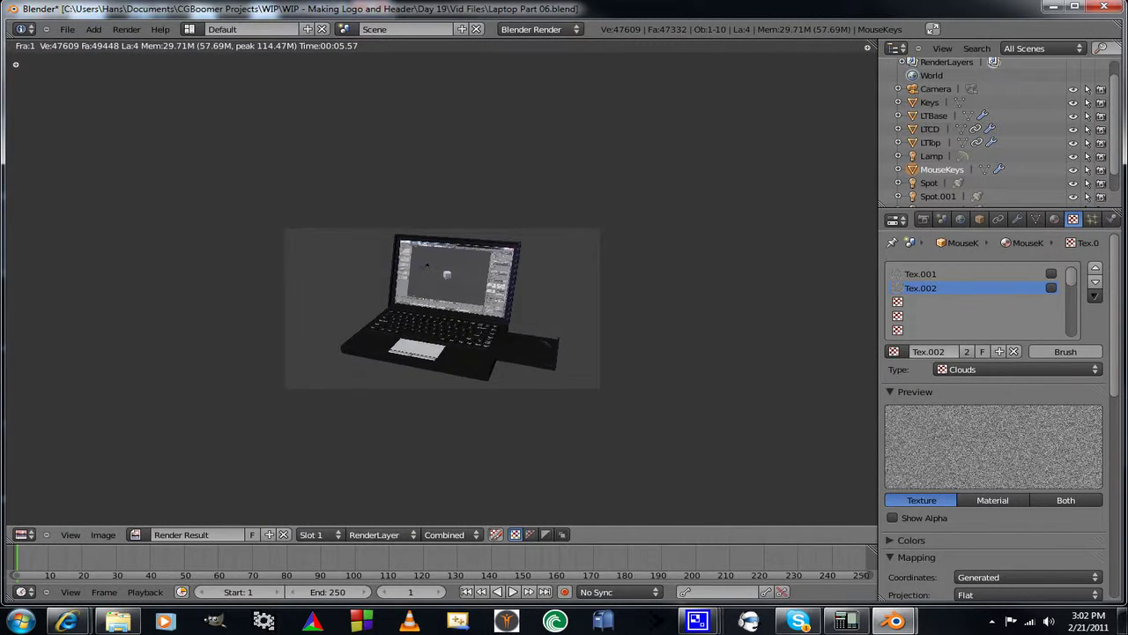
pyautogui.scroll(4, 424, 332)
pyautogui.scroll(3, 440, 282)
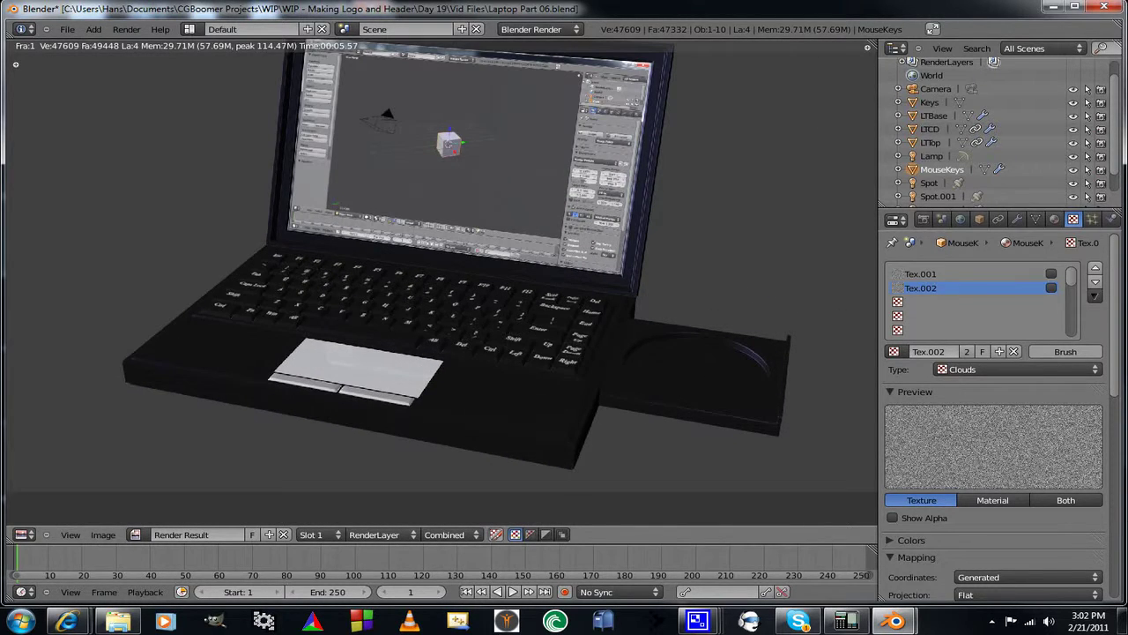
pyautogui.moveTo(441, 282); pyautogui.dragTo(441, 305, button='middle')
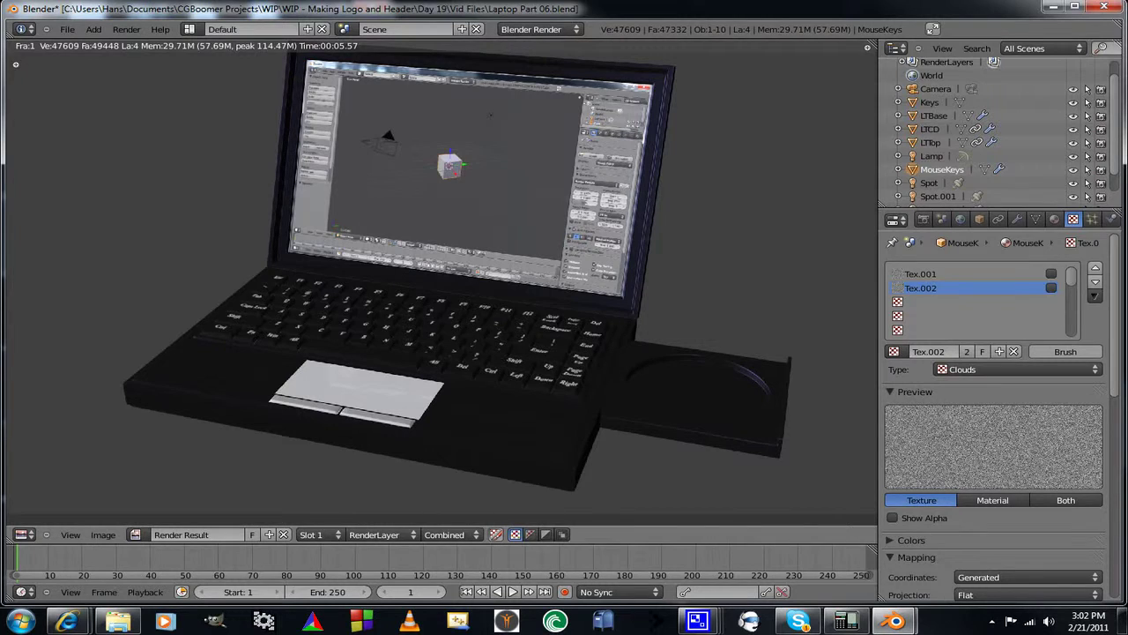
pyautogui.moveTo(441, 282)
pyautogui.mouseDown(button='middle')
pyautogui.moveTo(420, 284)
pyautogui.moveTo(431, 301)
pyautogui.mouseUp(button='middle')
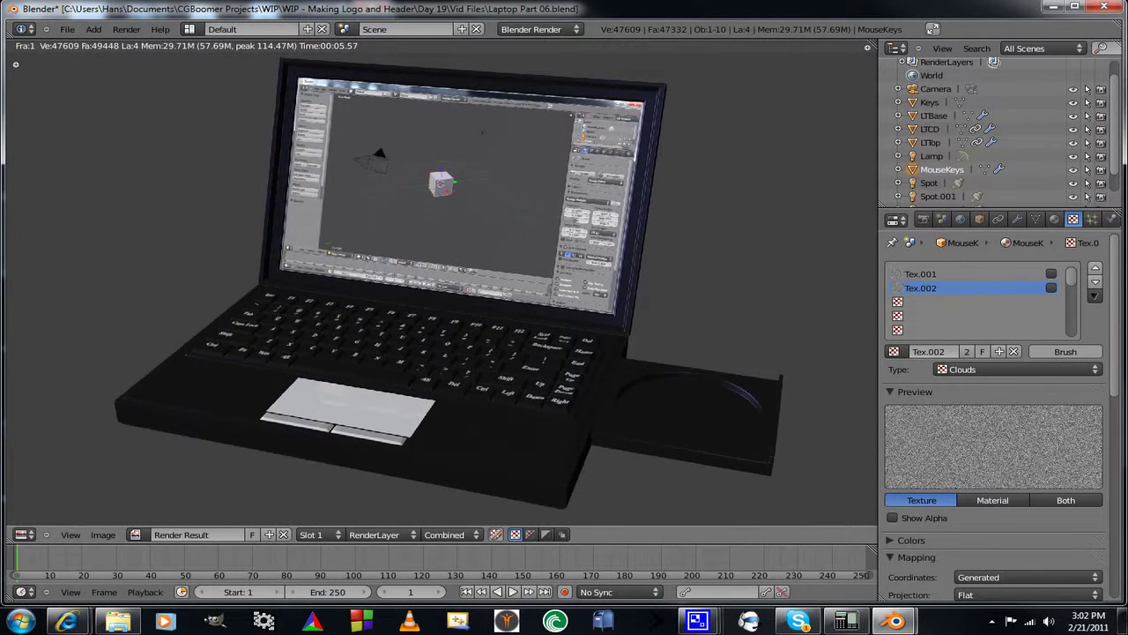
pyautogui.scroll(-2, 432, 301)
pyautogui.scroll(2, 441, 282)
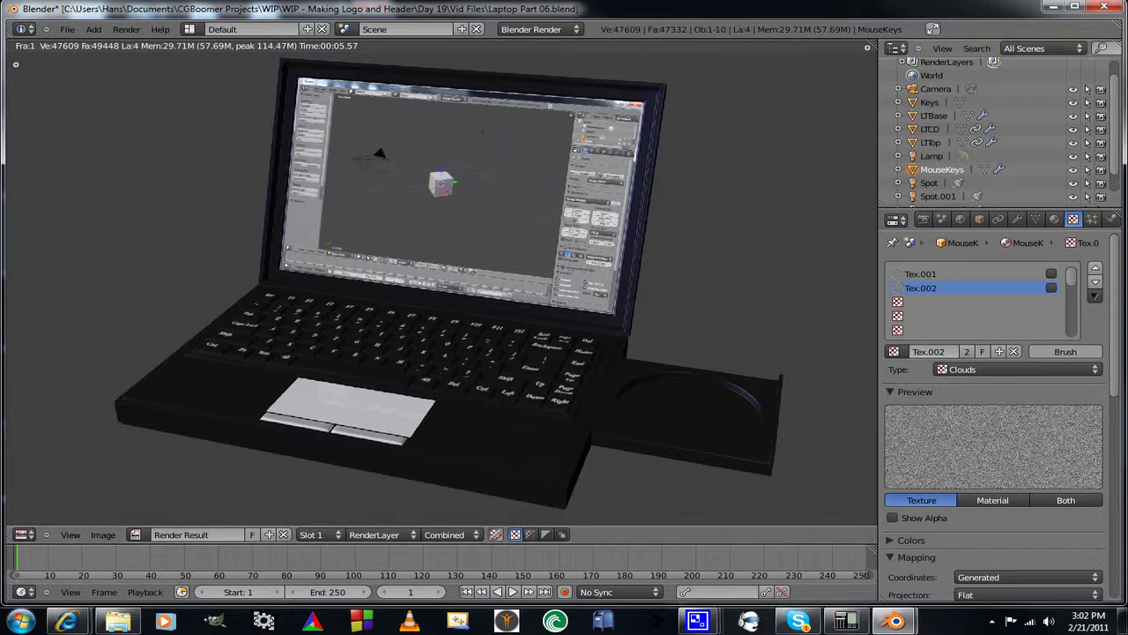
pyautogui.click(1054, 219)
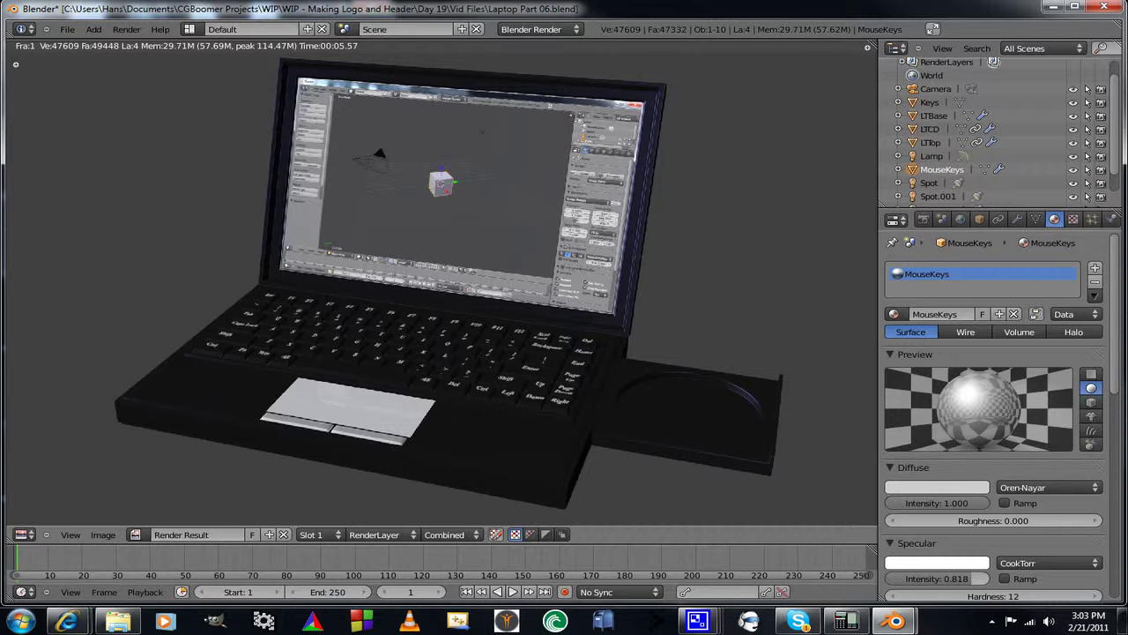
pyautogui.scroll(-1, 440, 286)
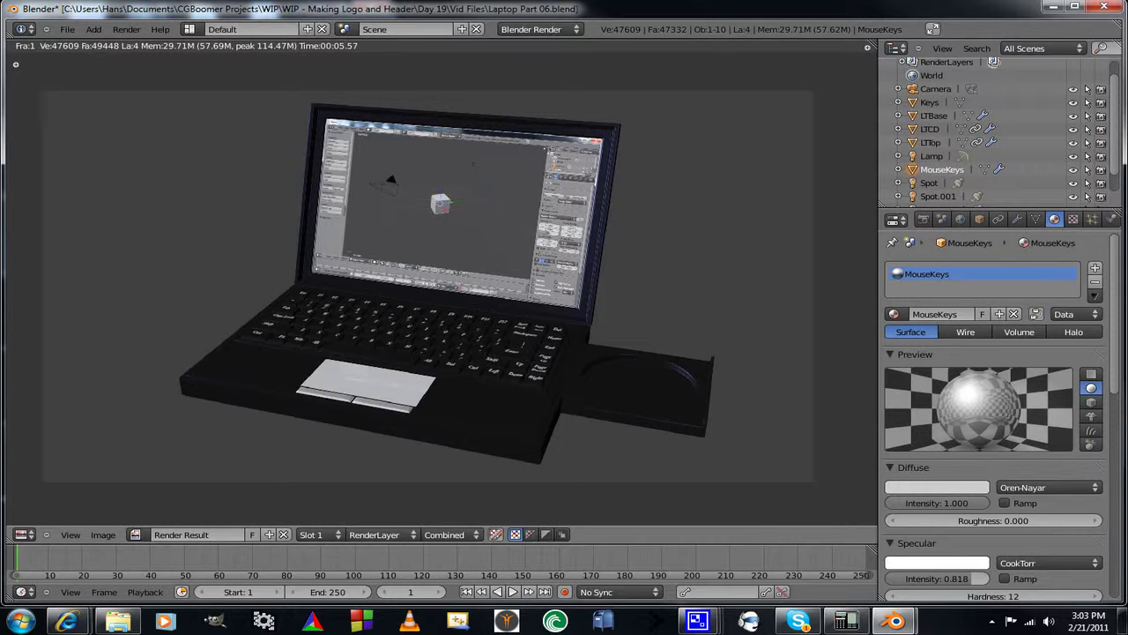
# Leave the render, select the LTBase object, and open its mesh in Edit Mode with the touchpad in close view
pyautogui.press('Escape')
pyautogui.moveTo(353, 291); pyautogui.dragTo(397, 275, button='middle')
pyautogui.click(929, 183)
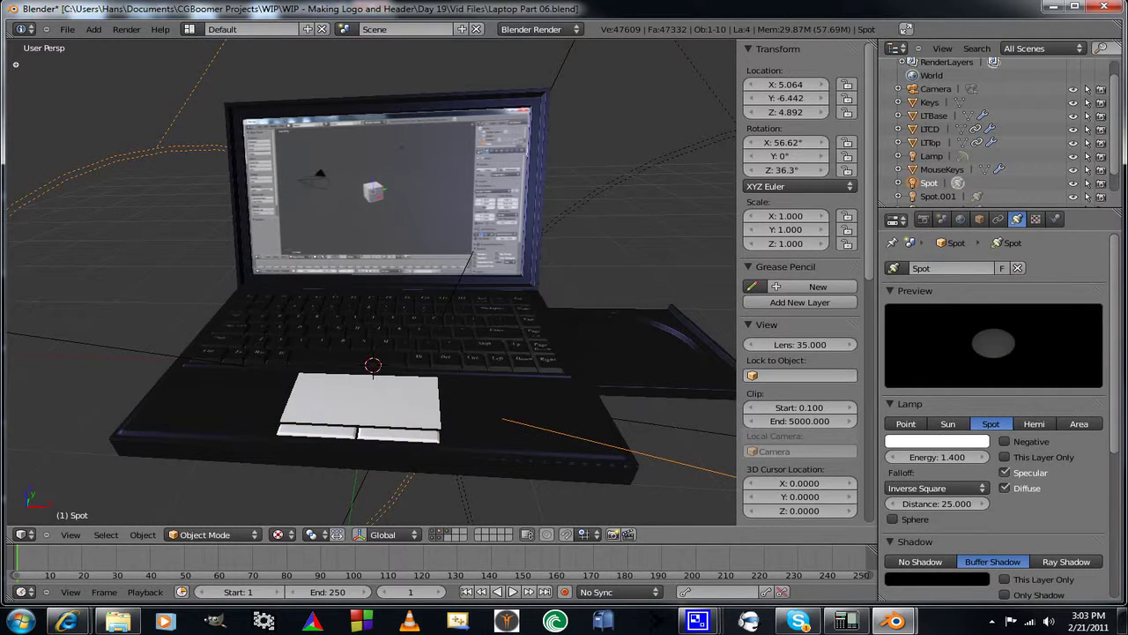
pyautogui.rightClick(512, 416)
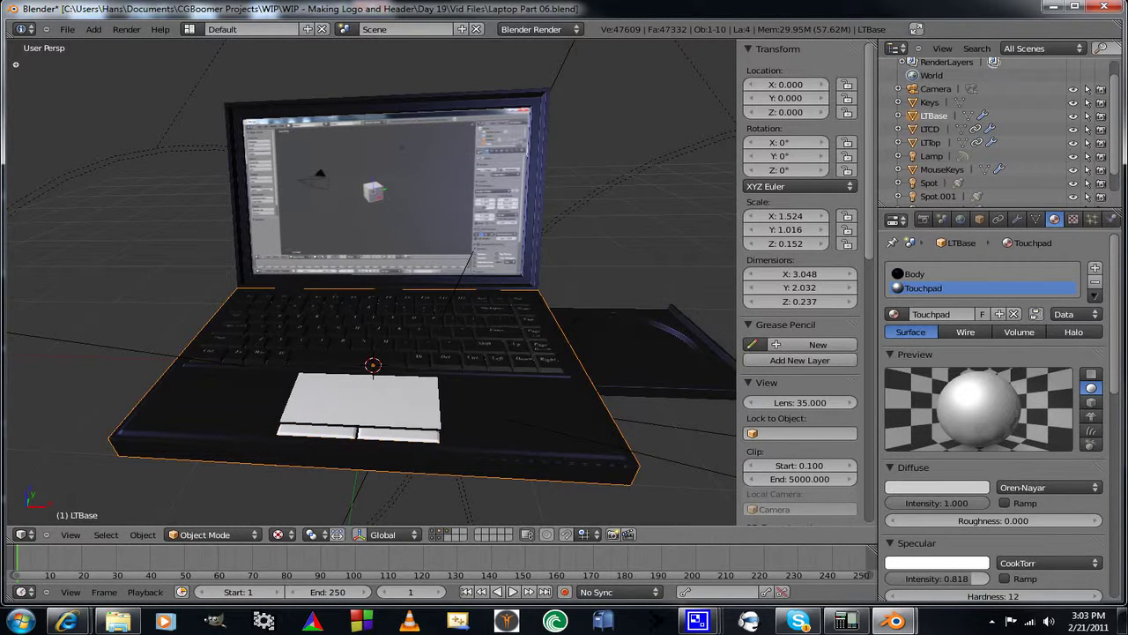
pyautogui.press('Tab')
pyautogui.scroll(5, 370, 282)
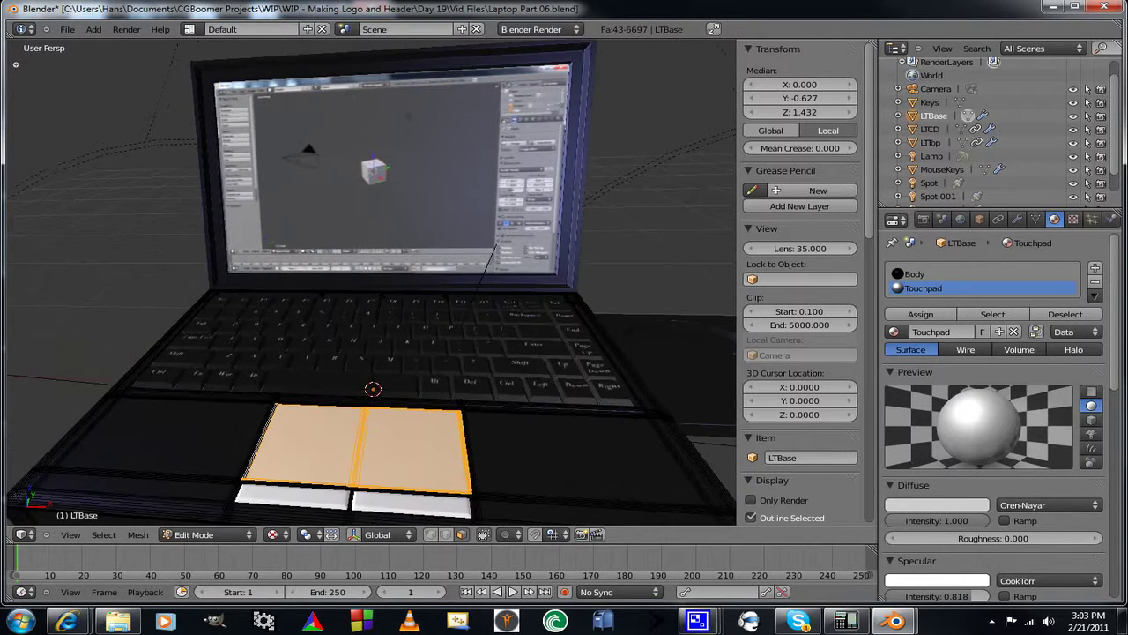
pyautogui.scroll(4, 370, 282)
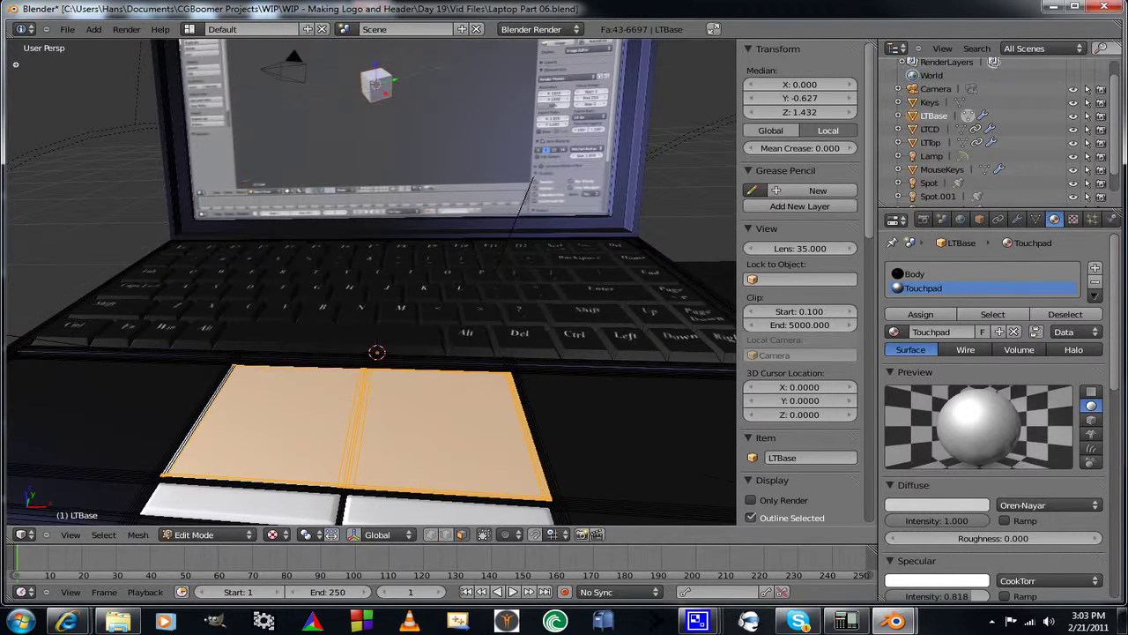
# Select the entire base mesh and examine the edge loops around the touchpad and mouse keys
pyautogui.press('Tab')
pyautogui.press('Tab')
pyautogui.press('a')
pyautogui.press('a')
pyautogui.moveTo(370, 282); pyautogui.dragTo(436, 187, button='middle')
pyautogui.press('KP_8')
pyautogui.scroll(2, 370, 282)
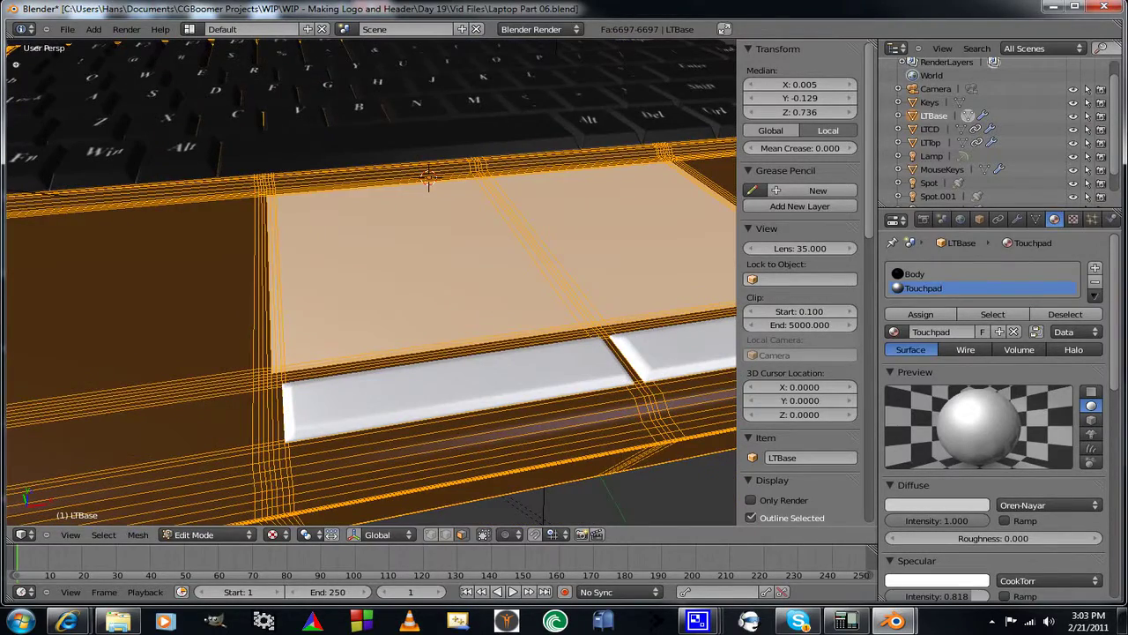
pyautogui.press('KP_Add')
pyautogui.press('KP_Add')
pyautogui.press('KP_Add')
pyautogui.press('KP_Add')
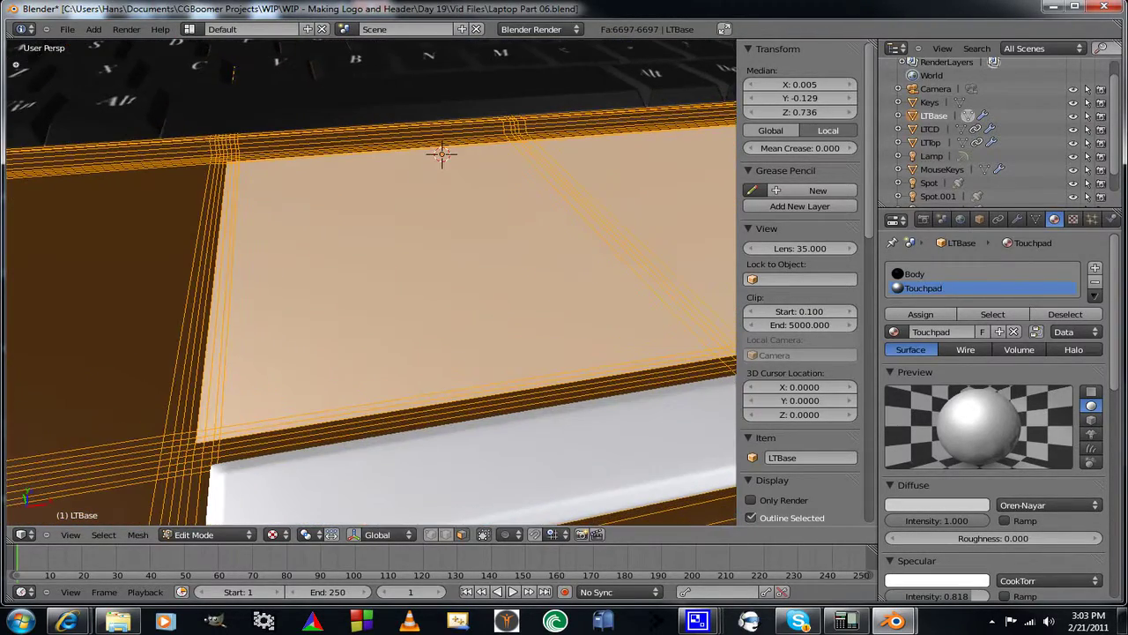
pyautogui.moveTo(370, 282); pyautogui.dragTo(419, 242, button='middle')
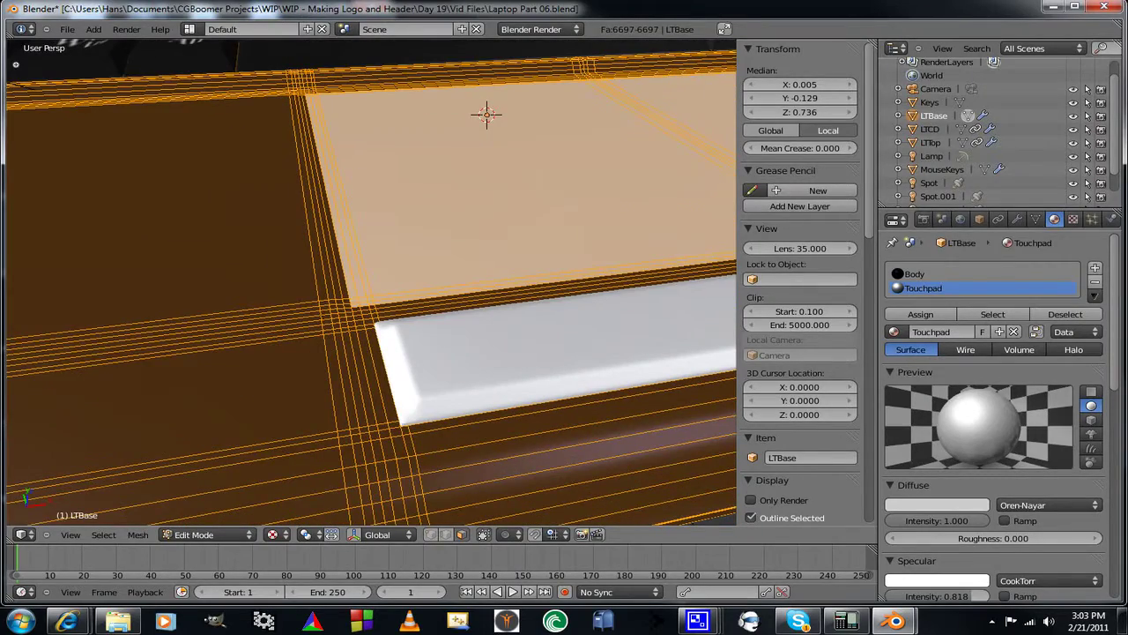
pyautogui.scroll(-4, 371, 282)
pyautogui.moveTo(371, 282)
pyautogui.mouseDown(button='middle')
pyautogui.moveTo(331, 310)
pyautogui.moveTo(346, 296)
pyautogui.moveTo(324, 291)
pyautogui.moveTo(402, 271)
pyautogui.moveTo(365, 290)
pyautogui.mouseUp(button='middle')
pyautogui.press('KP_Add')
pyautogui.press('KP_Add')
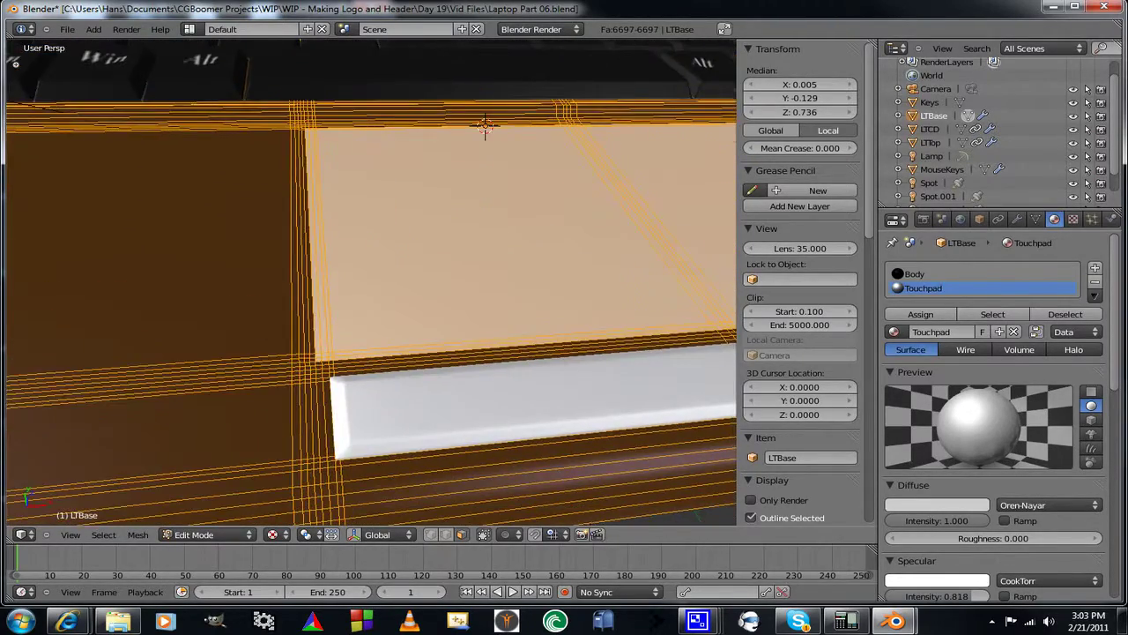
pyautogui.scroll(-3, 371, 282)
pyautogui.scroll(-2, 371, 282)
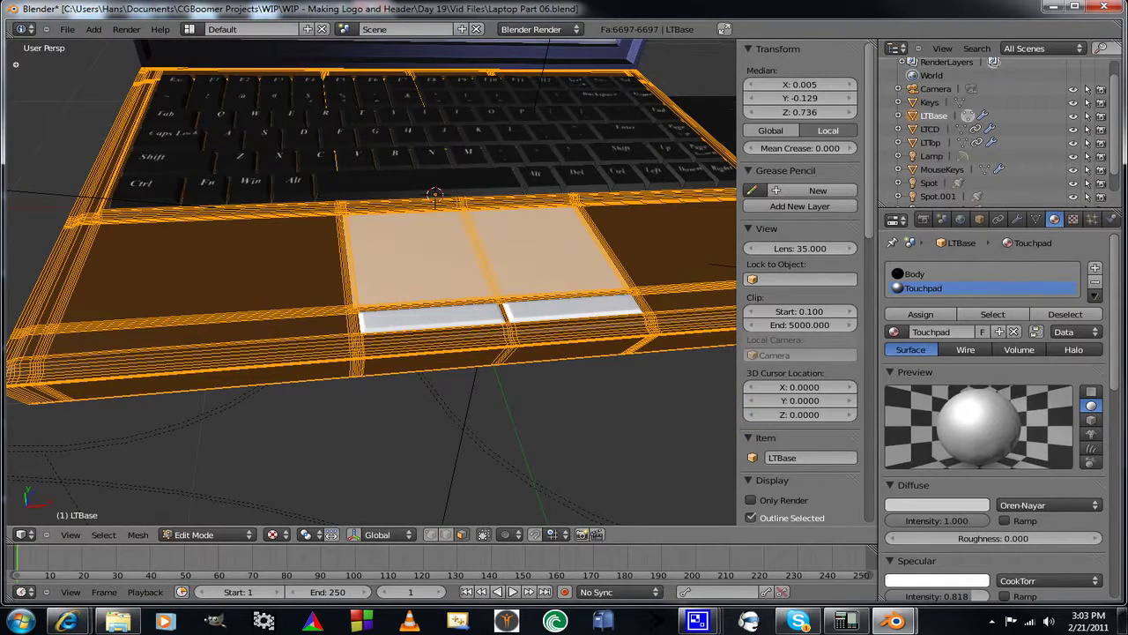
pyautogui.press('KP_Add')
pyautogui.press('KP_Add')
pyautogui.press('KP_Add')
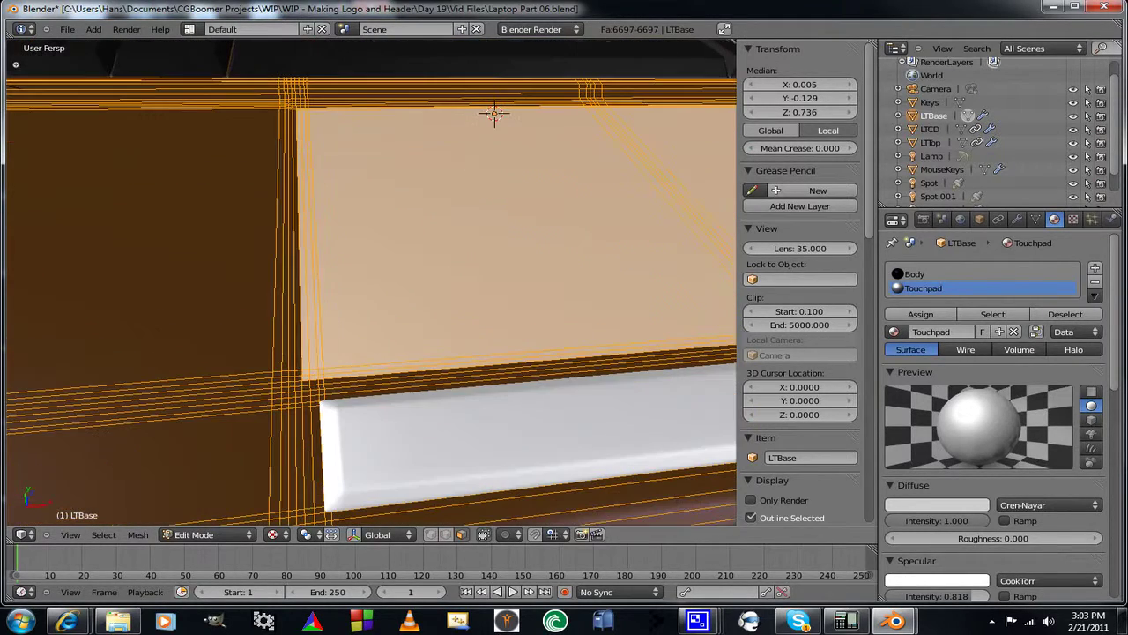
pyautogui.keyDown('shift'); pyautogui.moveTo(371, 282); pyautogui.dragTo(66, 283, button='middle'); pyautogui.keyUp('shift')
pyautogui.keyDown('shift'); pyautogui.moveTo(370, 264); pyautogui.dragTo(169, 324, button='middle'); pyautogui.keyUp('shift')
pyautogui.press('KP_6')
pyautogui.press('KP_6')
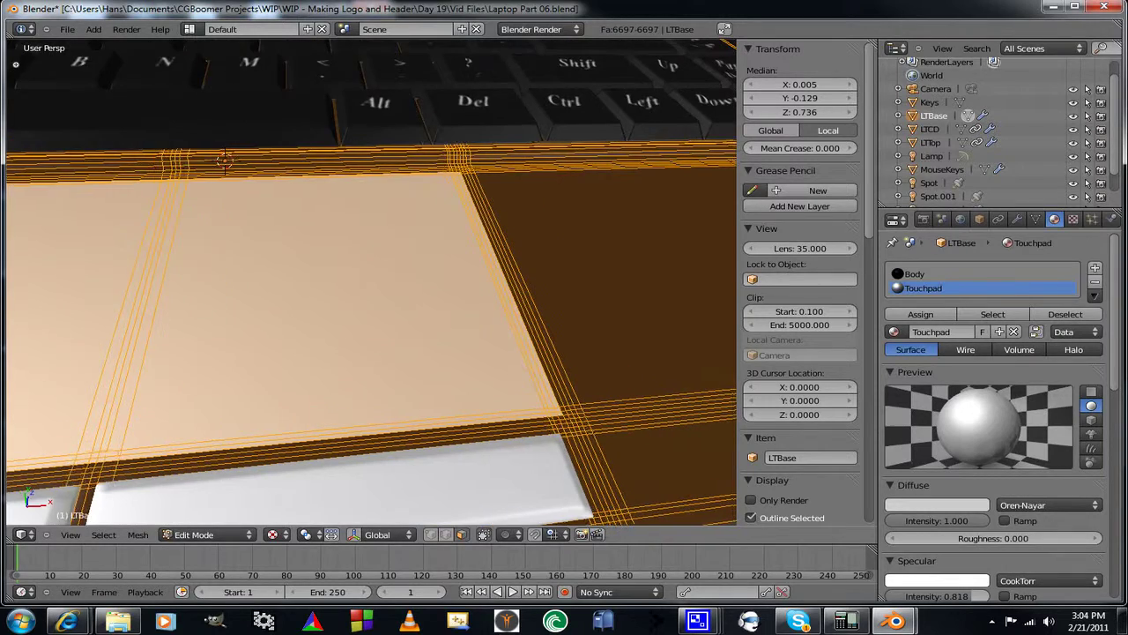
pyautogui.moveTo(370, 282); pyautogui.dragTo(340, 303, button='middle')
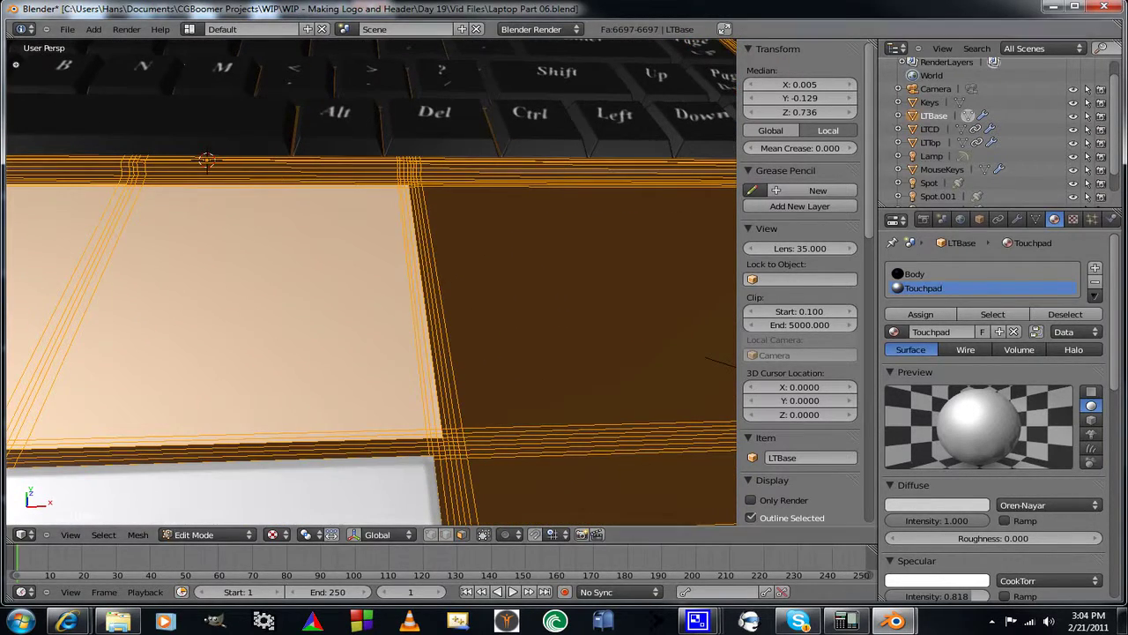
# Save the current Blender file
pyautogui.click(67, 30)
pyautogui.click(80, 119)
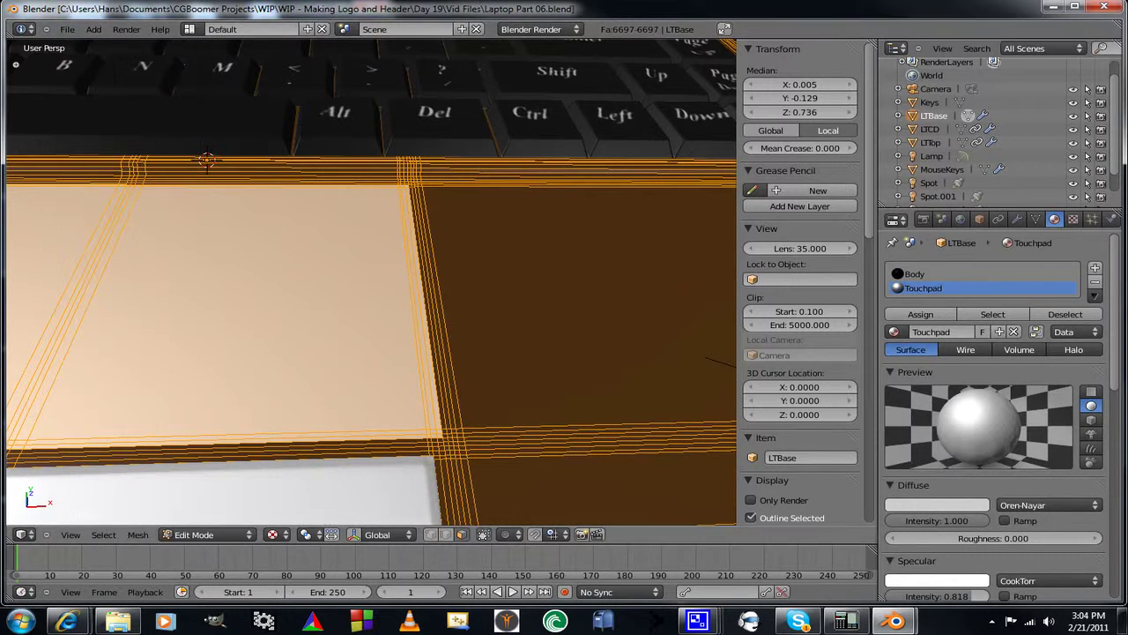
# Switch to edge selection and delete the outermost edge loop running alongside the touchpad's right edge on the base mesh
pyautogui.moveTo(370, 282)
pyautogui.mouseDown(button='middle')
pyautogui.moveTo(359, 252)
pyautogui.moveTo(361, 271)
pyautogui.mouseUp(button='middle')
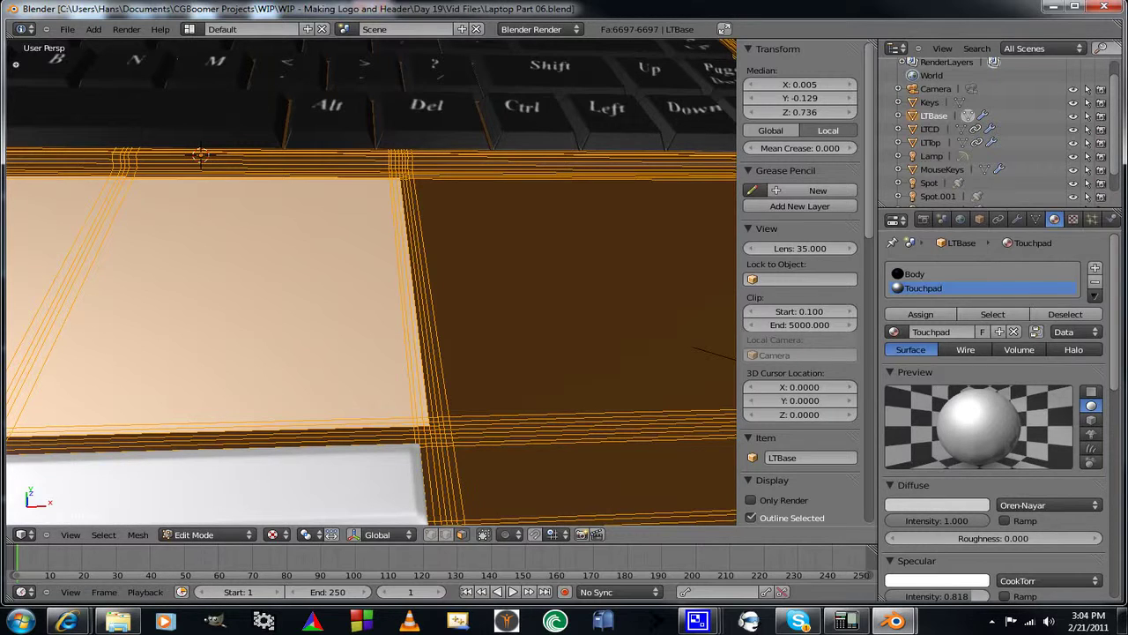
pyautogui.keyDown('alt'); pyautogui.rightClick(416, 295); pyautogui.keyUp('alt')
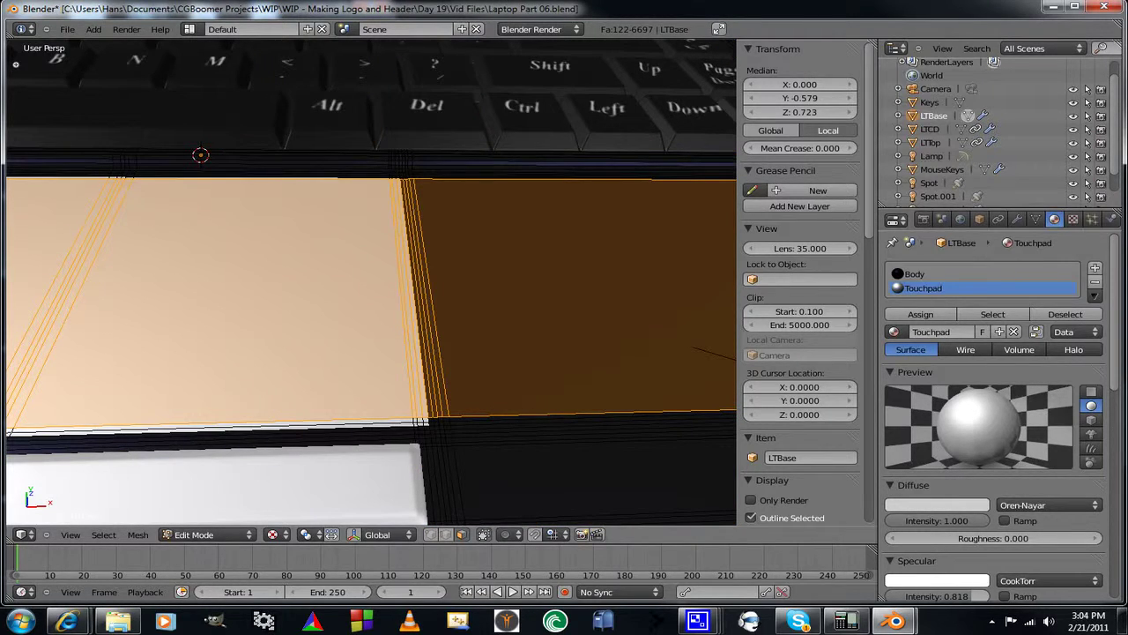
pyautogui.scroll(2, 416, 295)
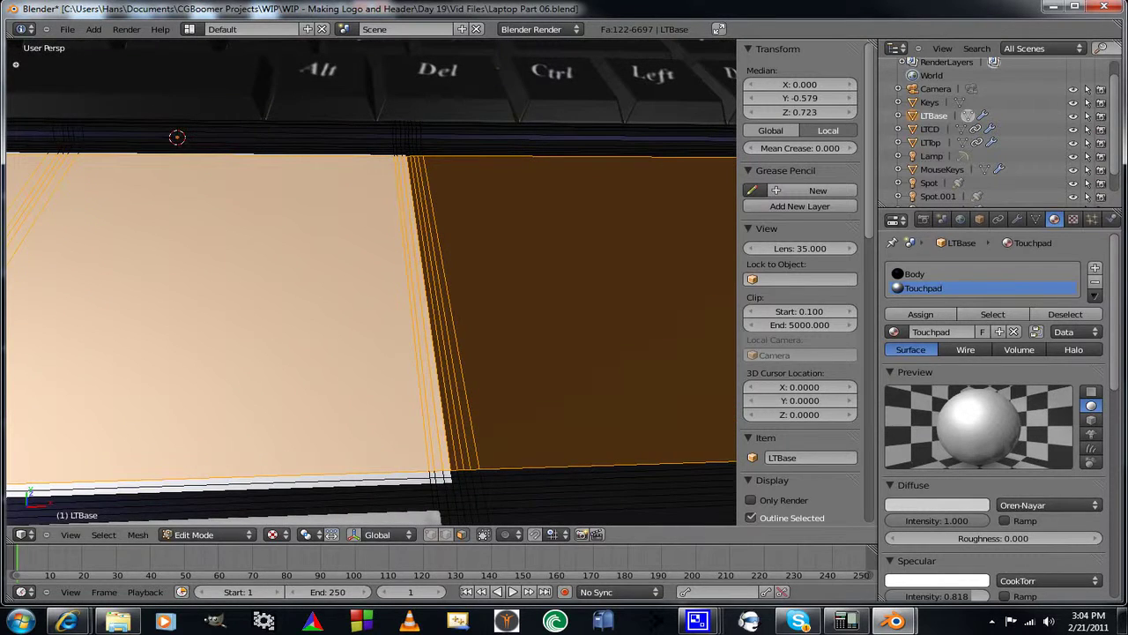
pyautogui.keyDown('shift'); pyautogui.moveTo(416, 296); pyautogui.dragTo(409, 250, button='middle'); pyautogui.keyUp('shift')
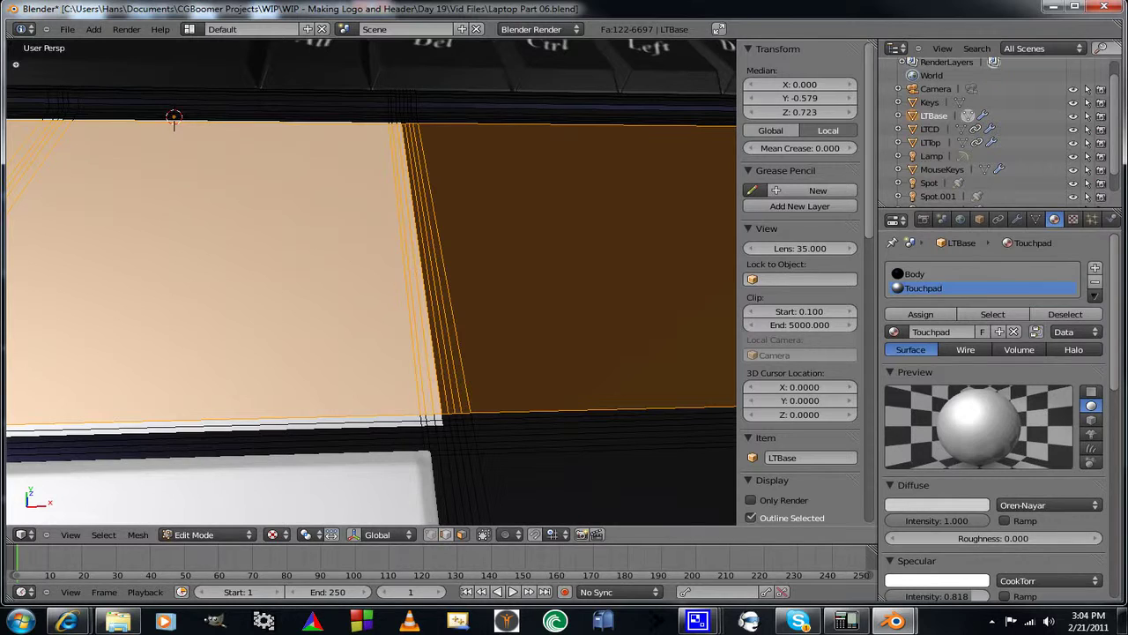
pyautogui.click(446, 535)
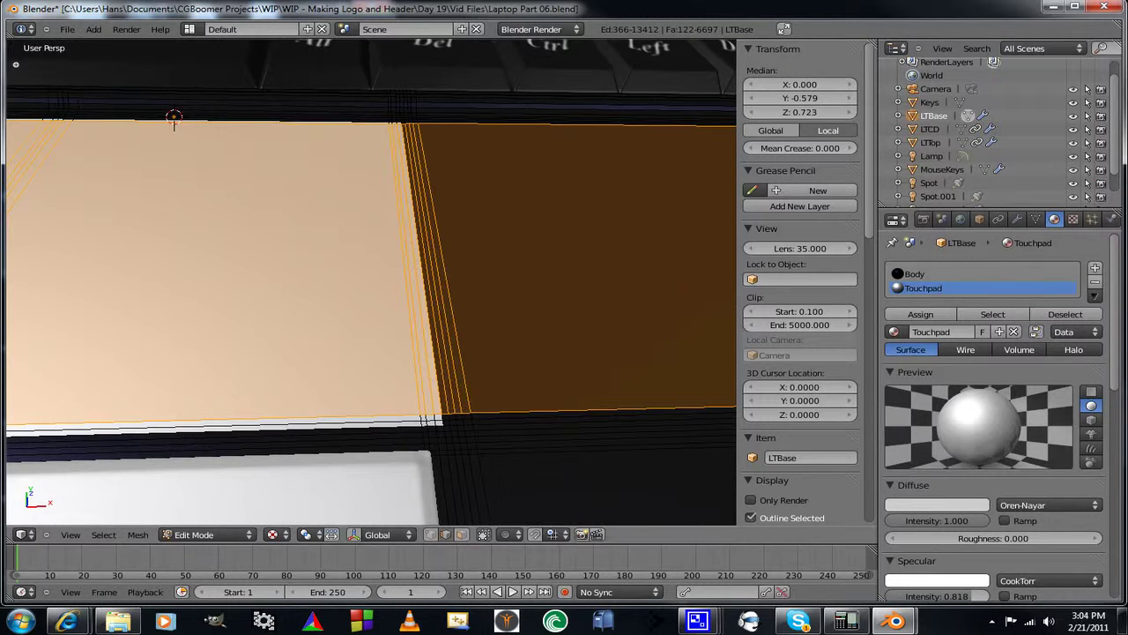
pyautogui.keyDown('alt'); pyautogui.rightClick(483, 483); pyautogui.keyUp('alt')
pyautogui.scroll(-4, 370, 282)
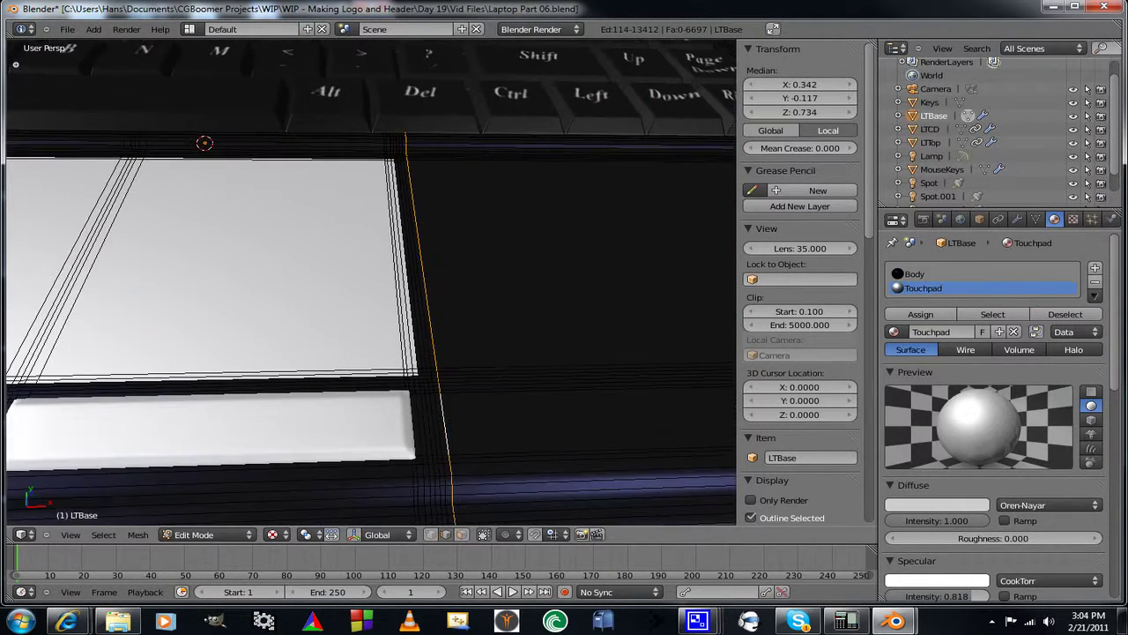
pyautogui.moveTo(370, 282); pyautogui.dragTo(414, 343, button='middle')
pyautogui.moveTo(363, 313); pyautogui.dragTo(353, 325, button='middle')
pyautogui.press('x')
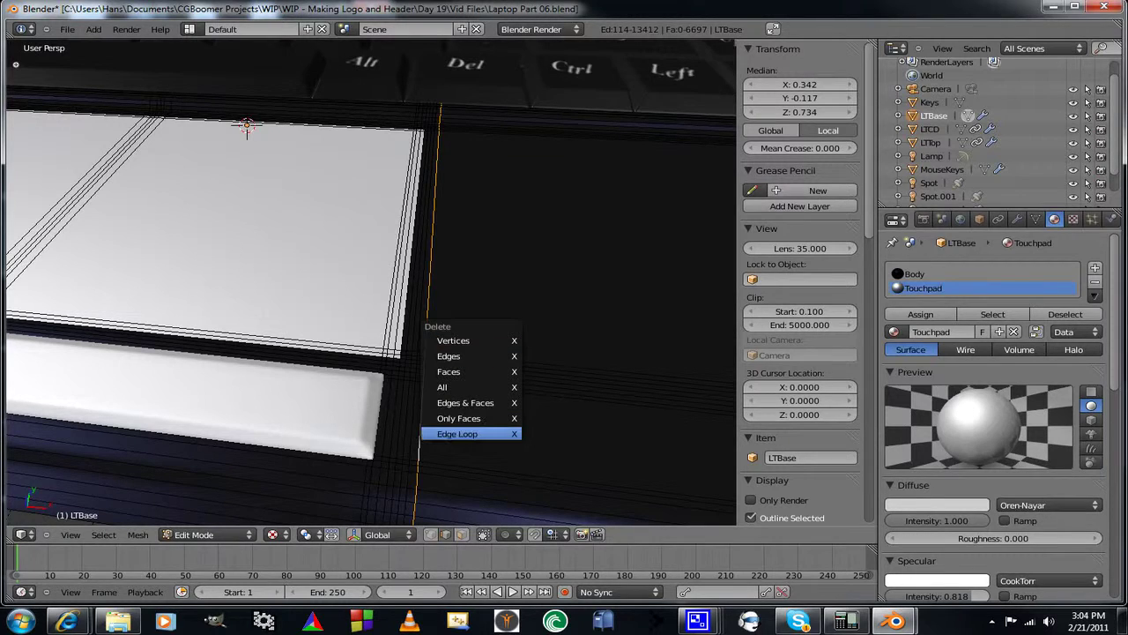
pyautogui.press('Return')
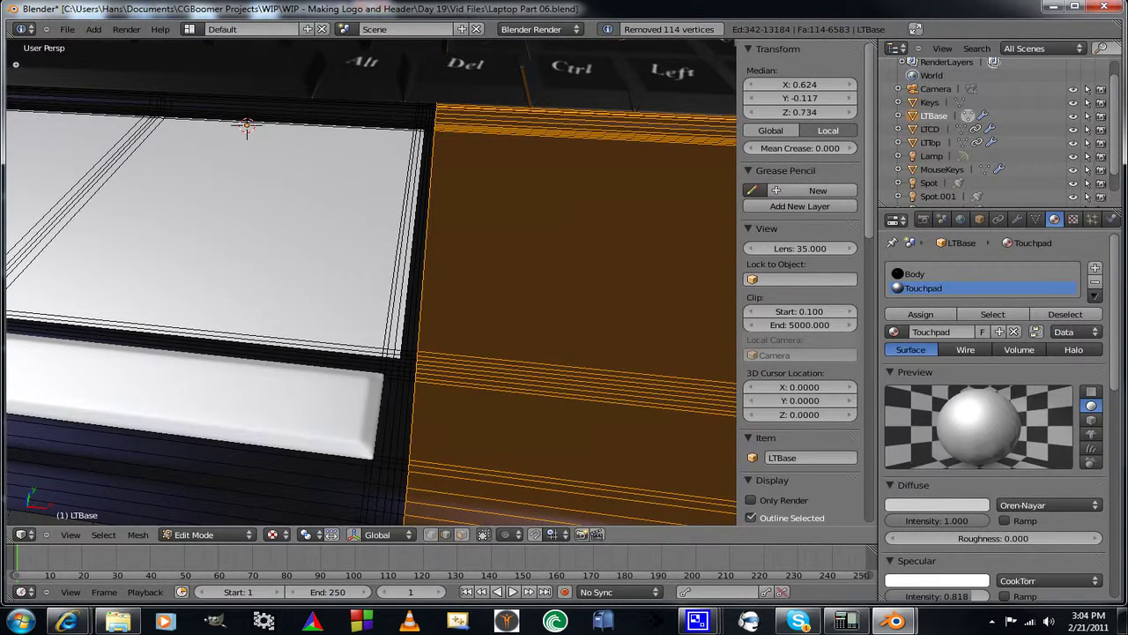
# Delete the next edge loop inward on the right side of the touchpad
pyautogui.keyDown('alt'); pyautogui.rightClick(426, 238); pyautogui.keyUp('alt')
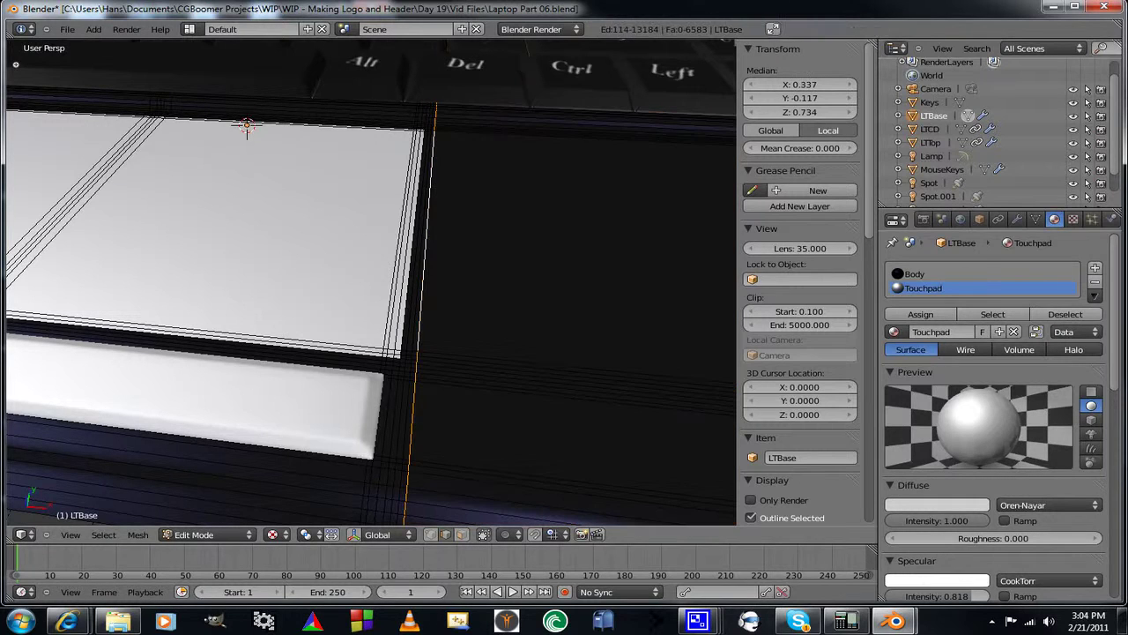
pyautogui.scroll(4, 292, 203)
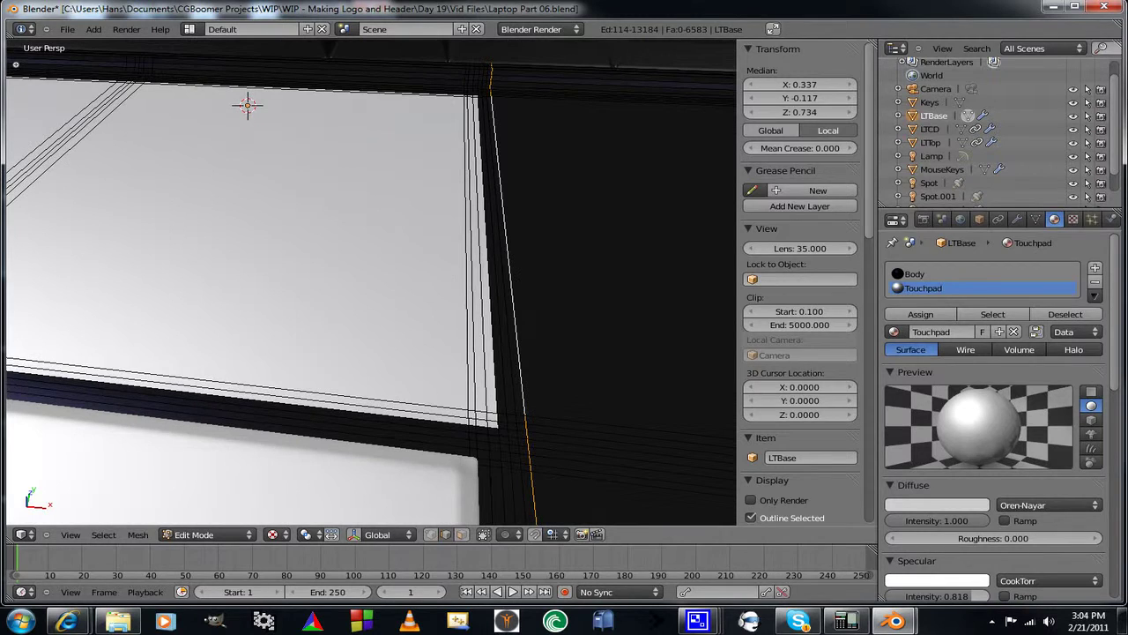
pyautogui.moveTo(371, 283); pyautogui.dragTo(353, 259, button='middle')
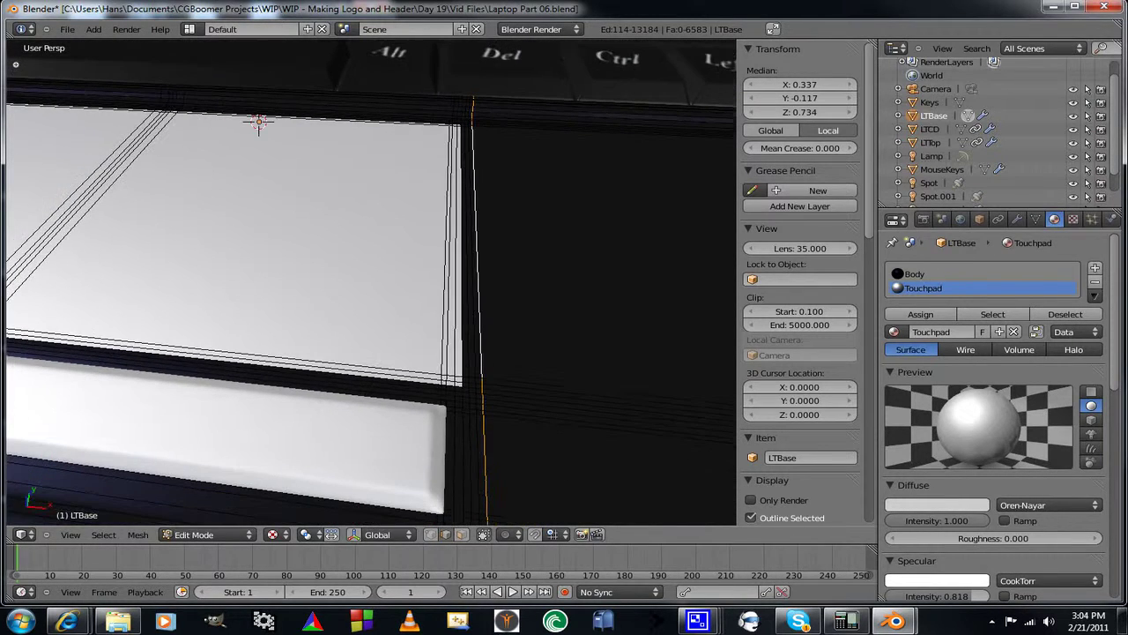
pyautogui.press('x')
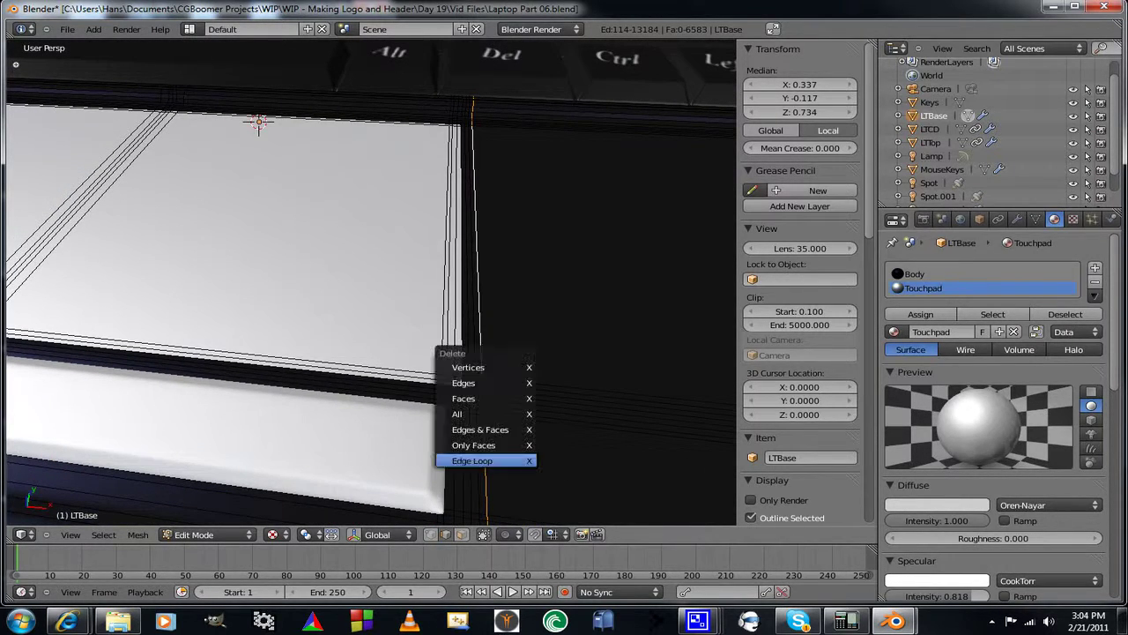
pyautogui.press('Return')
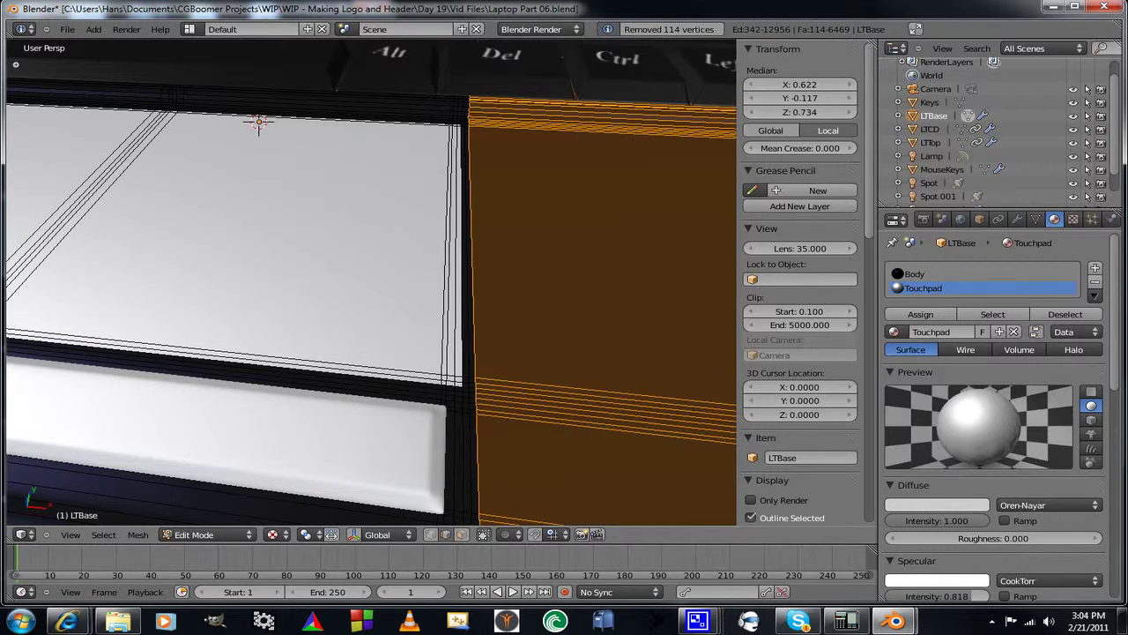
# Delete a third edge loop, the one now outermost beyond the touchpad's right edge
pyautogui.scroll(2, 371, 286)
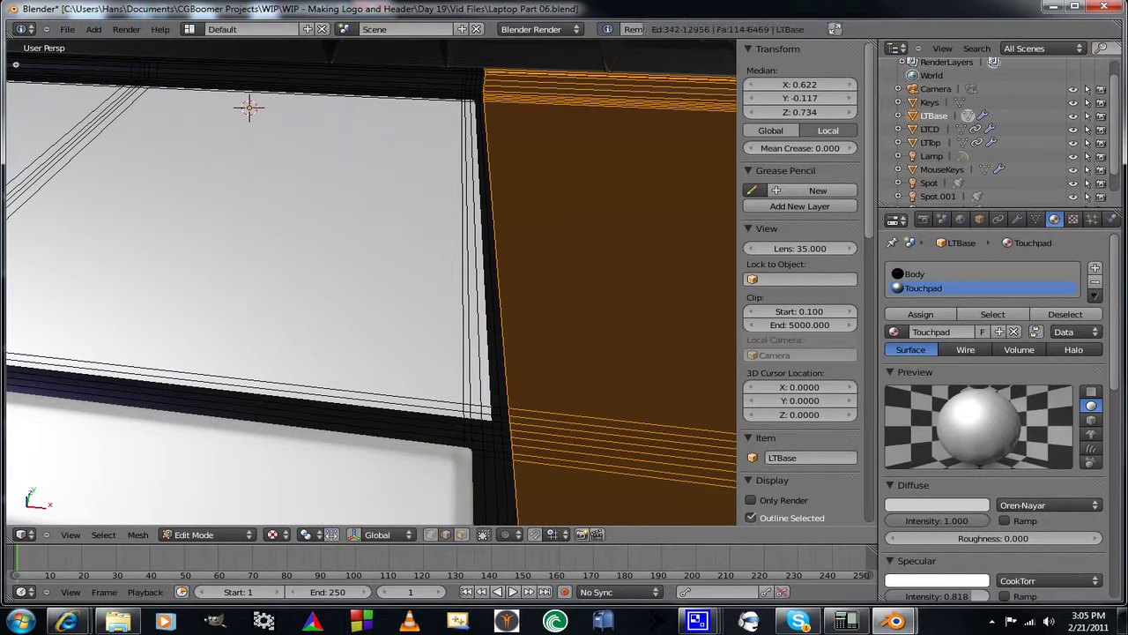
pyautogui.keyDown('alt'); pyautogui.rightClick(515, 490); pyautogui.keyUp('alt')
pyautogui.press('x')
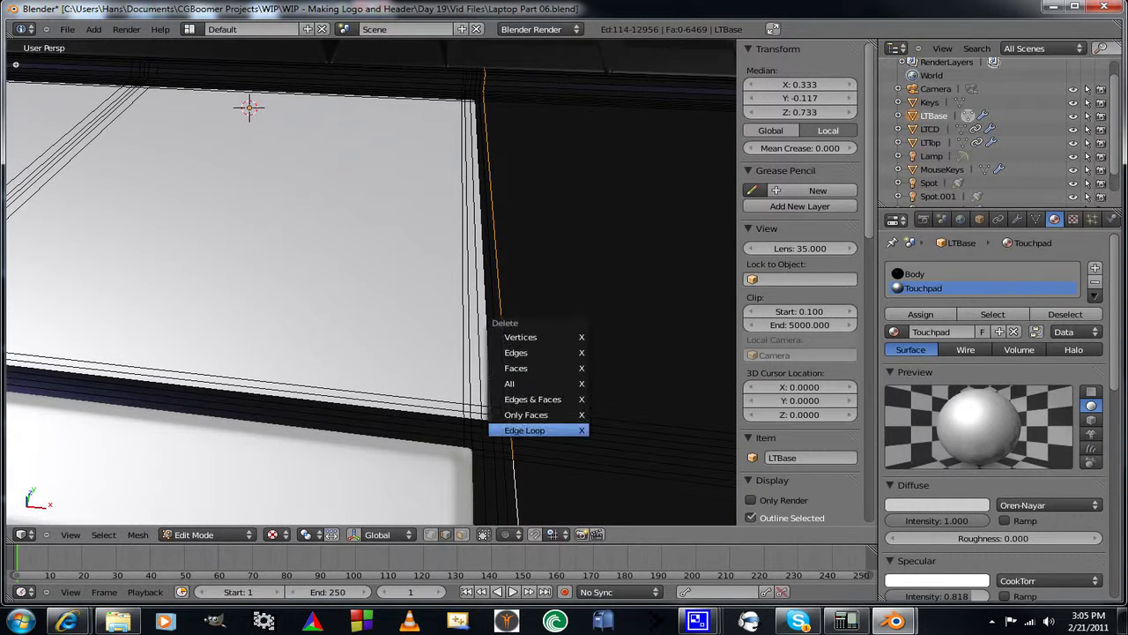
pyautogui.click(539, 432)
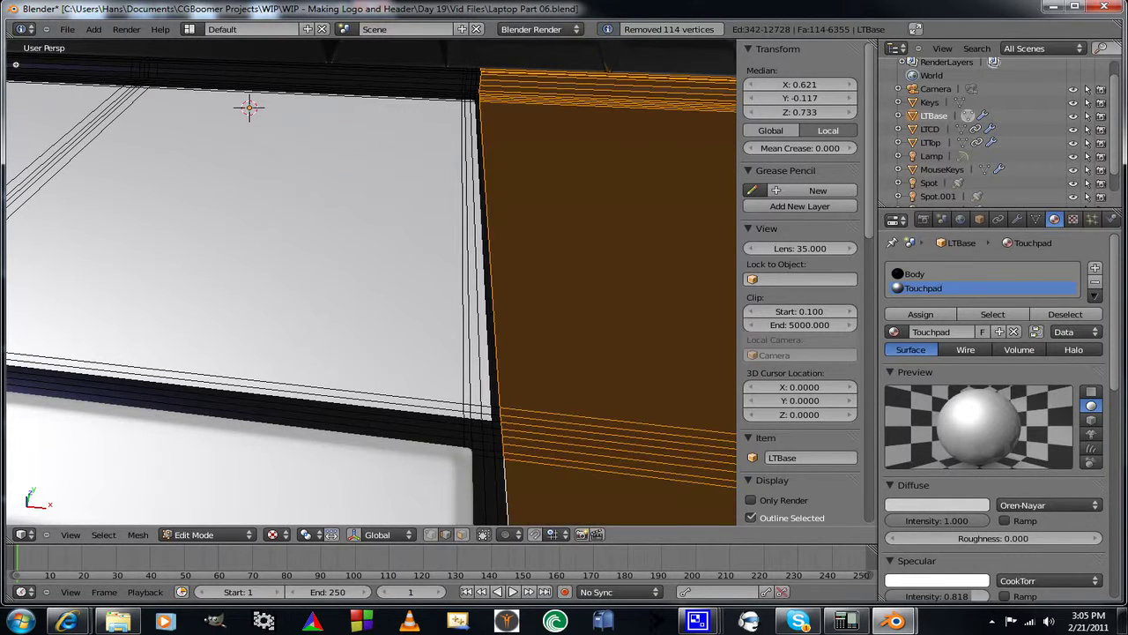
# Switch to orthographic projection and examine the remaining edge loops at the touchpad's lower-right corner
pyautogui.scroll(2, 371, 282)
pyautogui.scroll(-3, 371, 282)
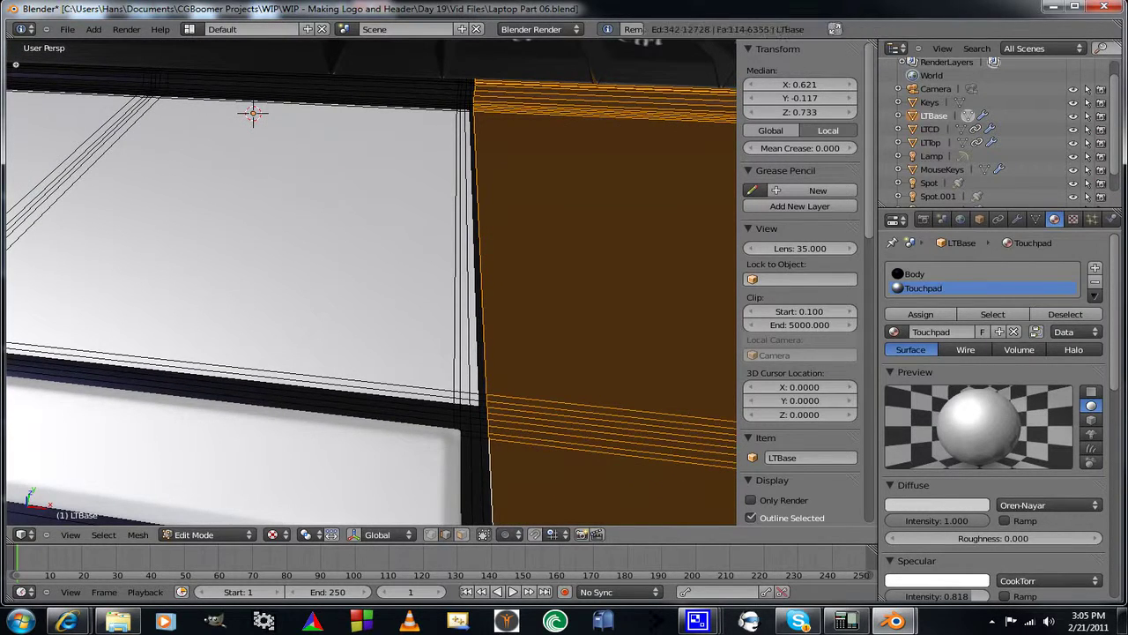
pyautogui.press('KP_5')
pyautogui.scroll(-2, 370, 282)
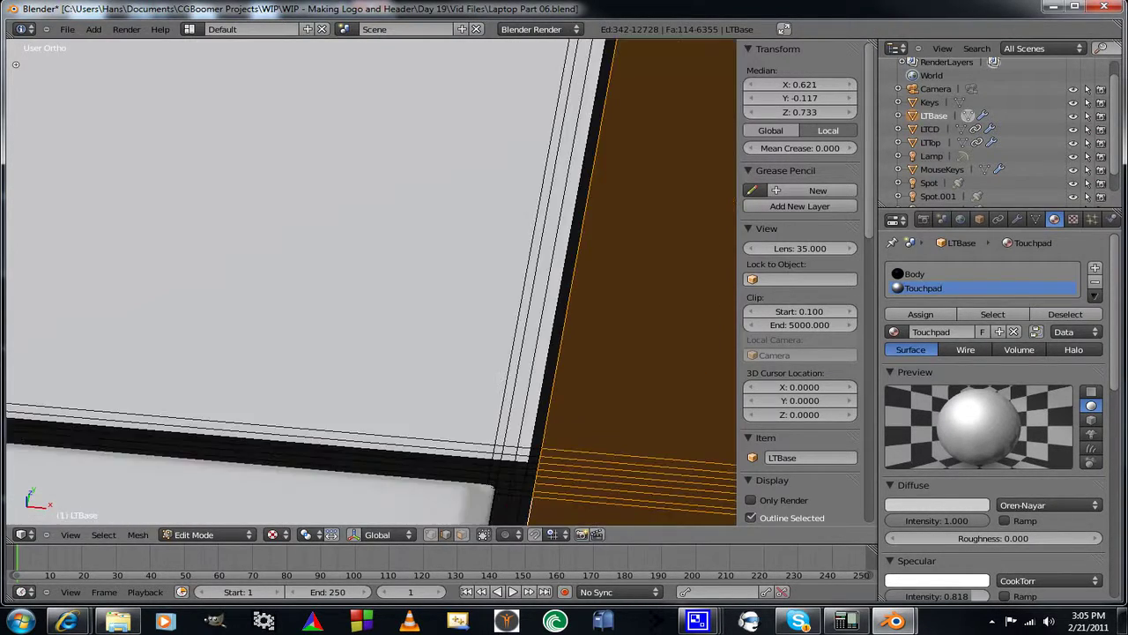
pyautogui.moveTo(371, 282)
pyautogui.mouseDown(button='middle')
pyautogui.moveTo(397, 304)
pyautogui.moveTo(379, 293)
pyautogui.mouseUp(button='middle')
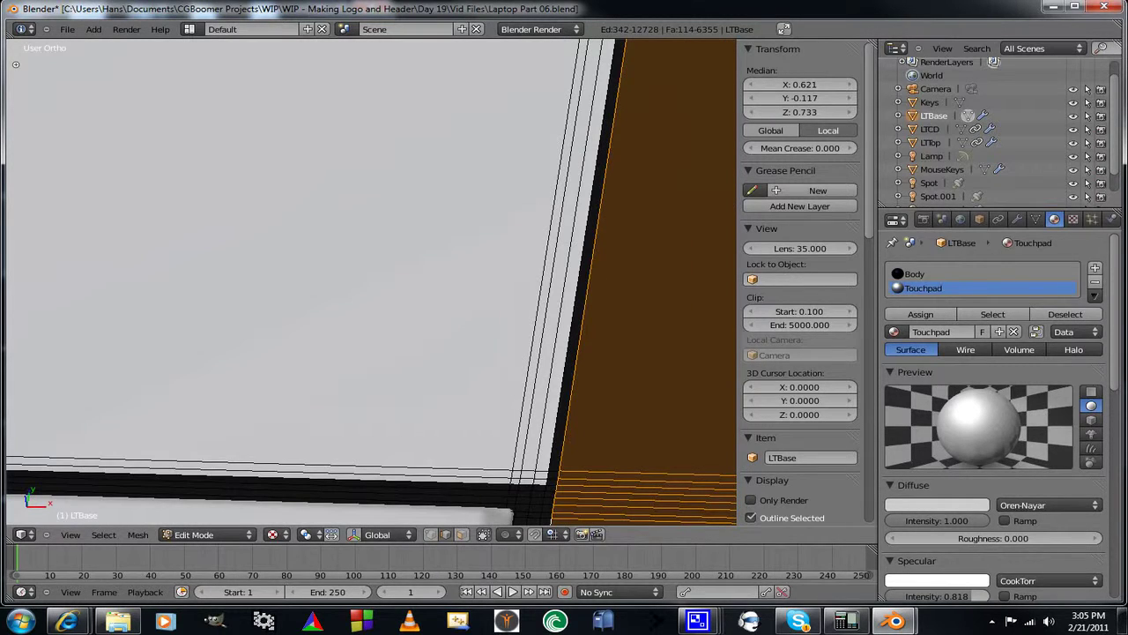
pyautogui.scroll(3, 370, 282)
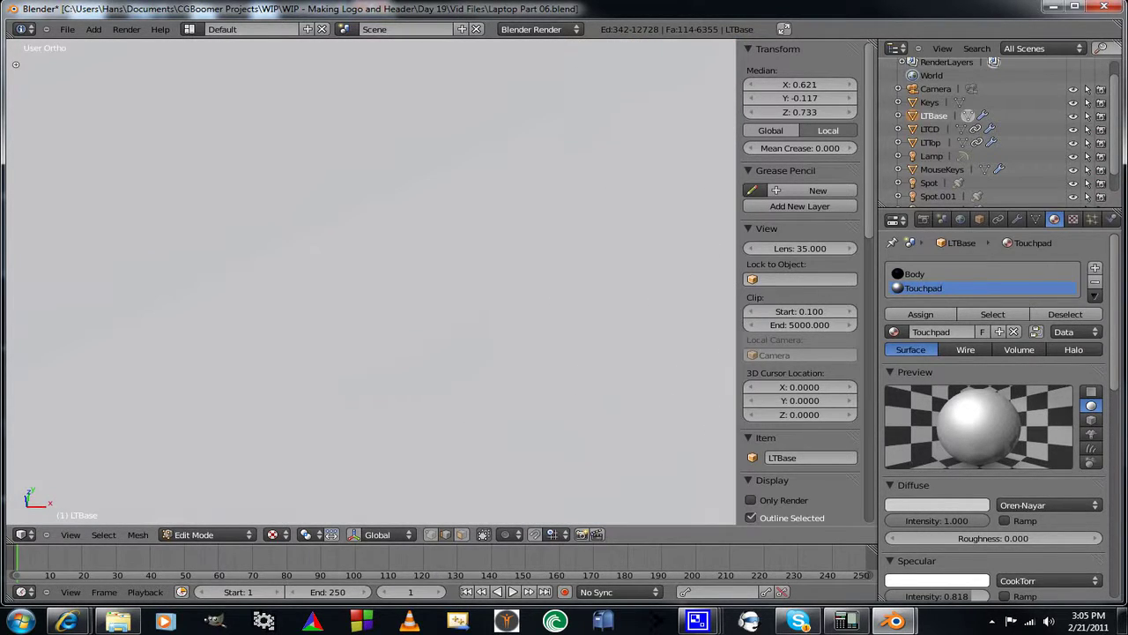
pyautogui.scroll(-3, 371, 282)
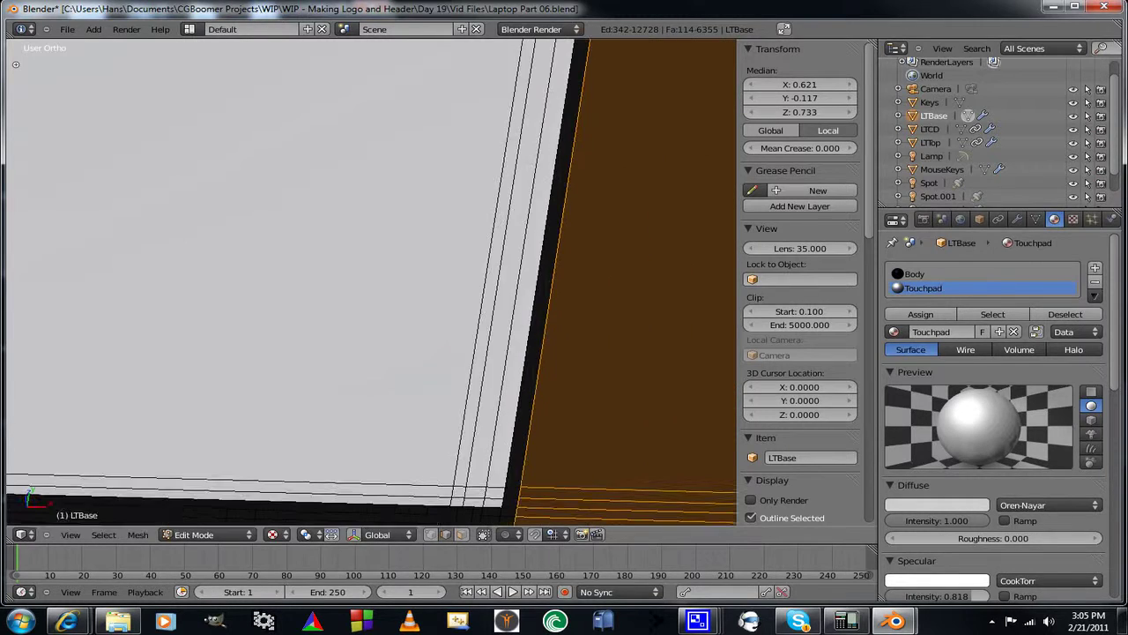
pyautogui.scroll(-5, 371, 282)
pyautogui.keyDown('shift'); pyautogui.moveTo(370, 282); pyautogui.dragTo(492, 266, button='middle'); pyautogui.keyUp('shift')
# Leave Edit Mode and examine the surface around the touchpad, mouse keys and left part of the keyboard
pyautogui.press('Tab')
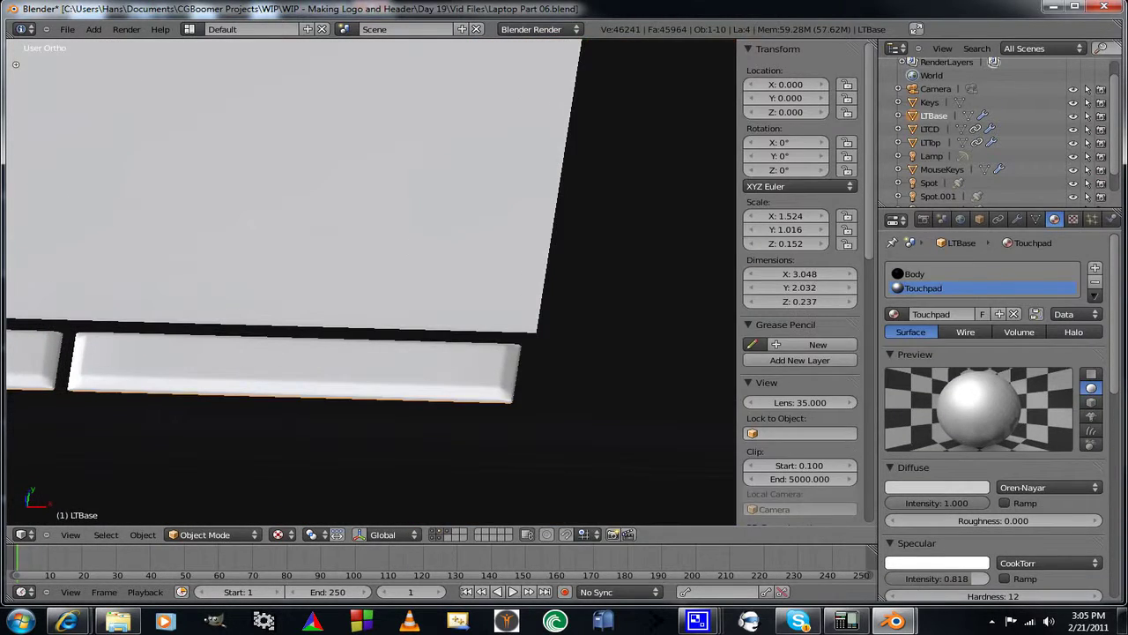
pyautogui.scroll(-5, 370, 282)
pyautogui.moveTo(370, 283); pyautogui.dragTo(466, 248, button='middle')
pyautogui.moveTo(419, 218); pyautogui.dragTo(352, 222, button='middle')
pyautogui.scroll(3, 370, 265)
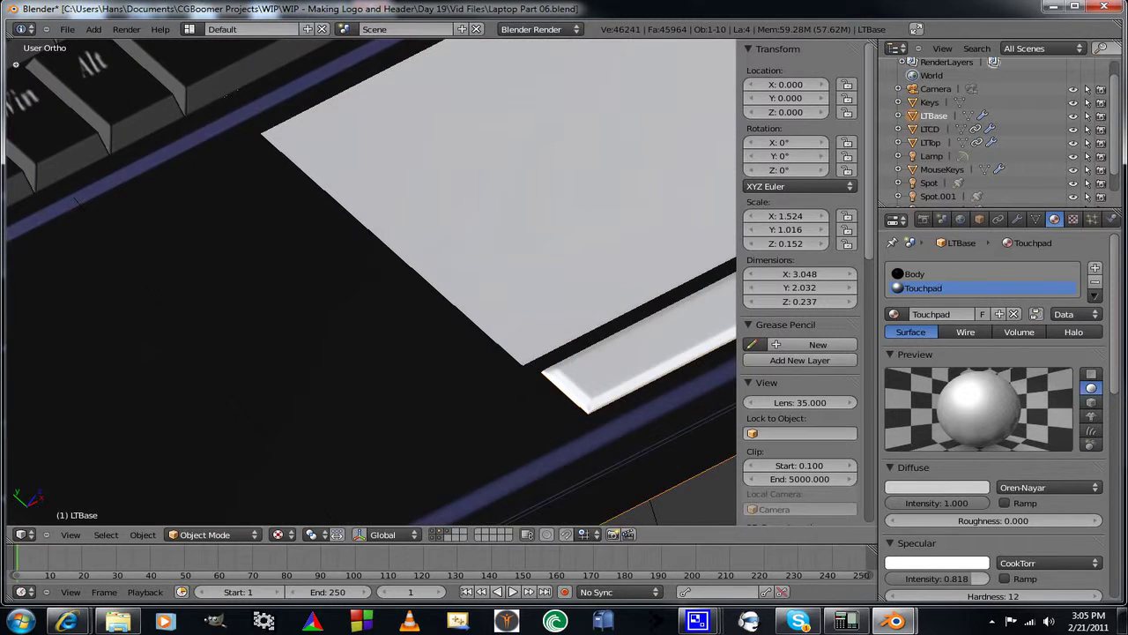
pyautogui.keyDown('shift'); pyautogui.moveTo(520, 150); pyautogui.dragTo(223, 407, button='middle'); pyautogui.keyUp('shift')
pyautogui.moveTo(352, 265); pyautogui.dragTo(352, 344, button='middle')
pyautogui.keyDown('shift'); pyautogui.moveTo(265, 343); pyautogui.dragTo(706, 255, button='middle'); pyautogui.keyUp('shift')
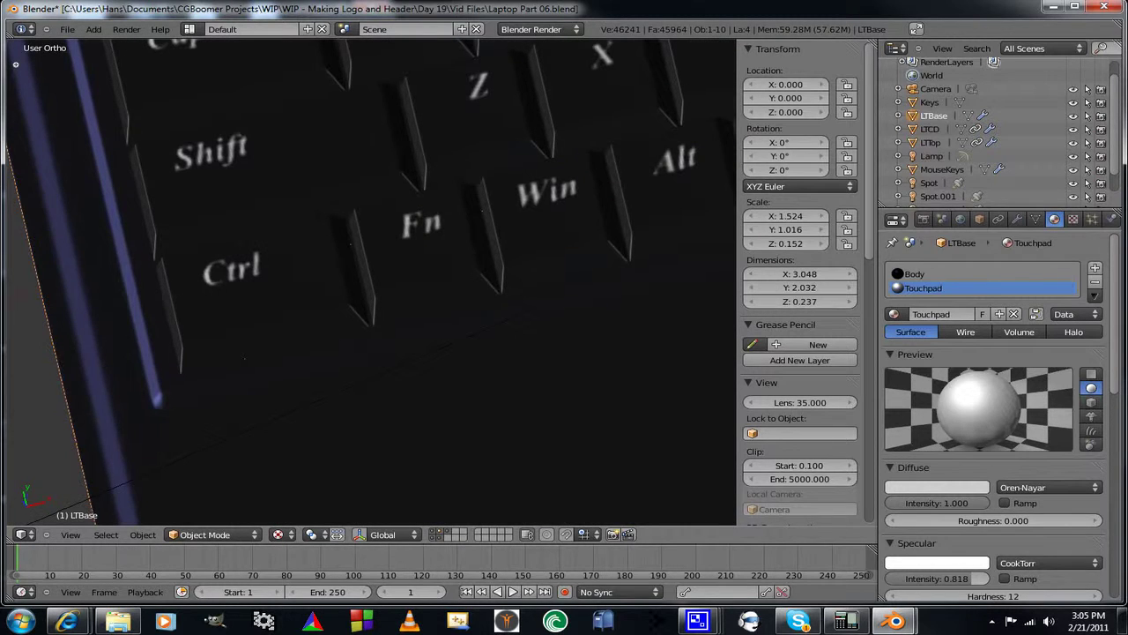
pyautogui.scroll(-6, 370, 283)
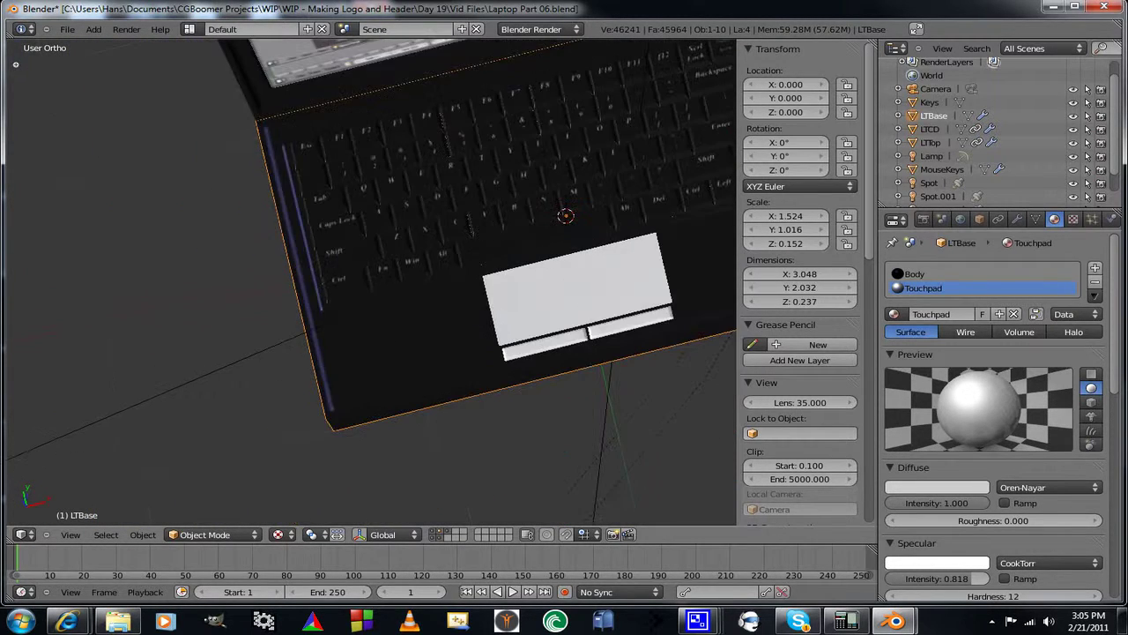
pyautogui.moveTo(441, 291); pyautogui.dragTo(506, 284, button='middle')
pyautogui.keyDown('shift'); pyautogui.moveTo(507, 283); pyautogui.dragTo(451, 69, button='middle'); pyautogui.keyUp('shift')
# Reopen the base mesh in Edit Mode and delete the outermost edge loop beyond the touchpad's left edge
pyautogui.press('Tab')
pyautogui.scroll(4, 383, 344)
pyautogui.scroll(3, 451, 69)
pyautogui.scroll(3, 370, 282)
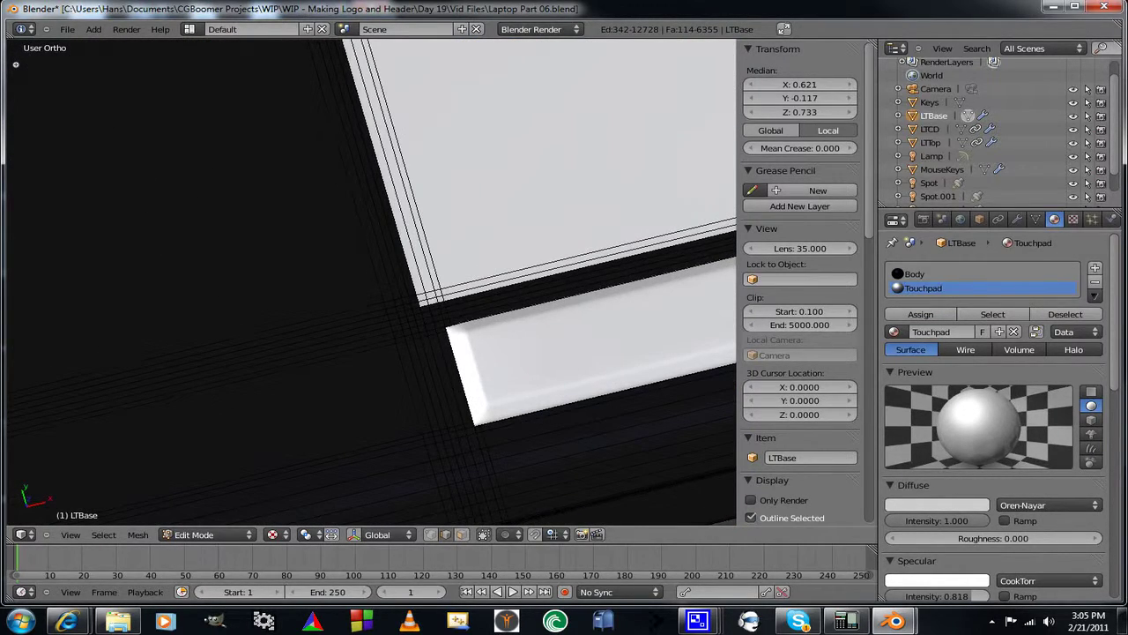
pyautogui.press('a')
pyautogui.press('a')
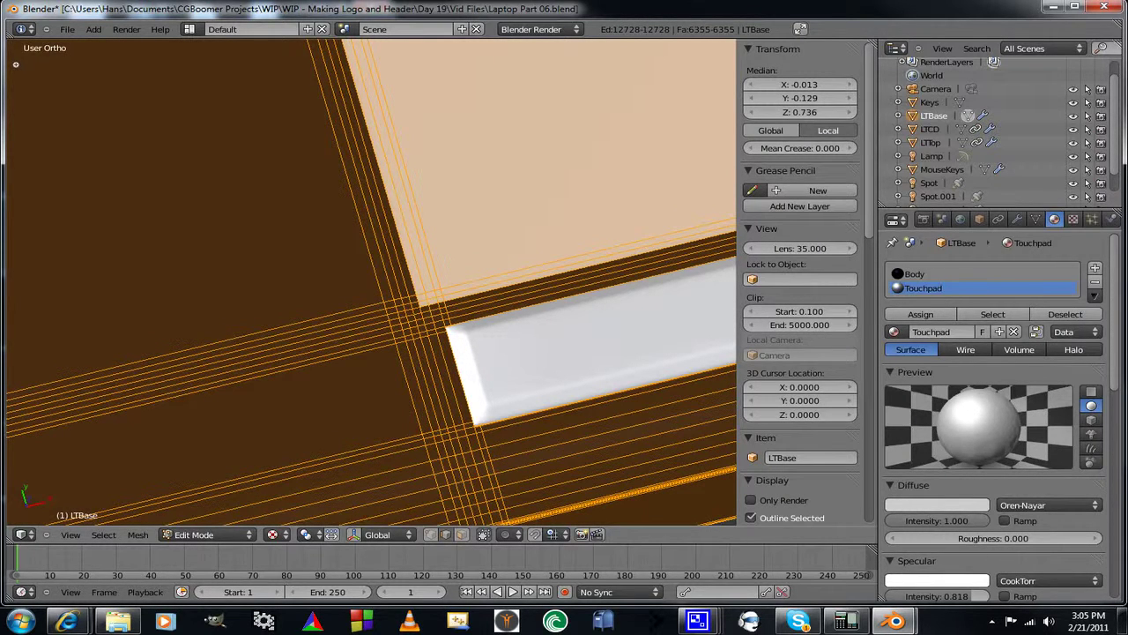
pyautogui.keyDown('alt'); pyautogui.rightClick(365, 238); pyautogui.keyUp('alt')
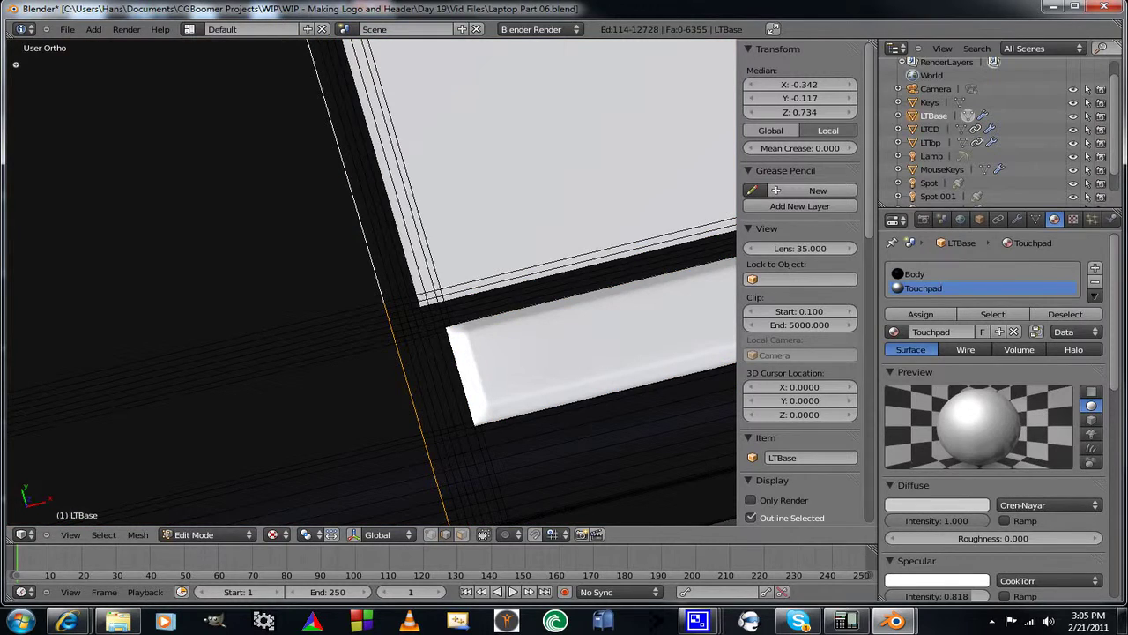
pyautogui.press('x')
pyautogui.press('Return')
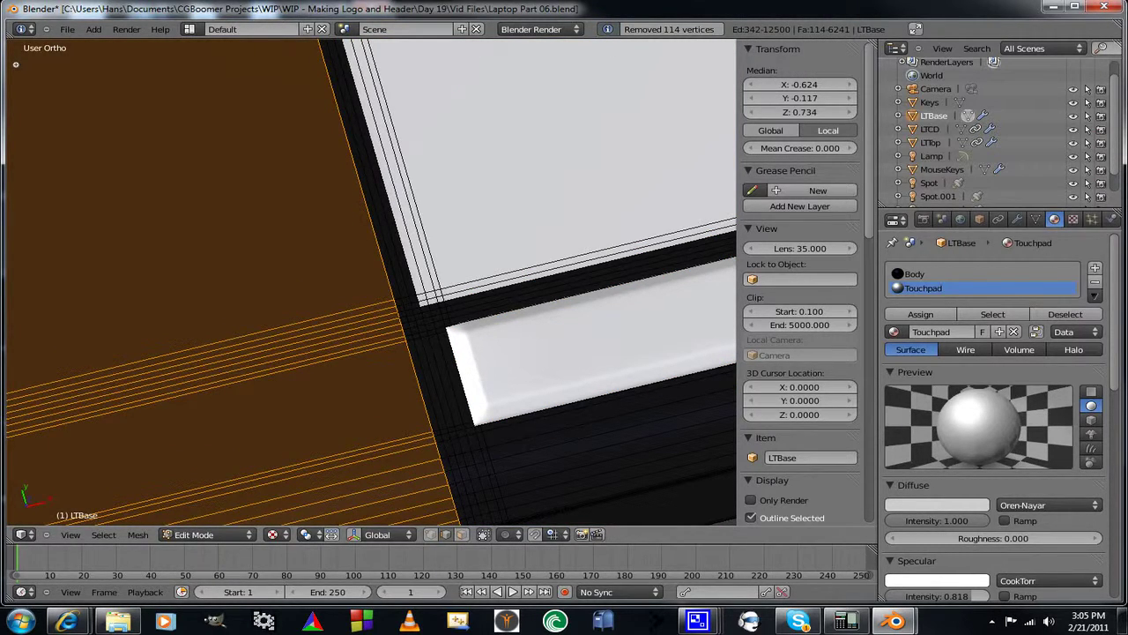
# Delete the next edge loop inward on the left side of the touchpad
pyautogui.keyDown('alt'); pyautogui.rightClick(370, 220); pyautogui.keyUp('alt')
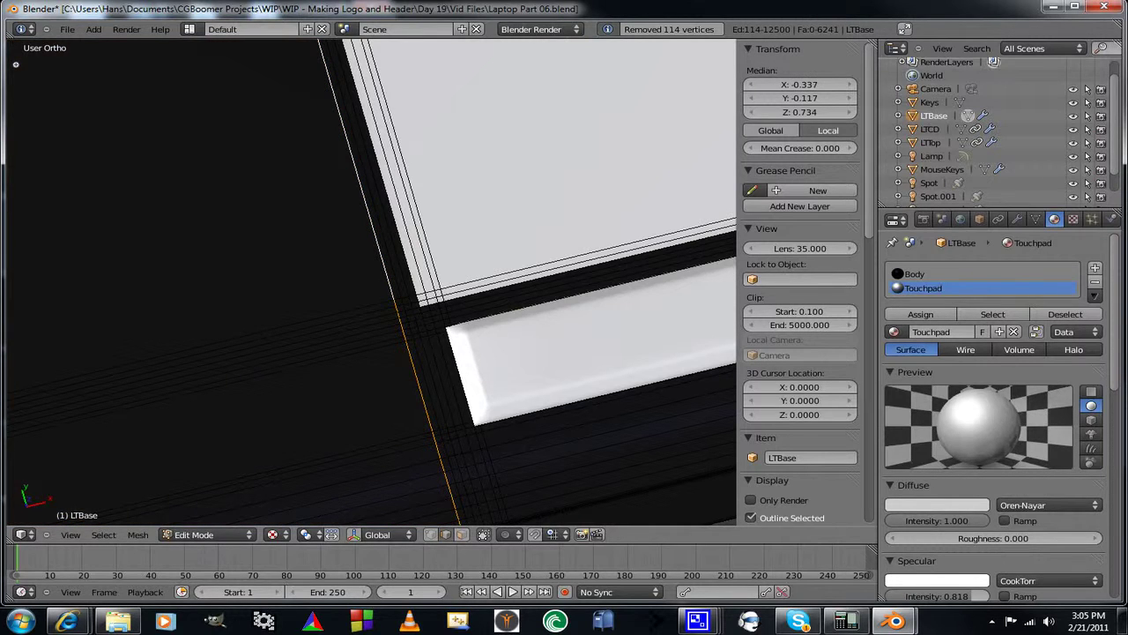
pyautogui.press('x')
pyautogui.press('Return')
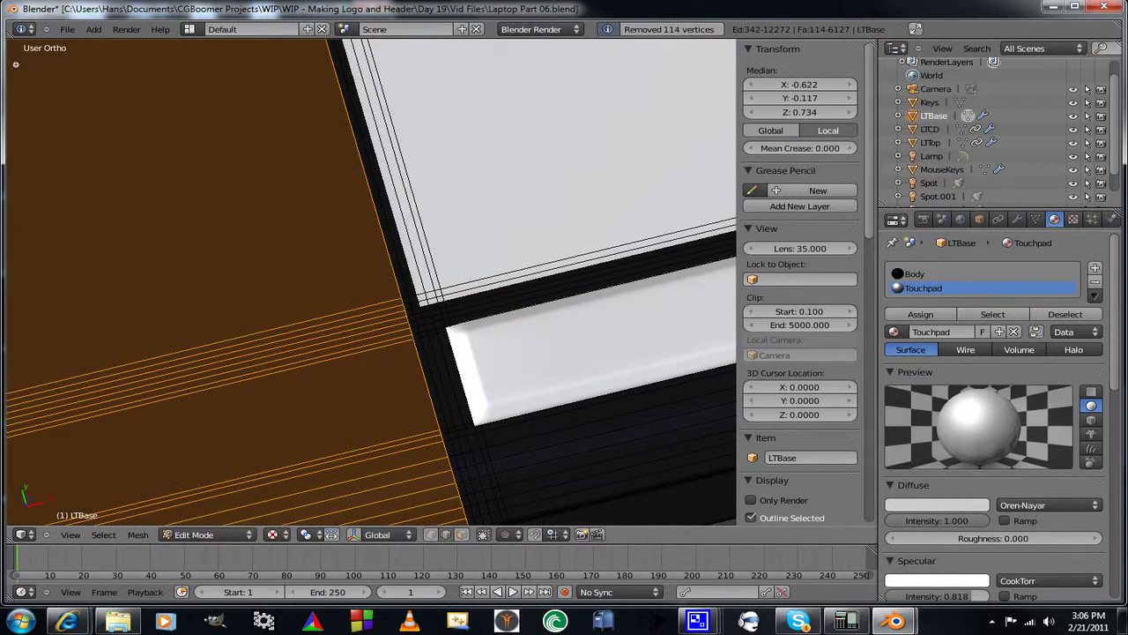
# Examine the remaining edge loops around the touchpad, the mouse keys and the front edge of the base mesh
pyautogui.scroll(-6, 370, 283)
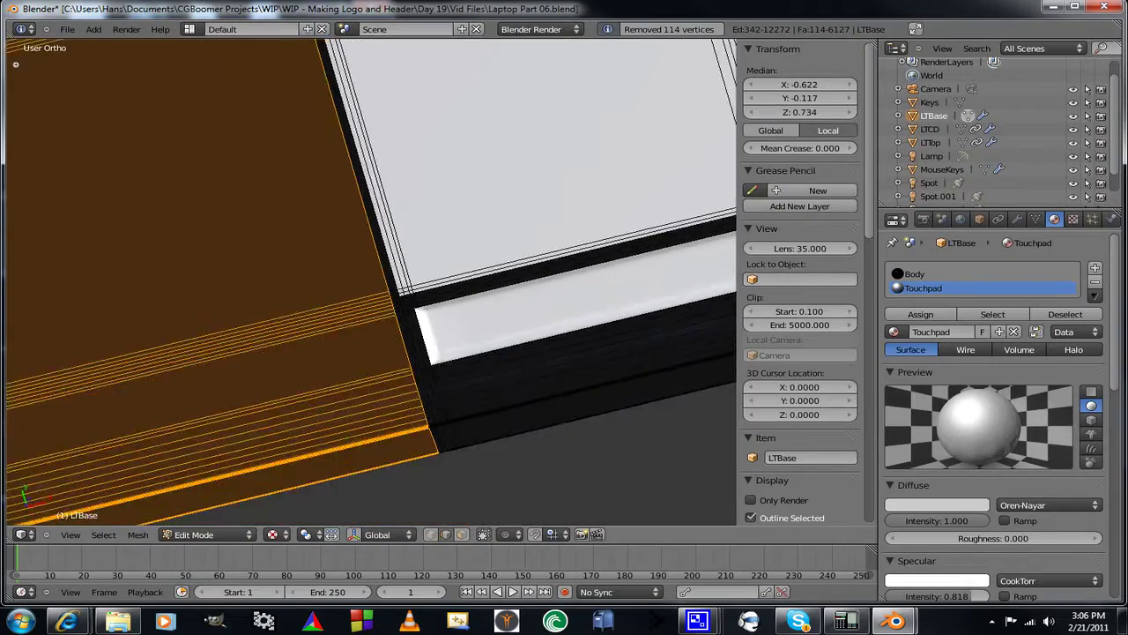
pyautogui.moveTo(352, 291); pyautogui.dragTo(558, 247, button='middle')
pyautogui.scroll(3, 370, 264)
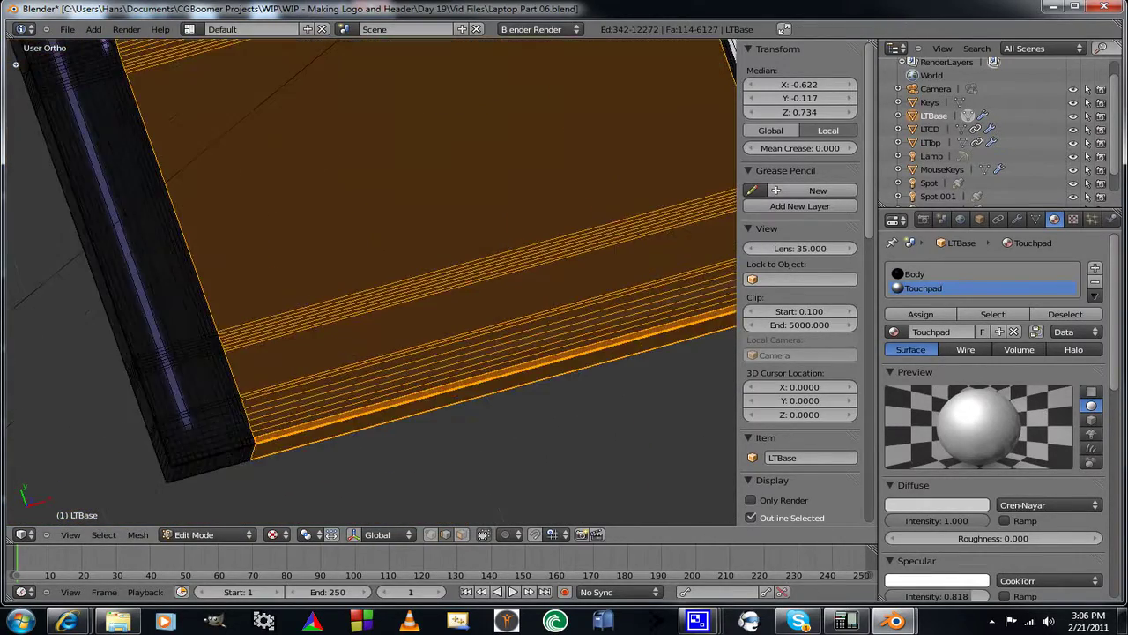
pyautogui.scroll(-2, 370, 264)
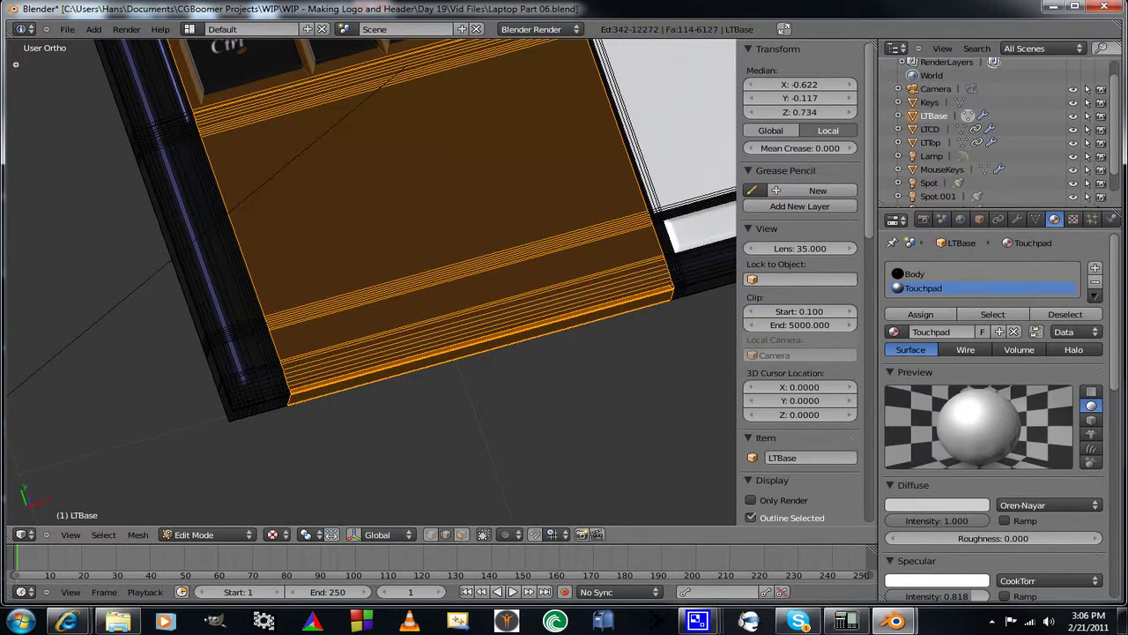
pyautogui.keyDown('shift'); pyautogui.moveTo(493, 264); pyautogui.dragTo(230, 313, button='middle'); pyautogui.keyUp('shift')
pyautogui.scroll(-5, 370, 282)
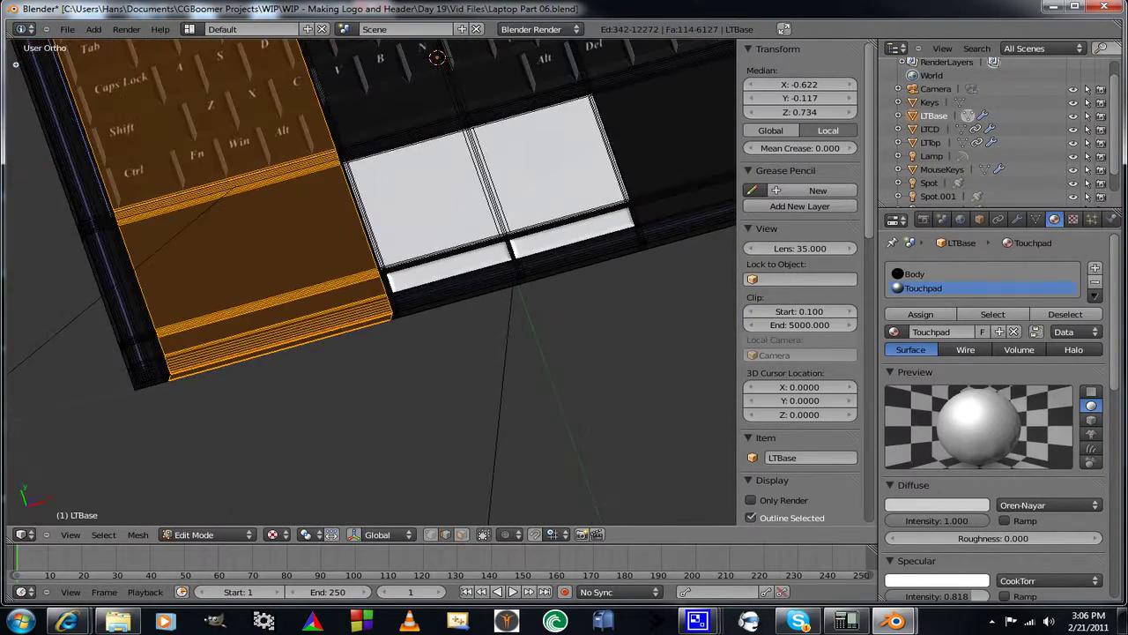
pyautogui.moveTo(379, 282); pyautogui.dragTo(349, 265, button='middle')
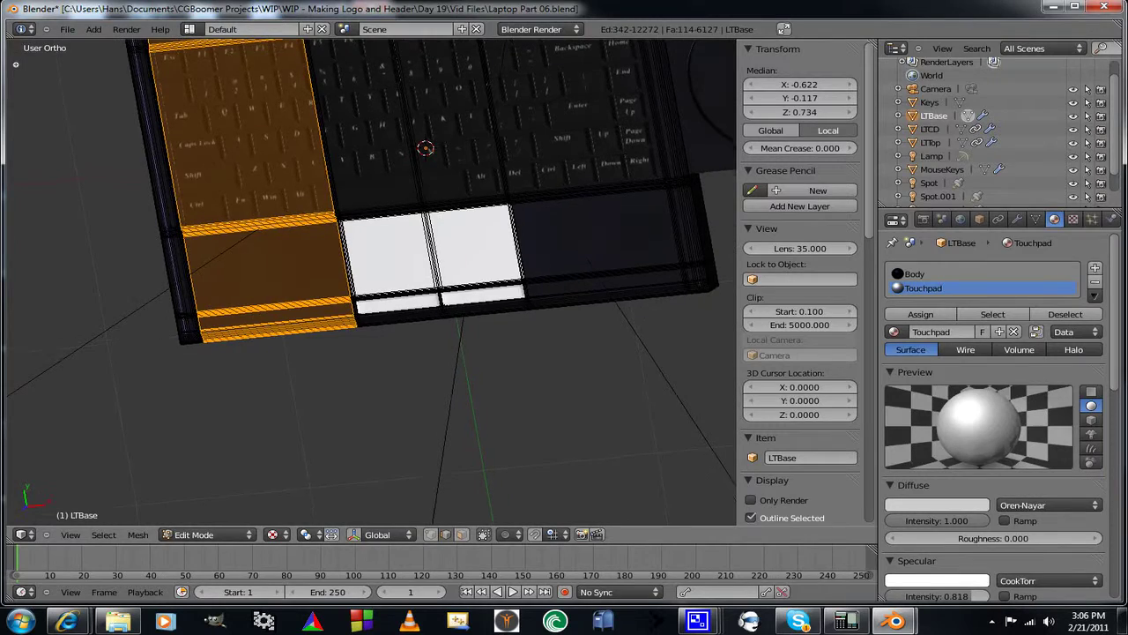
pyautogui.scroll(5, 370, 282)
pyautogui.scroll(2, 424, 238)
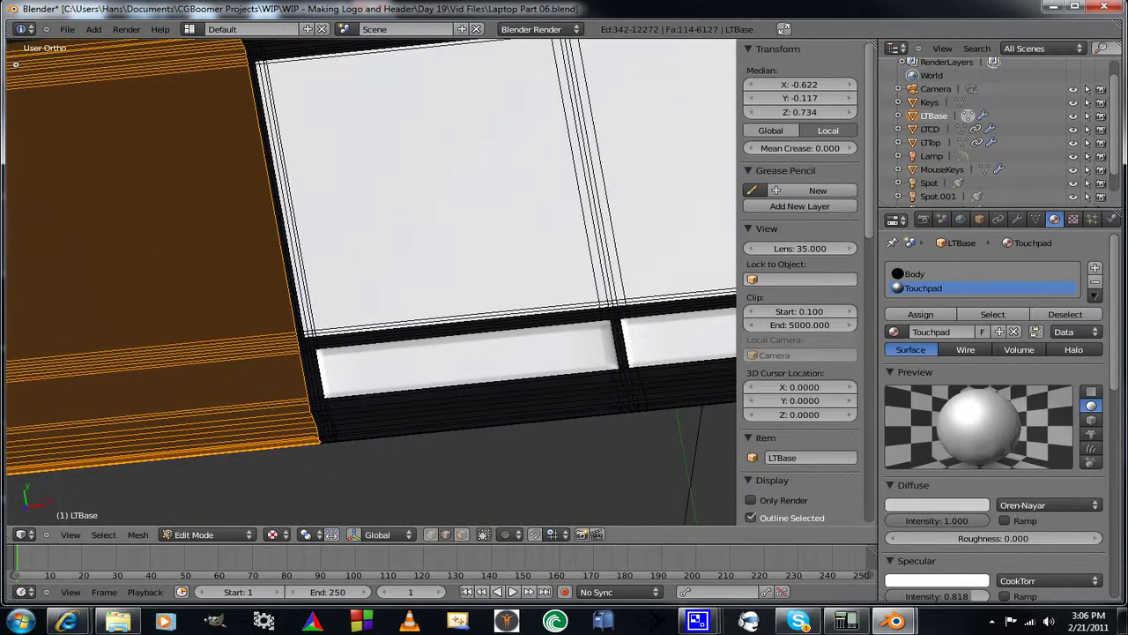
pyautogui.scroll(-8, 371, 282)
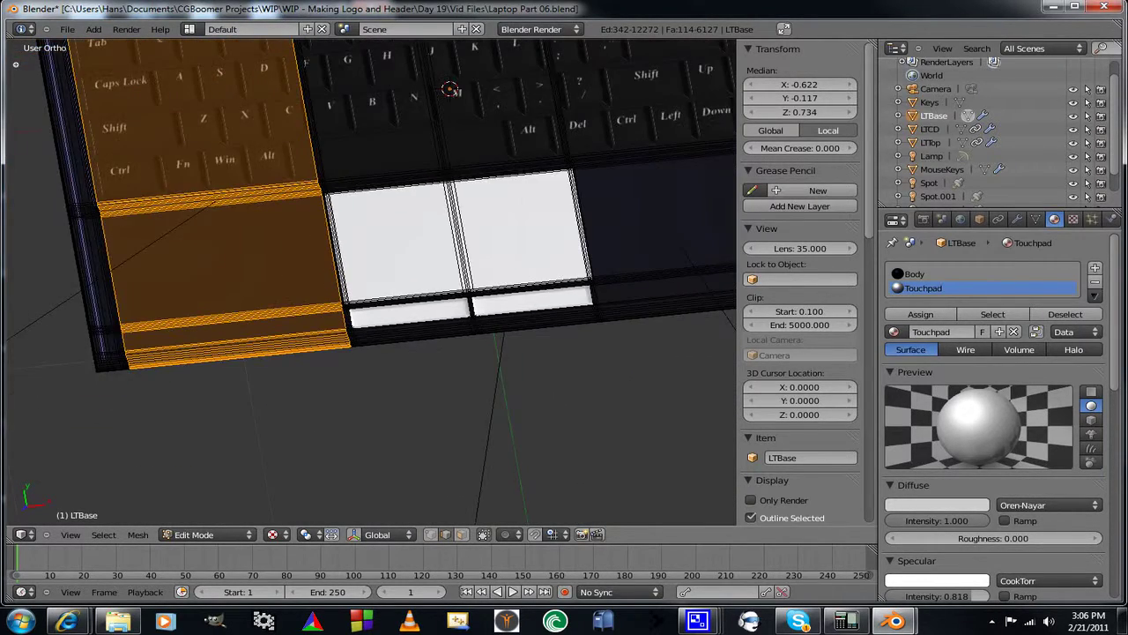
pyautogui.scroll(4, 370, 282)
pyautogui.scroll(4, 370, 282)
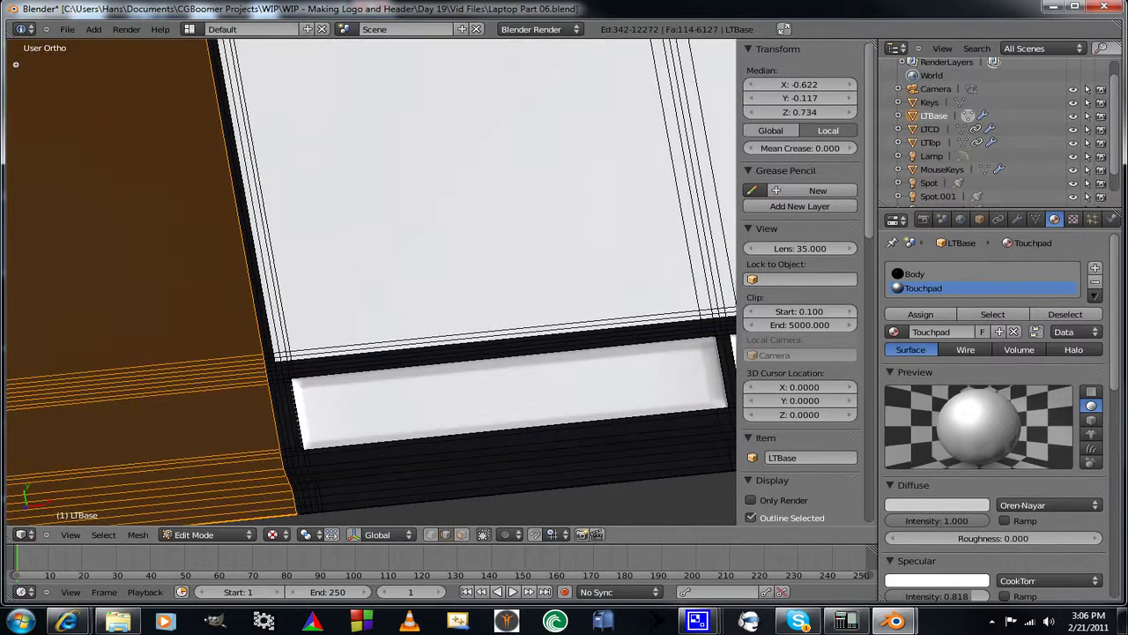
pyautogui.keyDown('shift'); pyautogui.moveTo(458, 264); pyautogui.dragTo(258, 314, button='middle'); pyautogui.keyUp('shift')
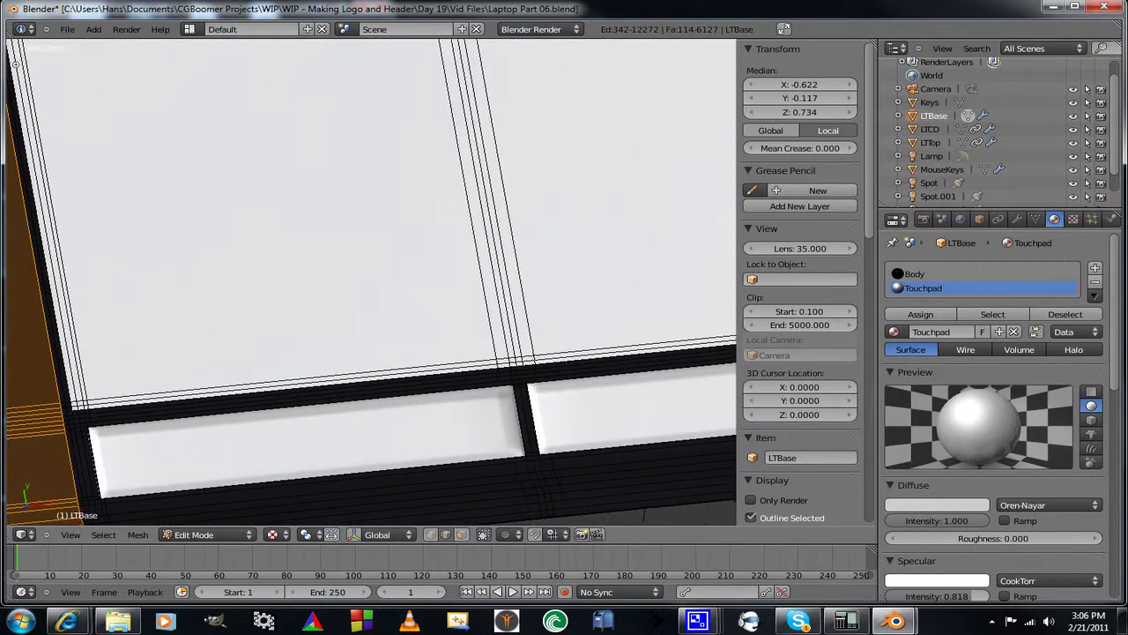
pyautogui.scroll(-1, 370, 282)
pyautogui.scroll(-3, 370, 282)
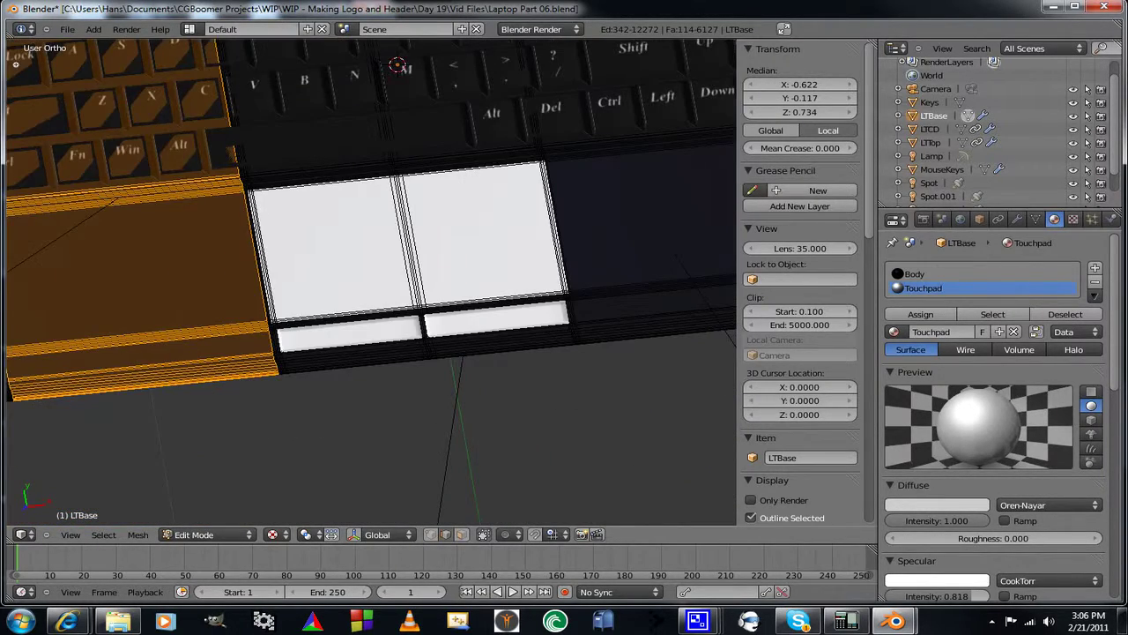
pyautogui.scroll(-5, 370, 282)
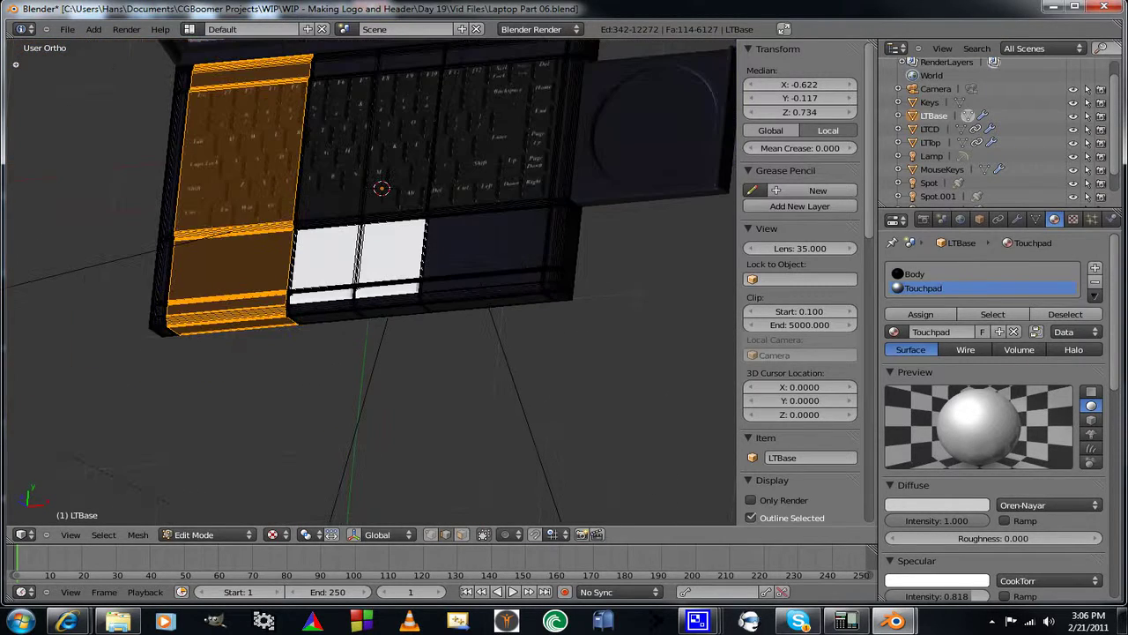
pyautogui.moveTo(370, 282); pyautogui.dragTo(308, 326, button='middle')
# Leave Edit Mode and inspect the base surface between the touchpad's left side and the keyboard
pyautogui.press('Tab')
pyautogui.scroll(4, 371, 282)
pyautogui.keyDown('shift'); pyautogui.moveTo(264, 379); pyautogui.dragTo(625, 280, button='middle'); pyautogui.keyUp('shift')
pyautogui.scroll(7, 371, 282)
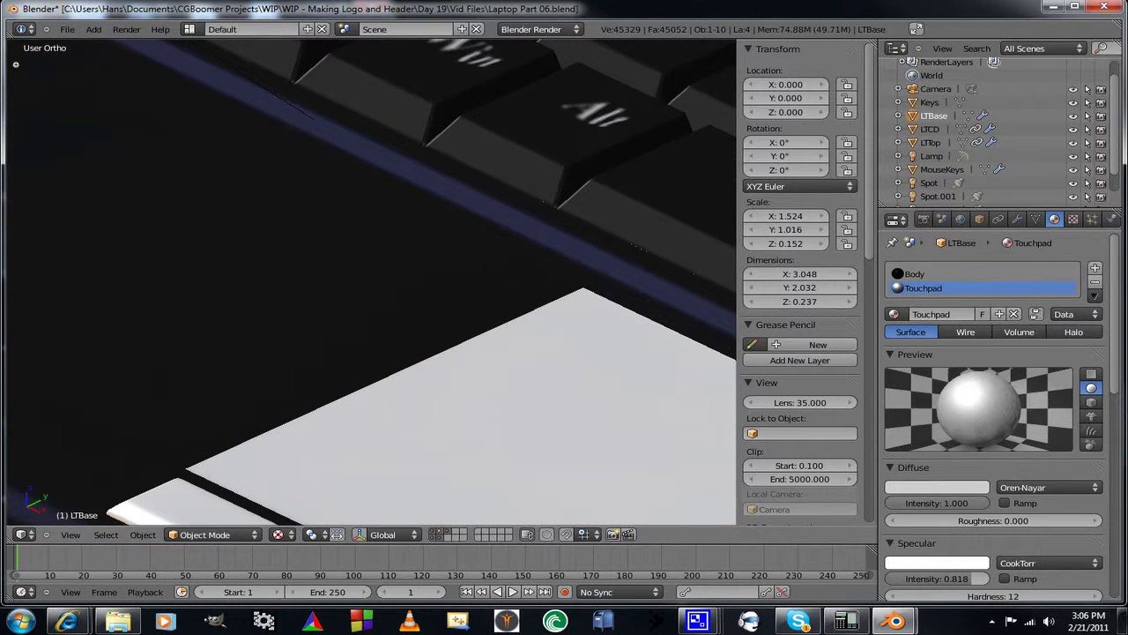
pyautogui.scroll(-5, 370, 282)
# Switch the viewport to Solid shading and inspect the keyboard and touchpad area
pyautogui.click(279, 534)
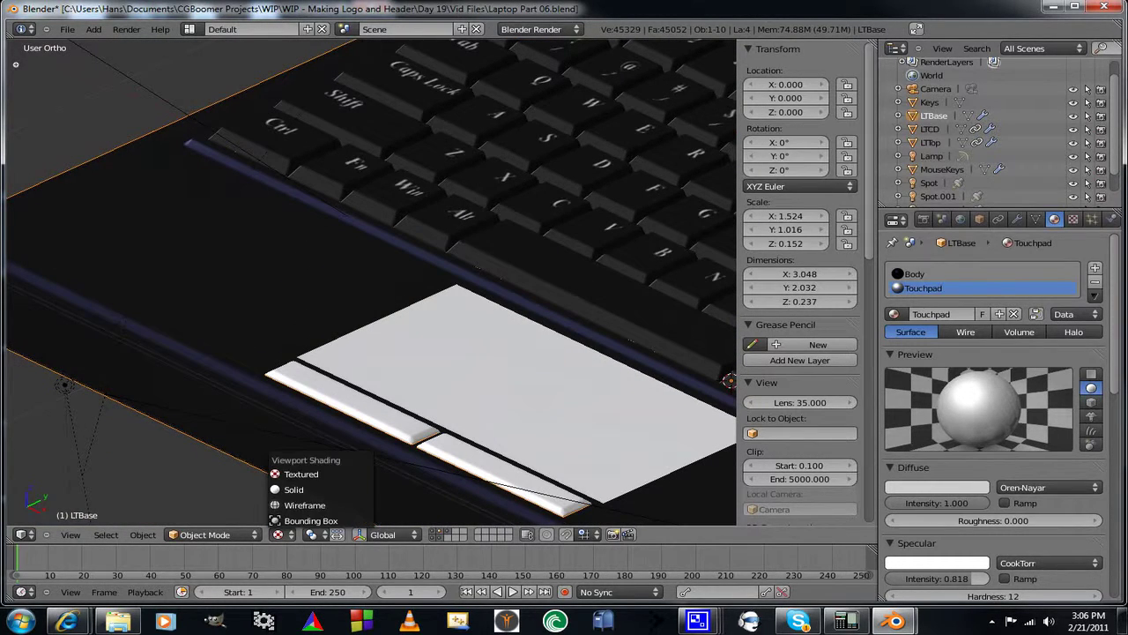
pyautogui.click(294, 489)
pyautogui.moveTo(370, 282); pyautogui.dragTo(214, 308, button='middle')
pyautogui.moveTo(370, 299); pyautogui.dragTo(367, 379, button='middle')
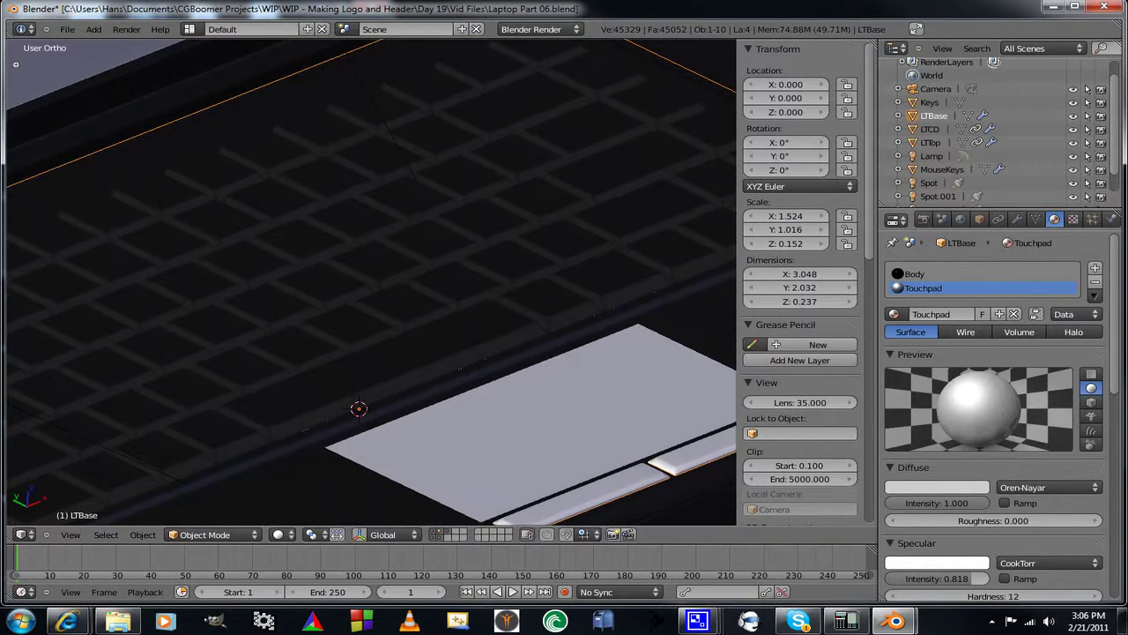
# Select the Body material slot of the laptop base and look over the whole laptop with its open CD tray
pyautogui.click(917, 274)
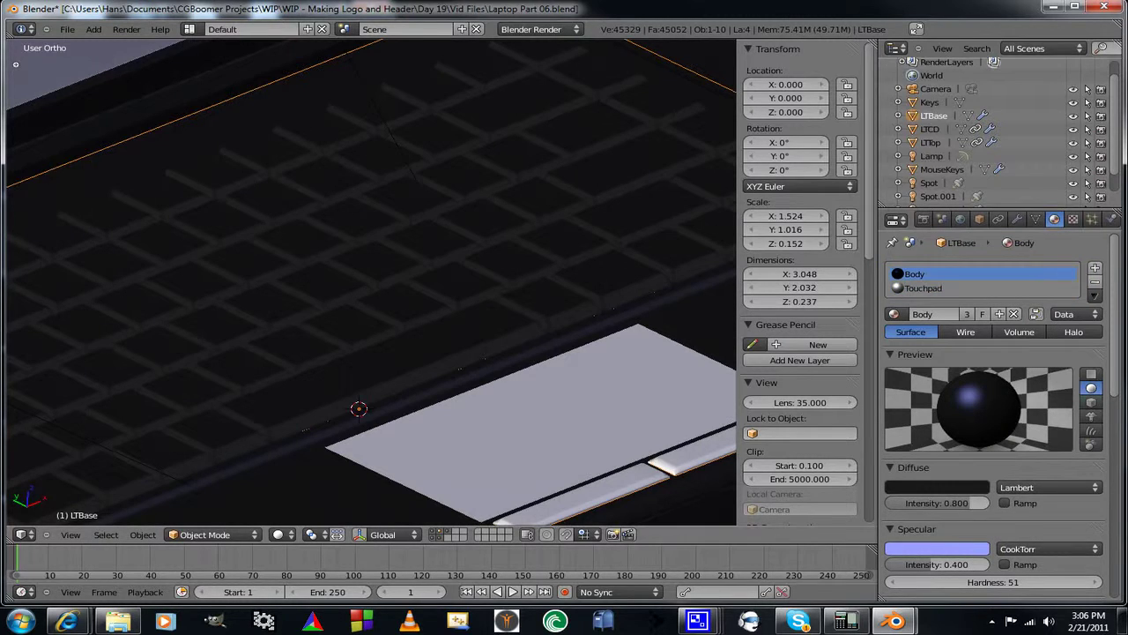
pyautogui.keyDown('shift'); pyautogui.moveTo(370, 353); pyautogui.dragTo(403, 227, button='middle'); pyautogui.keyUp('shift')
pyautogui.moveTo(379, 264); pyautogui.dragTo(414, 384, button='middle')
pyautogui.scroll(-7, 392, 277)
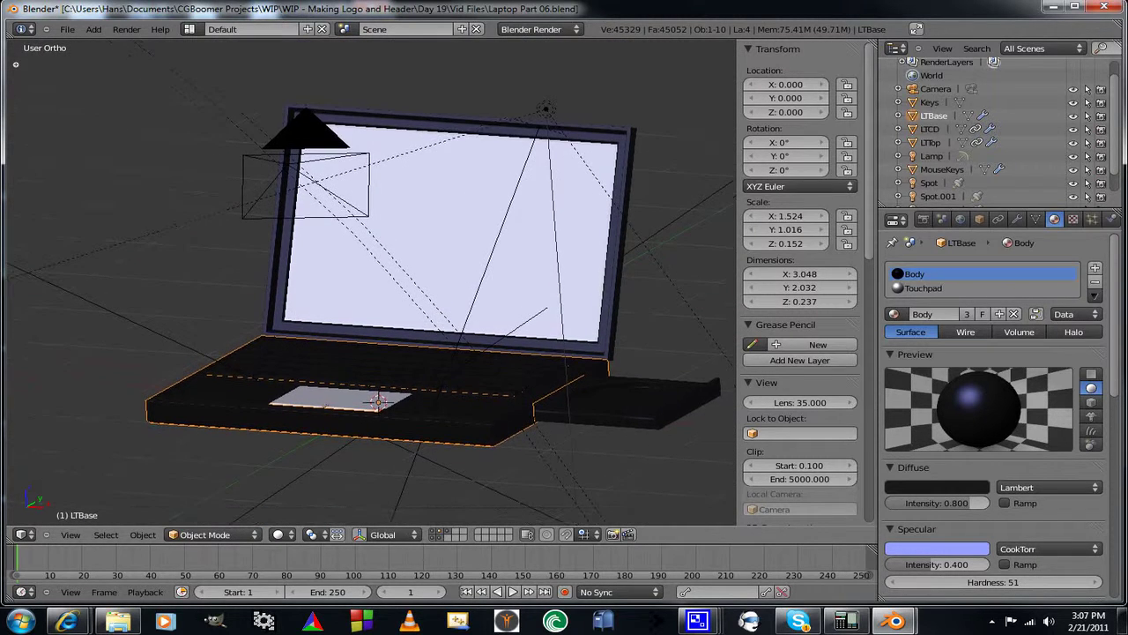
pyautogui.scroll(-1, 415, 384)
pyautogui.moveTo(415, 326); pyautogui.dragTo(459, 406, button='middle')
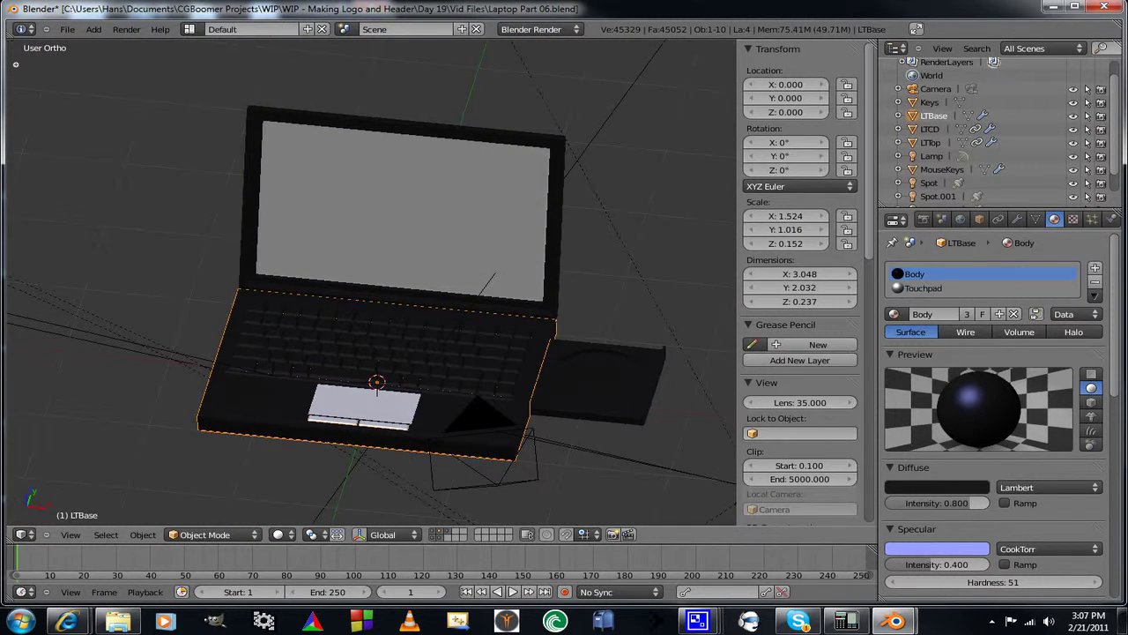
# Clear the location of the CD tray (LTCD) so it slides back into the laptop base
pyautogui.rightClick(599, 385)
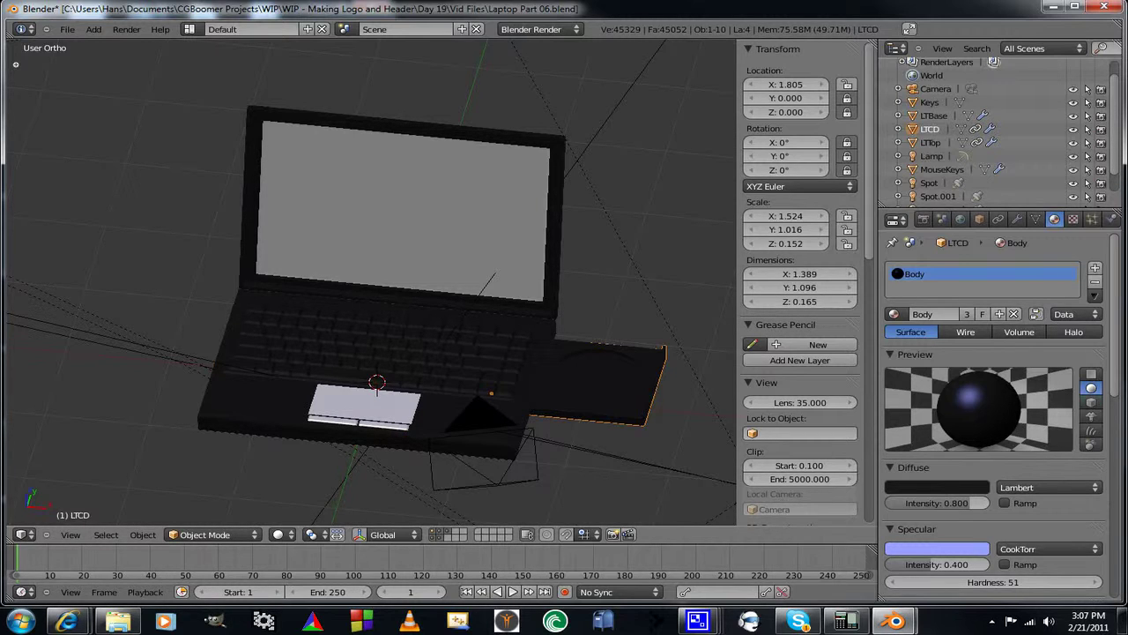
pyautogui.hotkey('alt', 'g')
pyautogui.moveTo(414, 353); pyautogui.dragTo(478, 347, button='middle')
pyautogui.scroll(3, 370, 282)
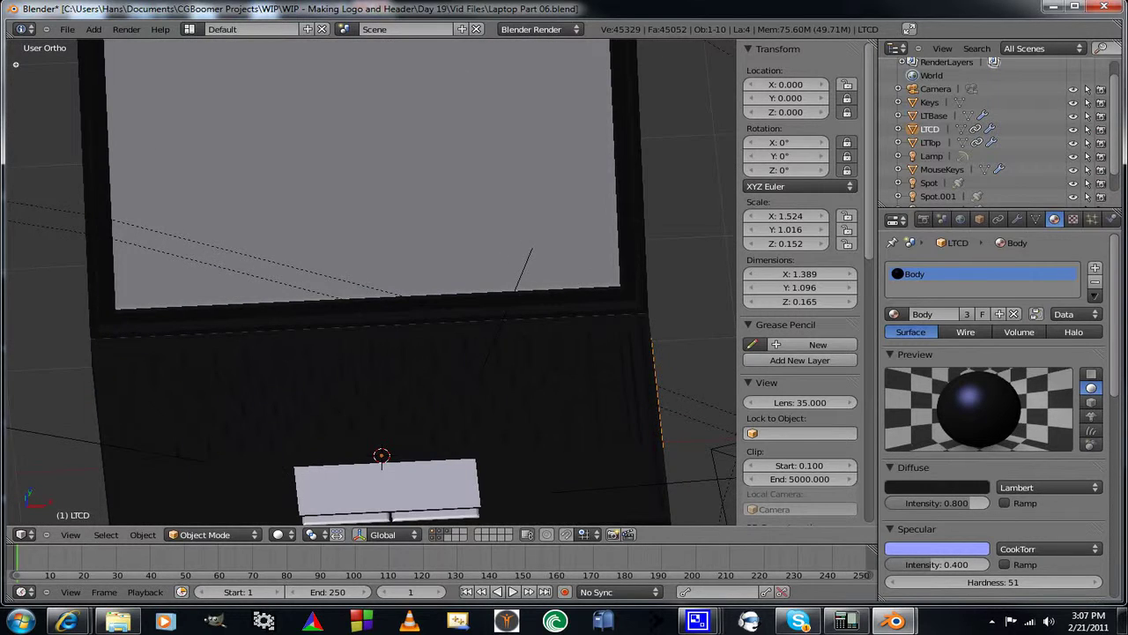
pyautogui.moveTo(396, 335); pyautogui.dragTo(373, 342, button='middle')
# Switch the viewport back to Textured shading and look over the screen, keyboard, touchpad and closed CD tray
pyautogui.click(281, 534)
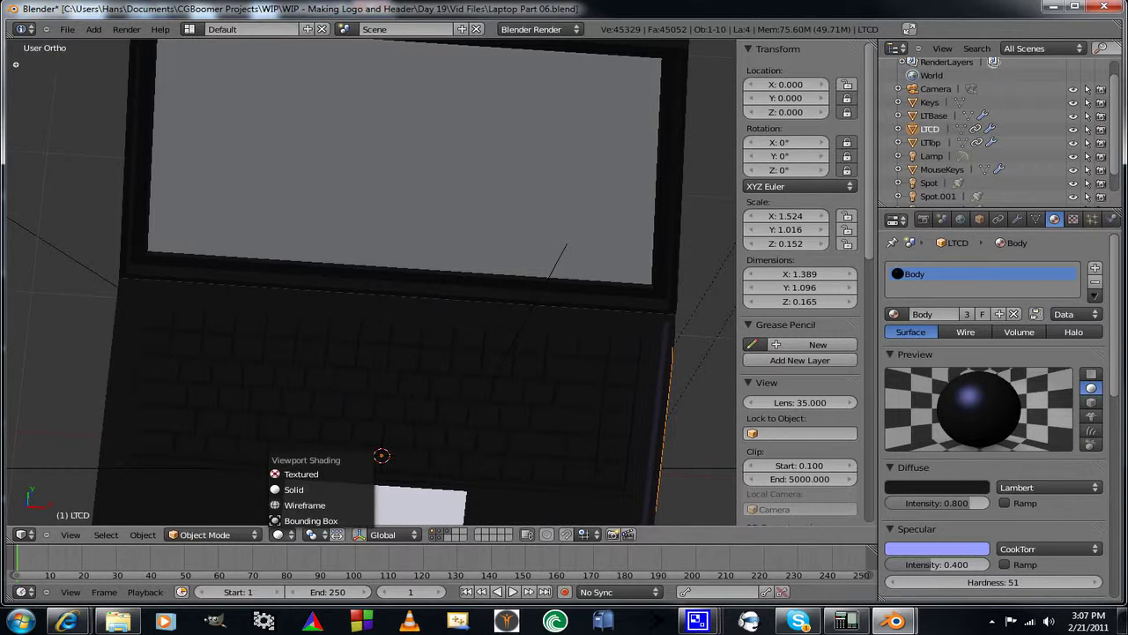
pyautogui.click(300, 474)
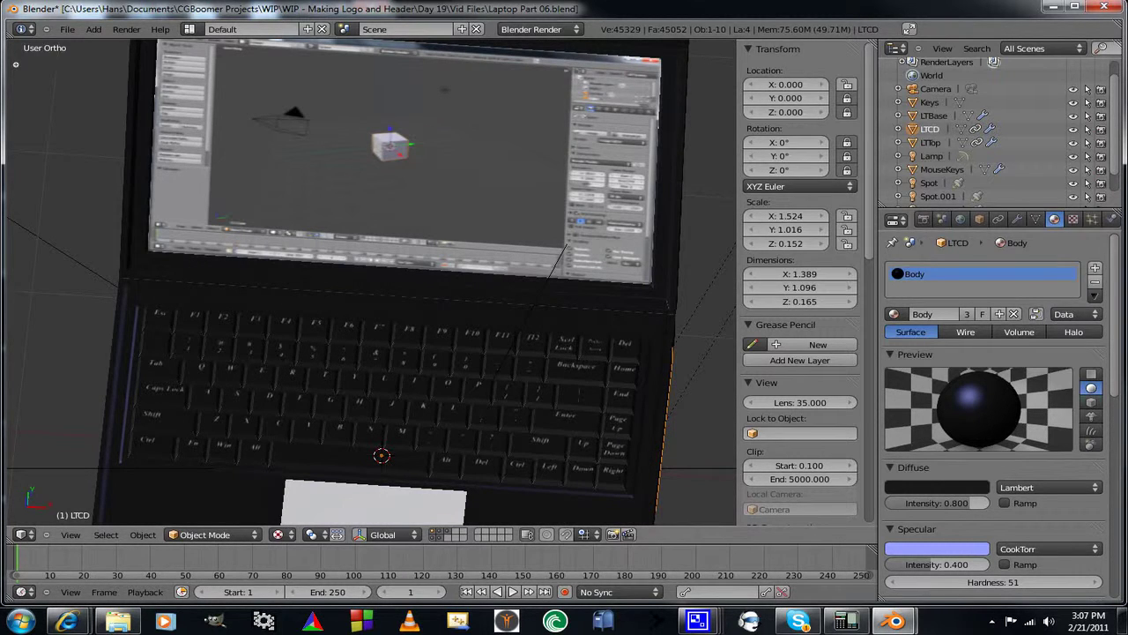
pyautogui.keyDown('shift'); pyautogui.moveTo(370, 370); pyautogui.dragTo(370, 256, button='middle'); pyautogui.keyUp('shift')
pyautogui.moveTo(370, 308); pyautogui.dragTo(379, 233, button='middle')
pyautogui.scroll(1, 410, 220)
pyautogui.scroll(-6, 370, 282)
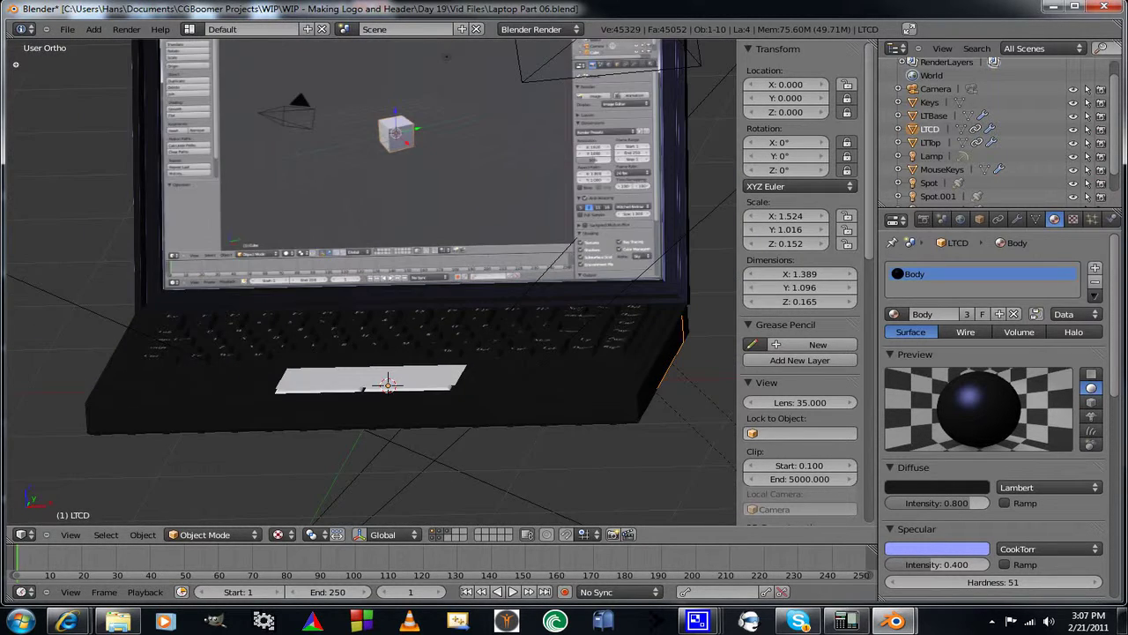
pyautogui.moveTo(370, 282); pyautogui.dragTo(416, 309, button='middle')
pyautogui.moveTo(326, 327); pyautogui.dragTo(310, 356, button='middle')
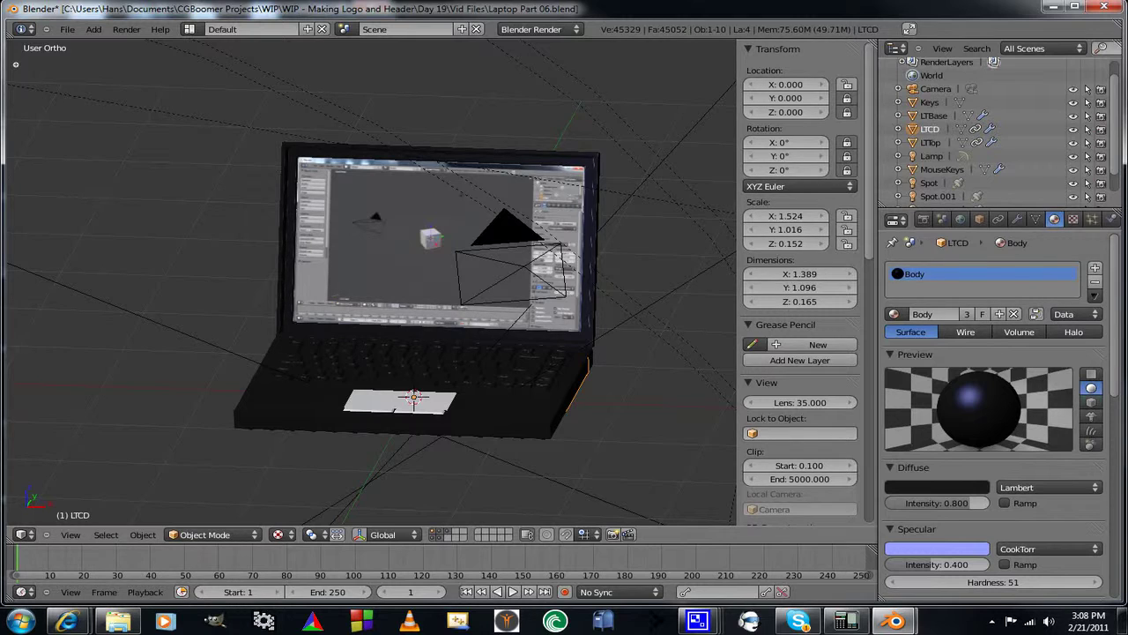
pyautogui.scroll(4, 370, 282)
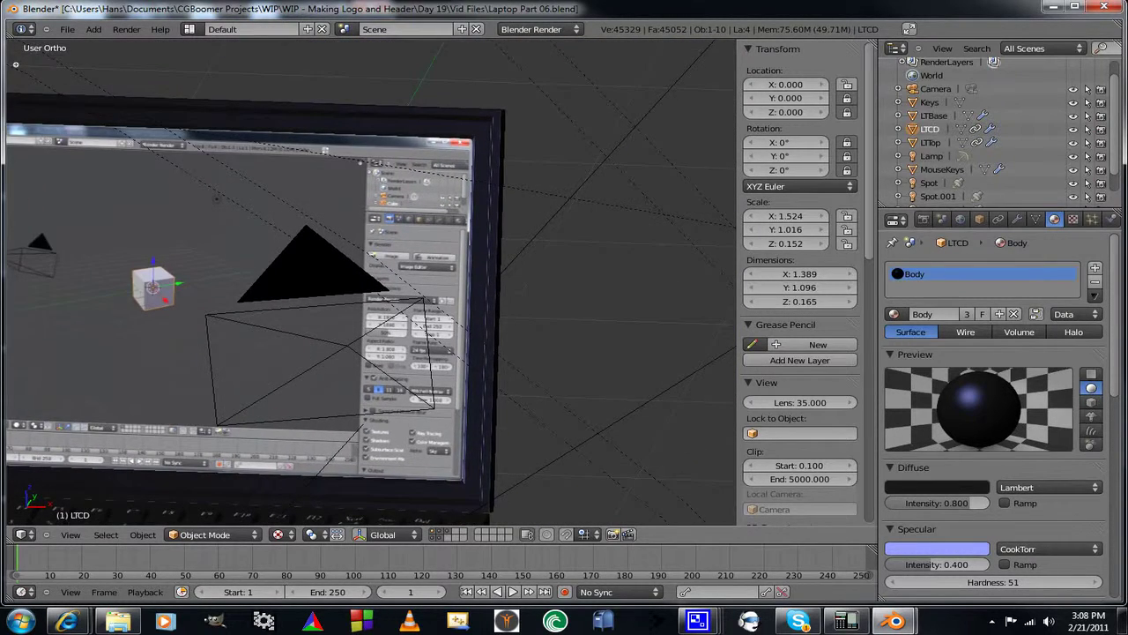
pyautogui.scroll(-5, 371, 282)
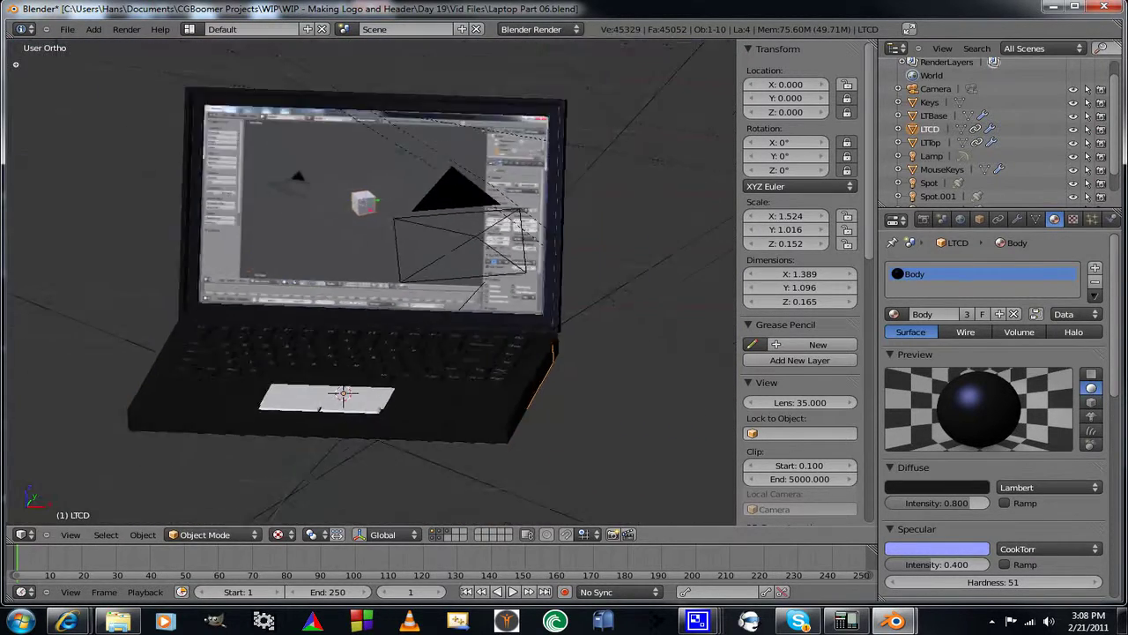
pyautogui.scroll(-4, 370, 282)
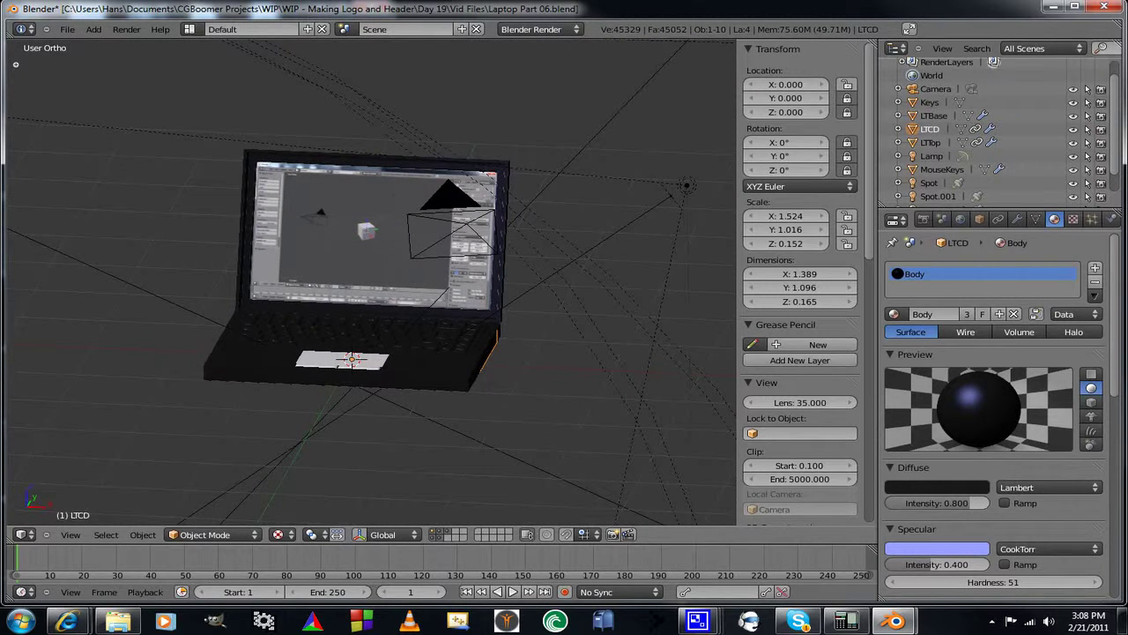
pyautogui.keyDown('shift'); pyautogui.moveTo(371, 282); pyautogui.dragTo(348, 335, button='middle'); pyautogui.keyUp('shift')
pyautogui.keyDown('shift'); pyautogui.moveTo(415, 309); pyautogui.dragTo(457, 287, button='middle'); pyautogui.keyUp('shift')
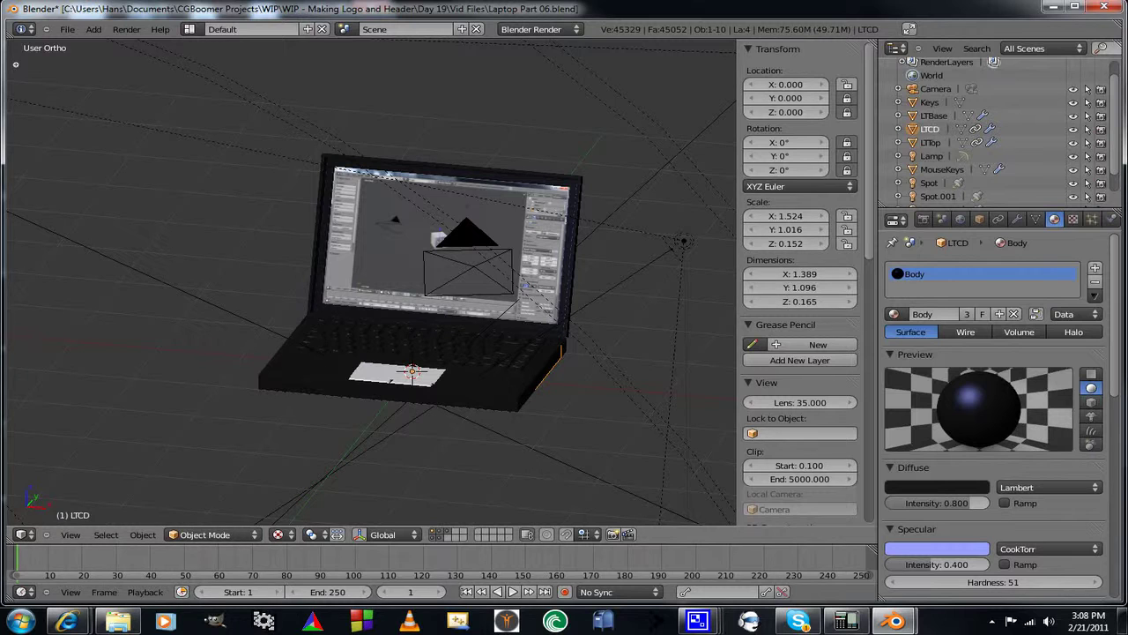
pyautogui.moveTo(370, 282); pyautogui.dragTo(387, 281, button='middle')
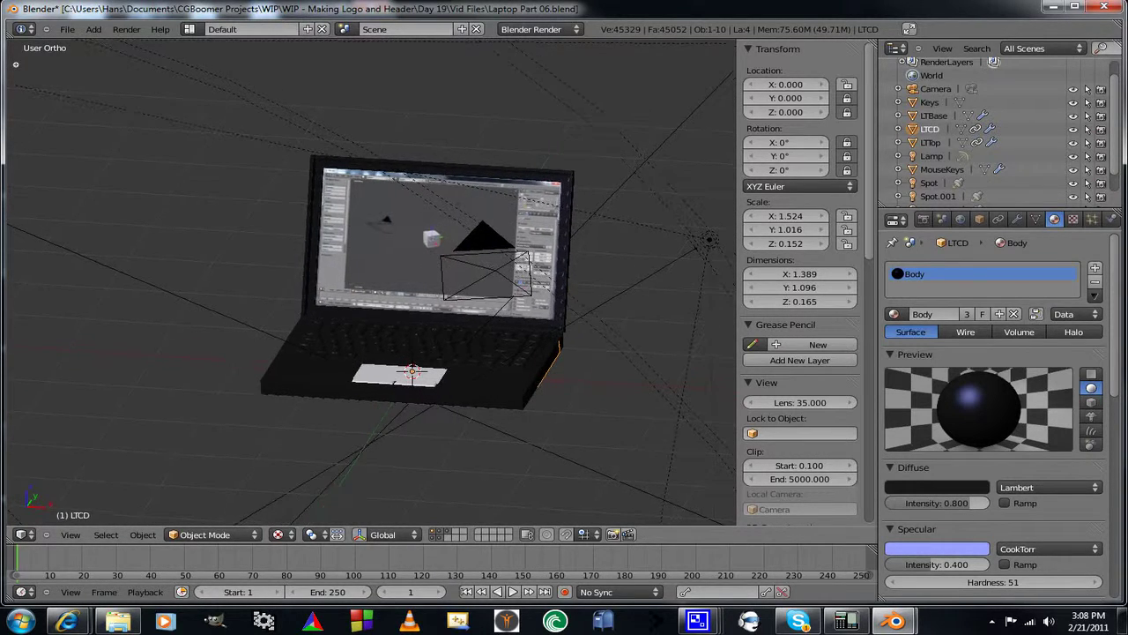